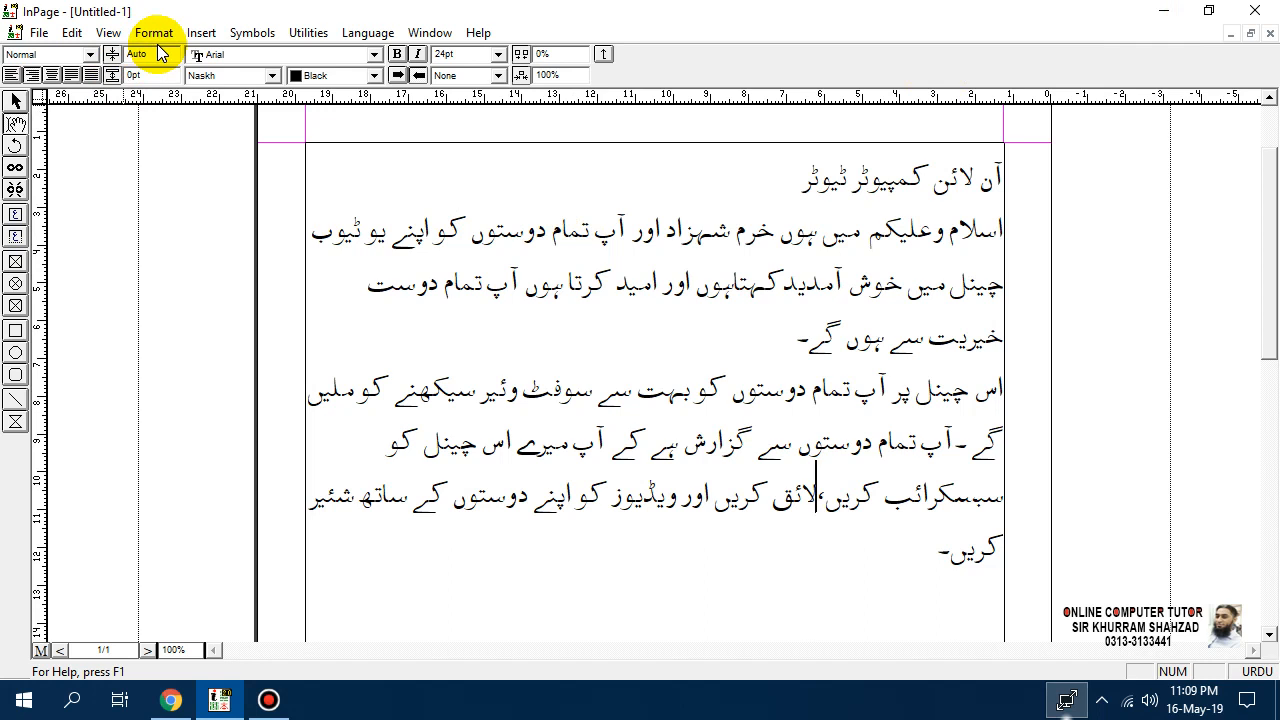
Step: Select all the Urdu text on the page, from the heading through the last line
click(150, 36)
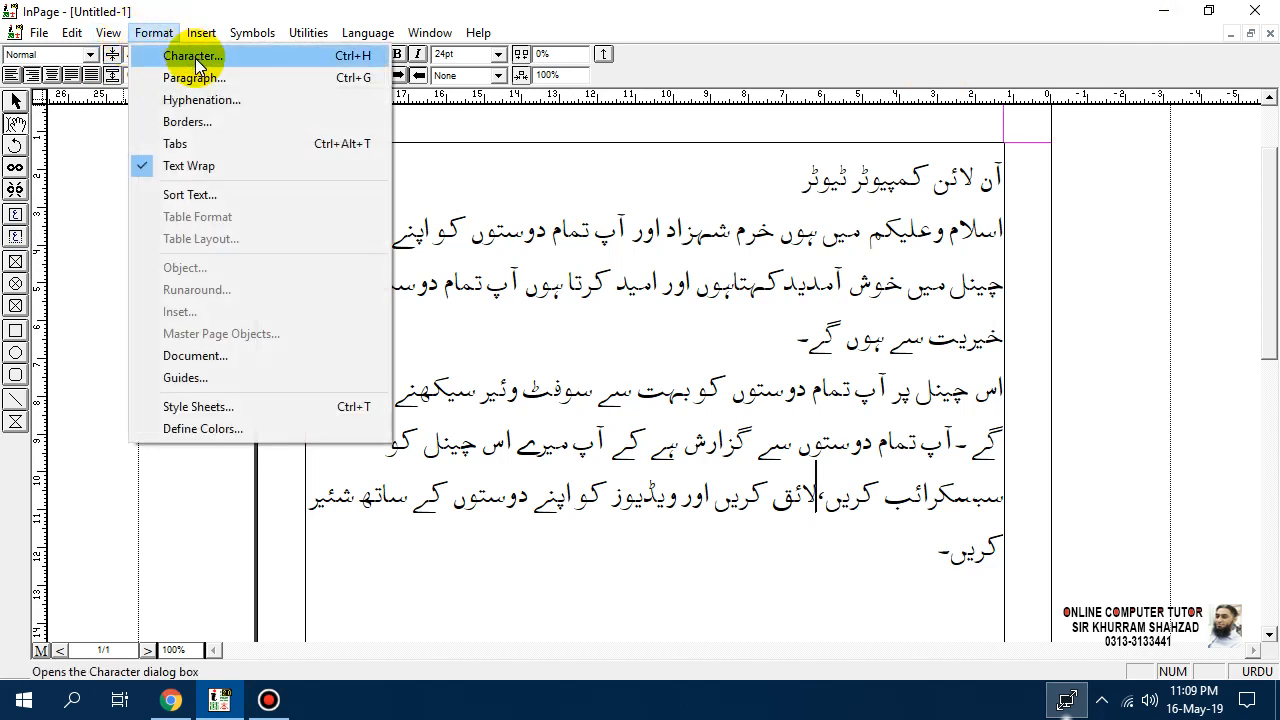
click(817, 496)
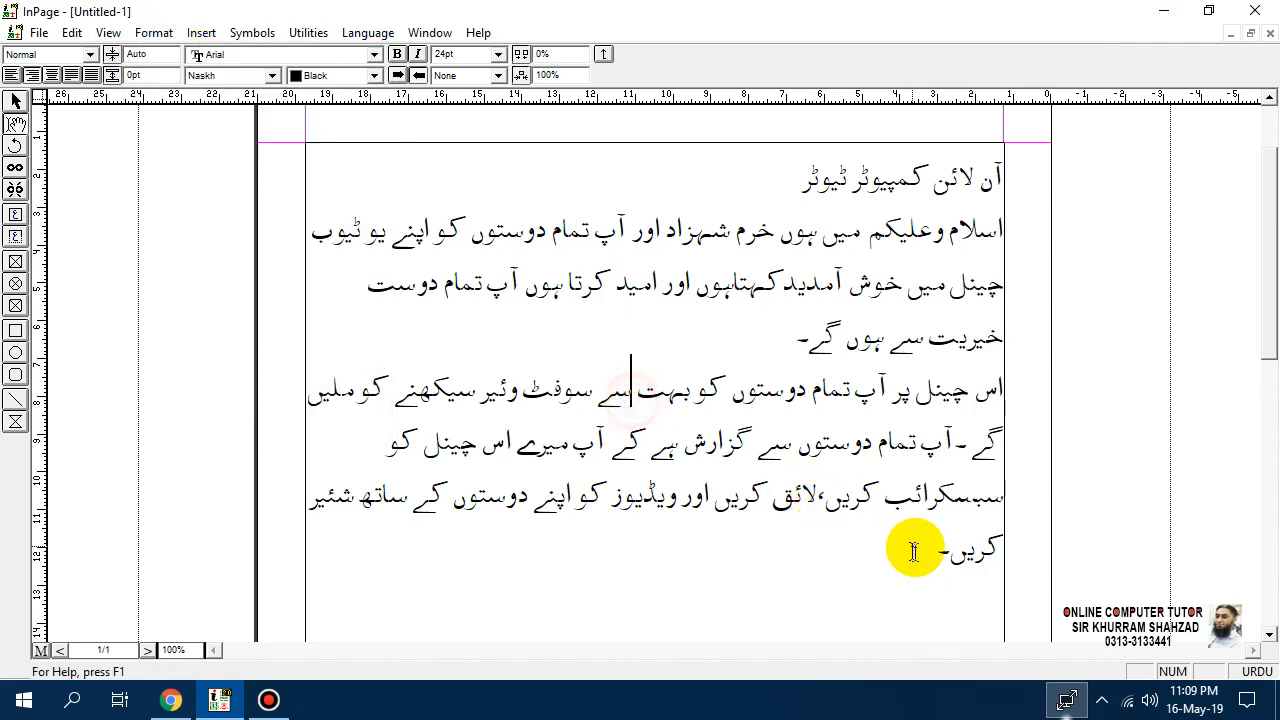
drag(915, 548, 1008, 175)
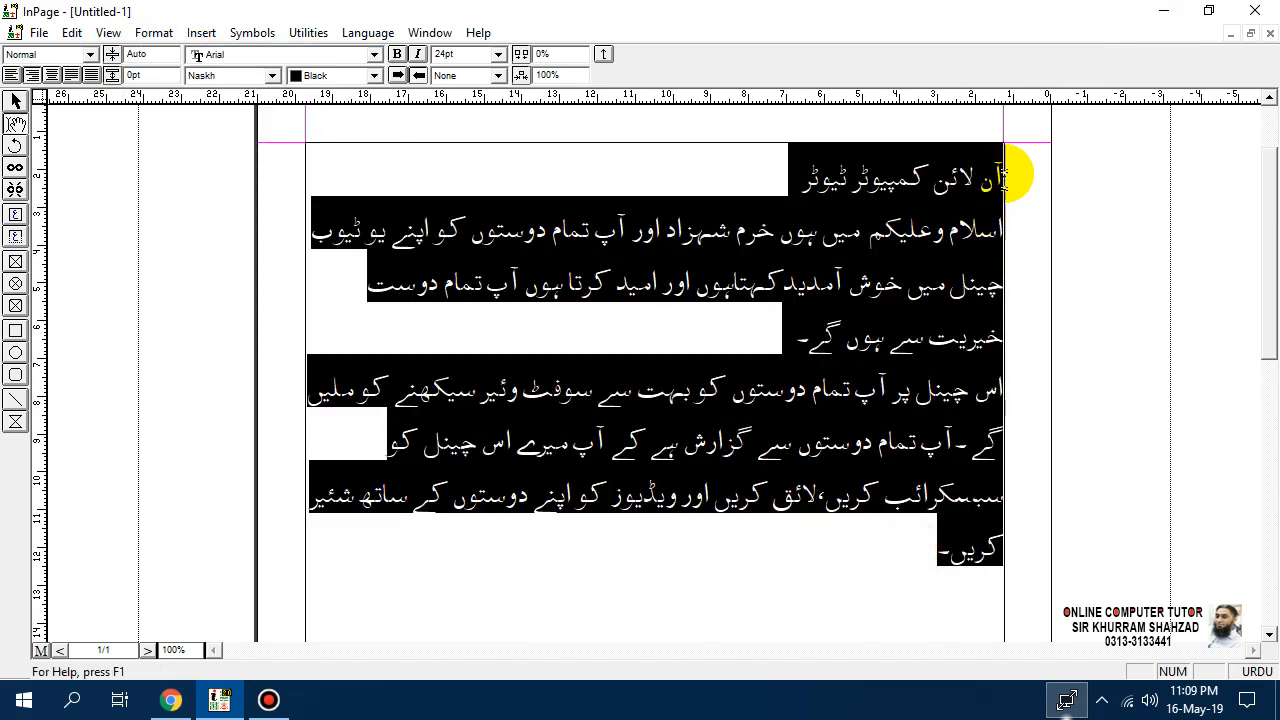
Step: View the Character settings and the Paragraph Preferences for the selected text, cancelling both dialogs
click(157, 38)
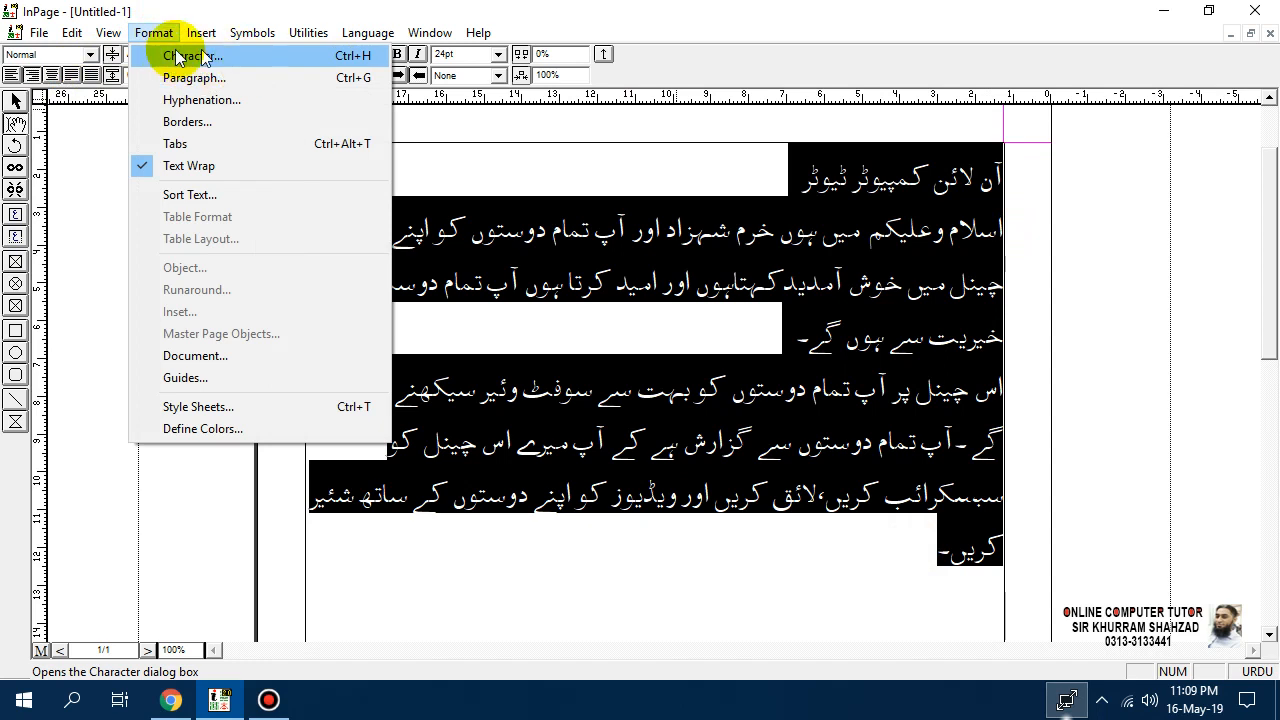
click(484, 186)
click(153, 38)
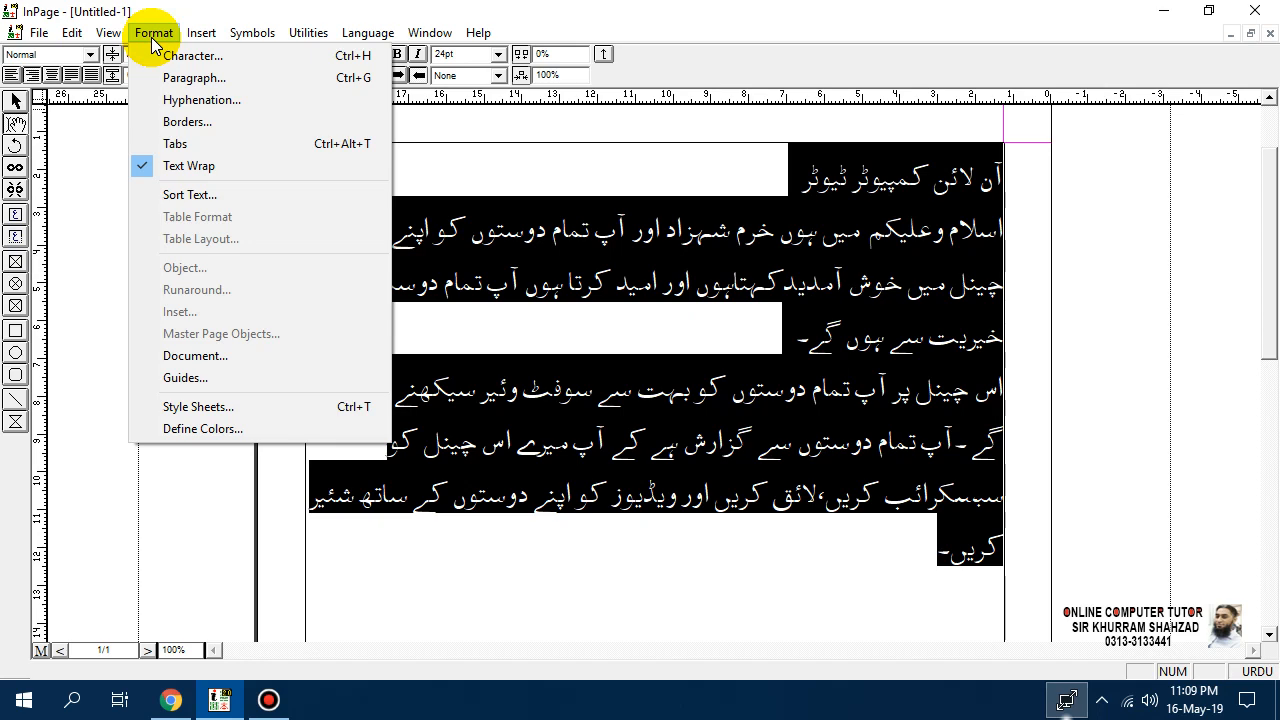
click(195, 56)
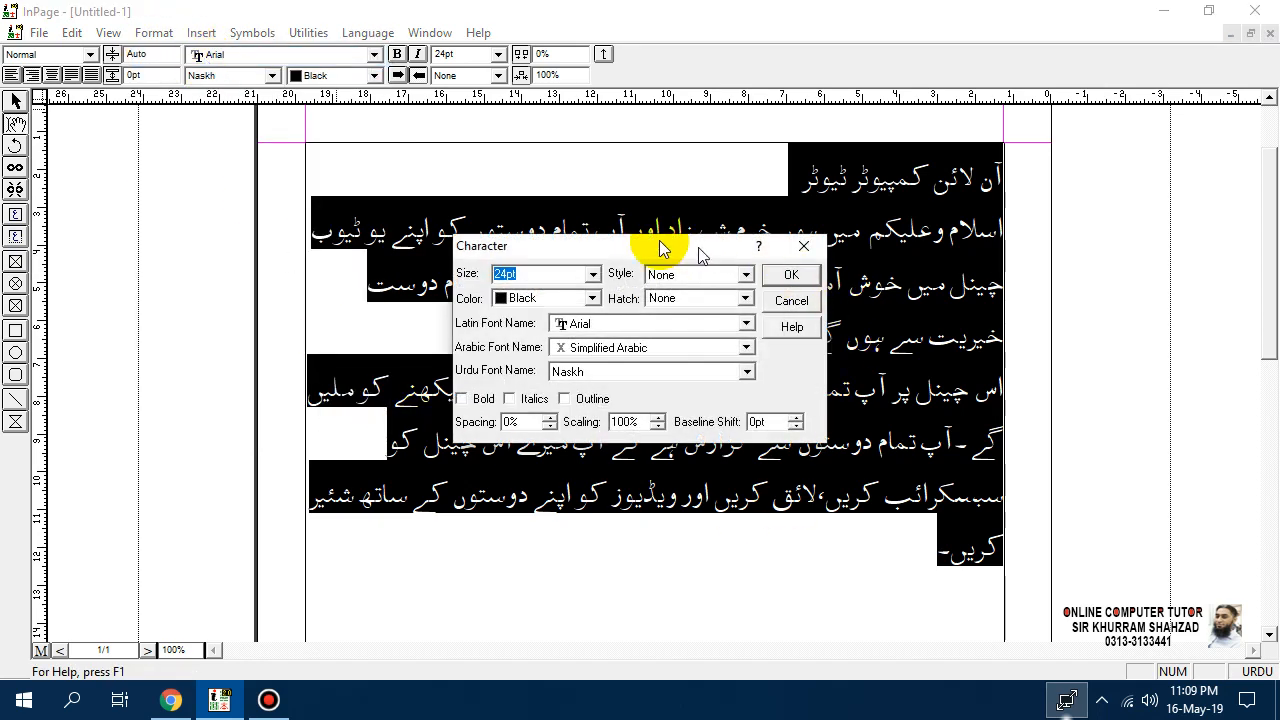
click(792, 302)
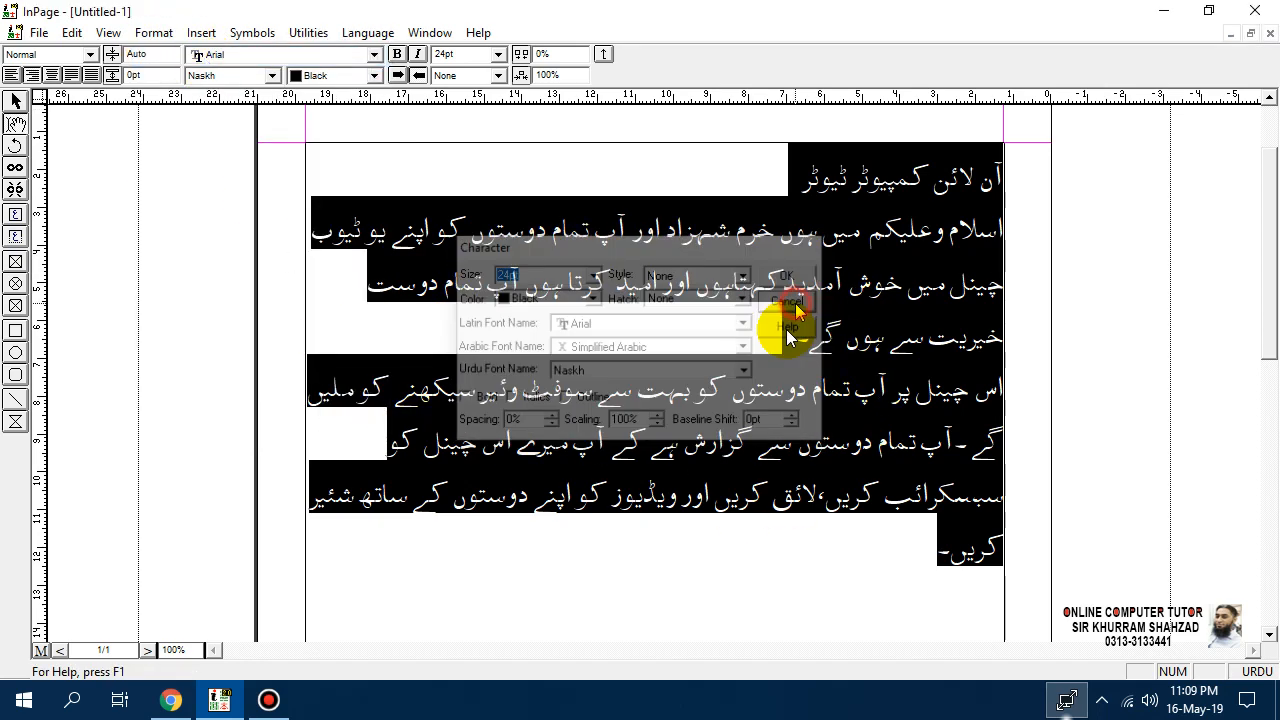
key(ctrl+shift+f)
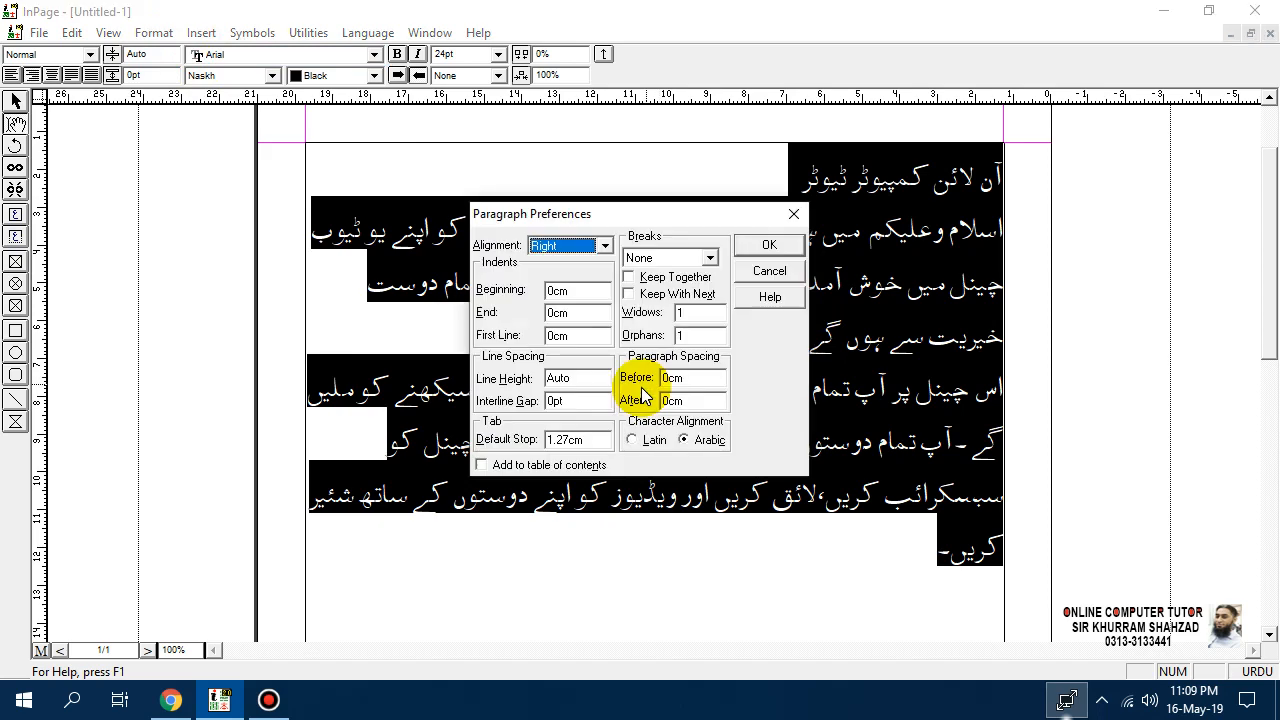
click(769, 271)
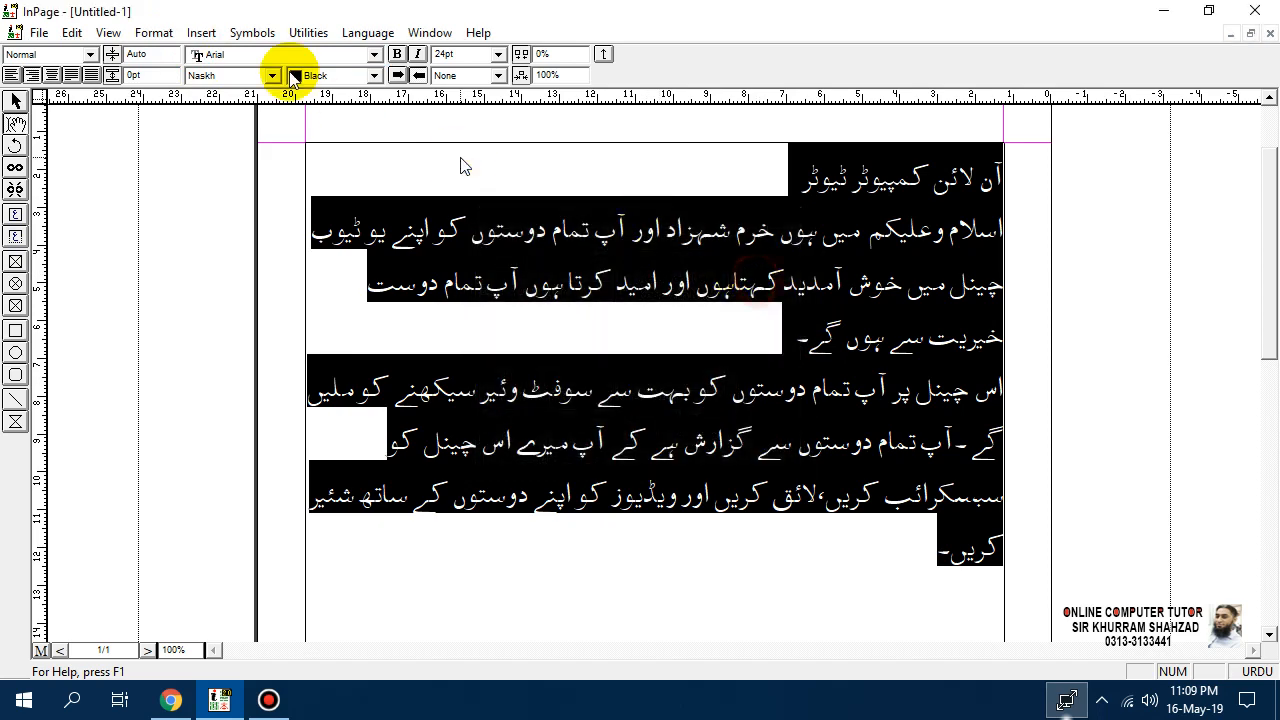
Step: Examine the character formatting options for the selected text again, without applying any
click(153, 33)
click(616, 273)
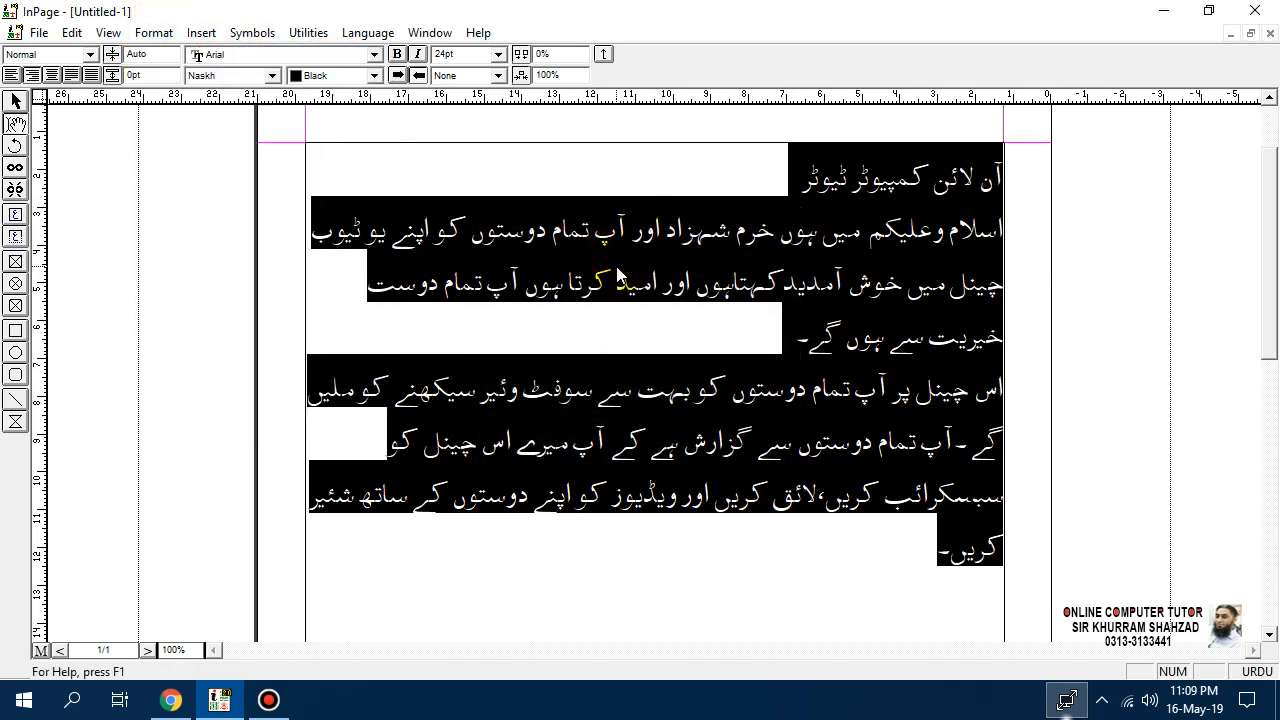
key(ctrl+t)
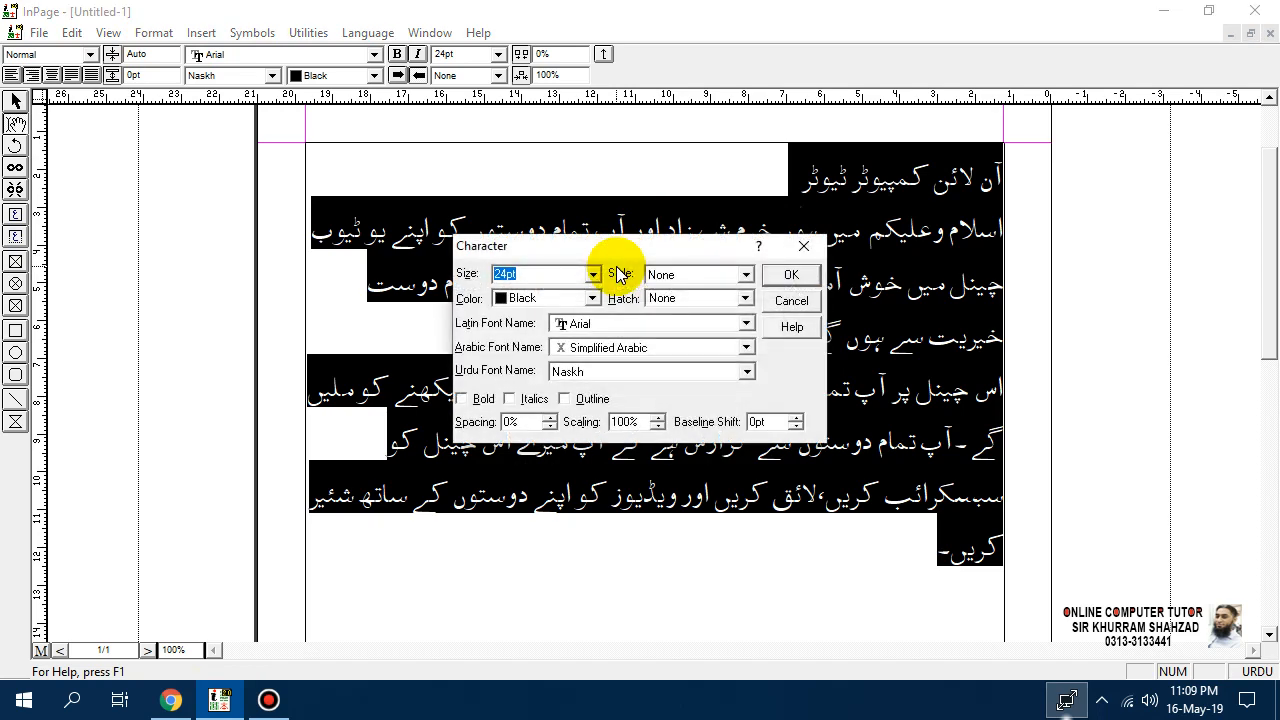
click(791, 300)
click(154, 33)
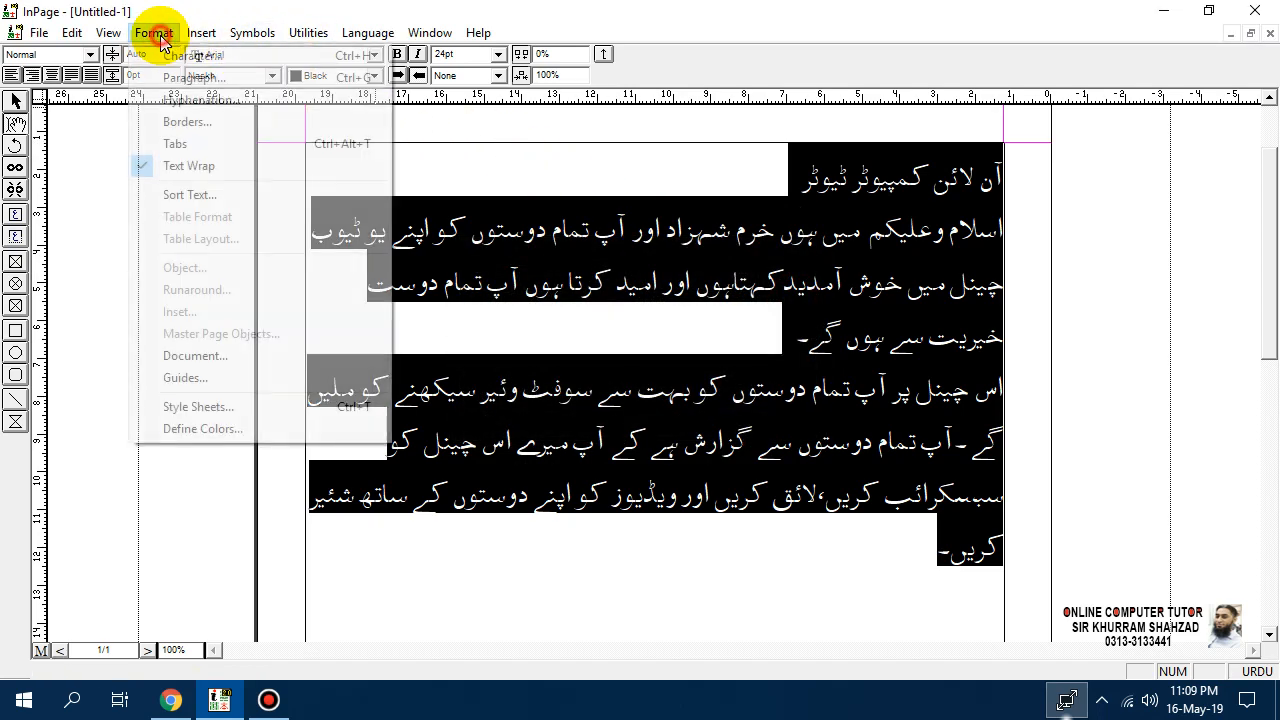
click(181, 57)
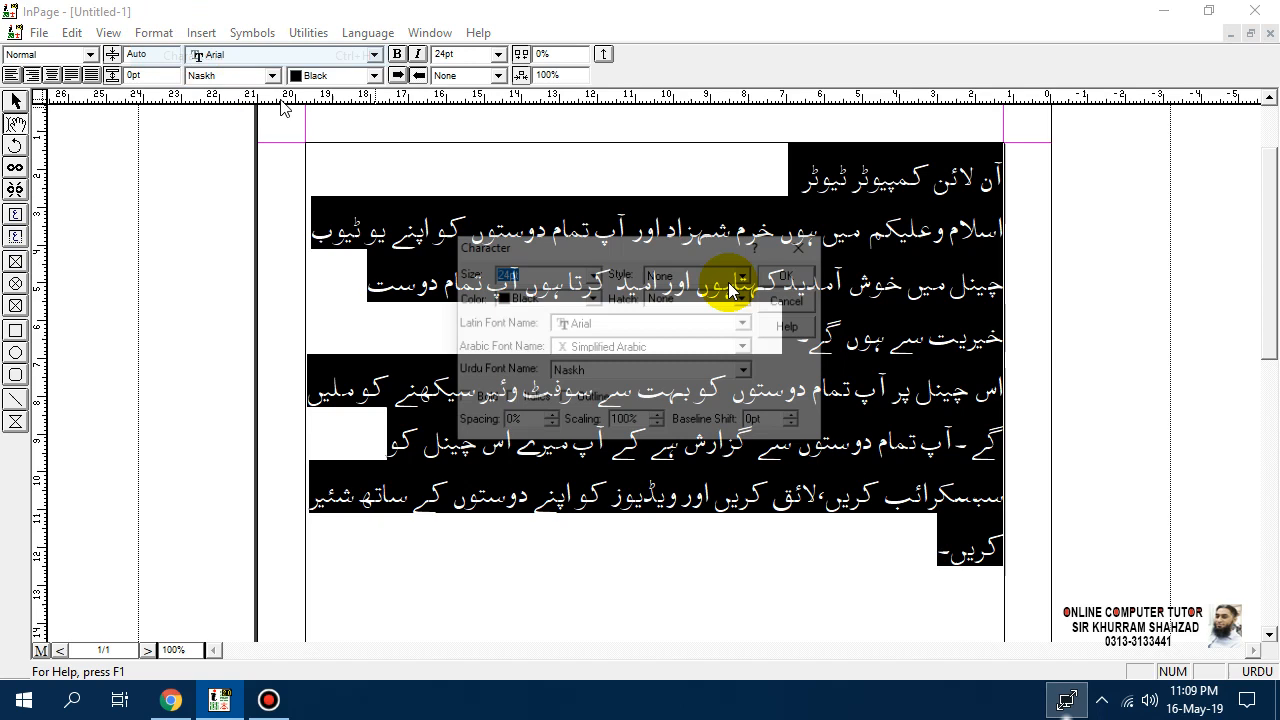
click(791, 297)
key(ctrl+shift+d)
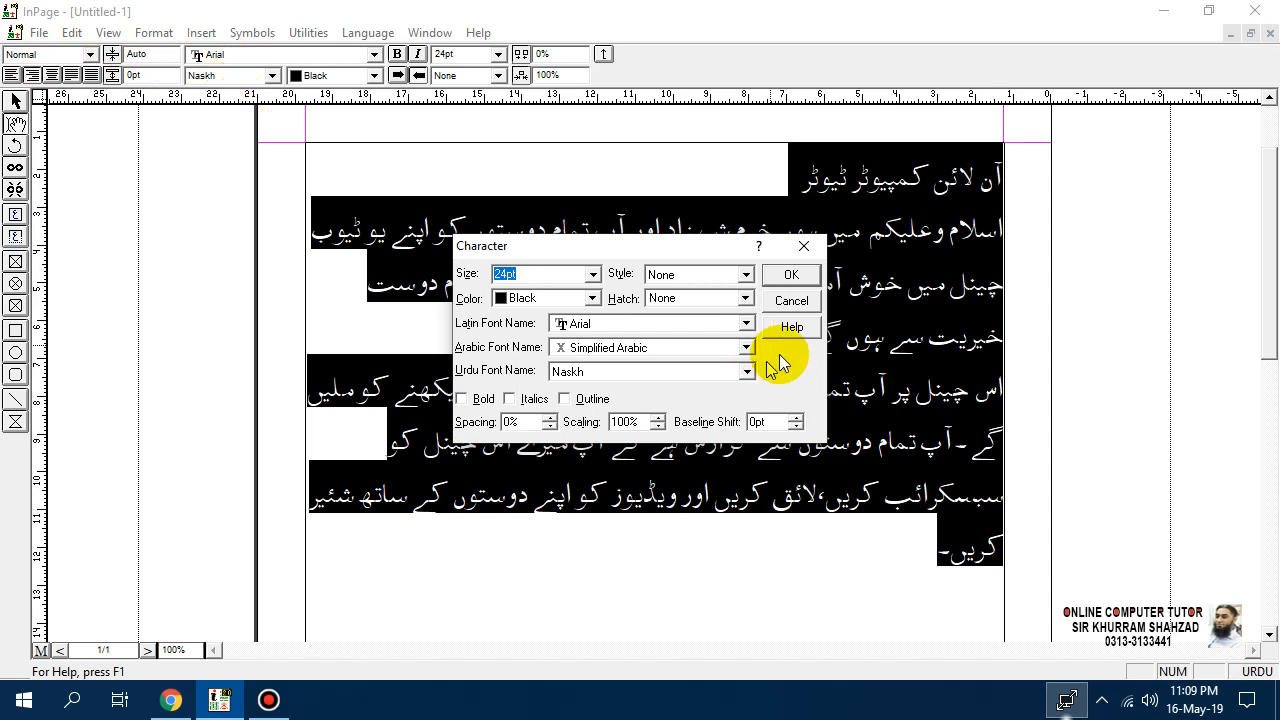
click(789, 300)
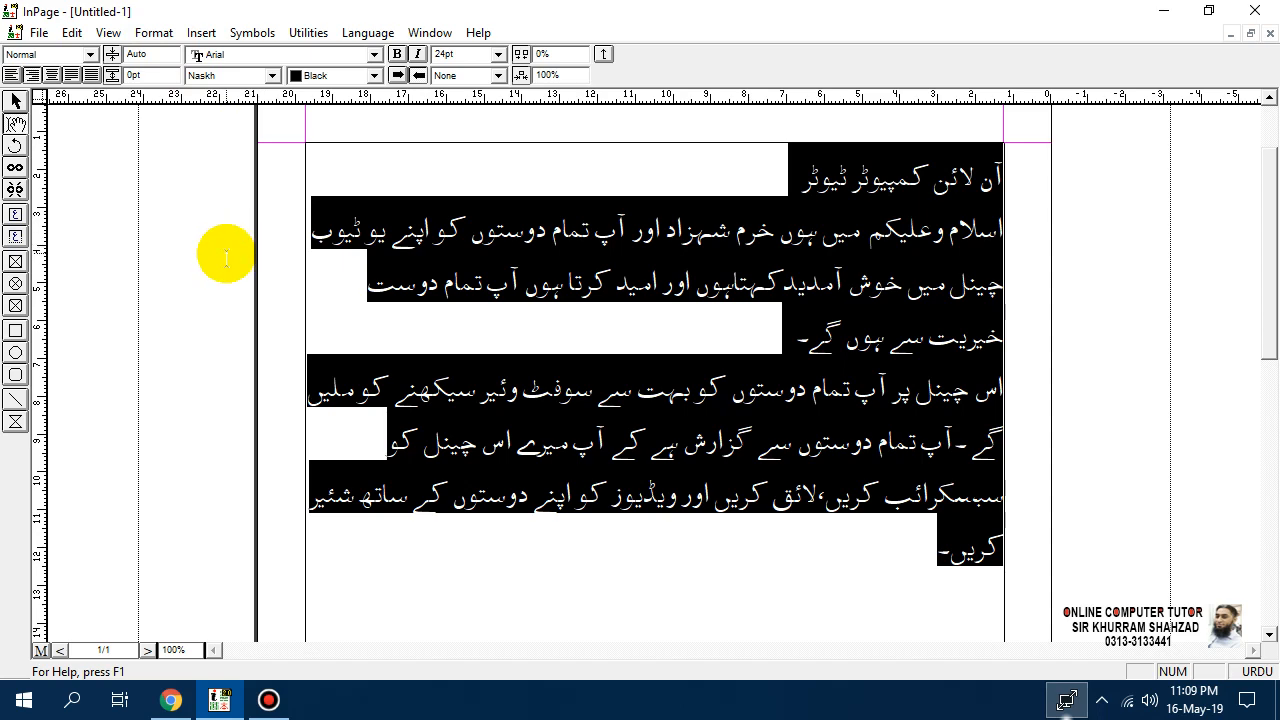
Step: Reopen the Character settings away from the centre of the text, keep the size at 24pt and set the colour to Red
key(ctrl+shift+d)
drag(584, 256, 414, 170)
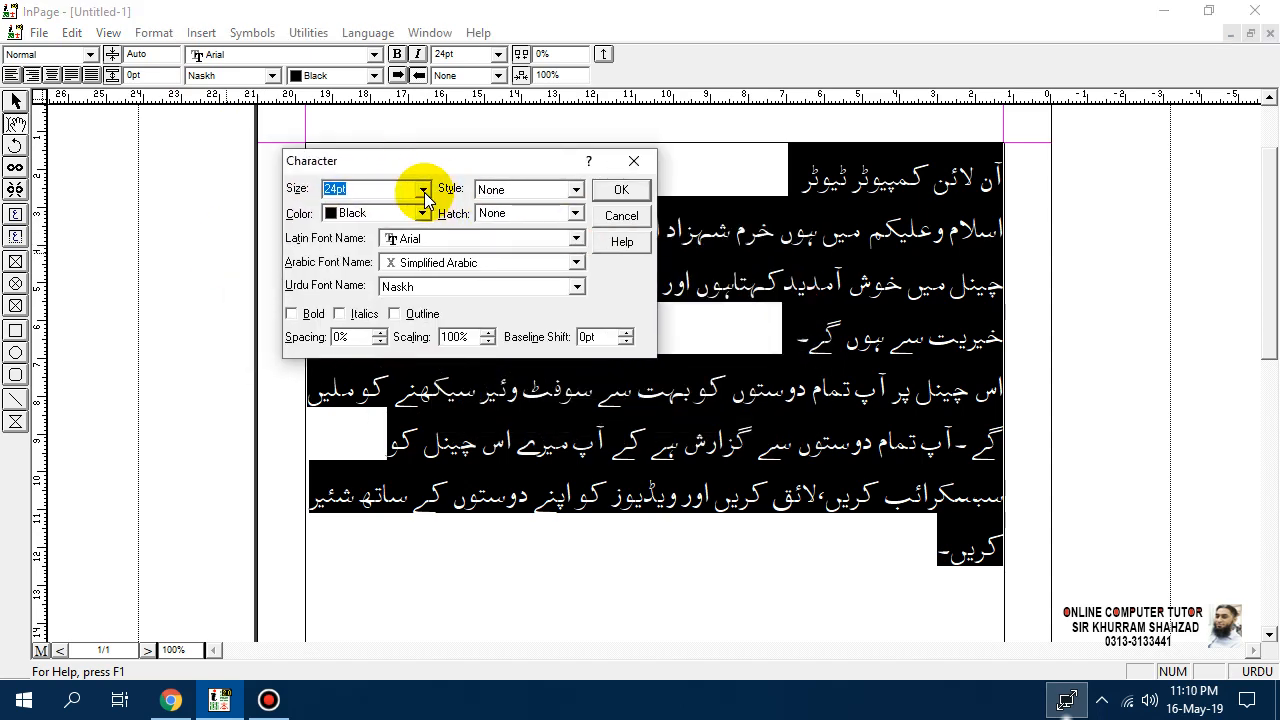
click(424, 190)
click(385, 272)
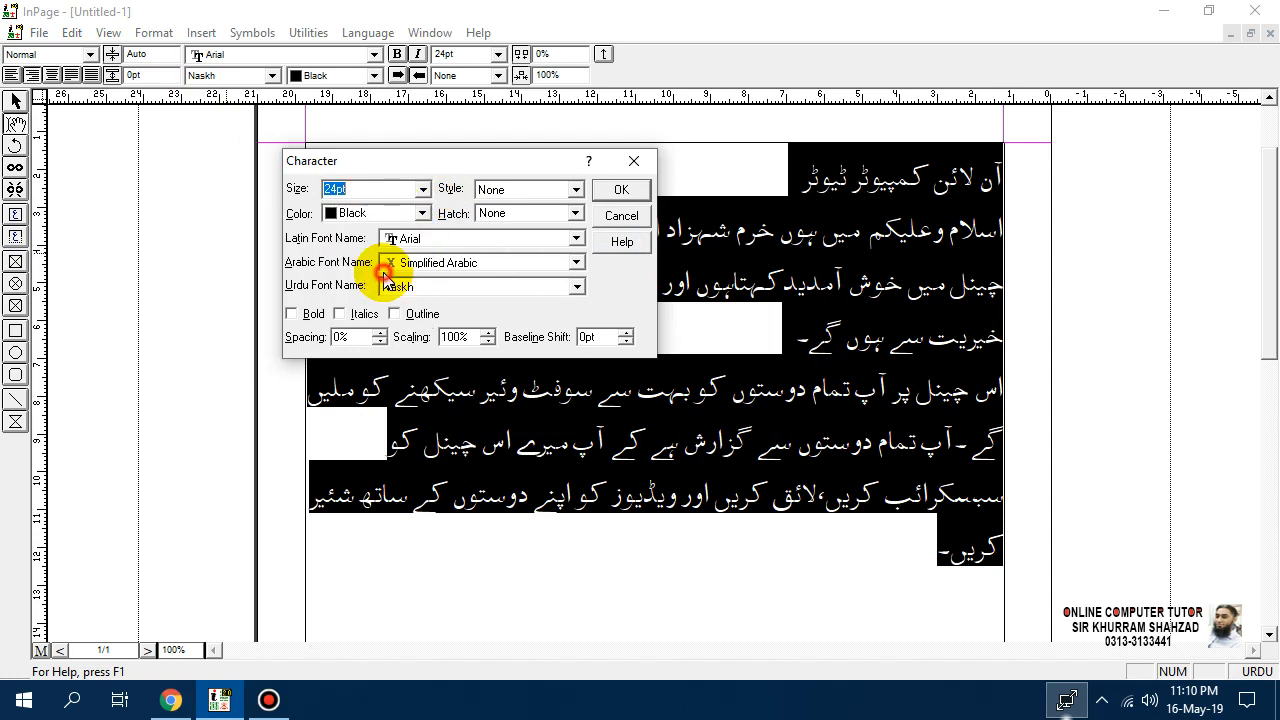
click(422, 213)
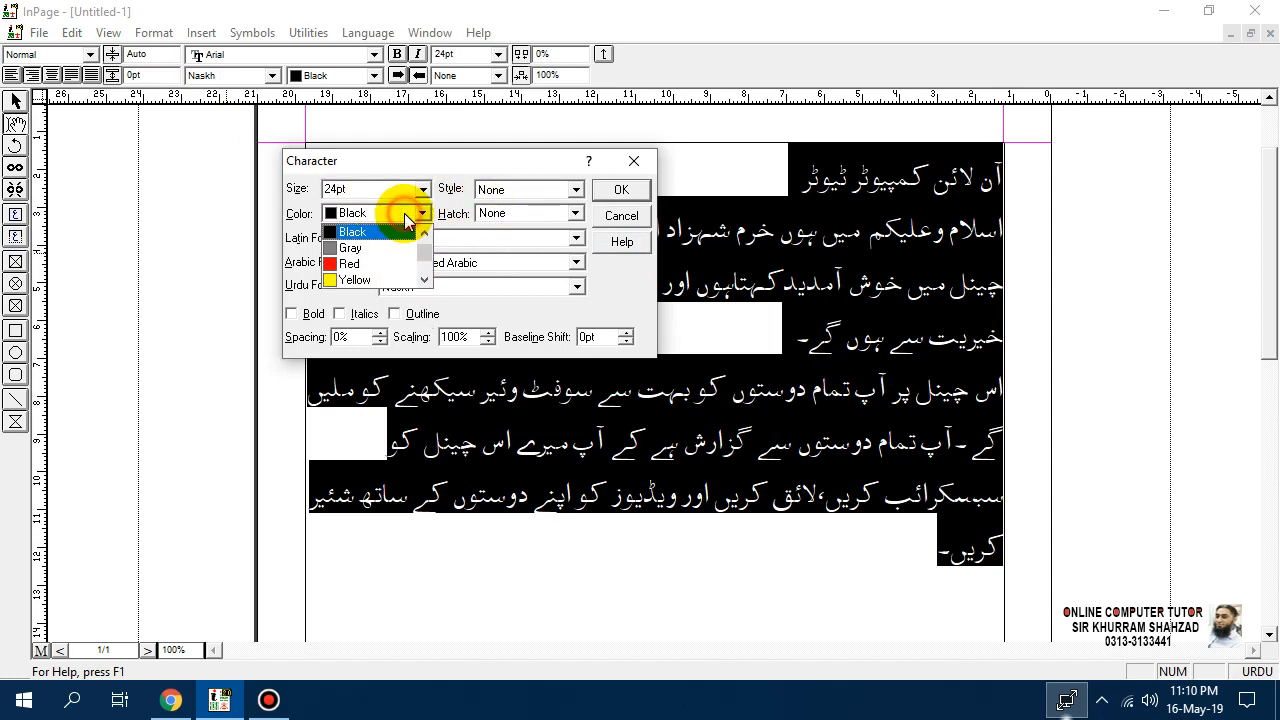
click(378, 270)
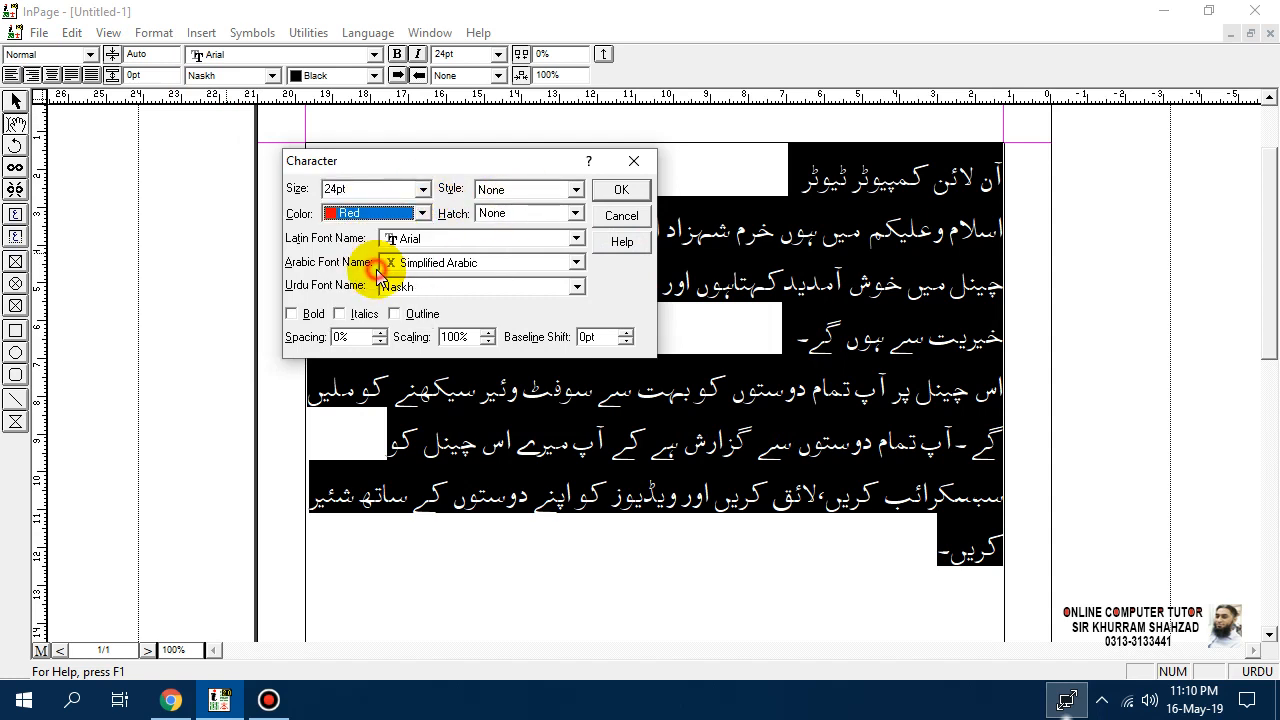
Step: Try the Double and Box character styles and settle on the Single style
click(546, 191)
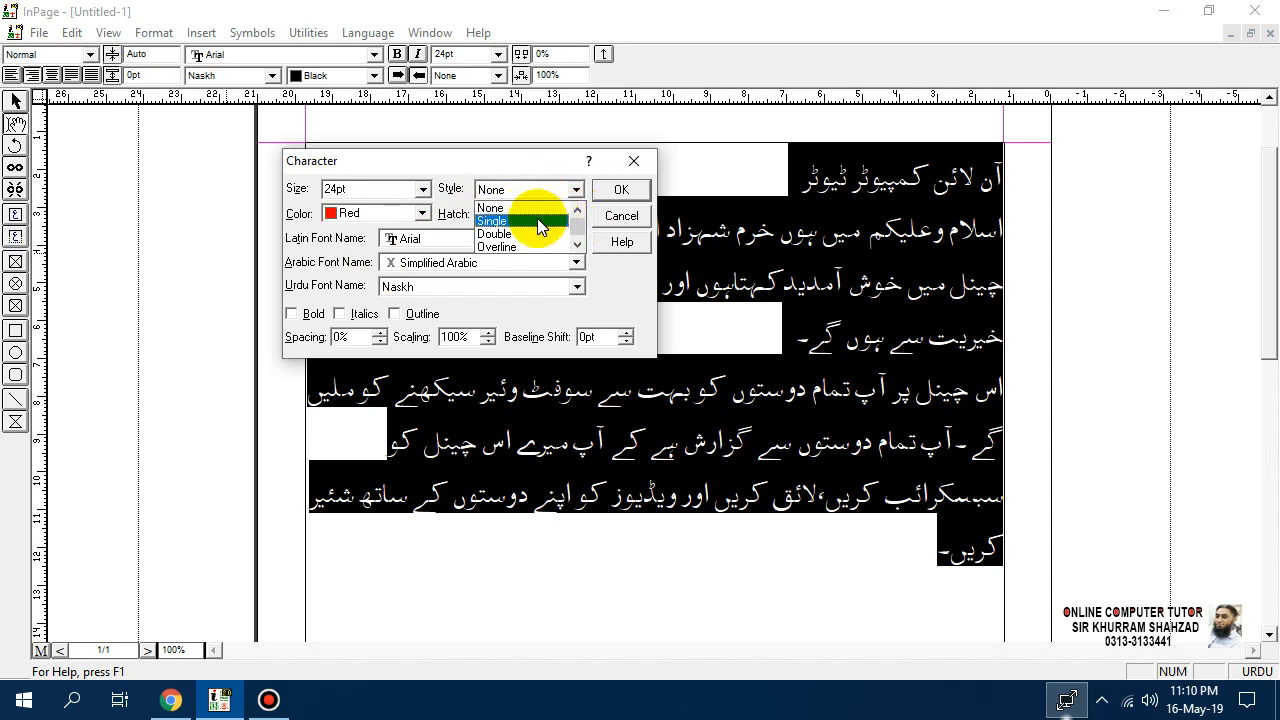
click(538, 221)
click(576, 190)
click(540, 232)
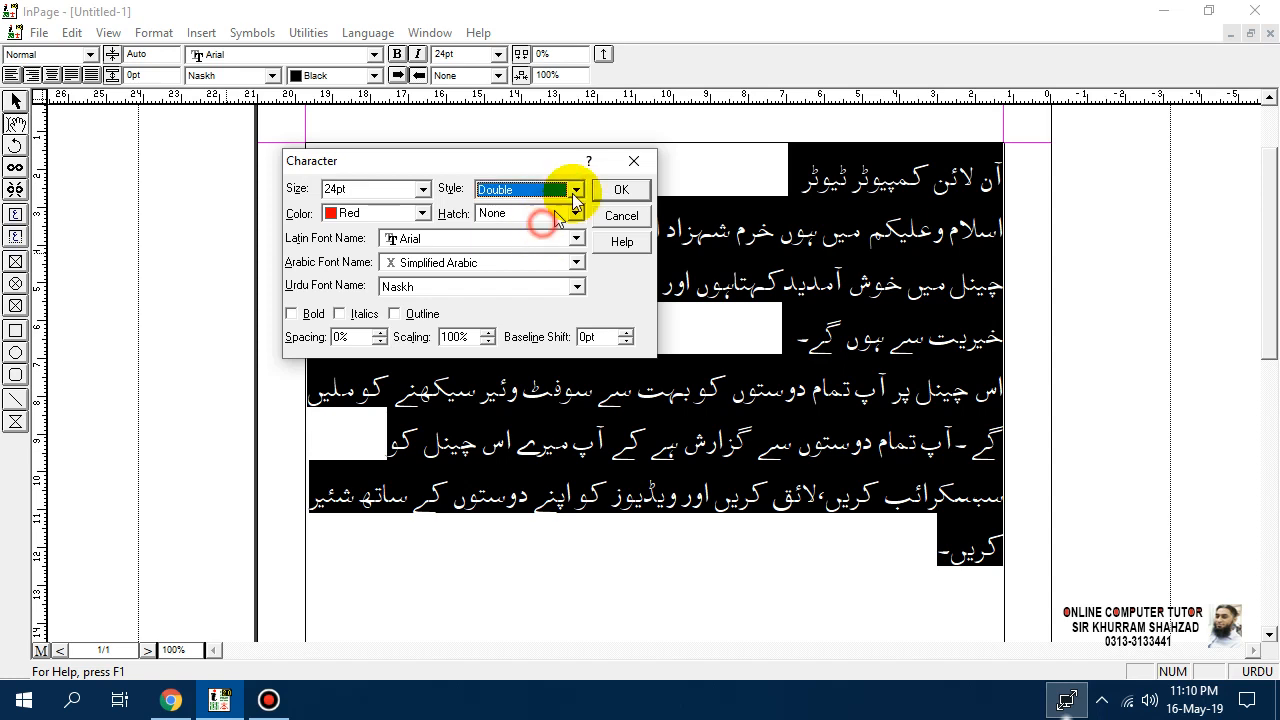
click(576, 190)
click(538, 232)
click(576, 190)
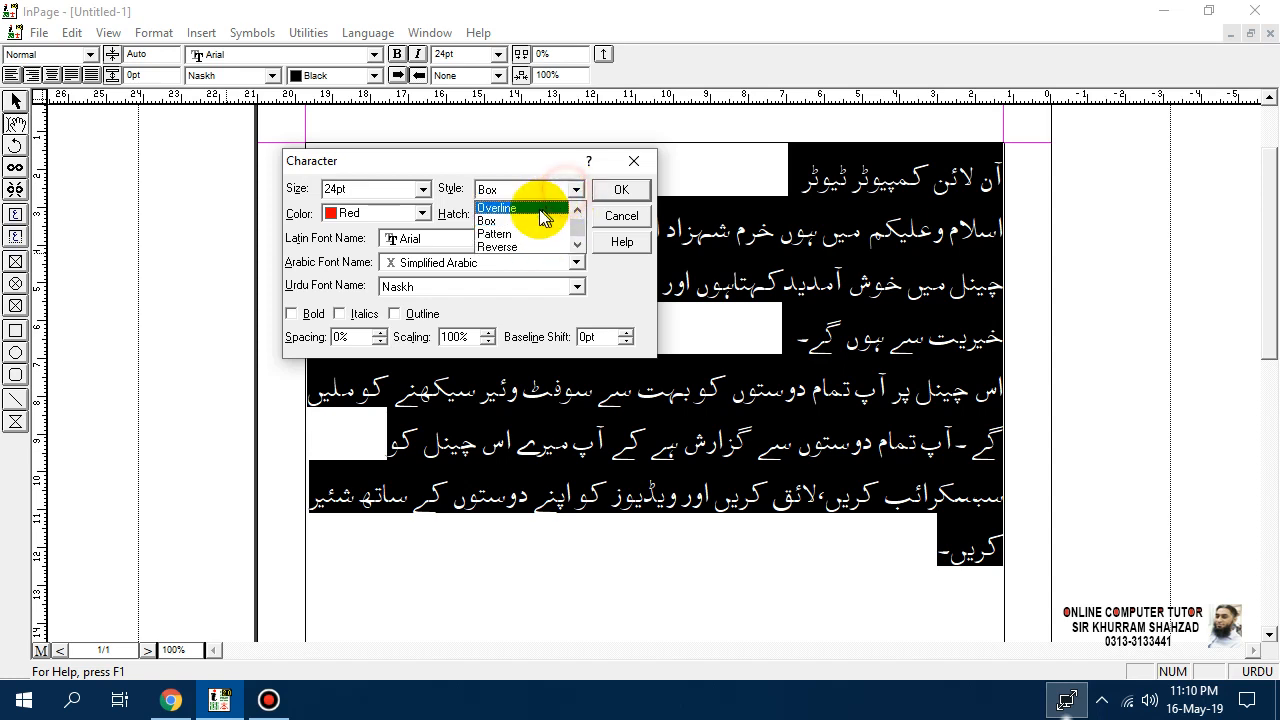
scroll(577, 232, up, 1)
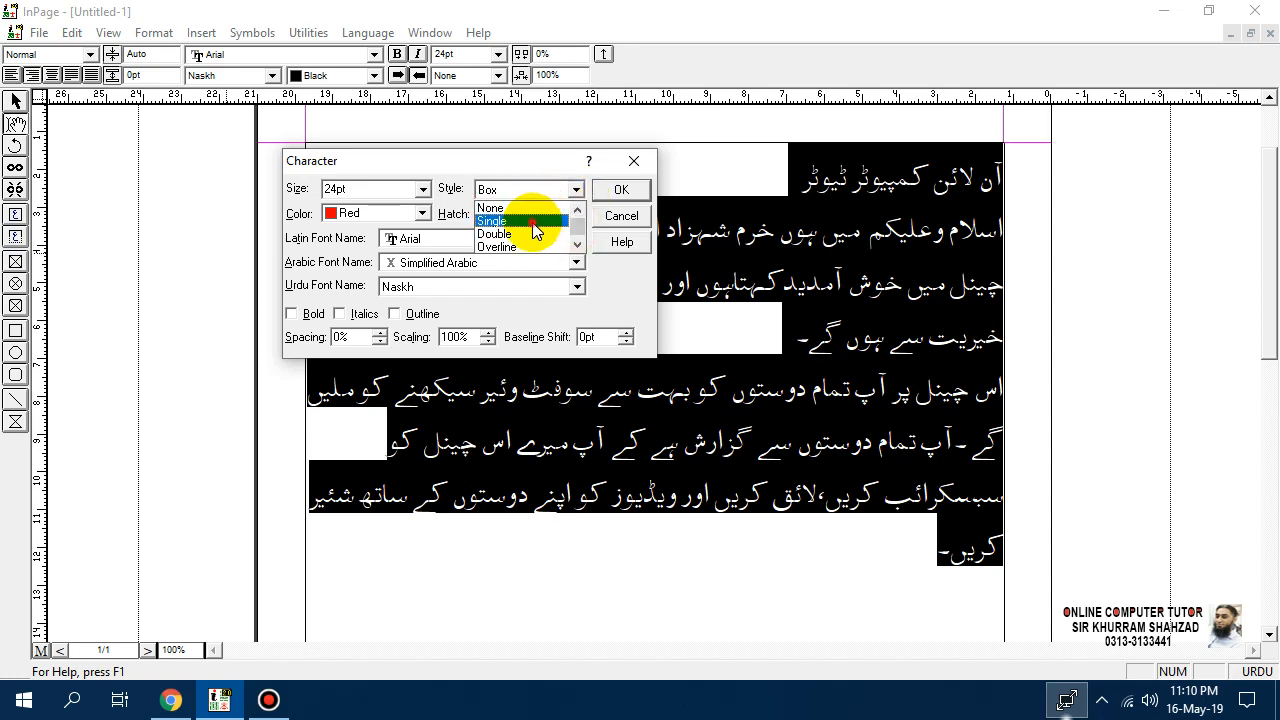
click(532, 215)
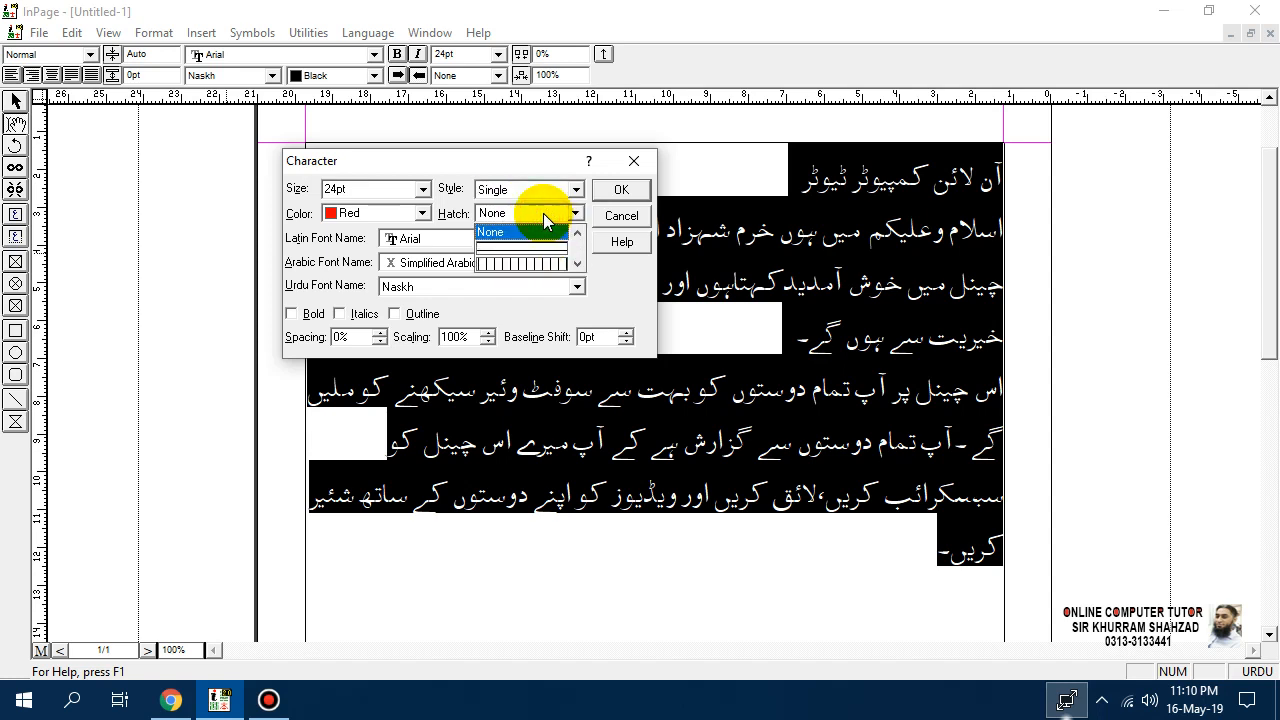
Step: Look through the available hatch patterns and choose the vertical-line hatch for the text
click(529, 214)
click(534, 212)
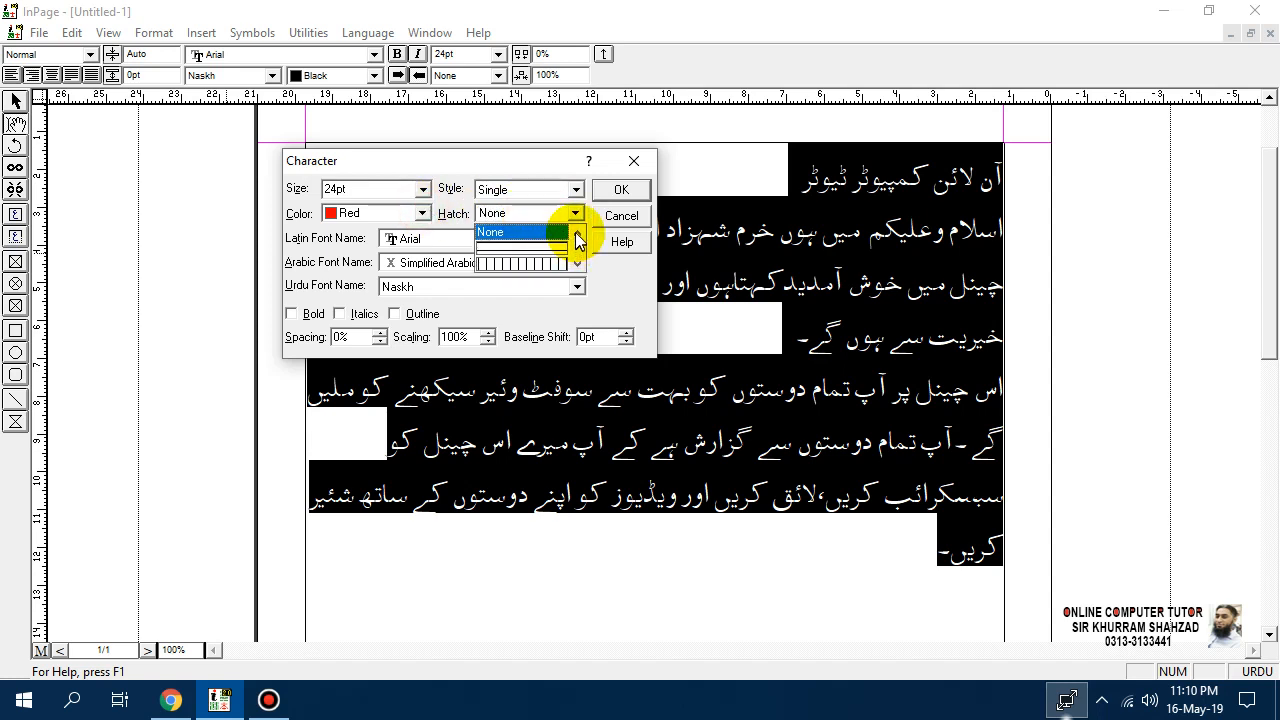
click(577, 264)
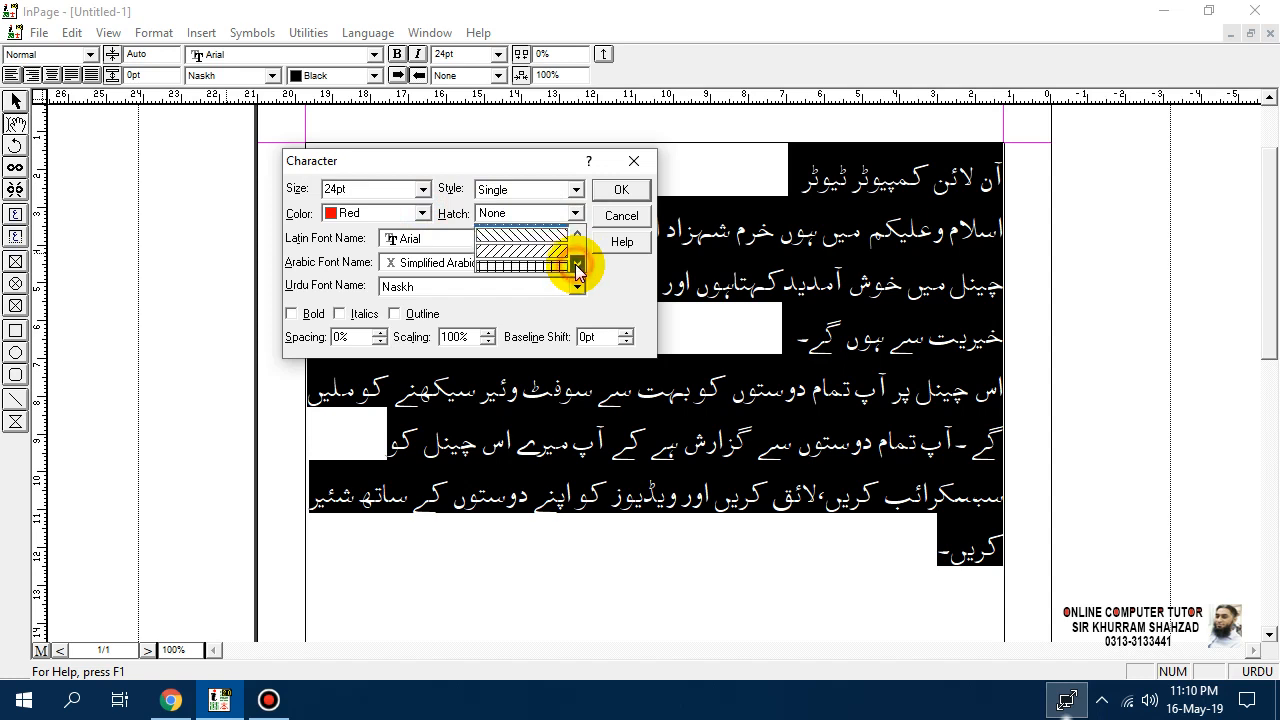
click(577, 264)
click(577, 264)
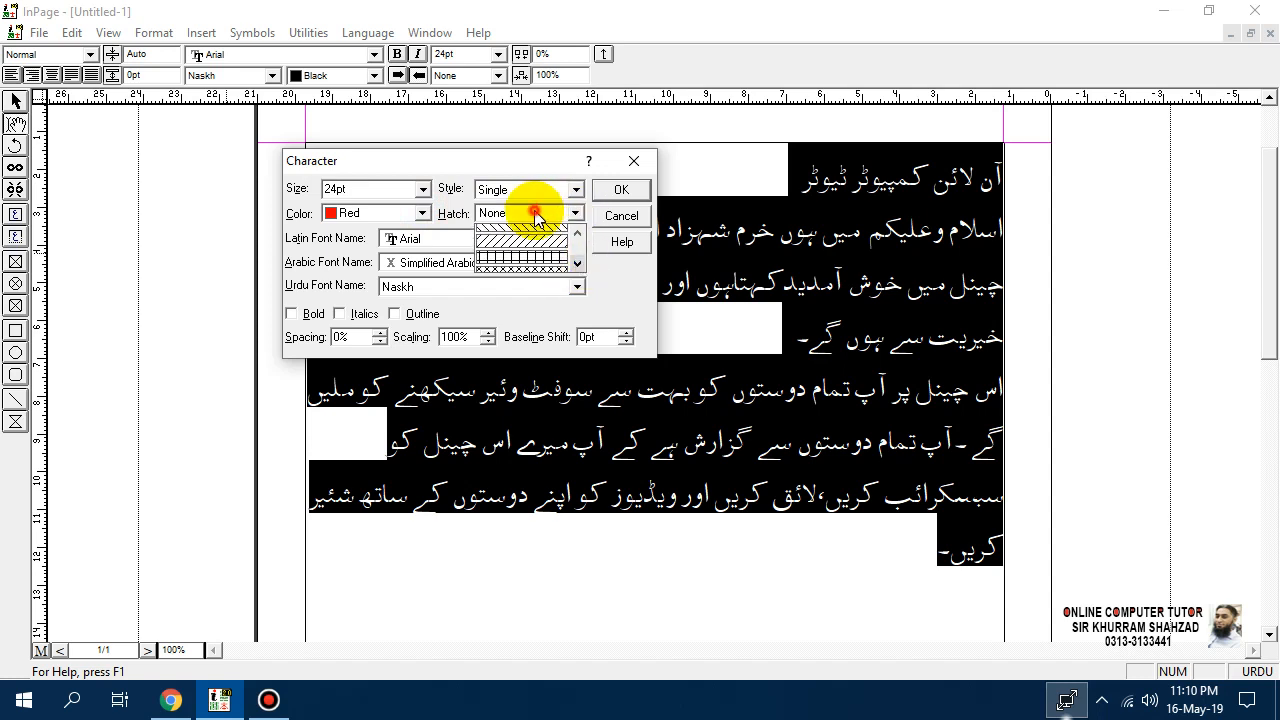
click(536, 214)
click(529, 212)
click(578, 256)
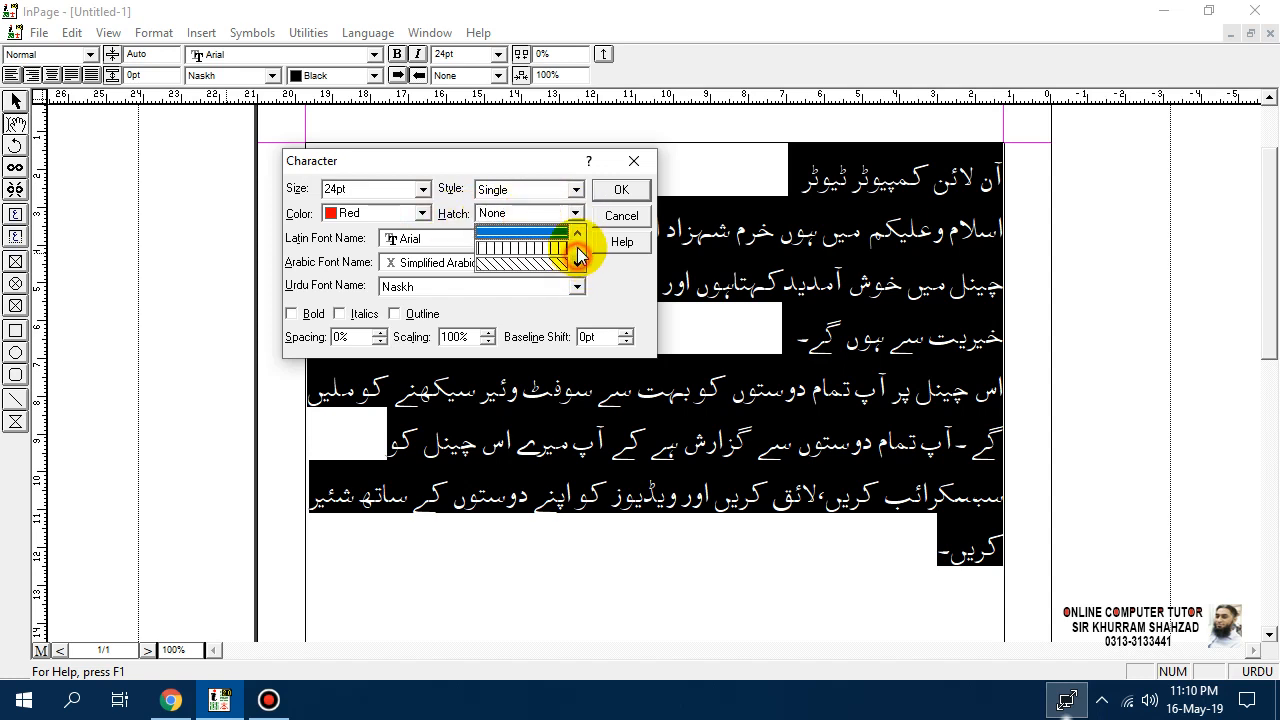
scroll(578, 256, up, 1)
click(530, 268)
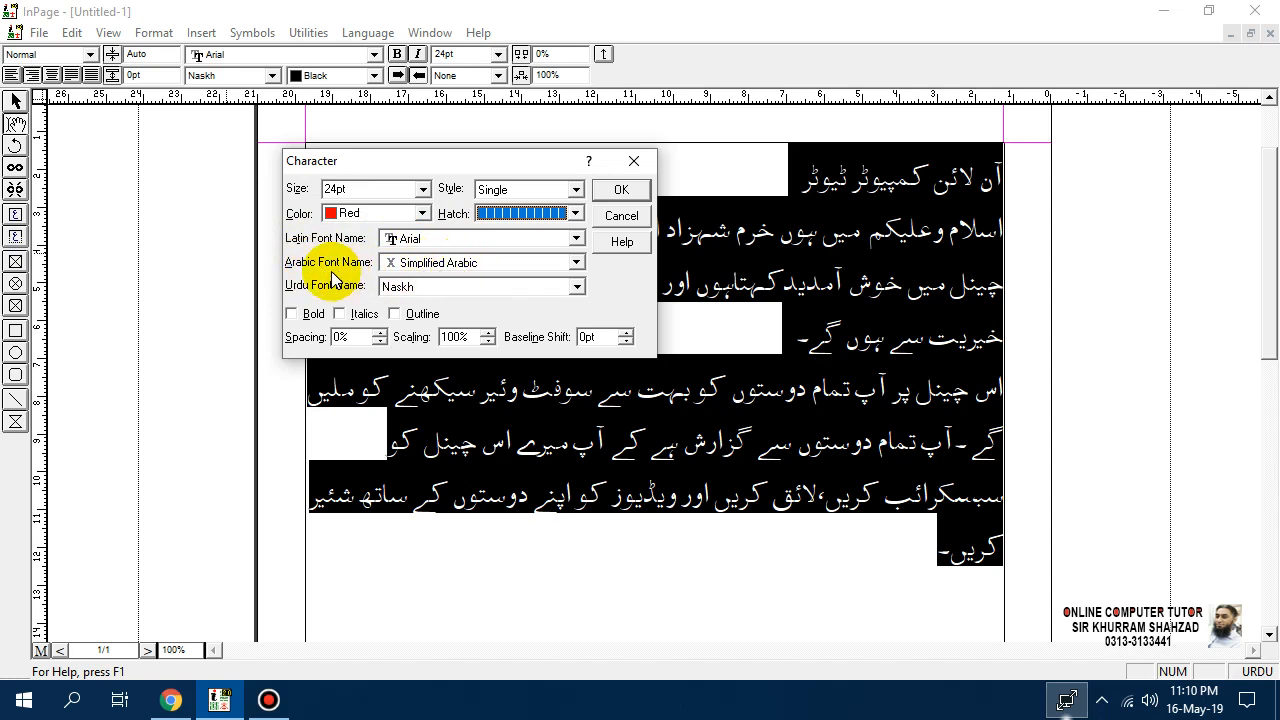
Step: Try Rouqa as the Urdu font and set it back to Naskh
click(439, 286)
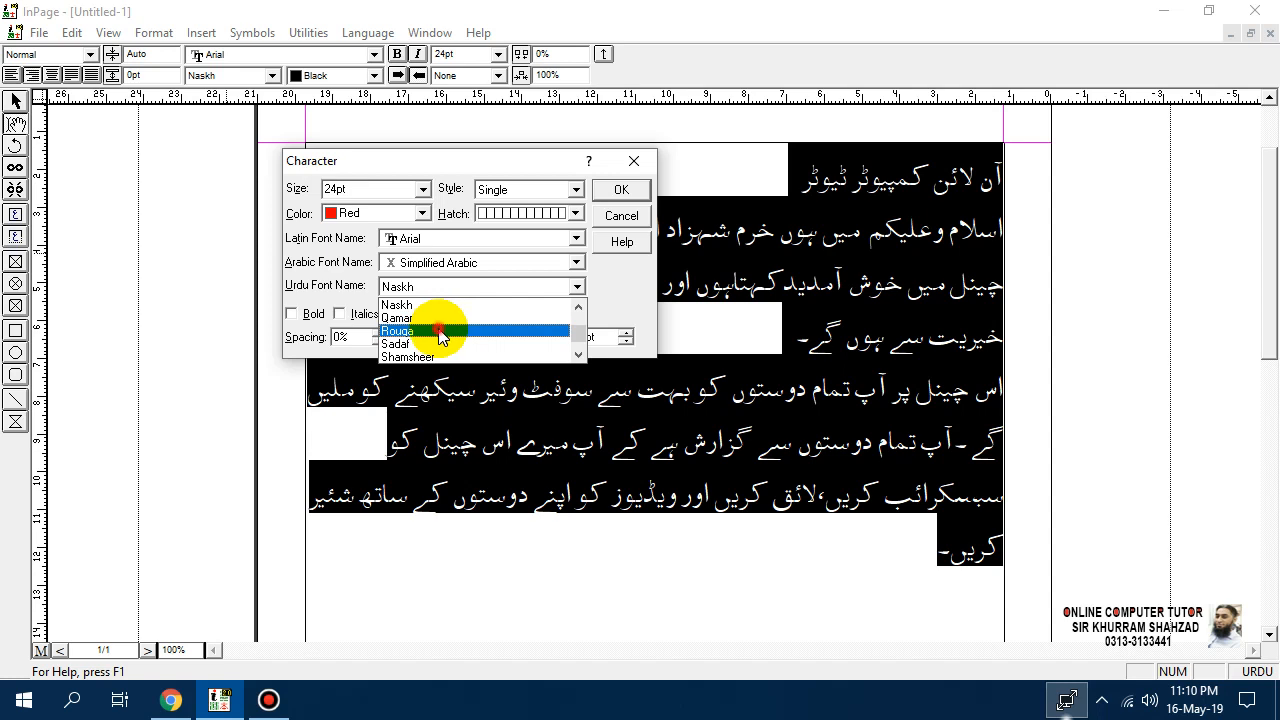
click(441, 330)
click(440, 287)
scroll(438, 300, up, 2)
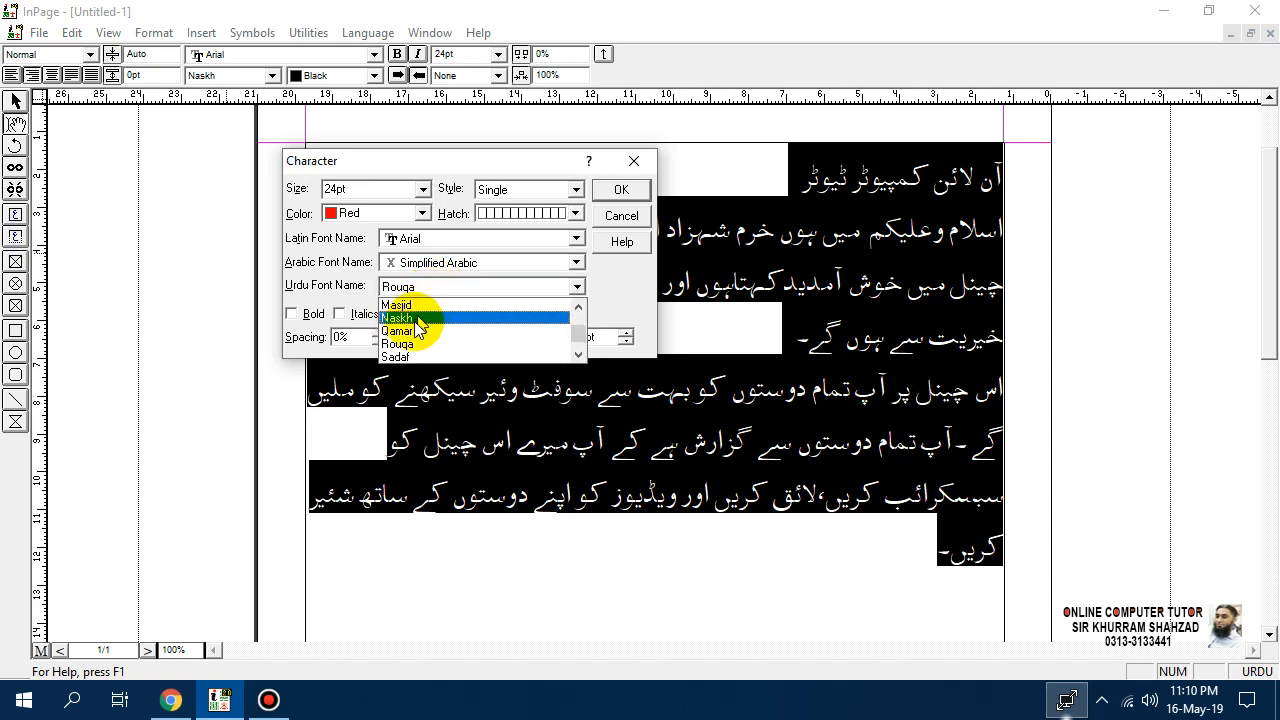
click(415, 322)
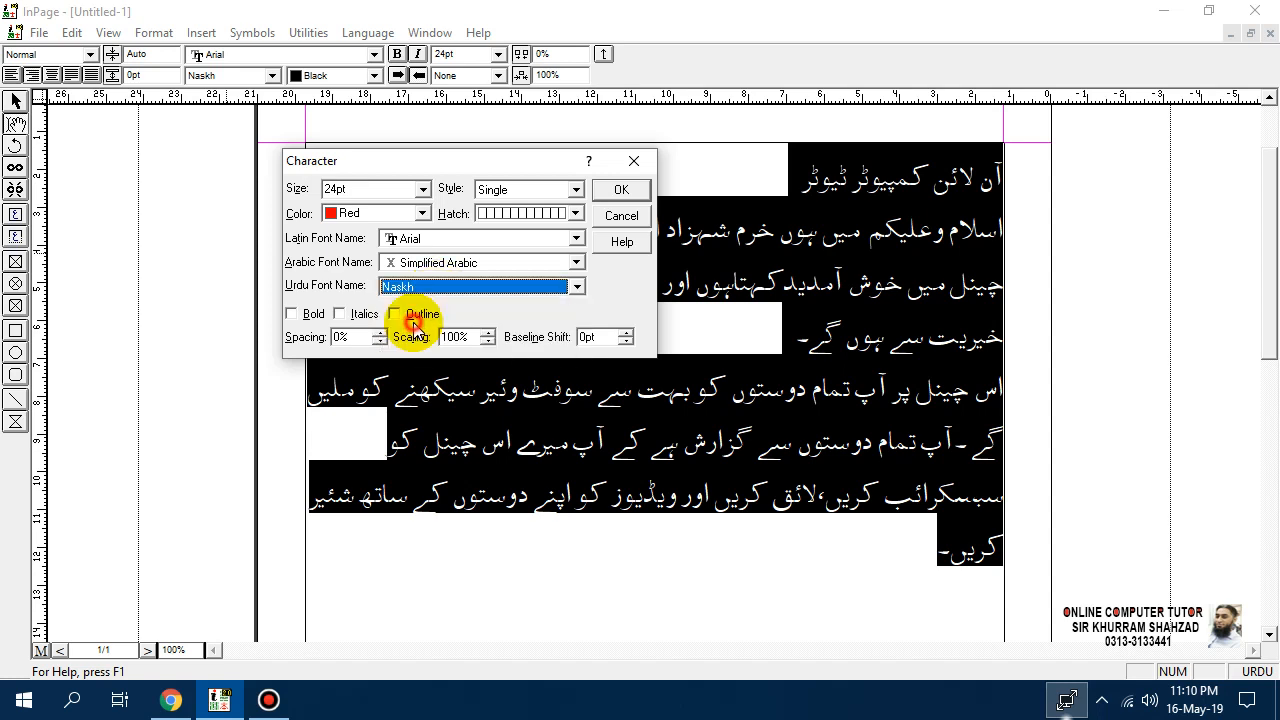
Step: Enable Bold, Italics and Outline, and apply the character formatting to the selected text
click(305, 318)
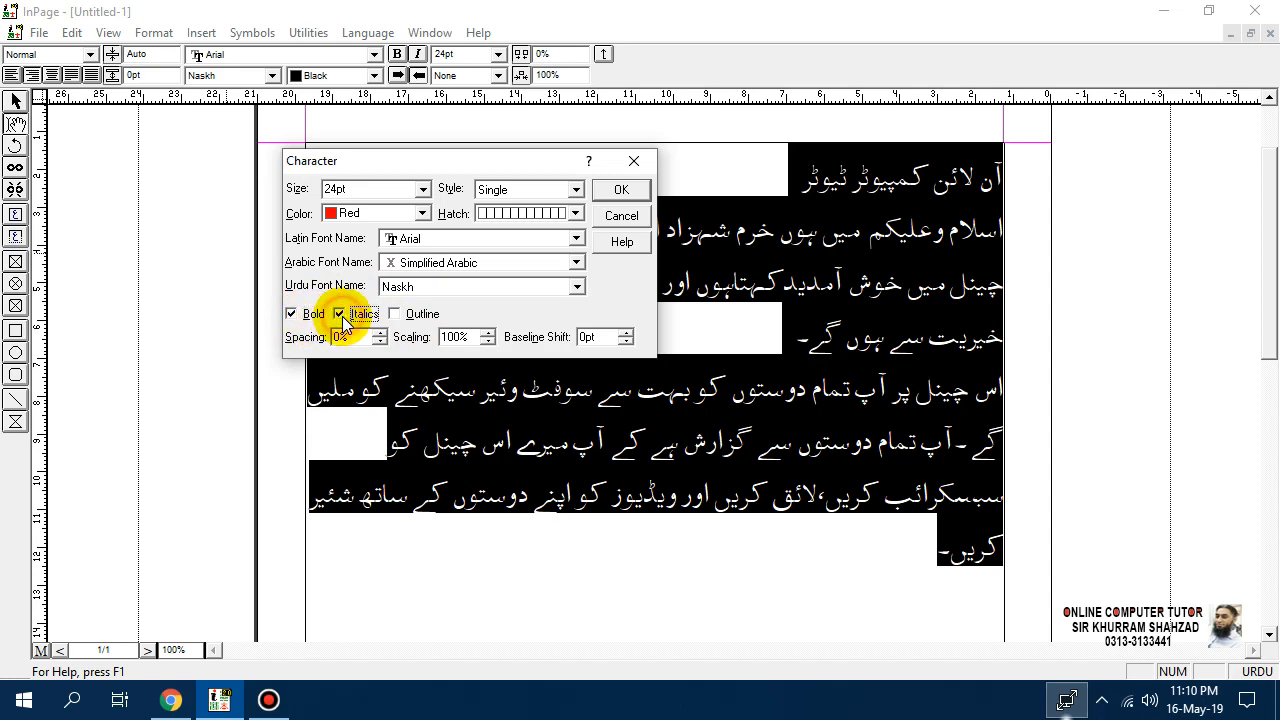
click(416, 316)
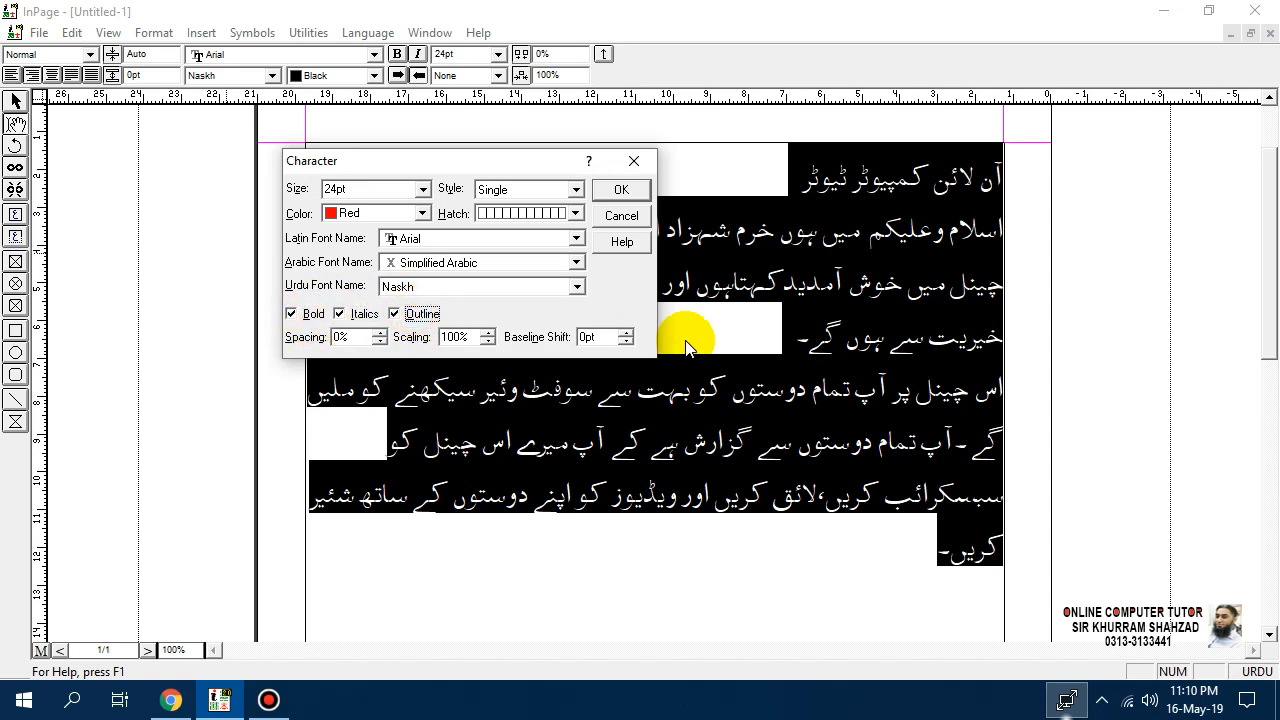
click(622, 190)
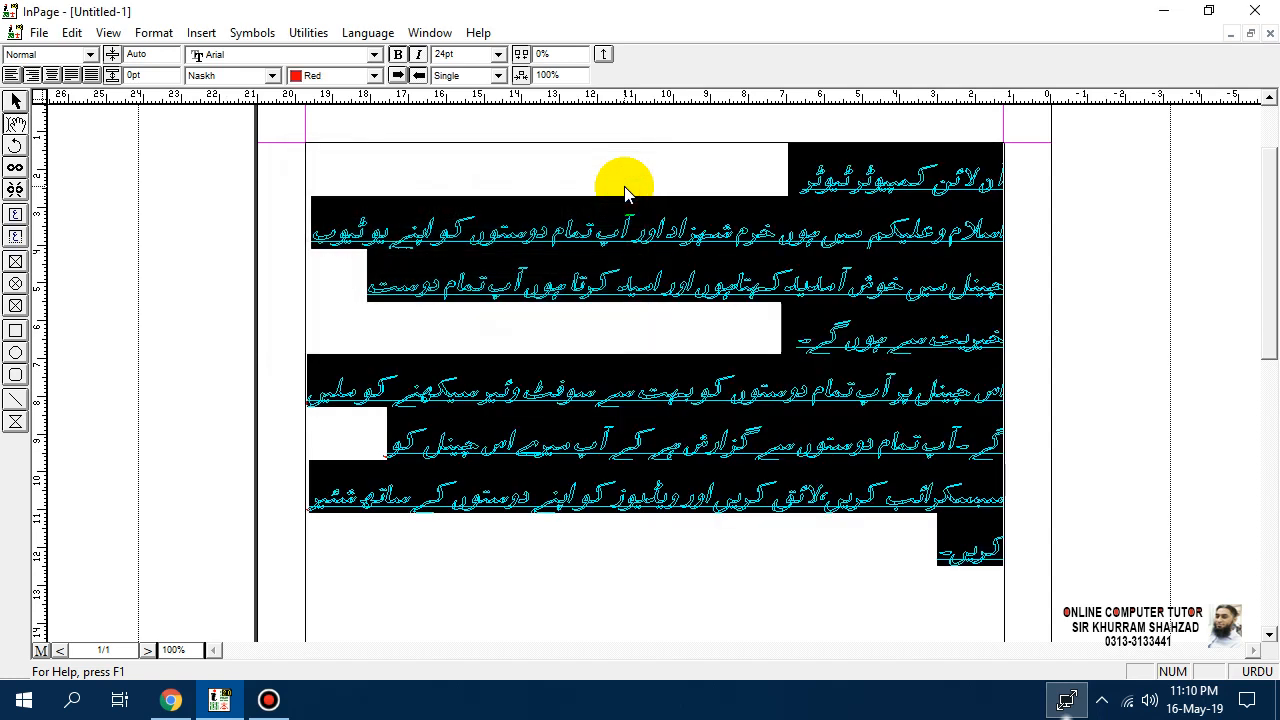
Step: Reselect all the Urdu text and set its character style to None
click(806, 300)
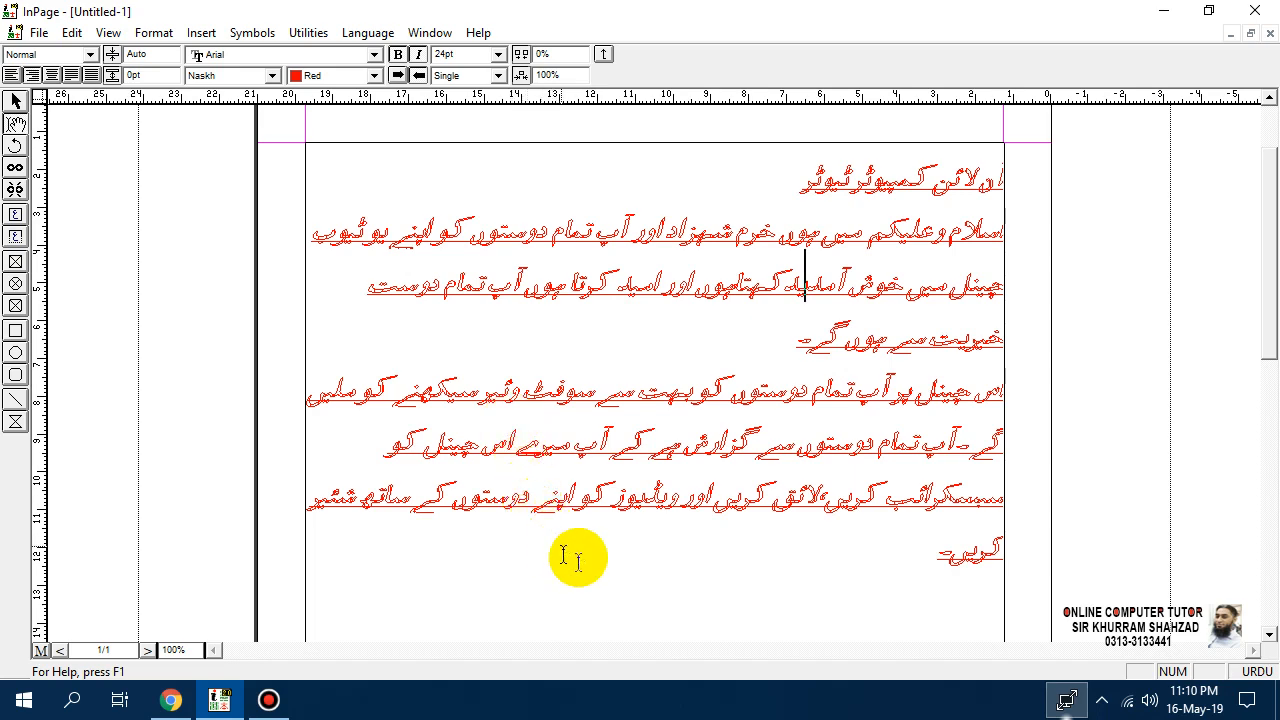
drag(930, 546, 1039, 148)
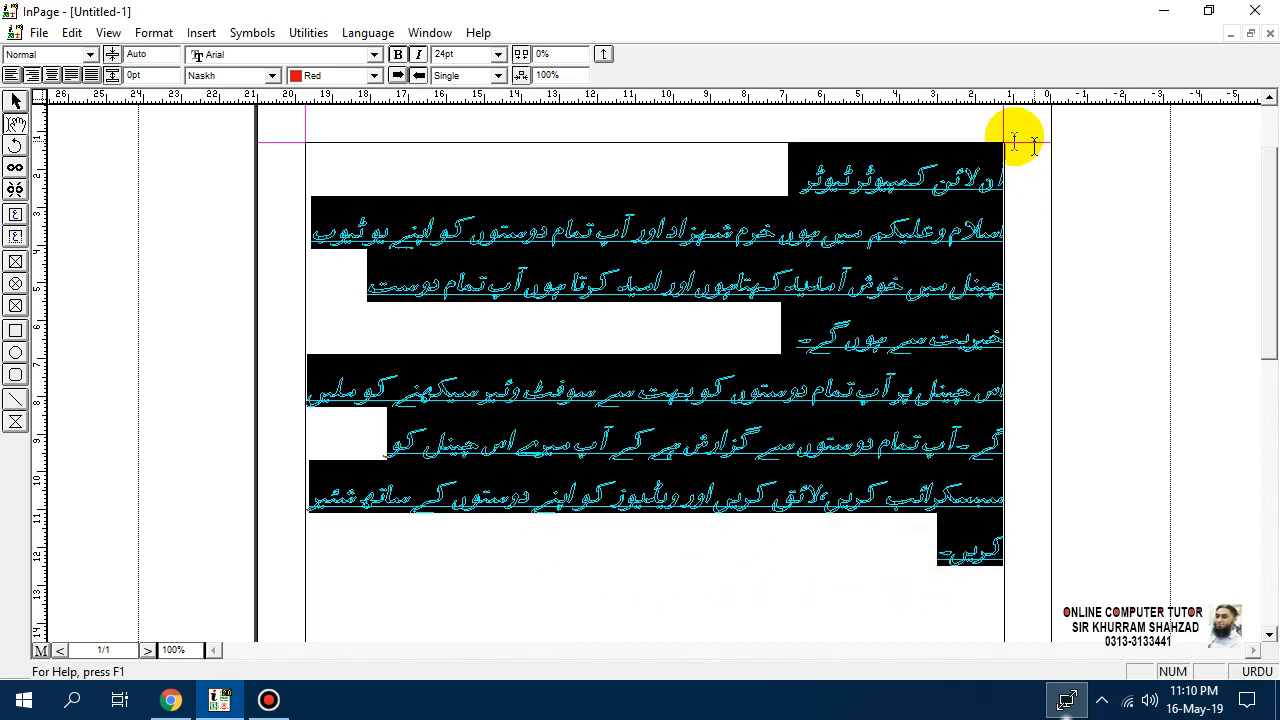
click(462, 76)
click(500, 95)
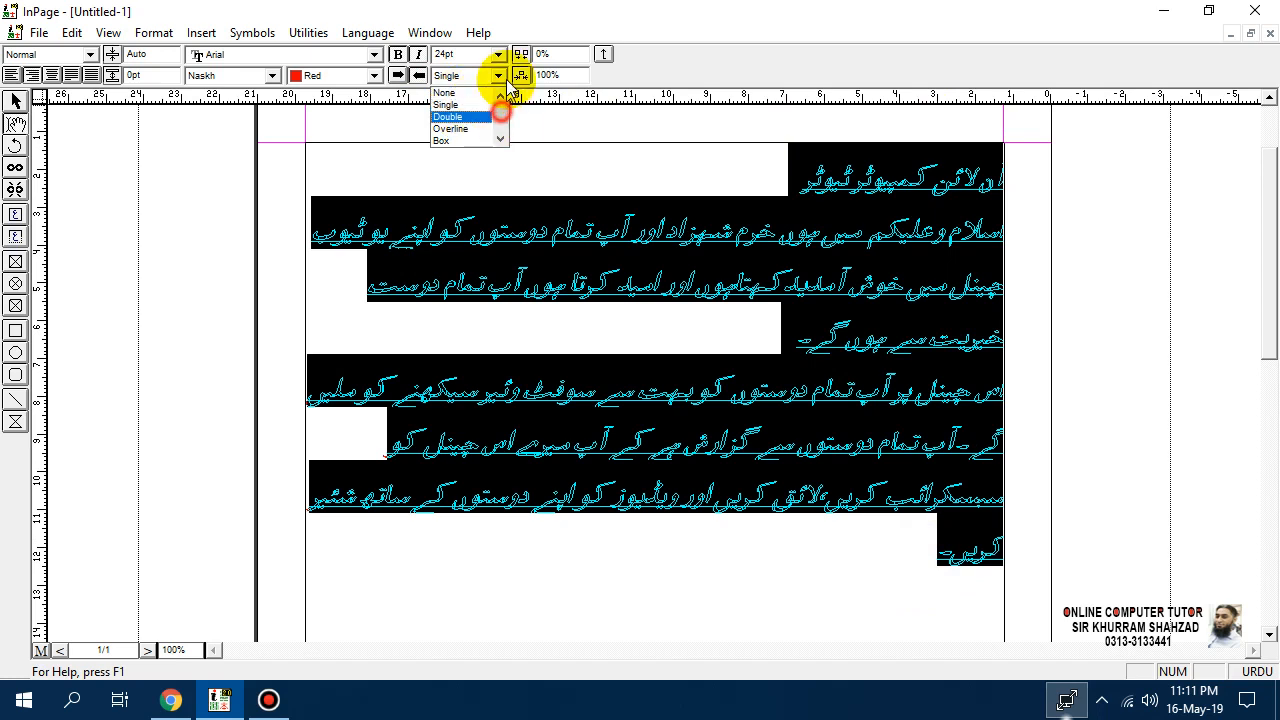
click(478, 92)
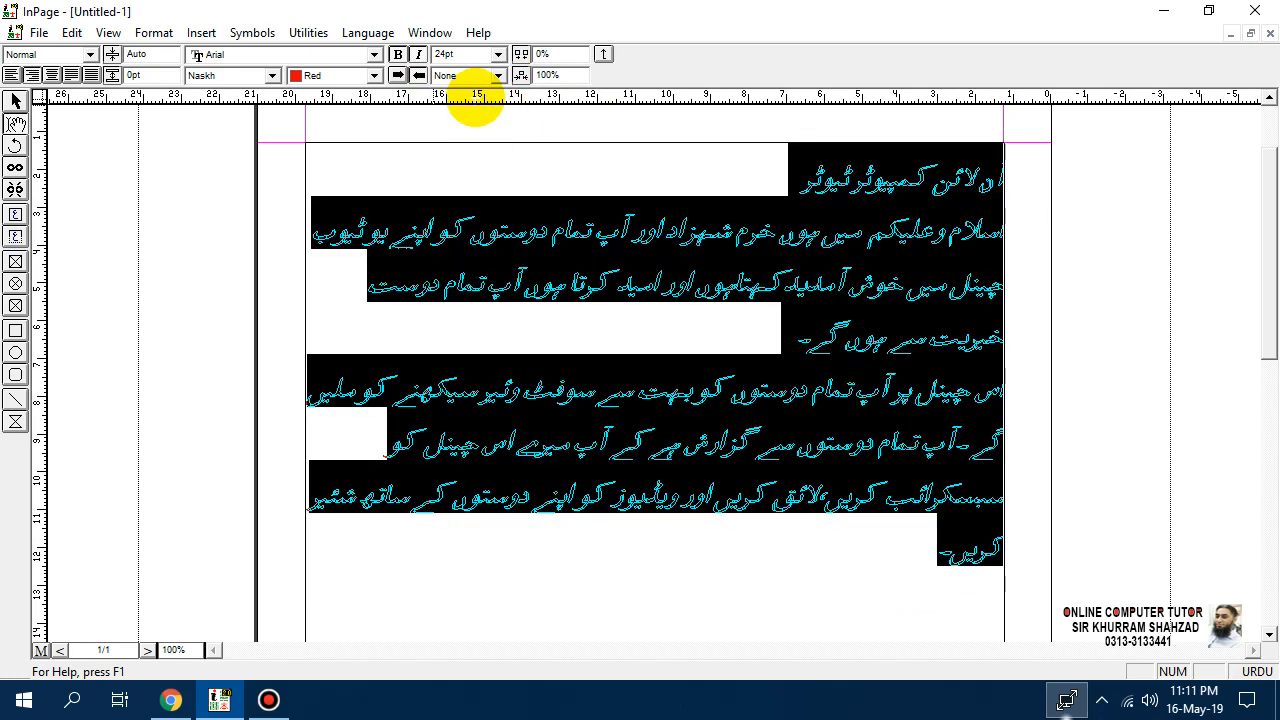
Step: Set the colour of the selected text to Yellow
click(374, 54)
click(374, 54)
click(272, 75)
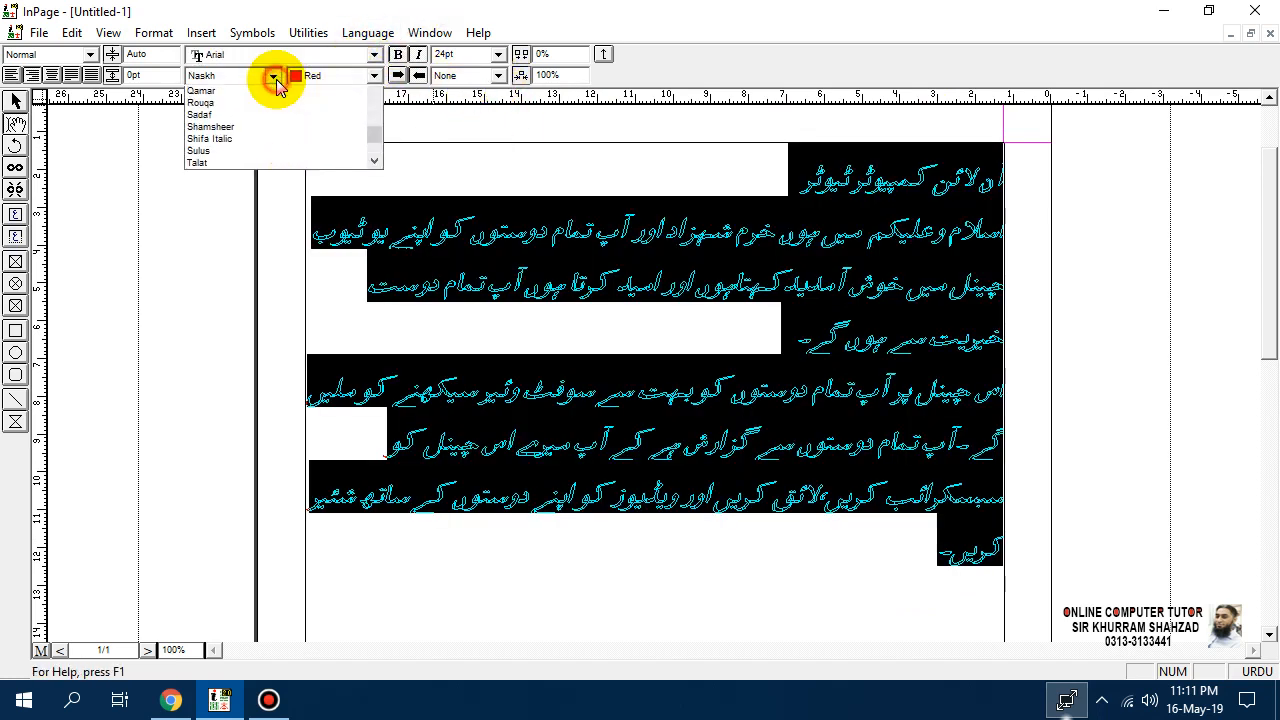
click(278, 120)
click(374, 76)
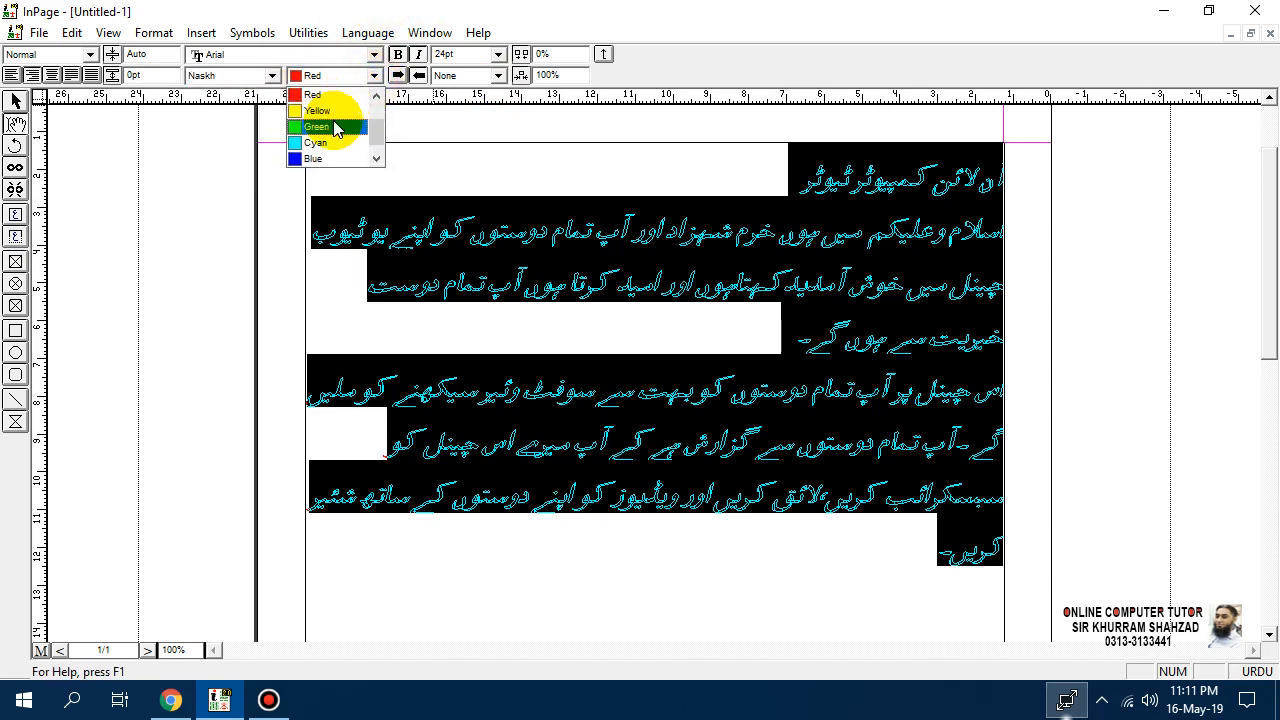
click(318, 91)
click(88, 55)
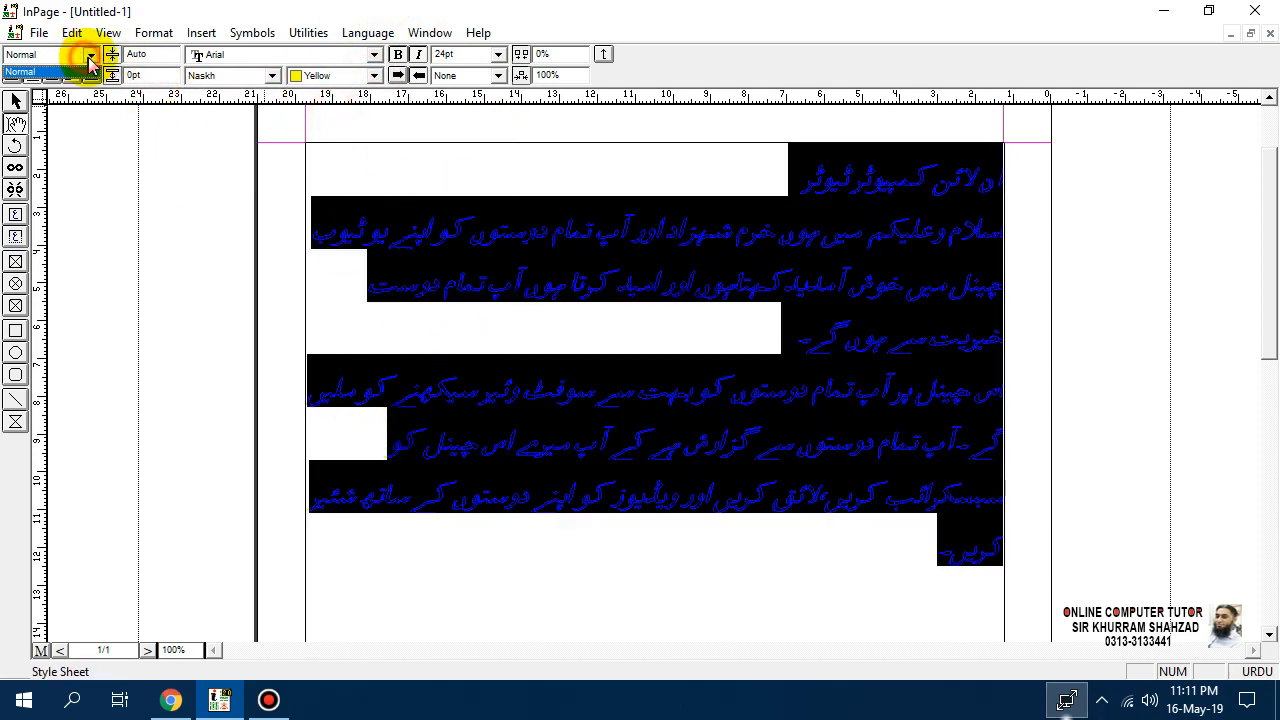
Step: Turn off Outline, Italics and Bold for the selected text in the Character settings
click(151, 36)
click(185, 54)
drag(630, 252, 485, 194)
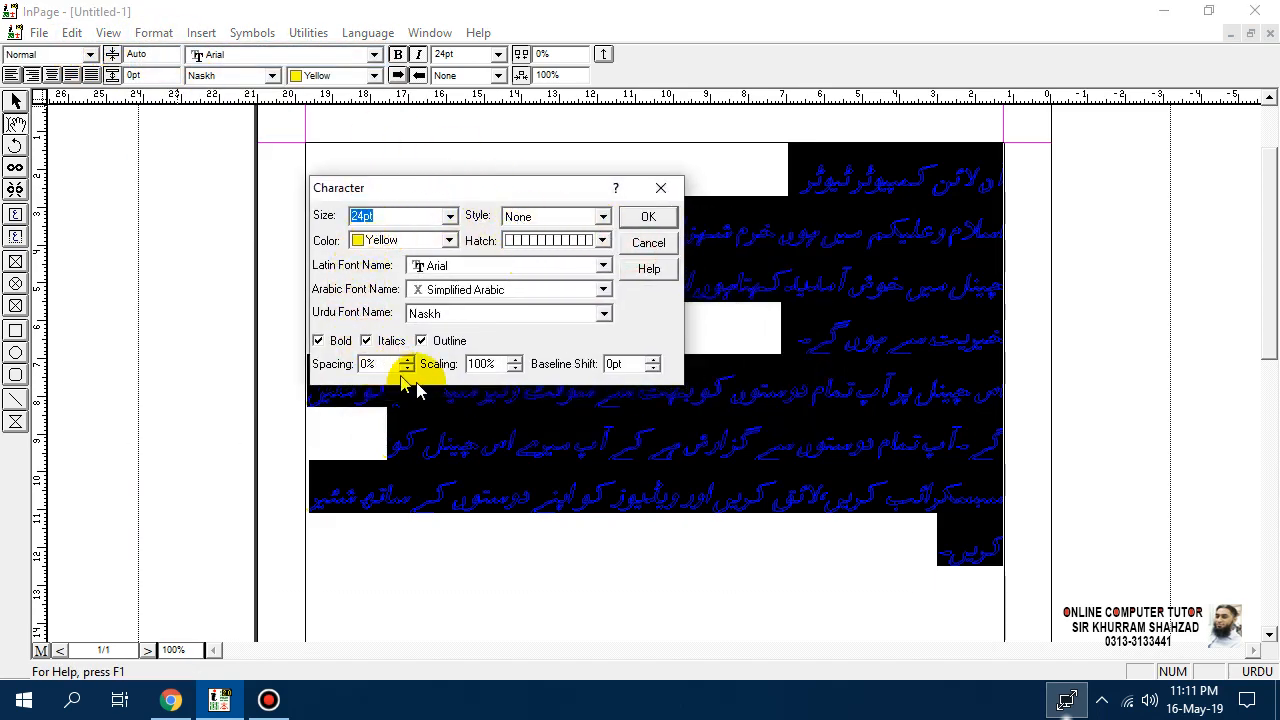
click(437, 345)
click(366, 341)
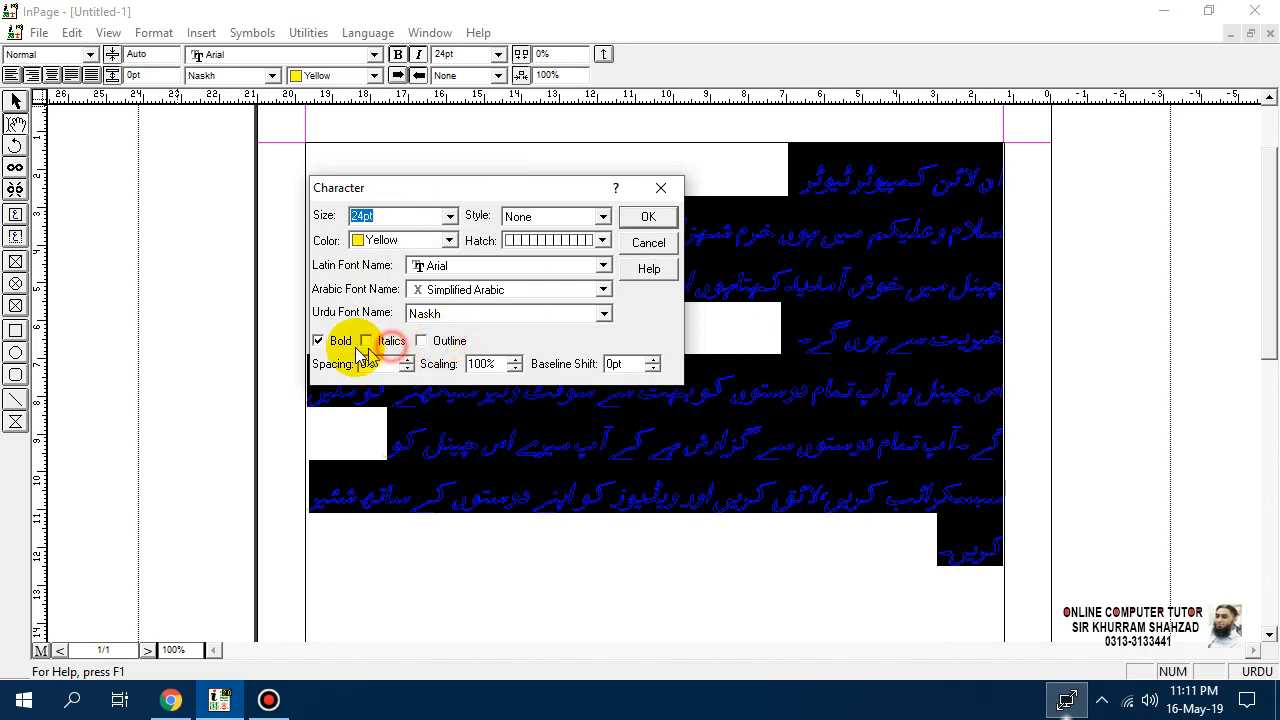
click(323, 341)
Step: Set the text's hatch to None and its colour to White, and apply the character formatting
click(545, 240)
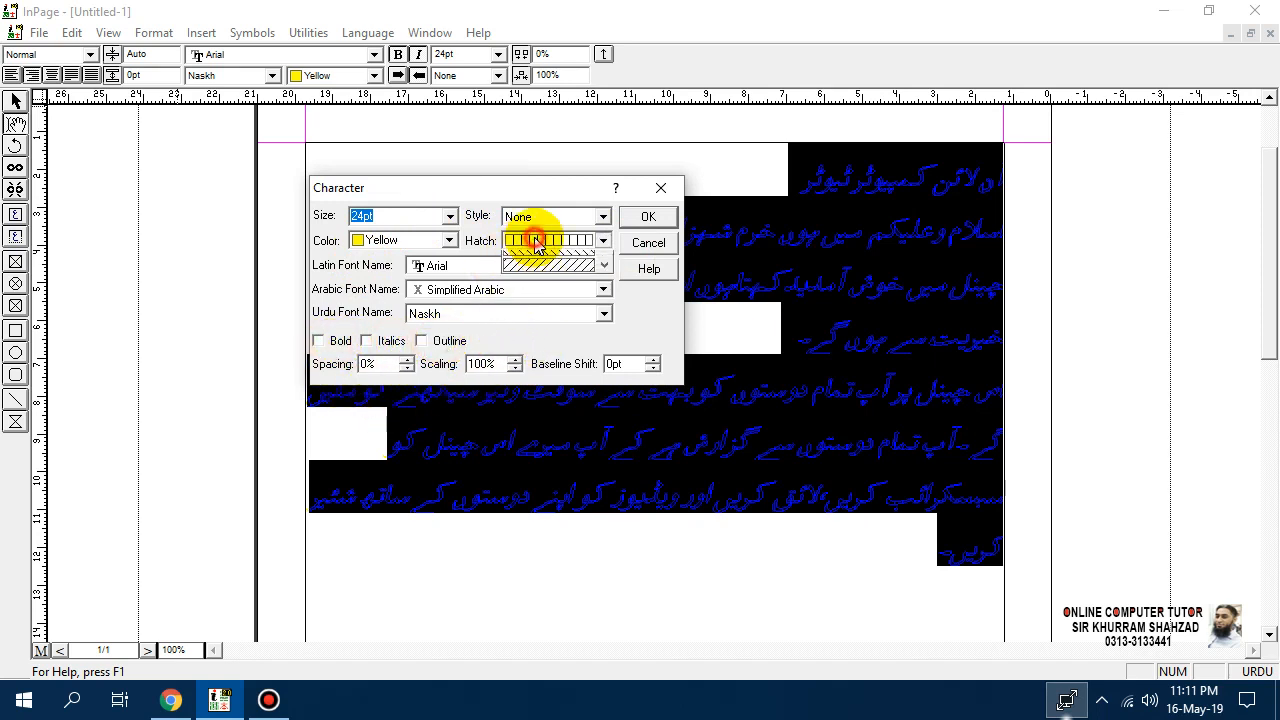
click(605, 264)
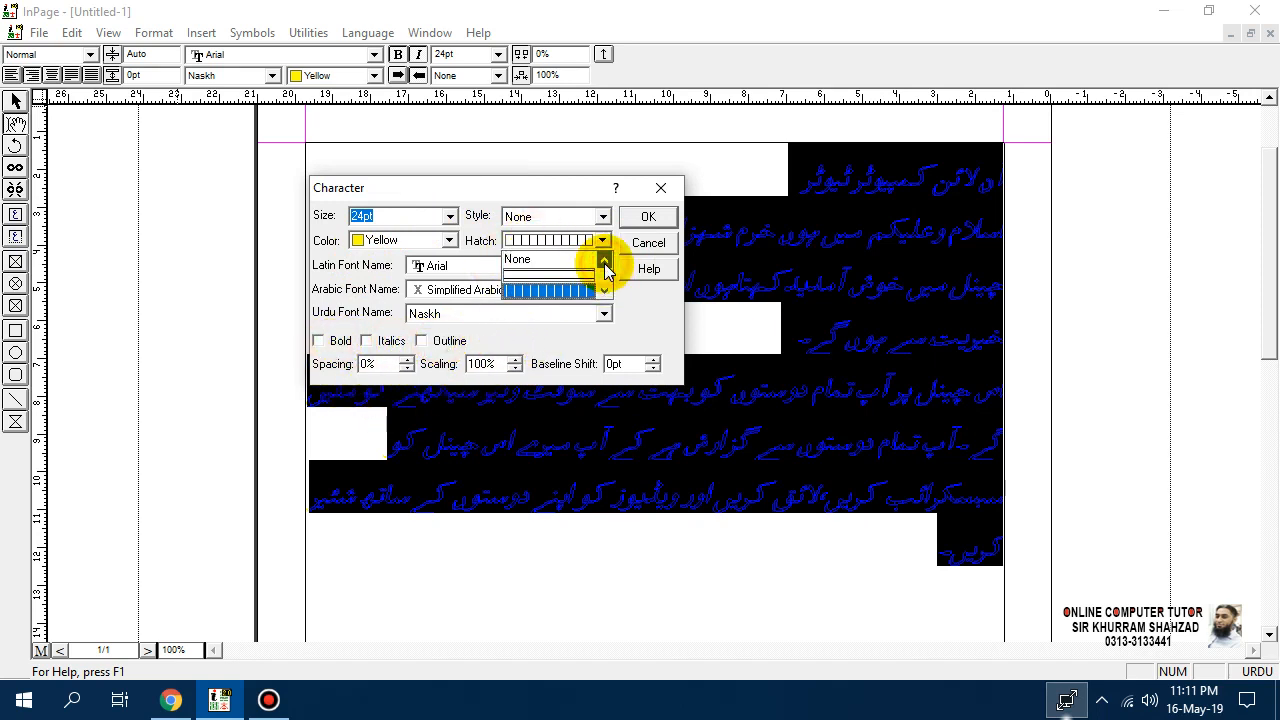
click(566, 260)
click(400, 240)
drag(452, 289, 453, 276)
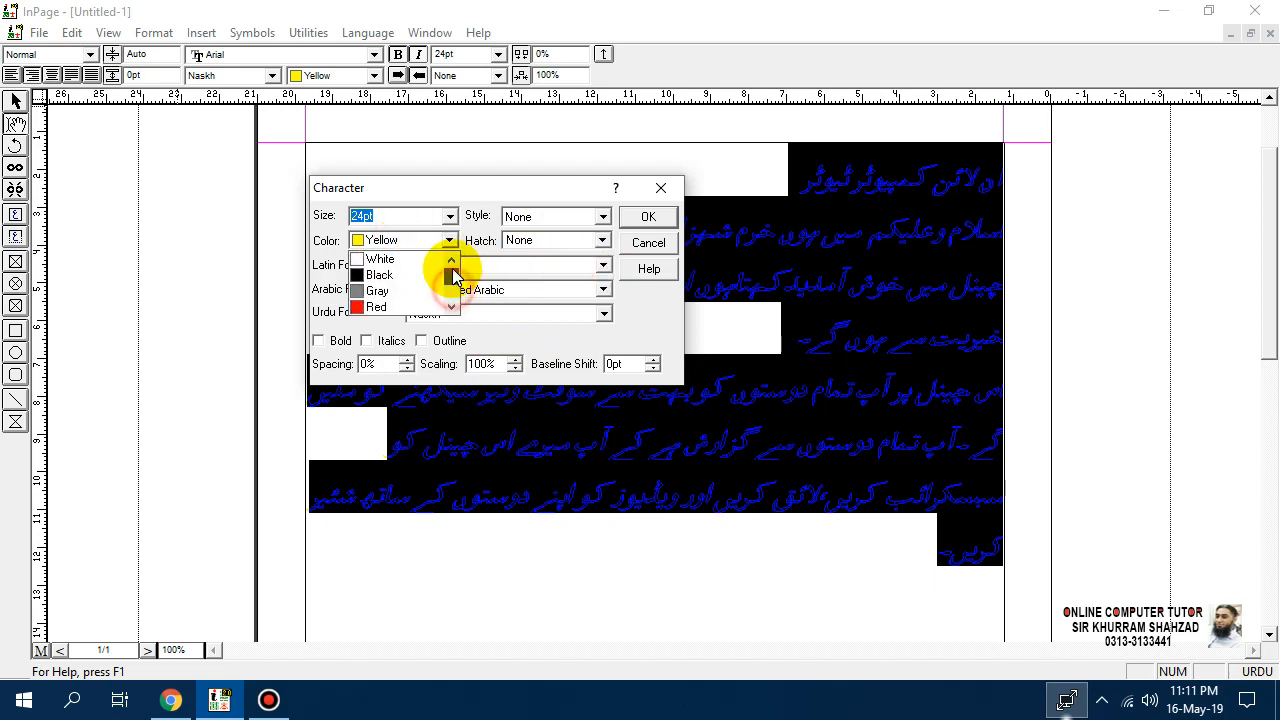
click(398, 258)
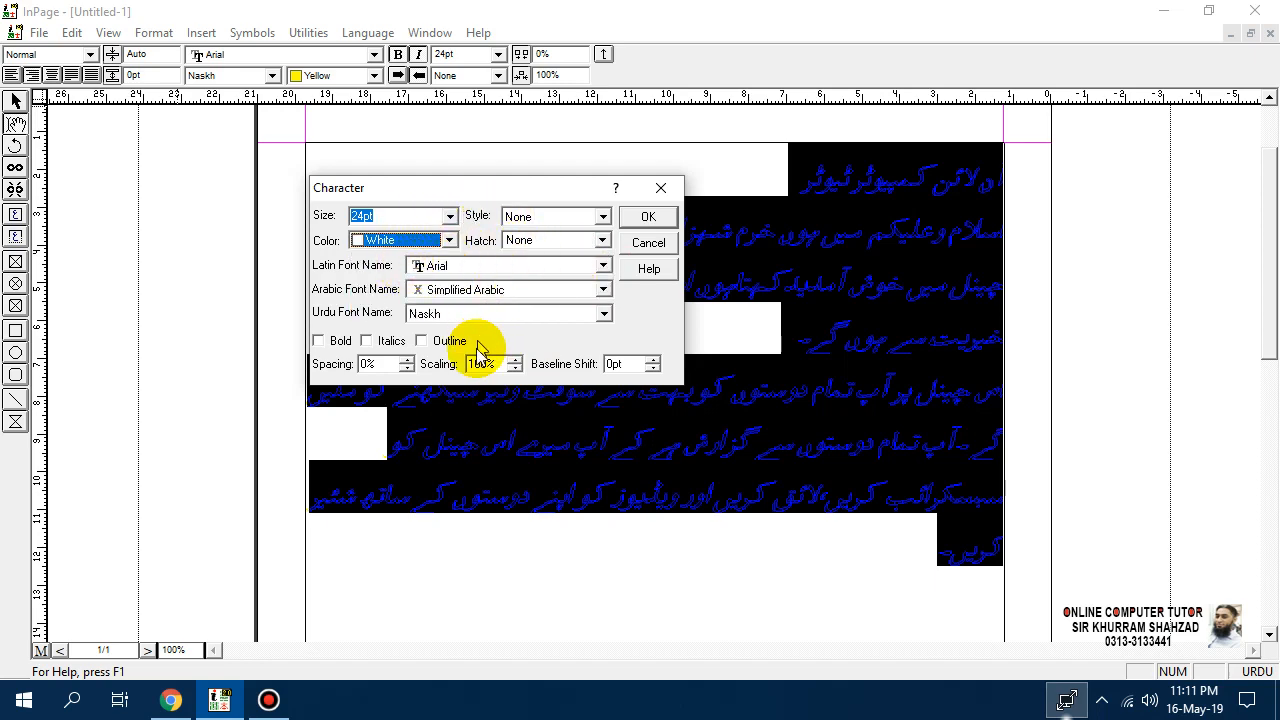
click(643, 218)
click(801, 244)
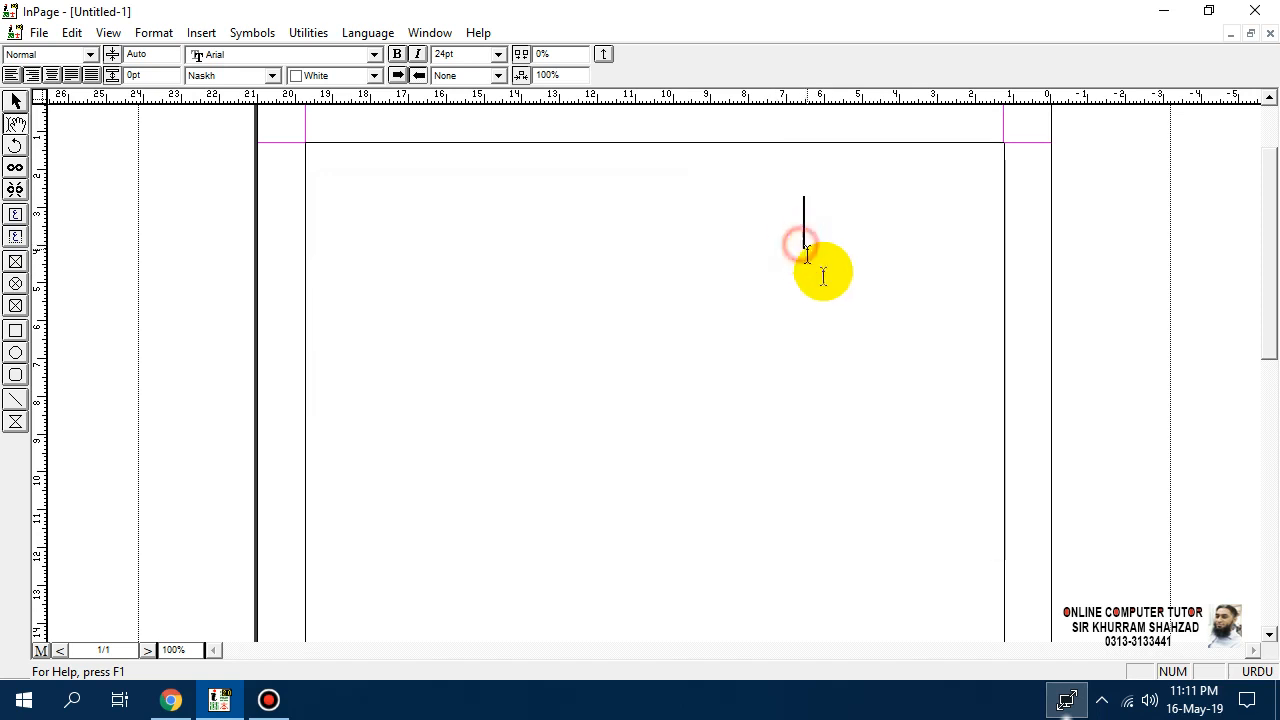
Step: Select all the text in the document and set its colour to Black
key(ctrl+a)
key(ctrl+s)
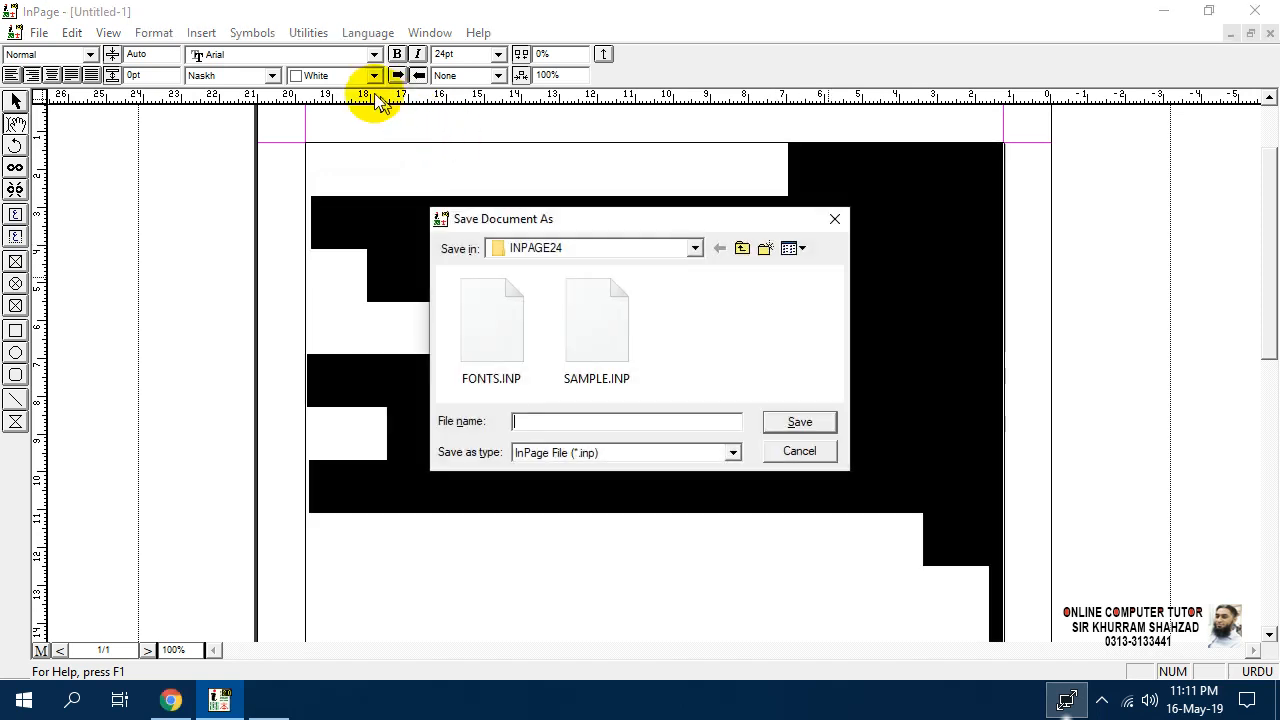
click(798, 446)
click(374, 75)
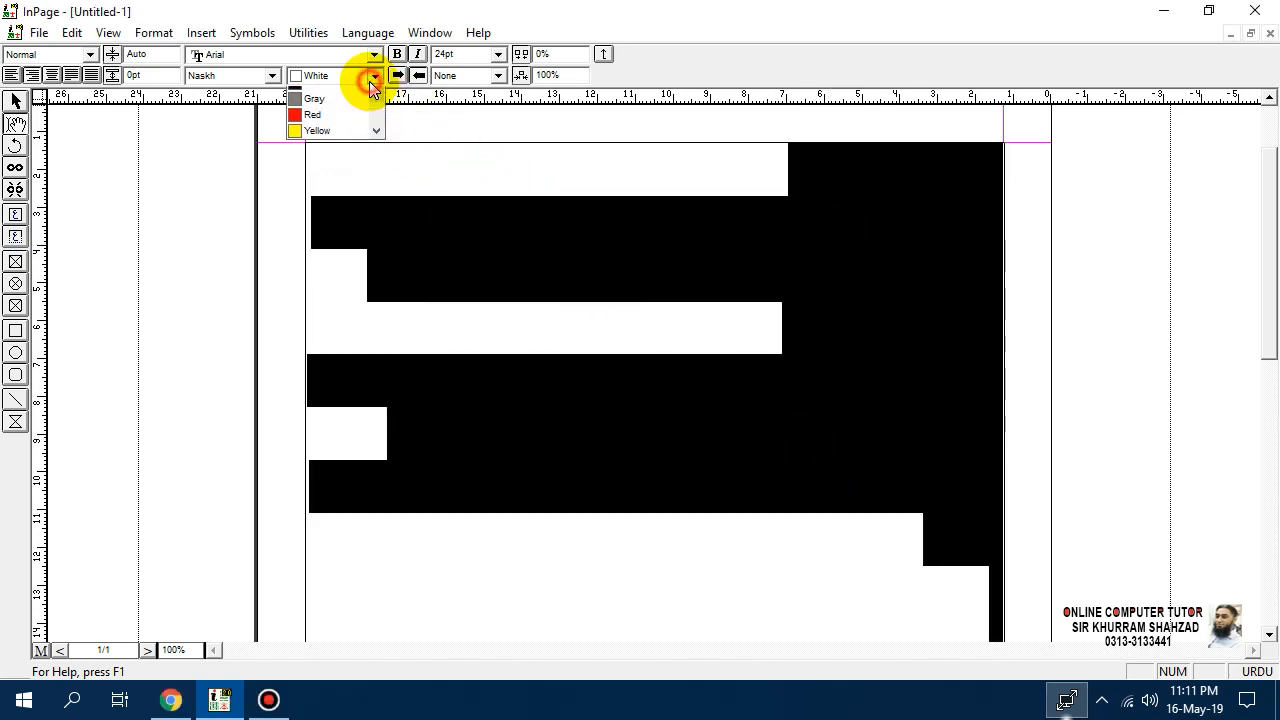
click(330, 113)
click(703, 340)
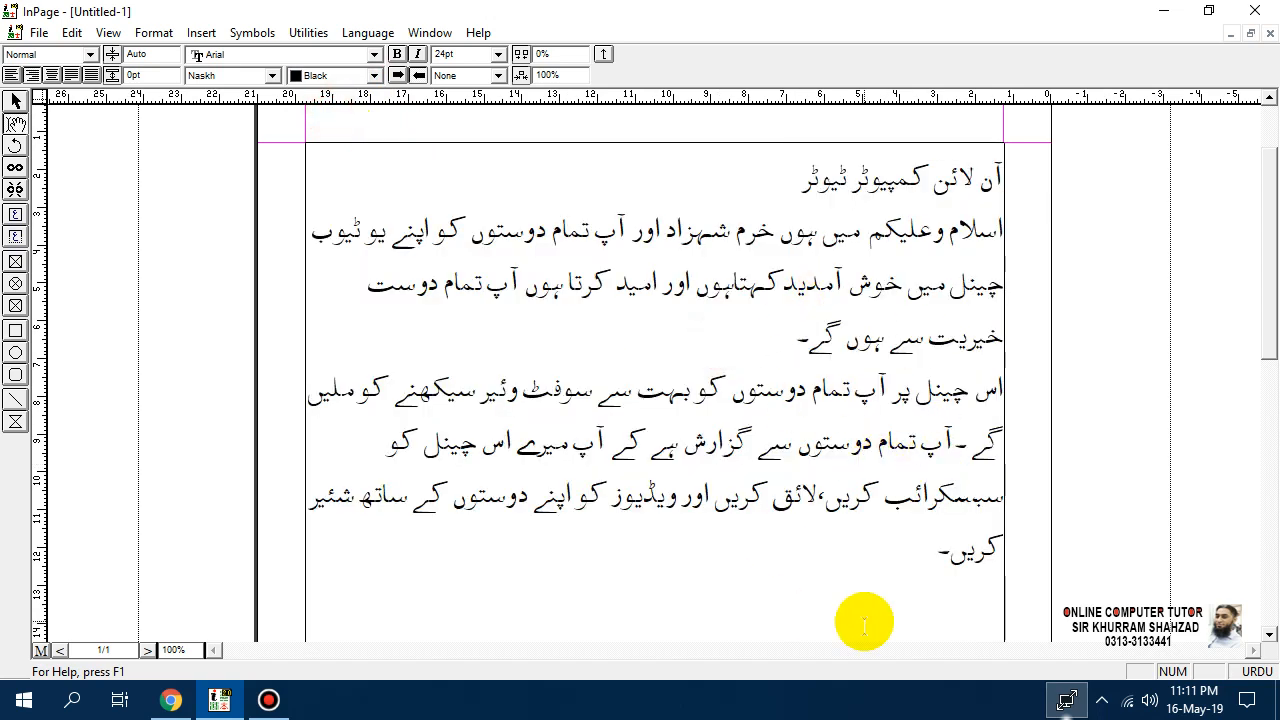
drag(918, 550, 985, 170)
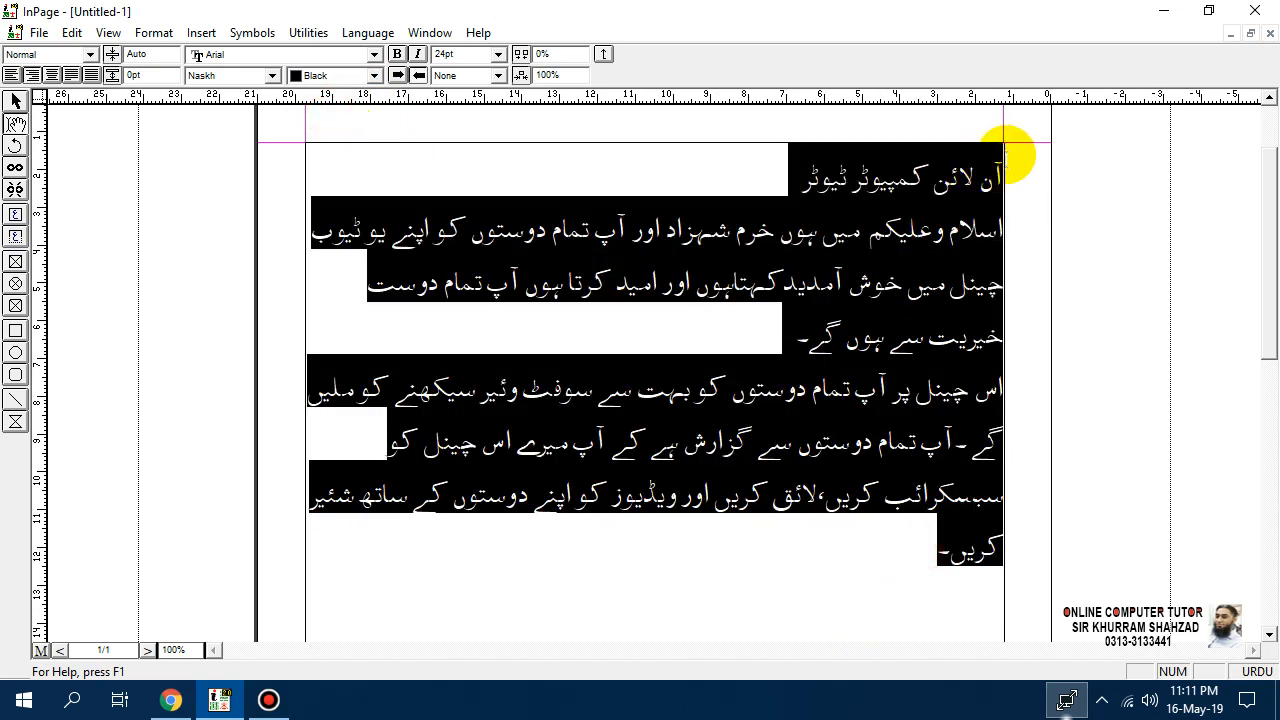
click(152, 33)
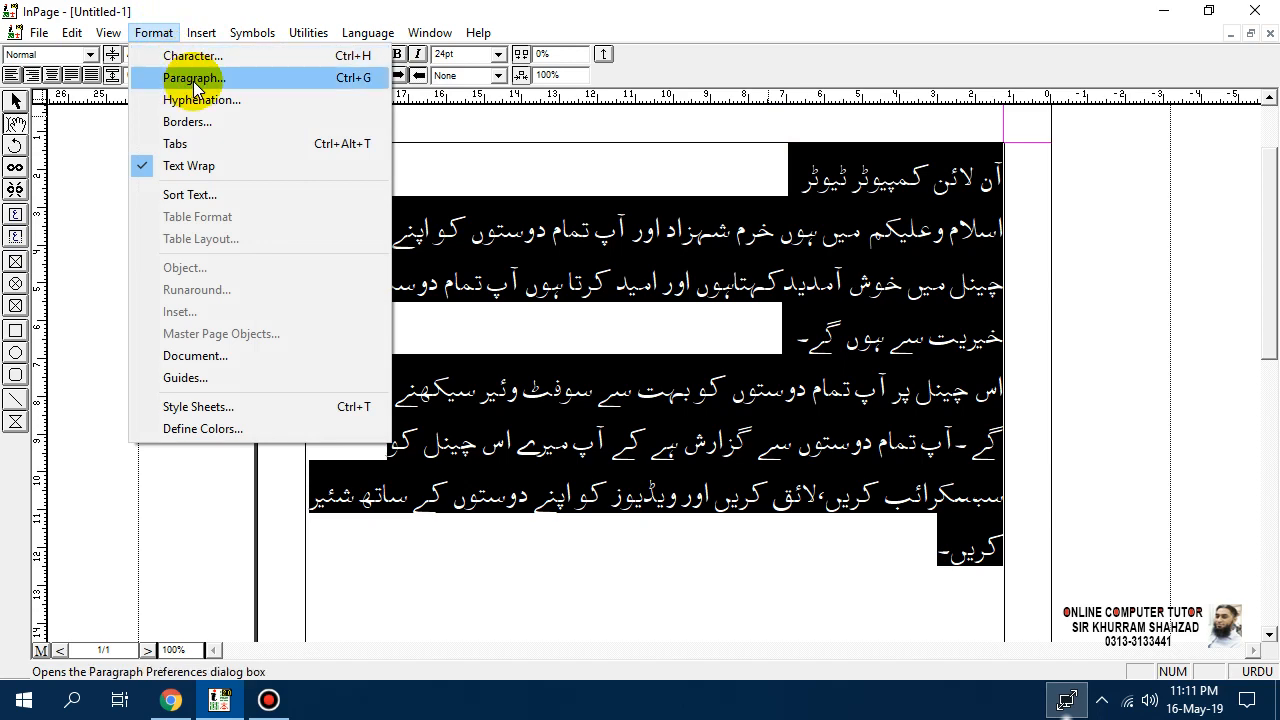
click(714, 343)
click(749, 383)
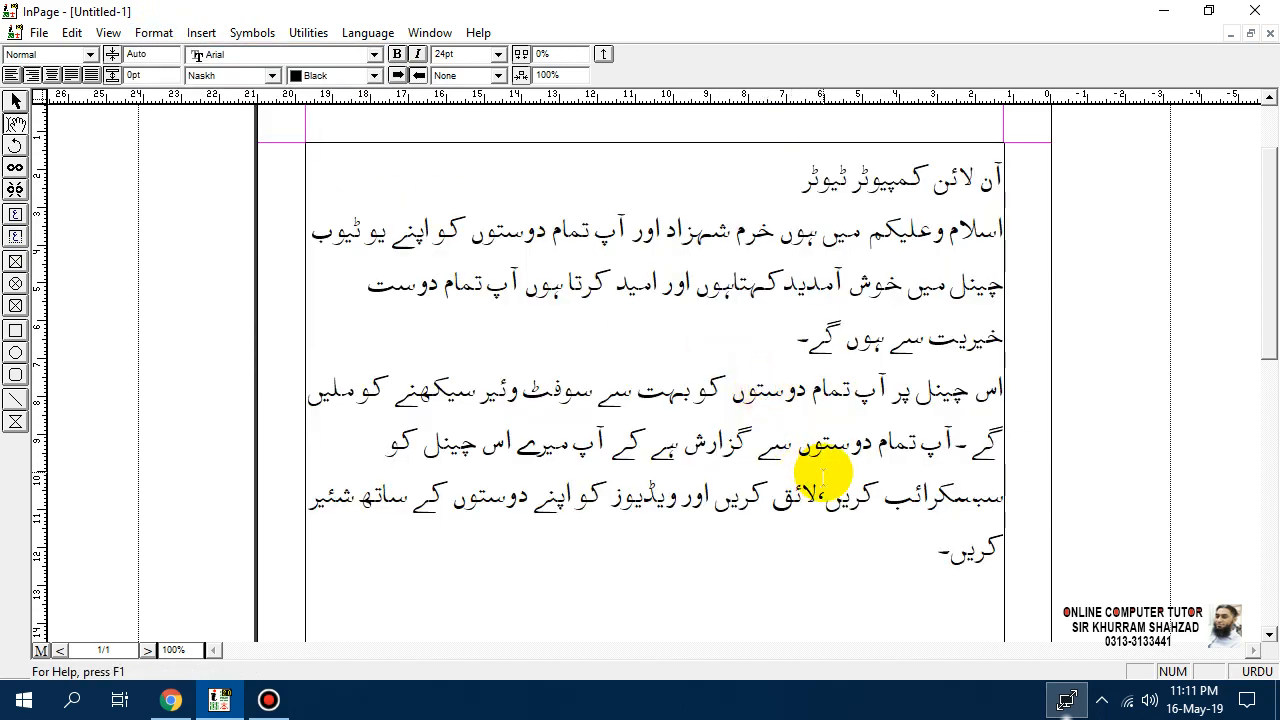
Step: Examine the Paragraph Preferences and the available alignment options, leaving the settings as they are
click(153, 33)
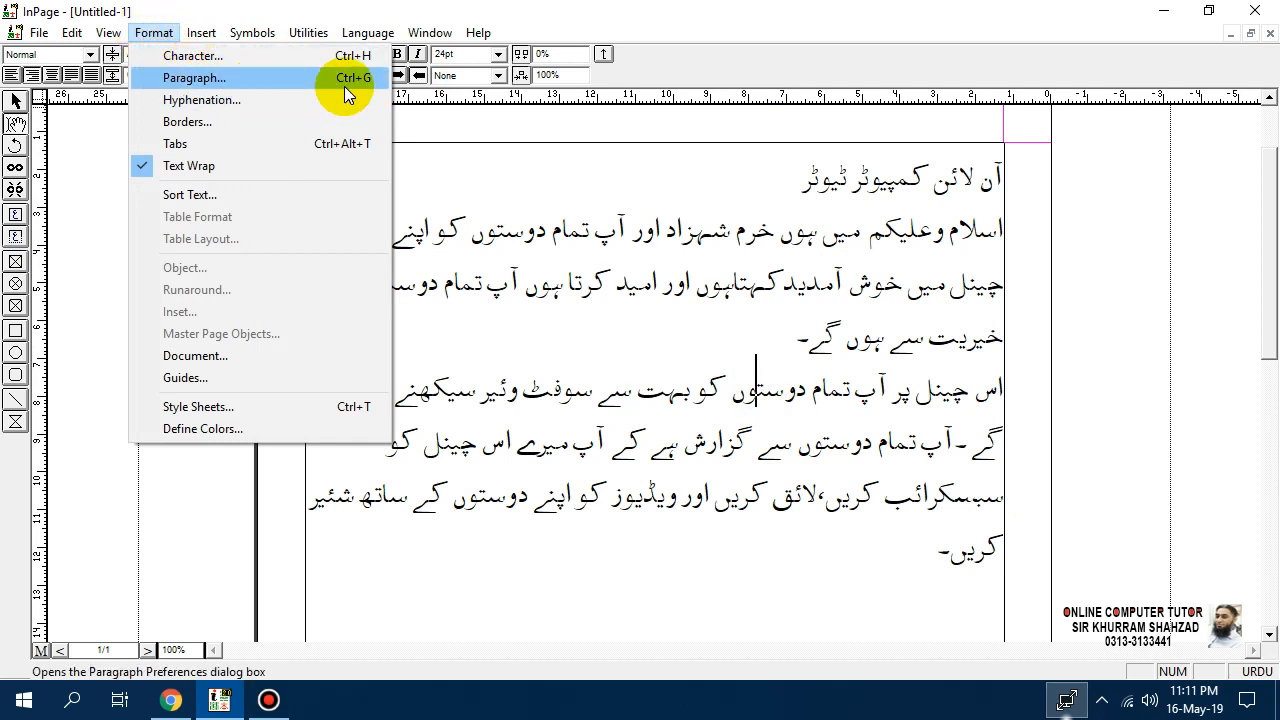
click(223, 77)
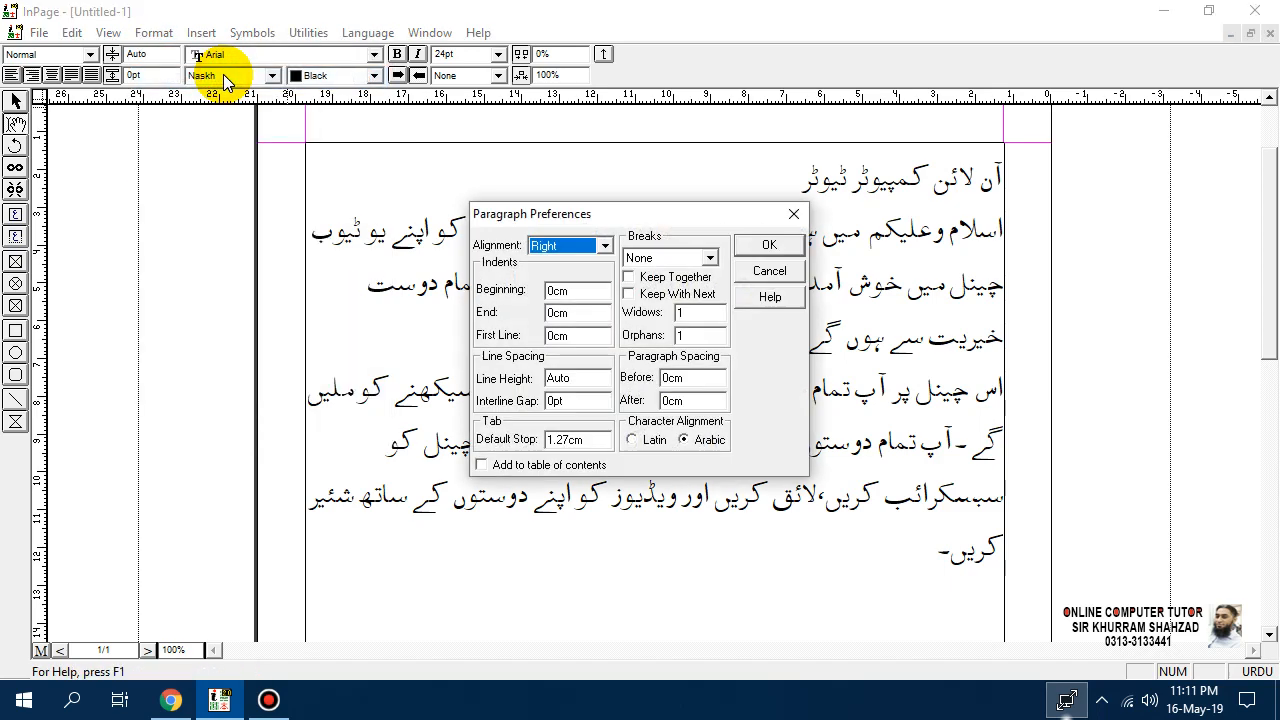
click(766, 271)
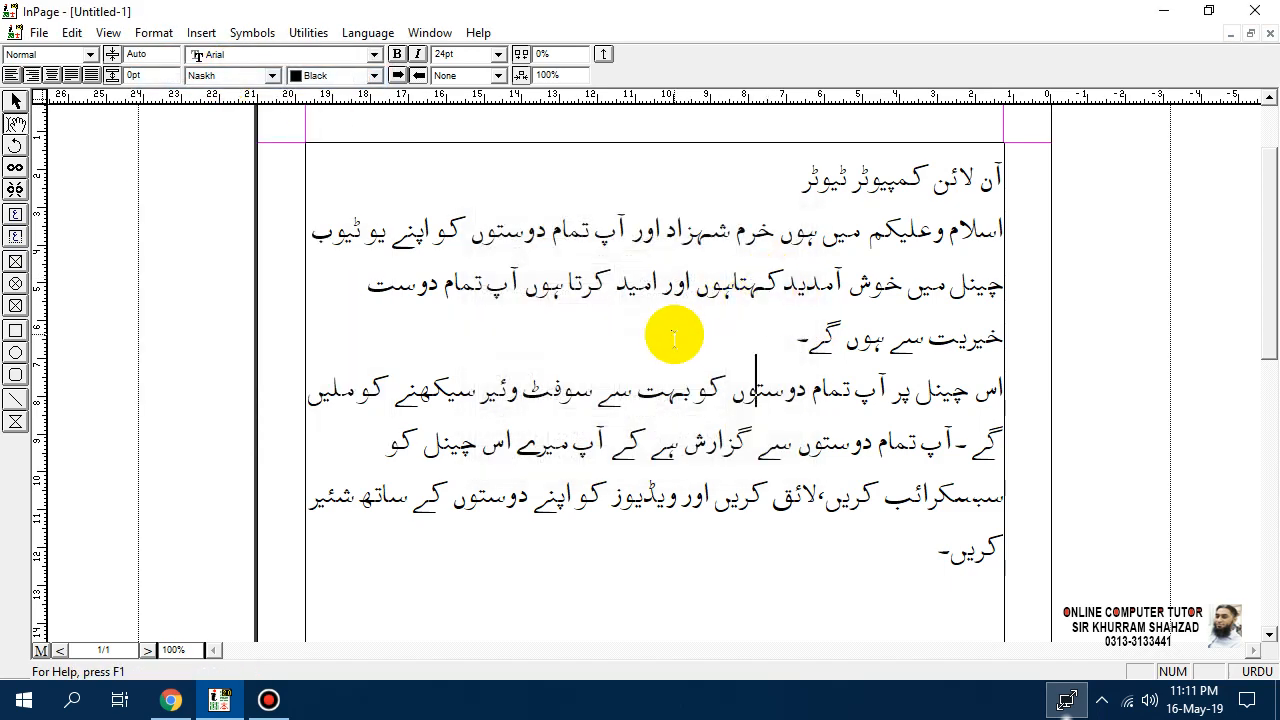
key(ctrl+shift+f)
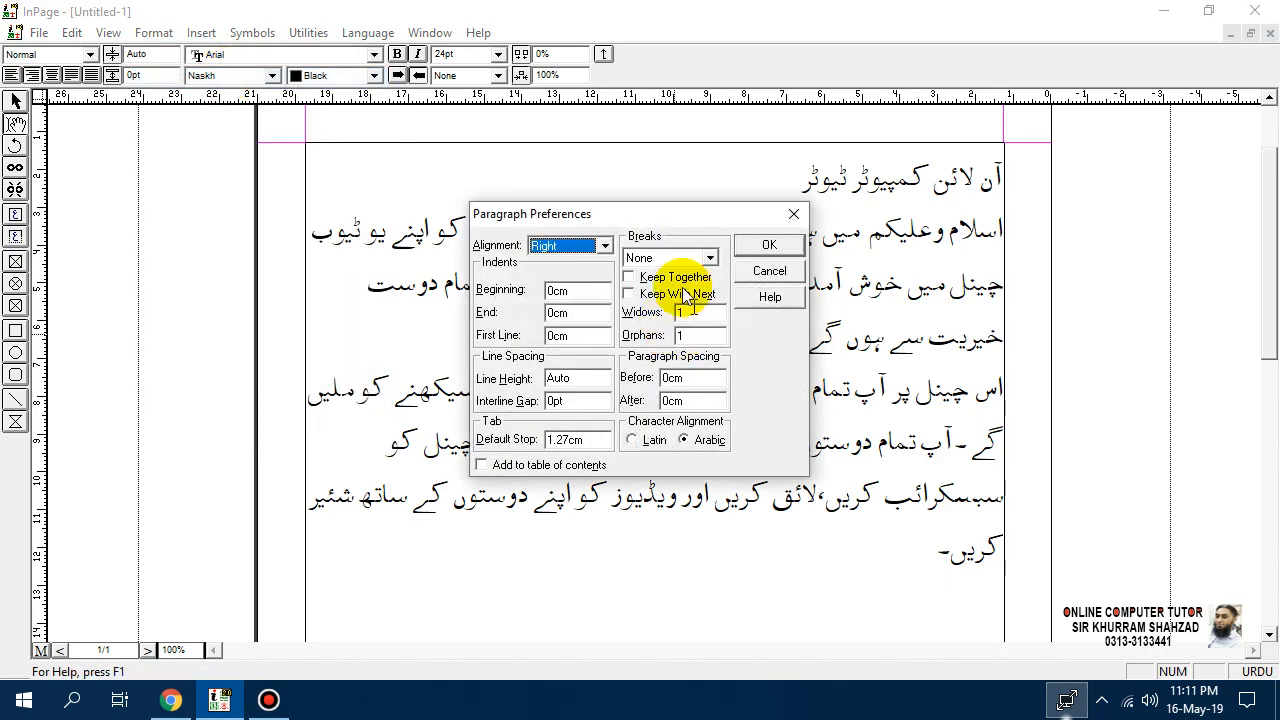
drag(650, 210, 587, 184)
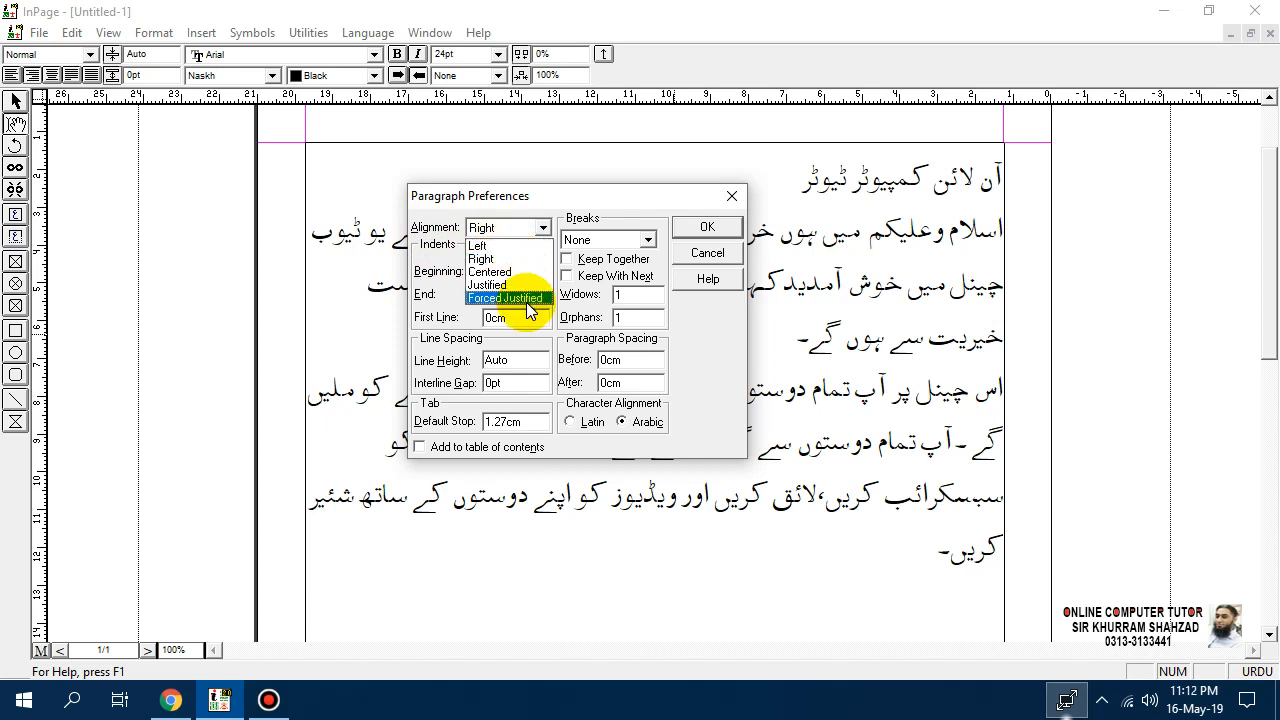
click(694, 255)
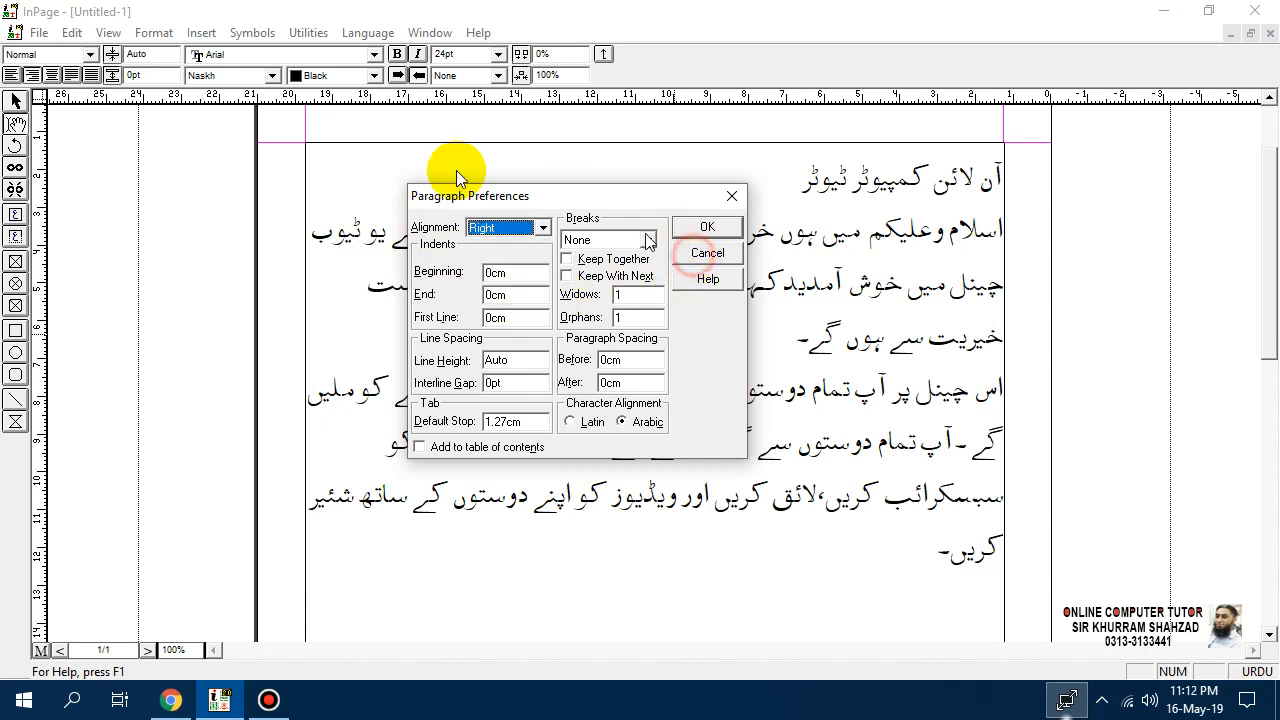
click(700, 252)
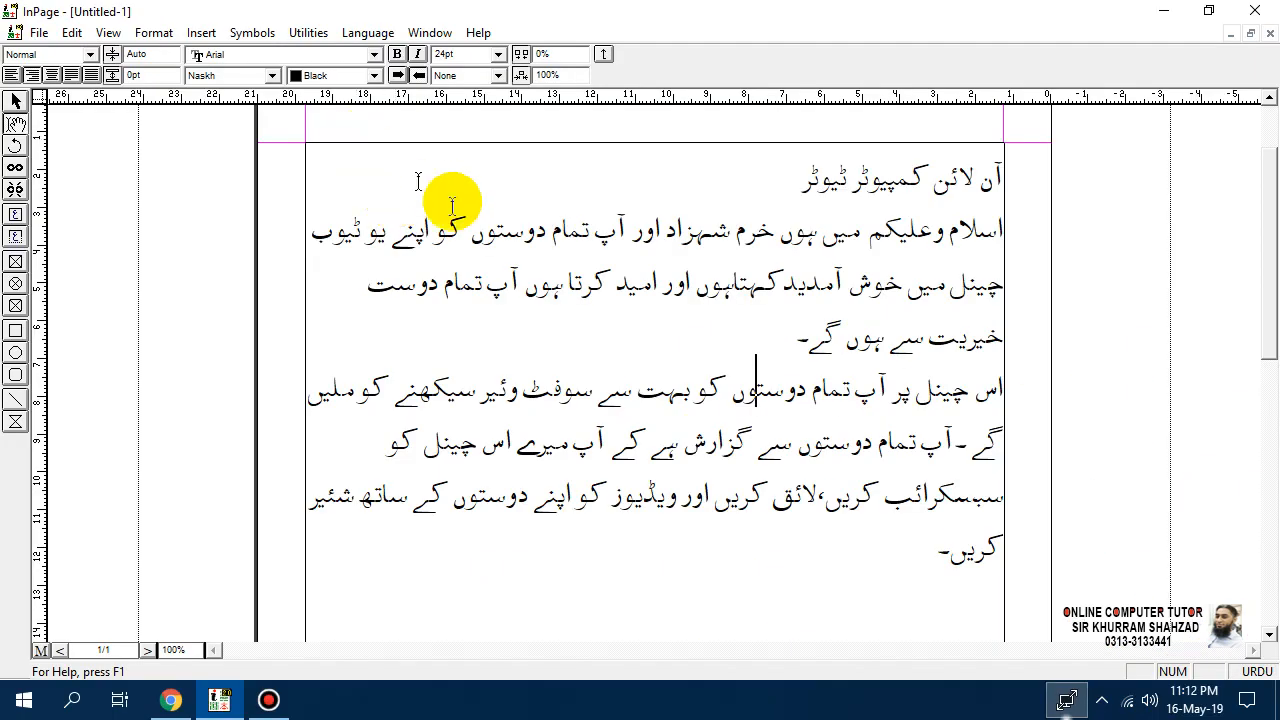
click(155, 33)
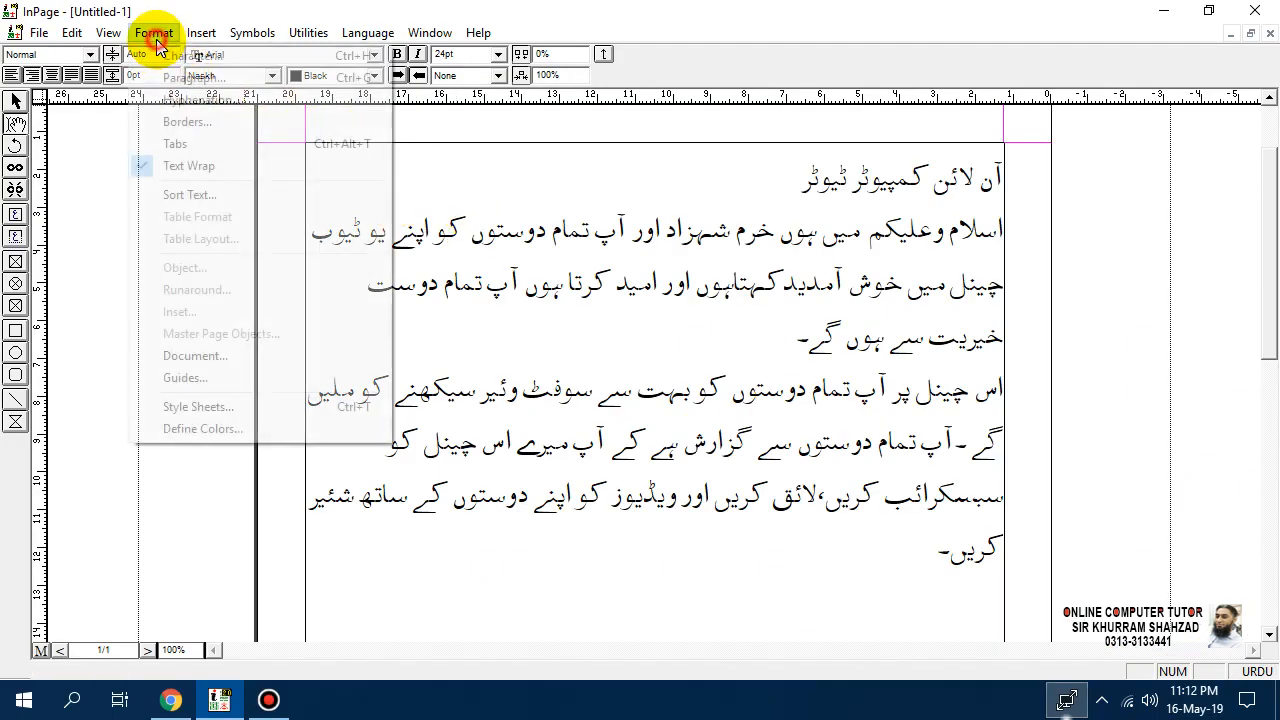
click(190, 77)
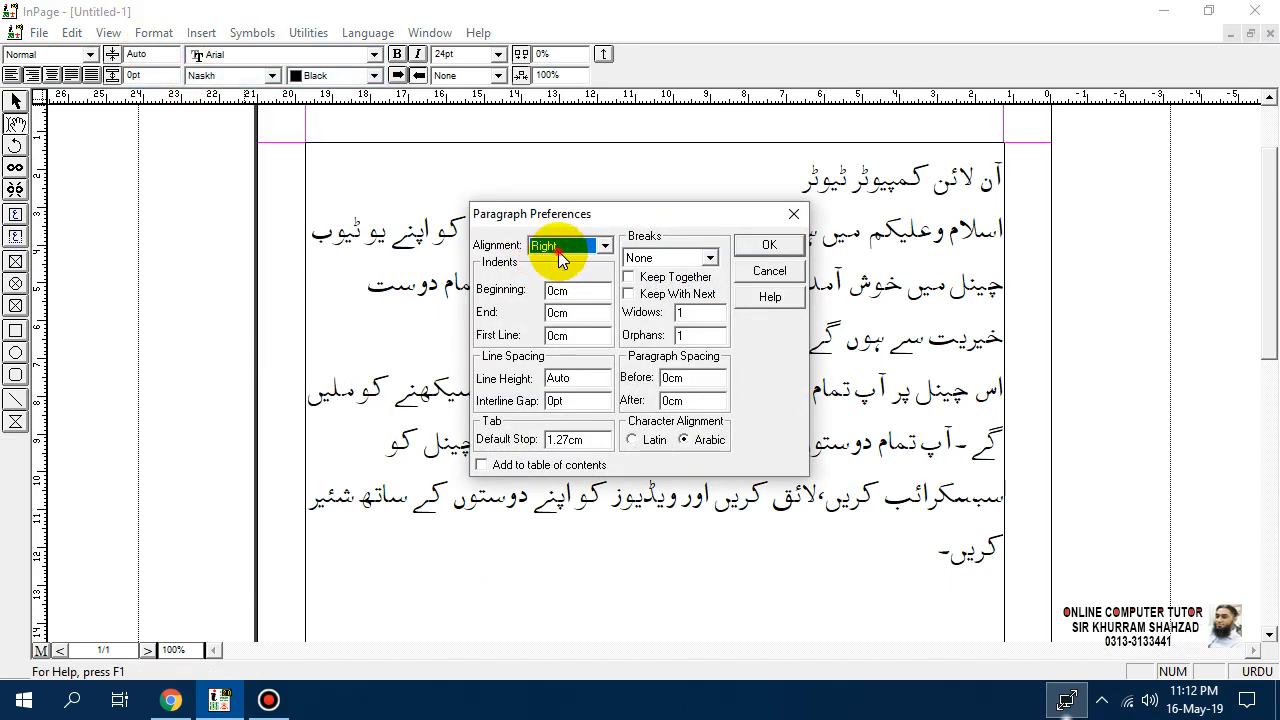
click(556, 248)
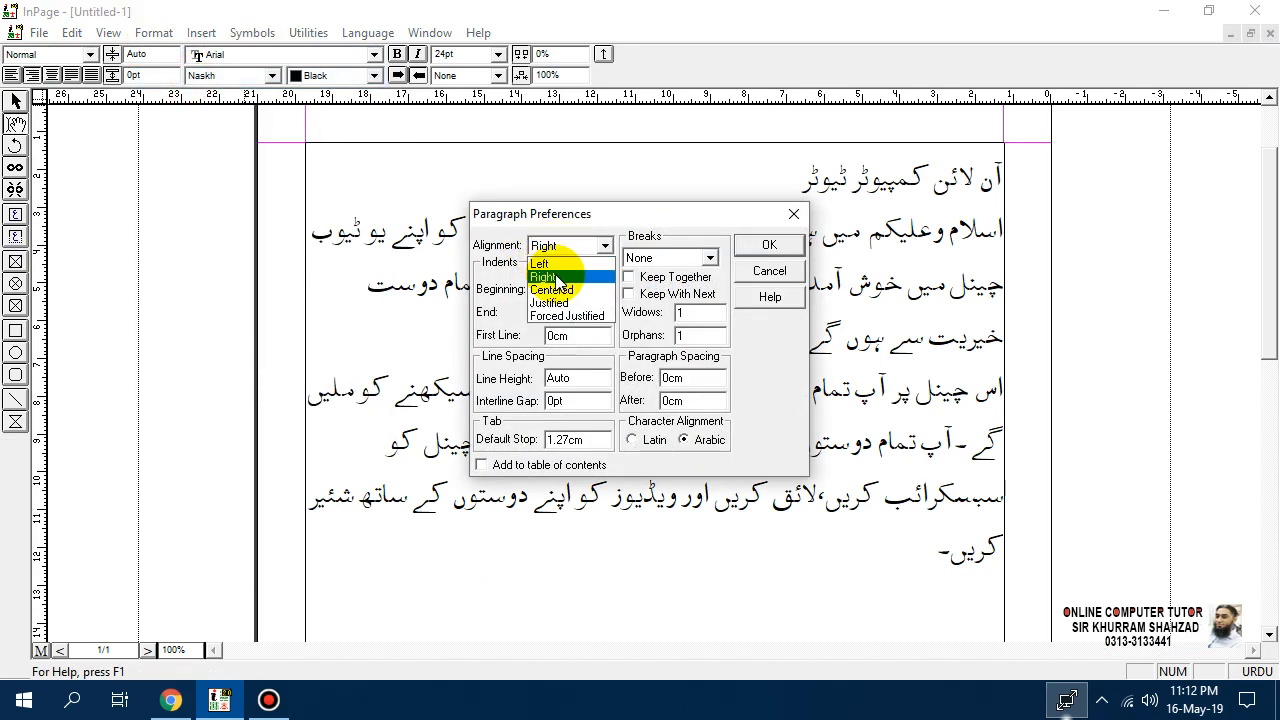
click(557, 280)
click(558, 247)
click(566, 286)
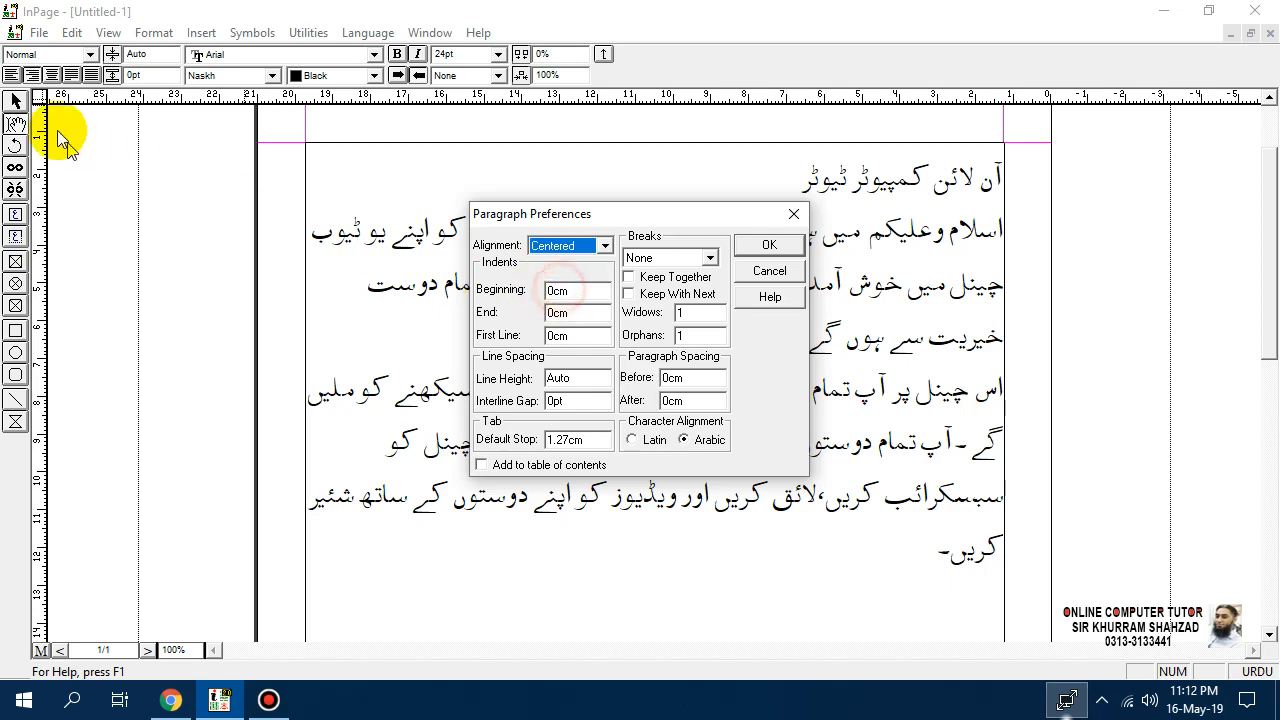
click(748, 279)
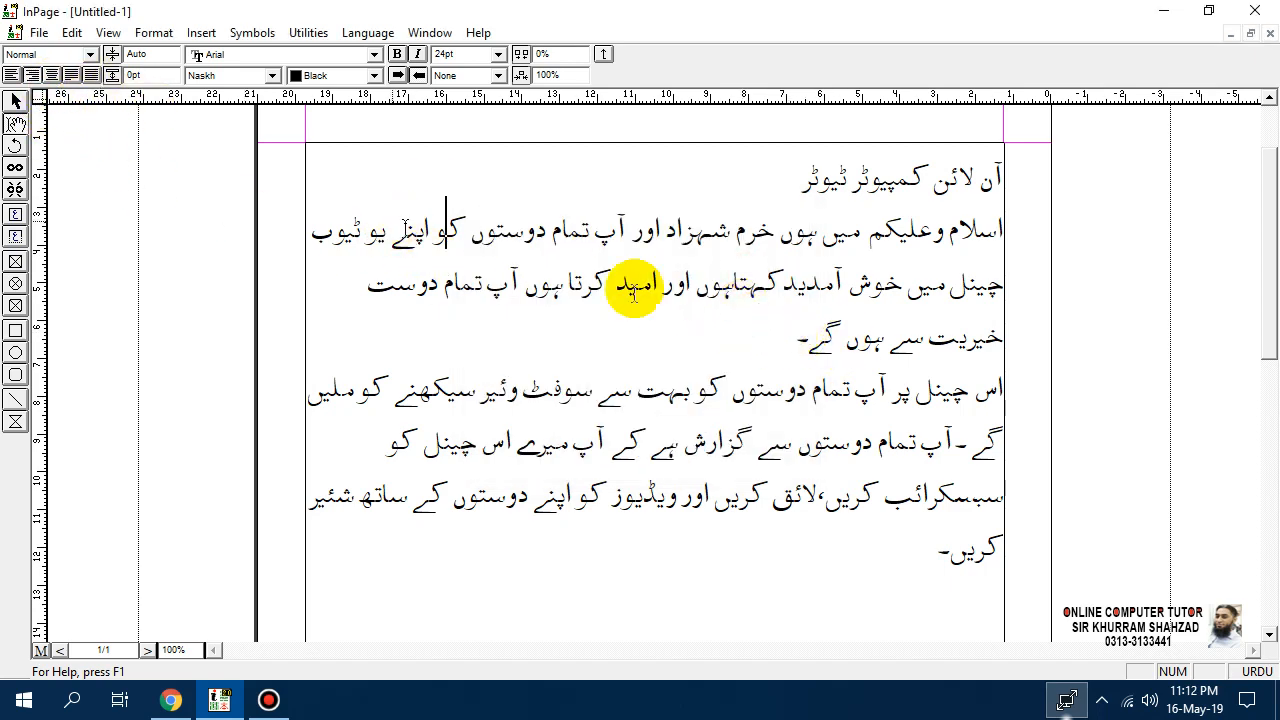
Step: Try left, right and centre alignment on all the document's text, finishing with right alignment
drag(914, 534, 1005, 180)
click(920, 263)
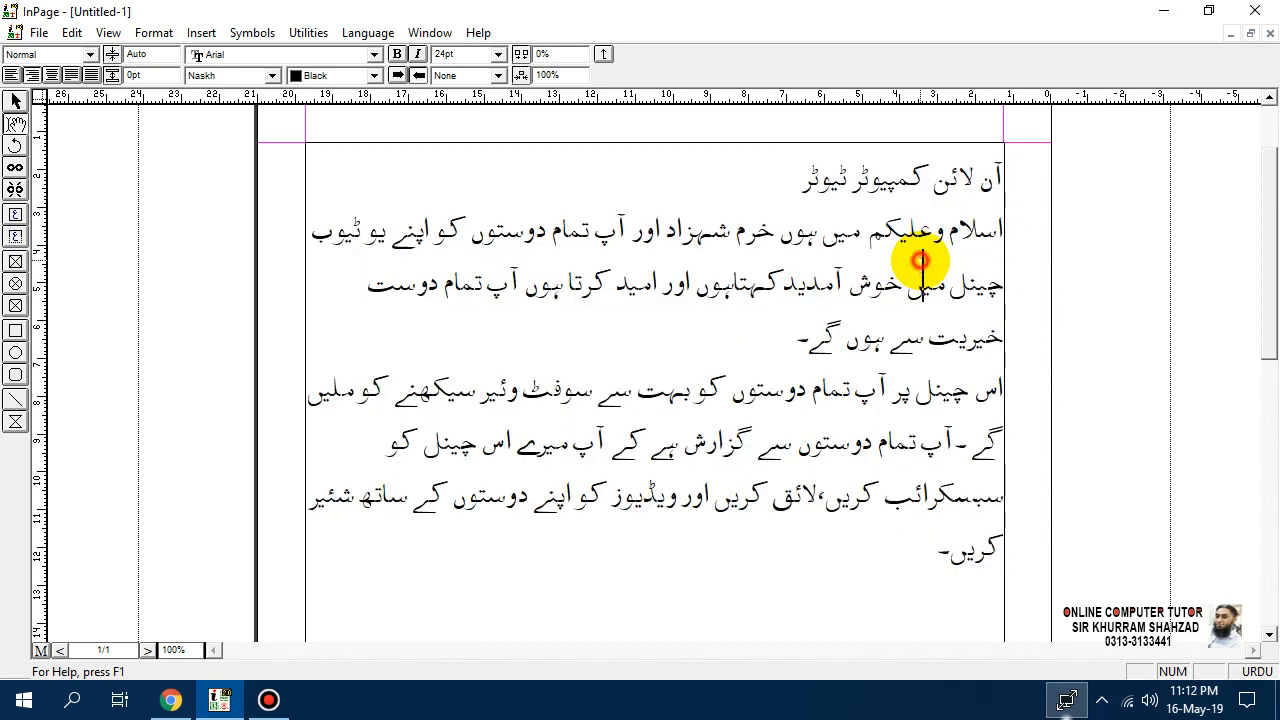
drag(779, 181, 1020, 177)
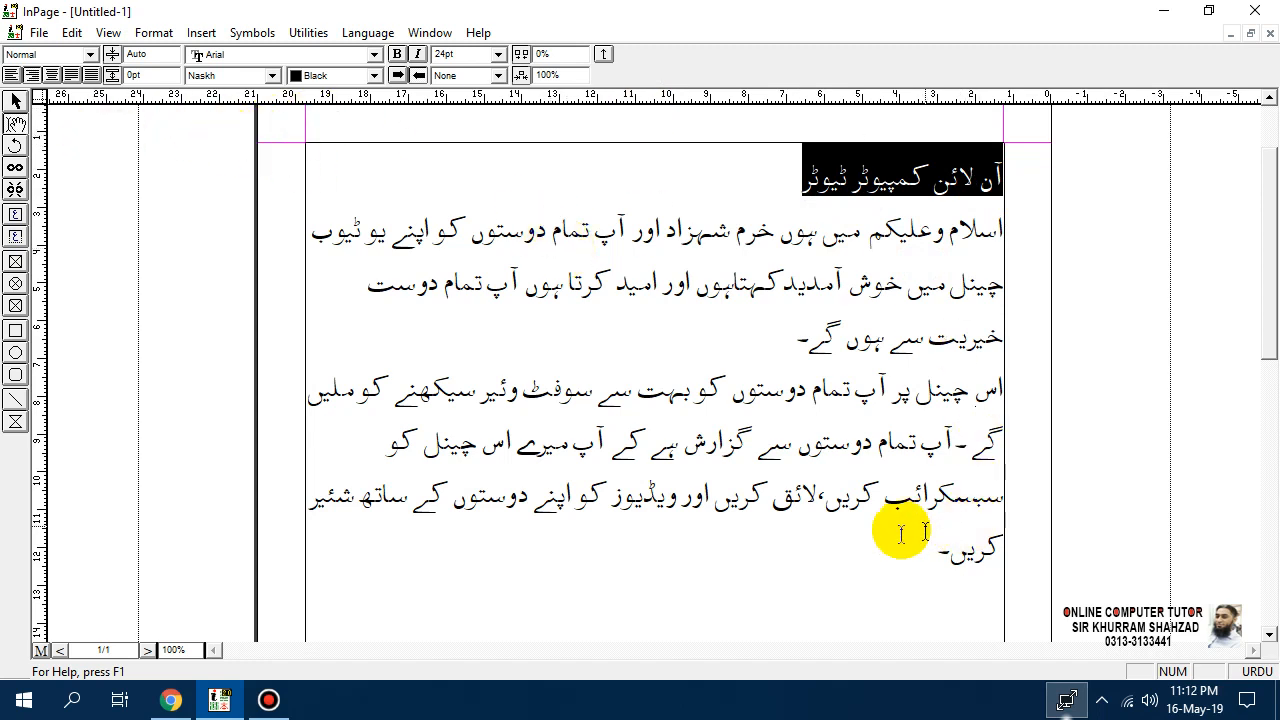
drag(900, 534, 1051, 126)
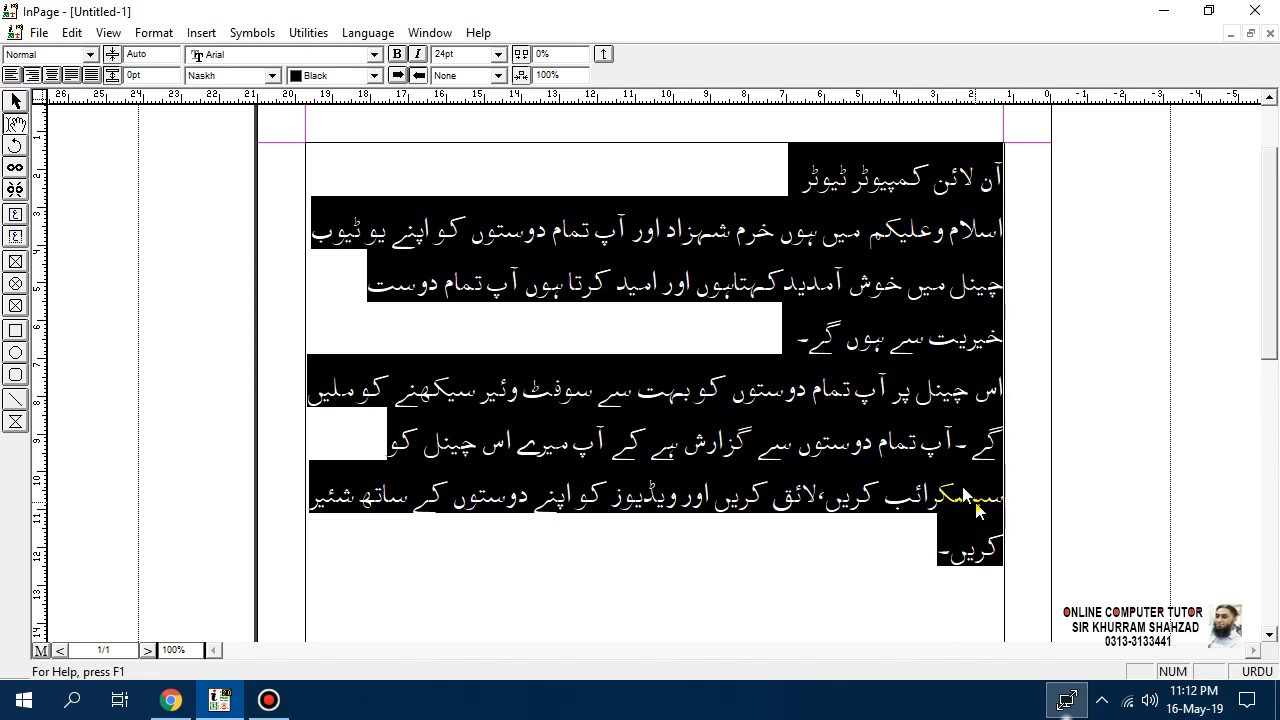
click(10, 76)
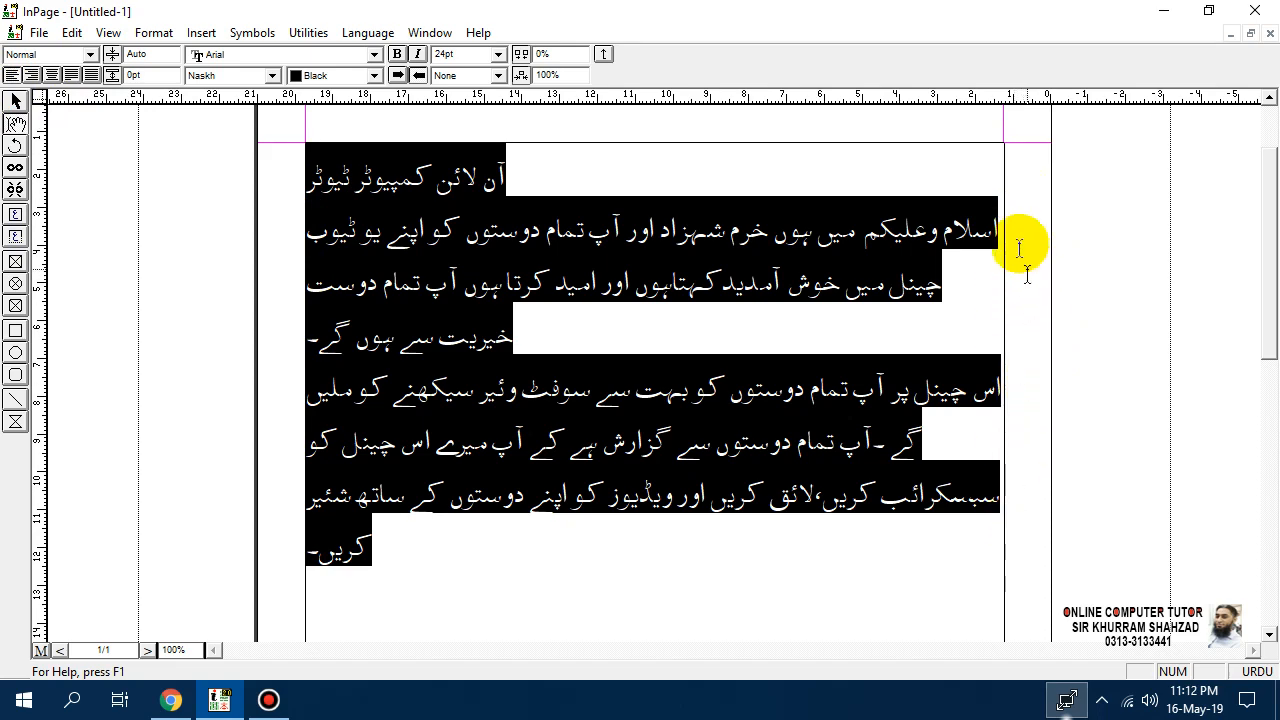
click(31, 76)
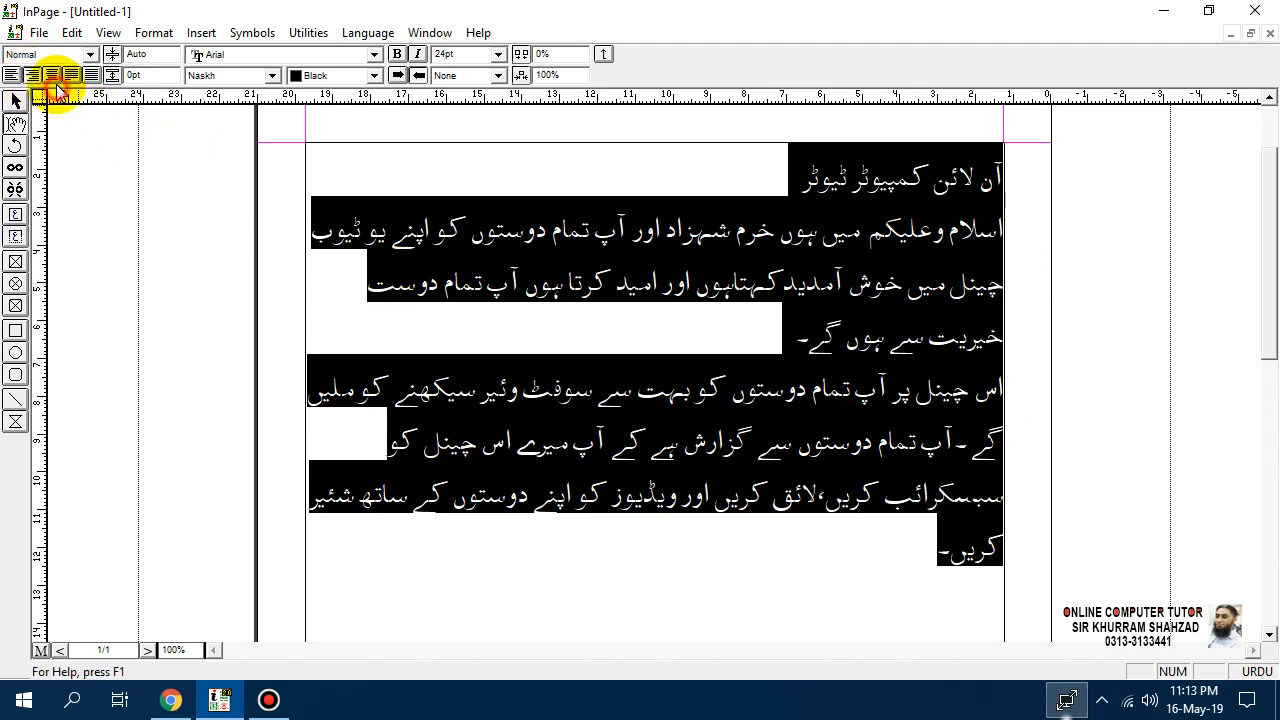
click(54, 79)
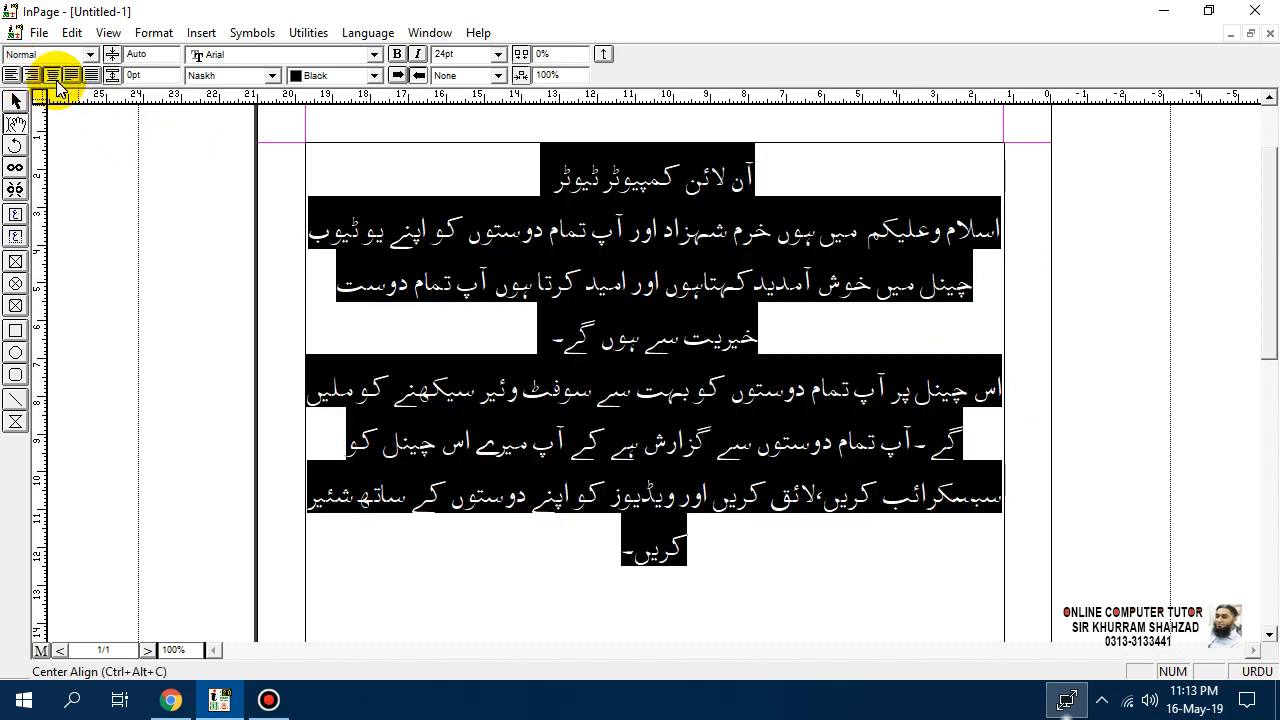
click(12, 76)
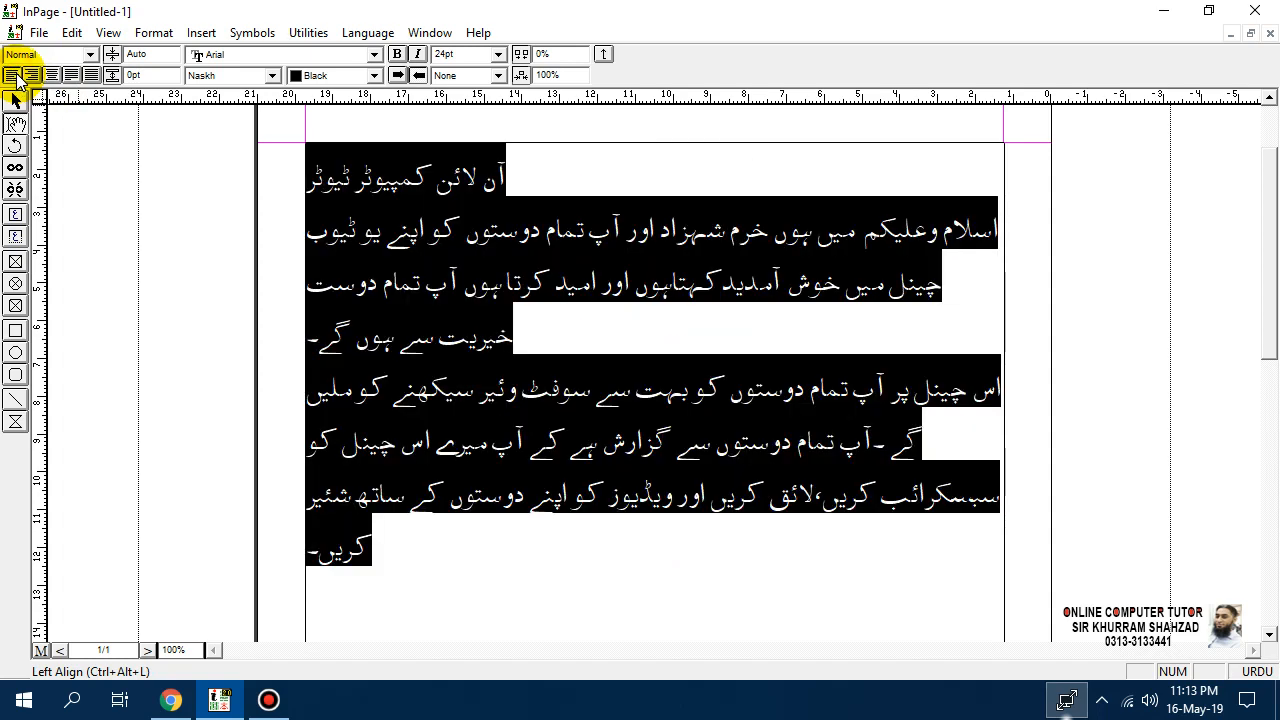
click(54, 77)
click(32, 76)
click(757, 230)
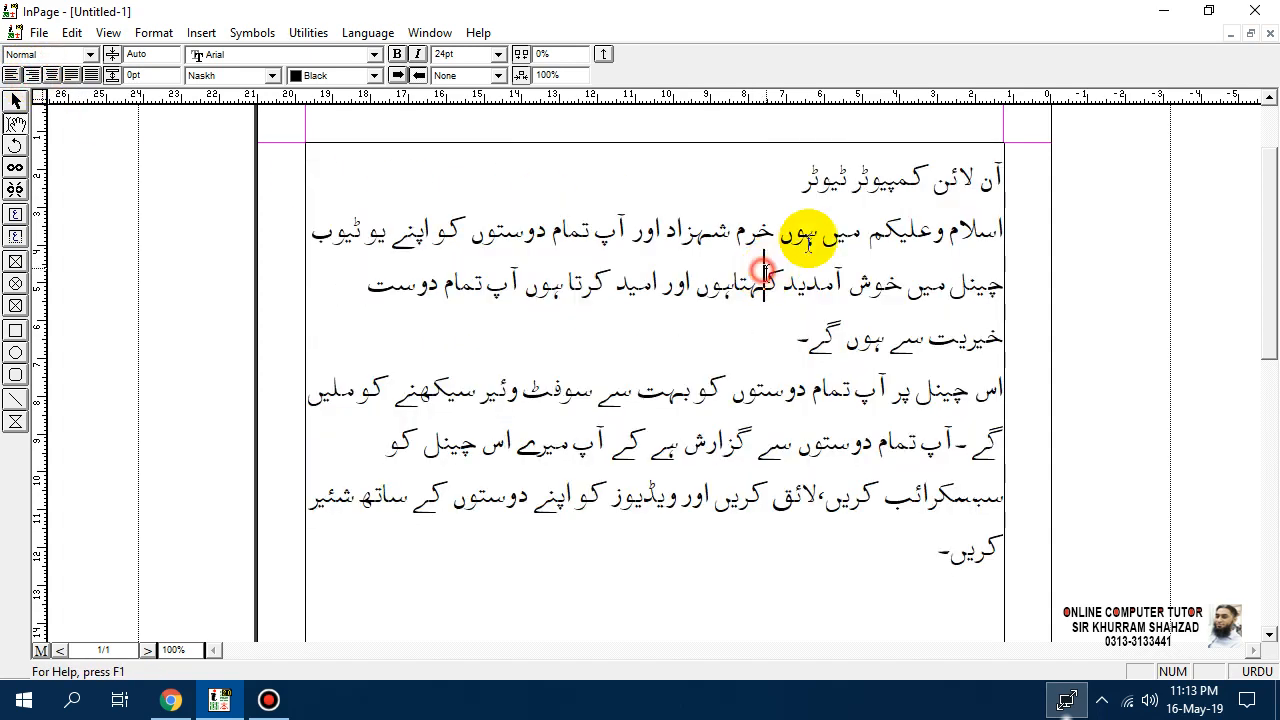
Step: Centre the heading line and set its font size to 48pt
drag(820, 178, 1020, 163)
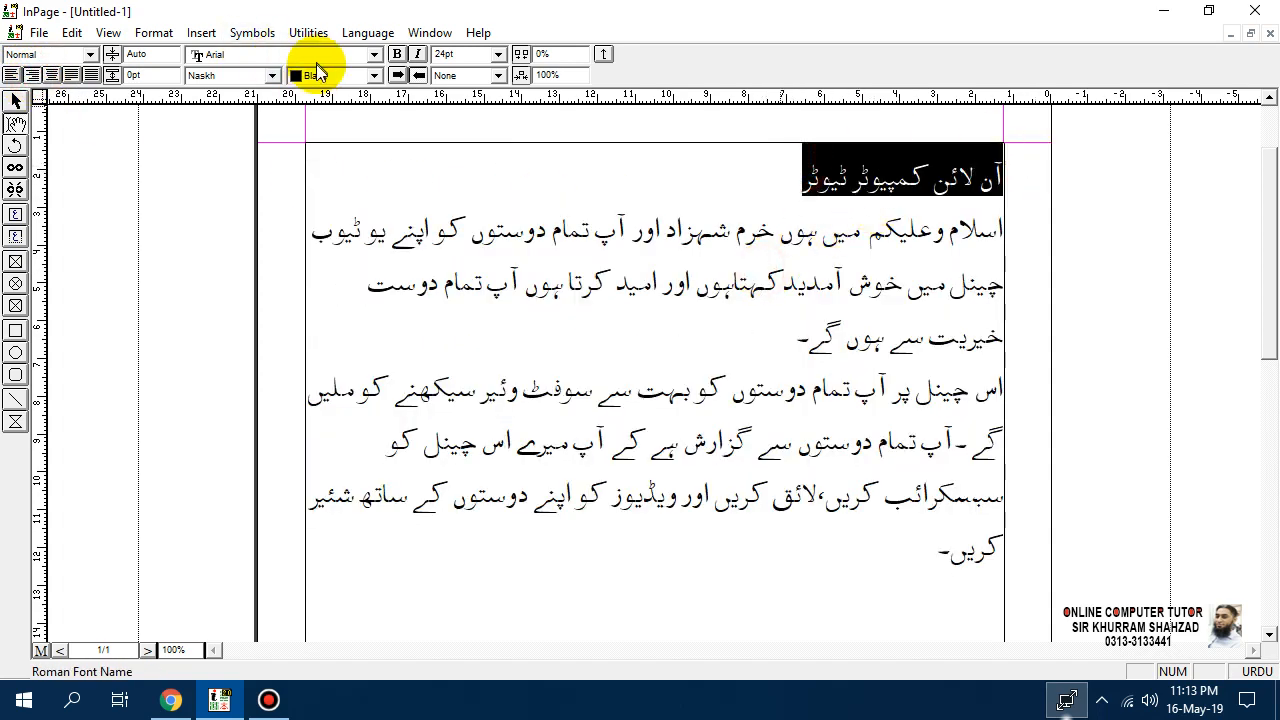
click(53, 76)
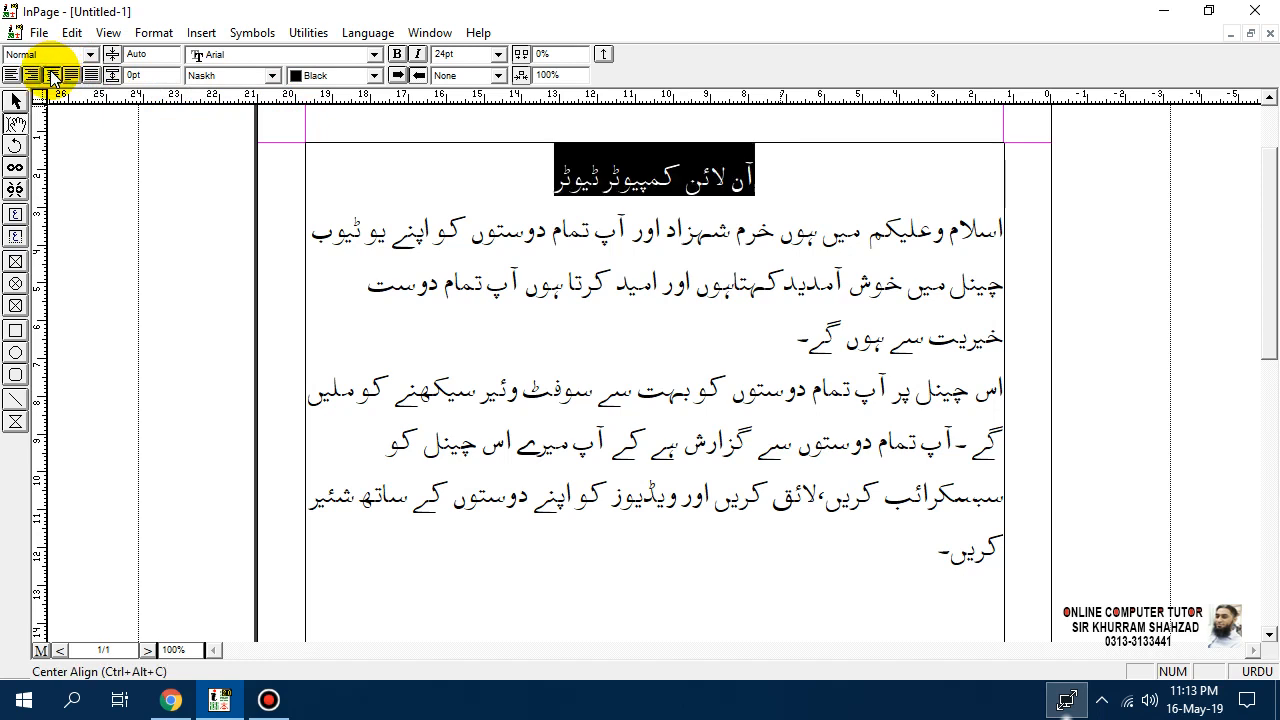
click(497, 55)
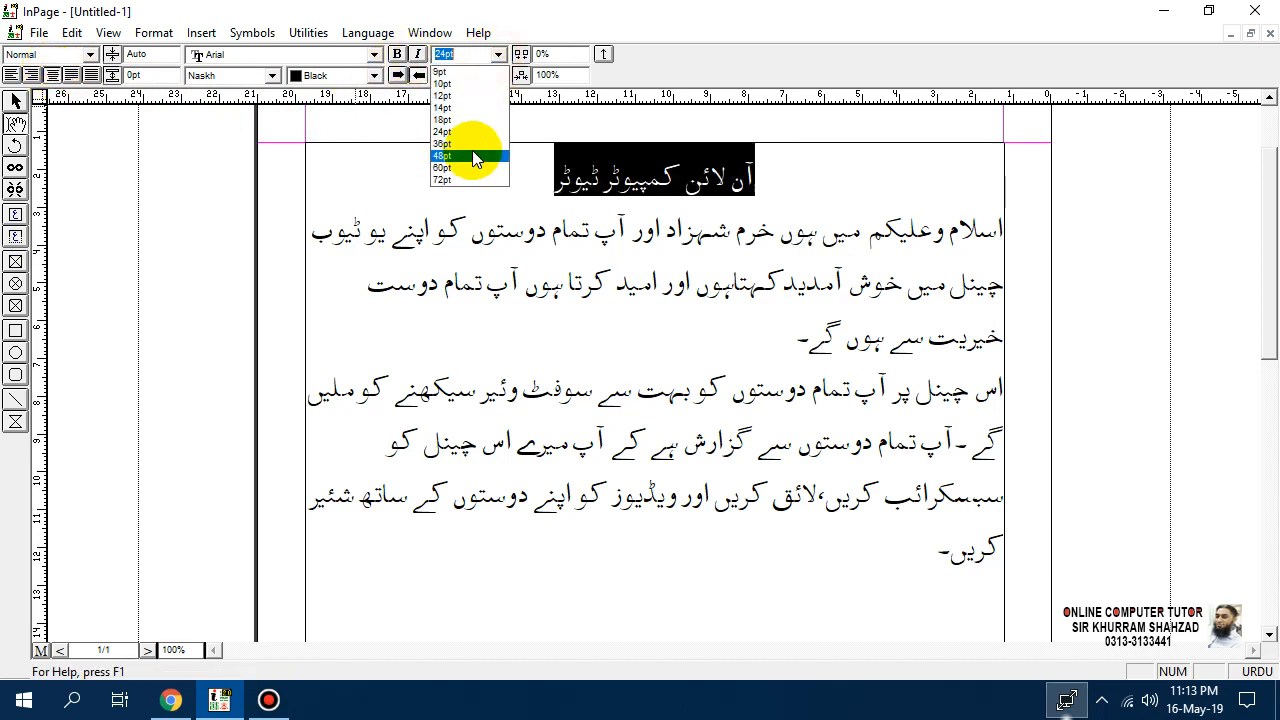
click(473, 156)
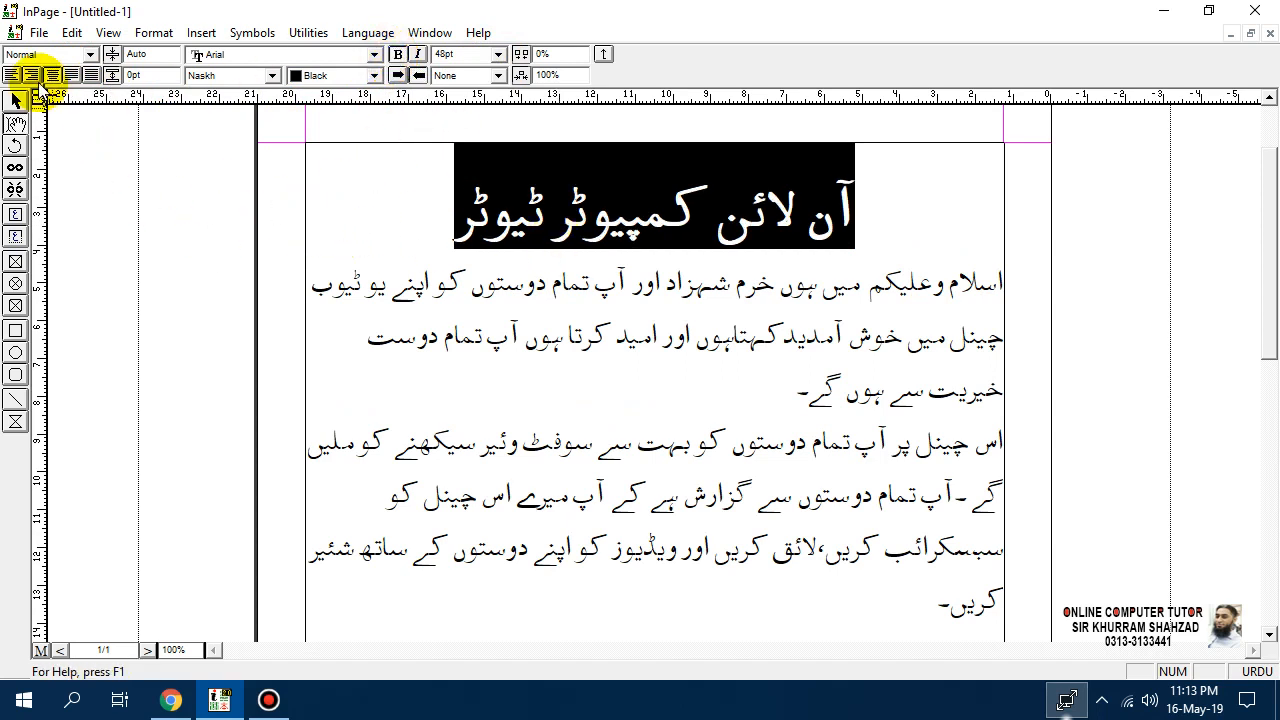
click(491, 363)
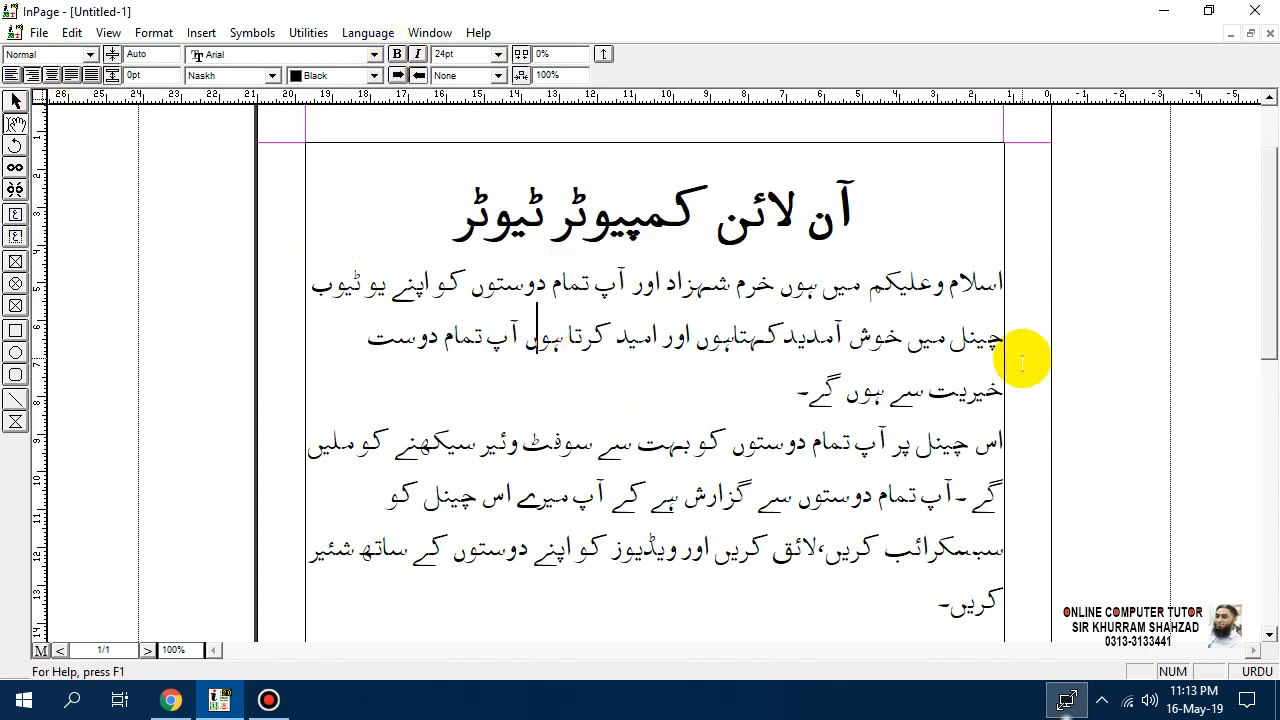
Step: Compare justified, centred, right and forced-justified alignment on the body paragraphs below the heading, finishing with Justify
drag(929, 606, 1020, 294)
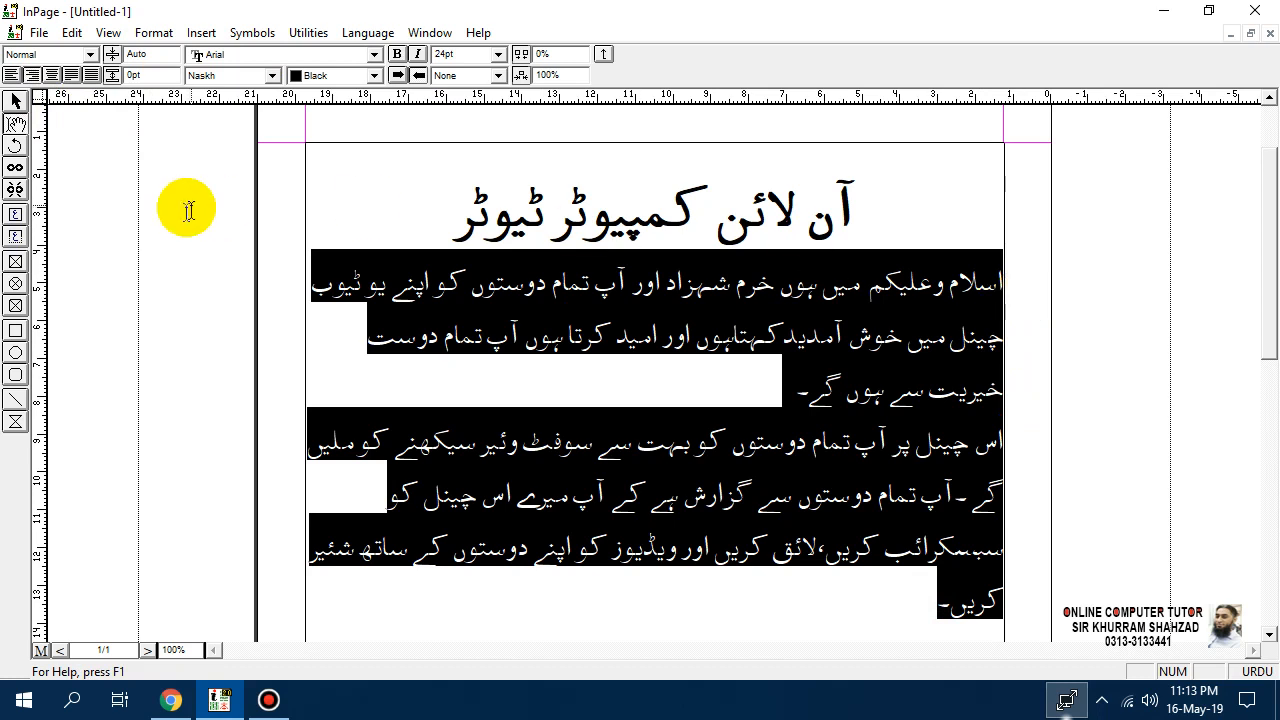
click(71, 76)
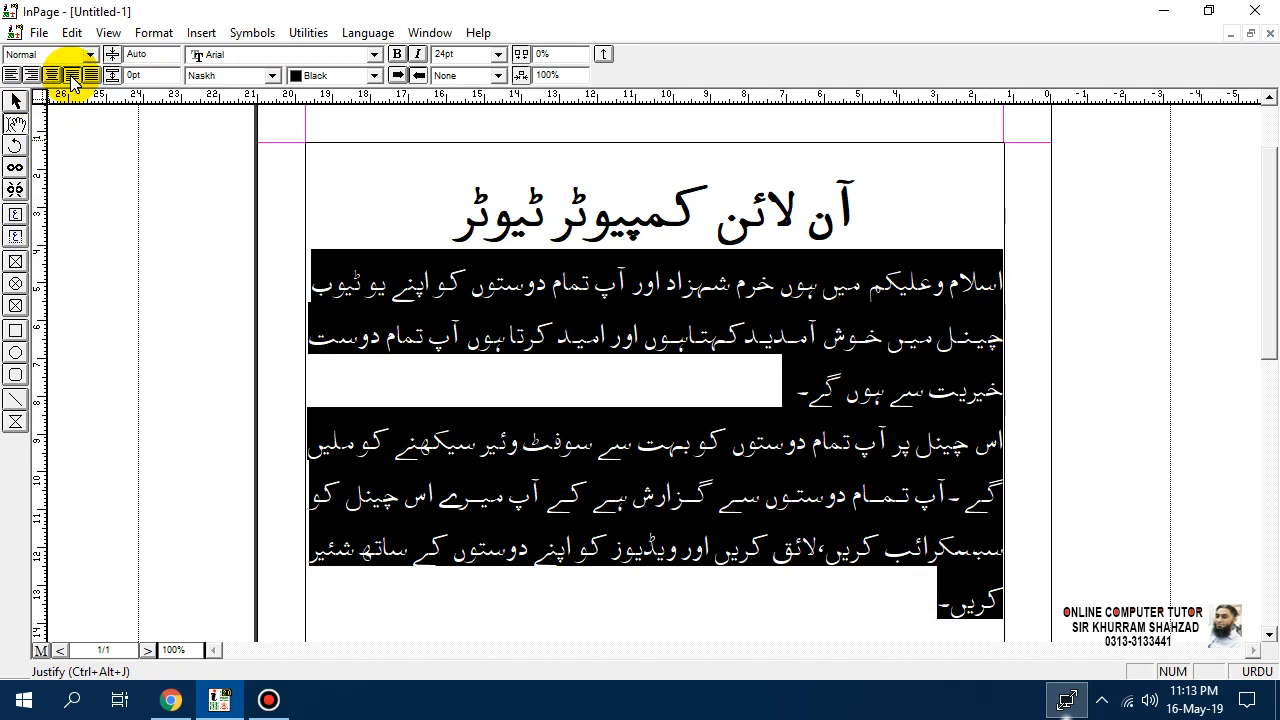
click(52, 76)
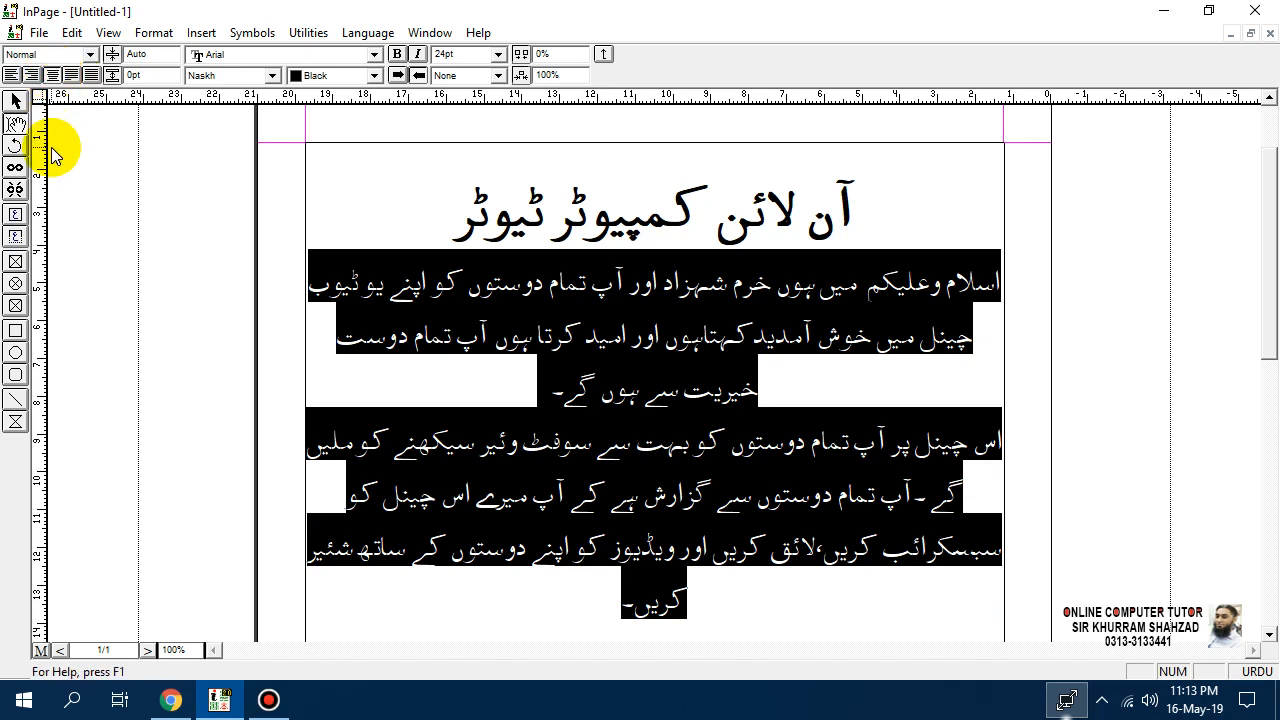
click(33, 75)
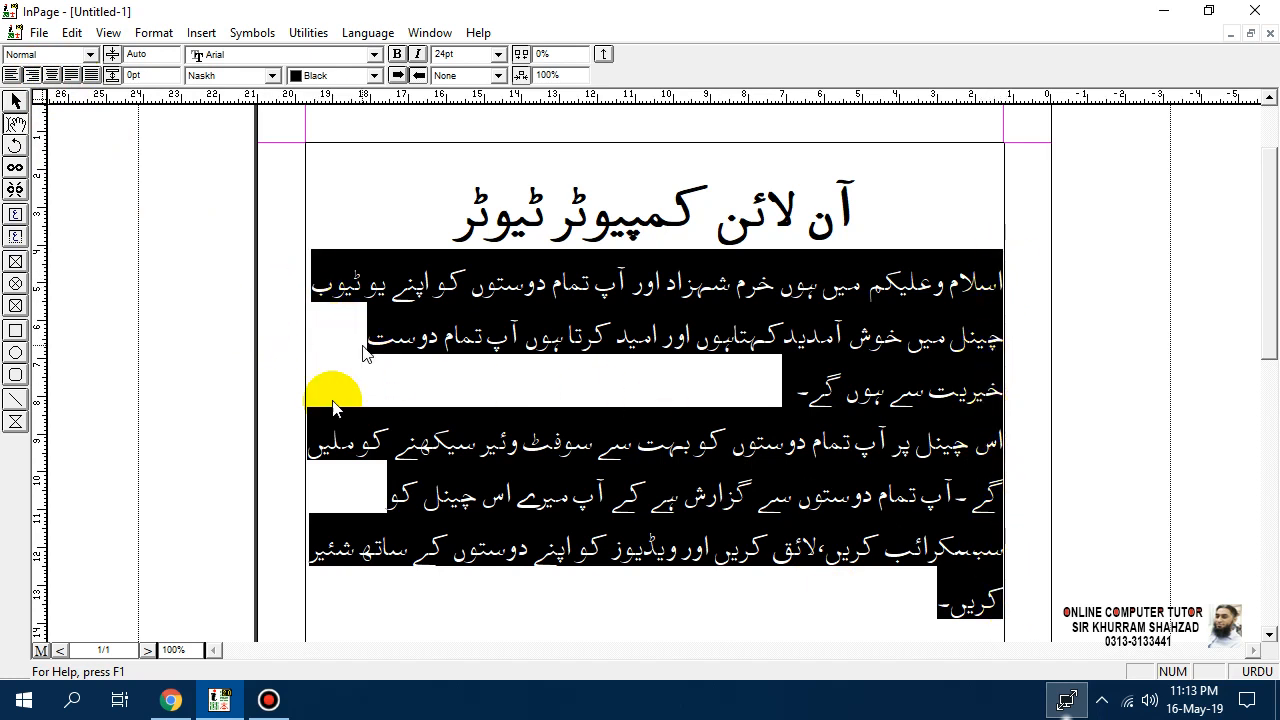
click(72, 76)
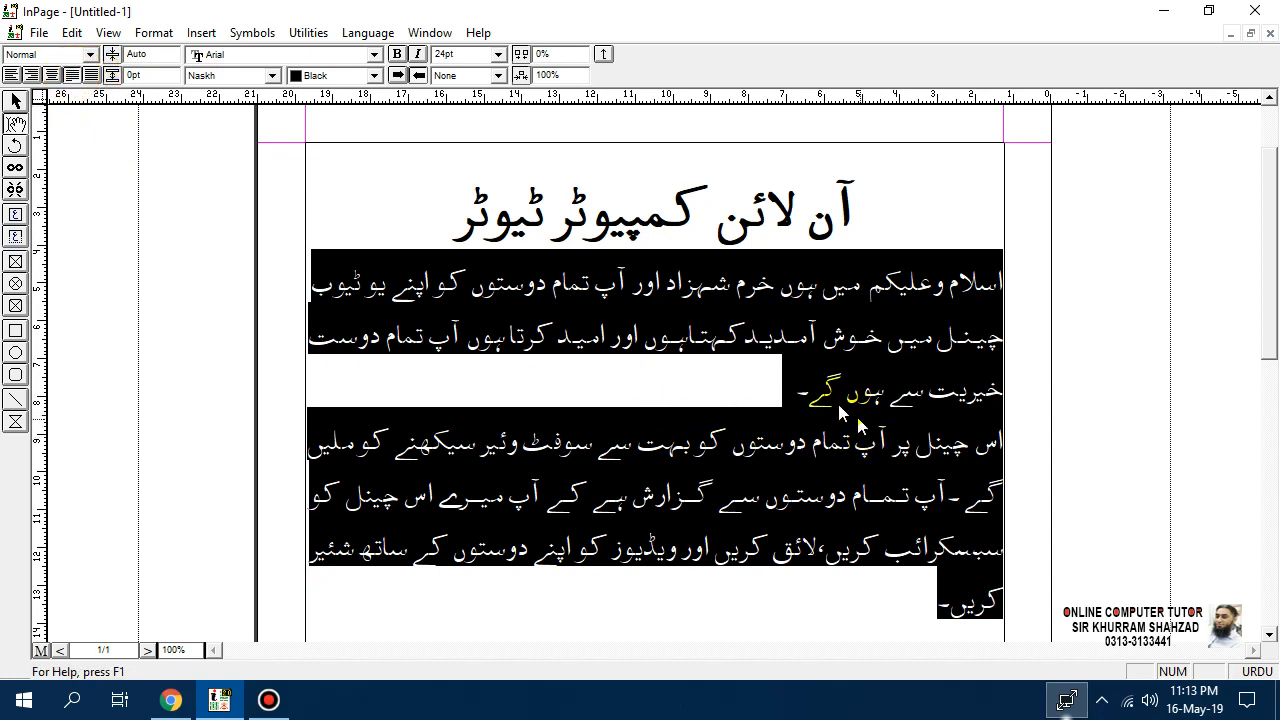
click(90, 76)
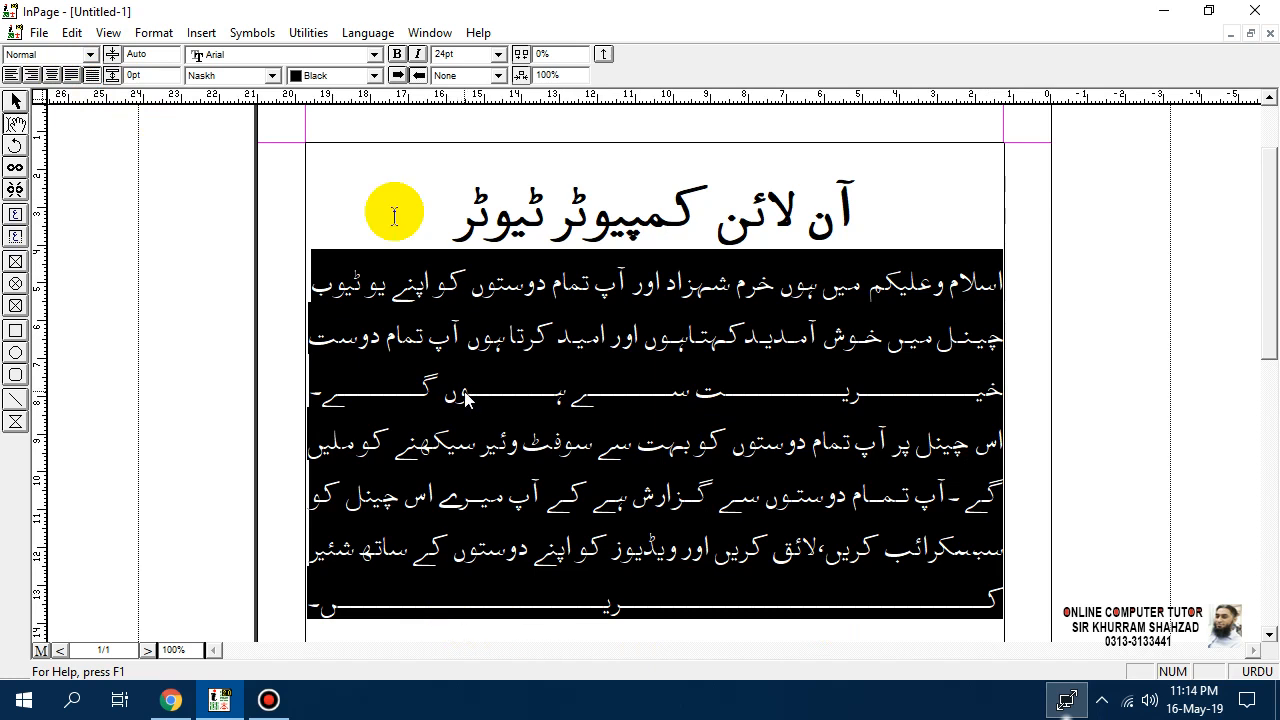
click(72, 76)
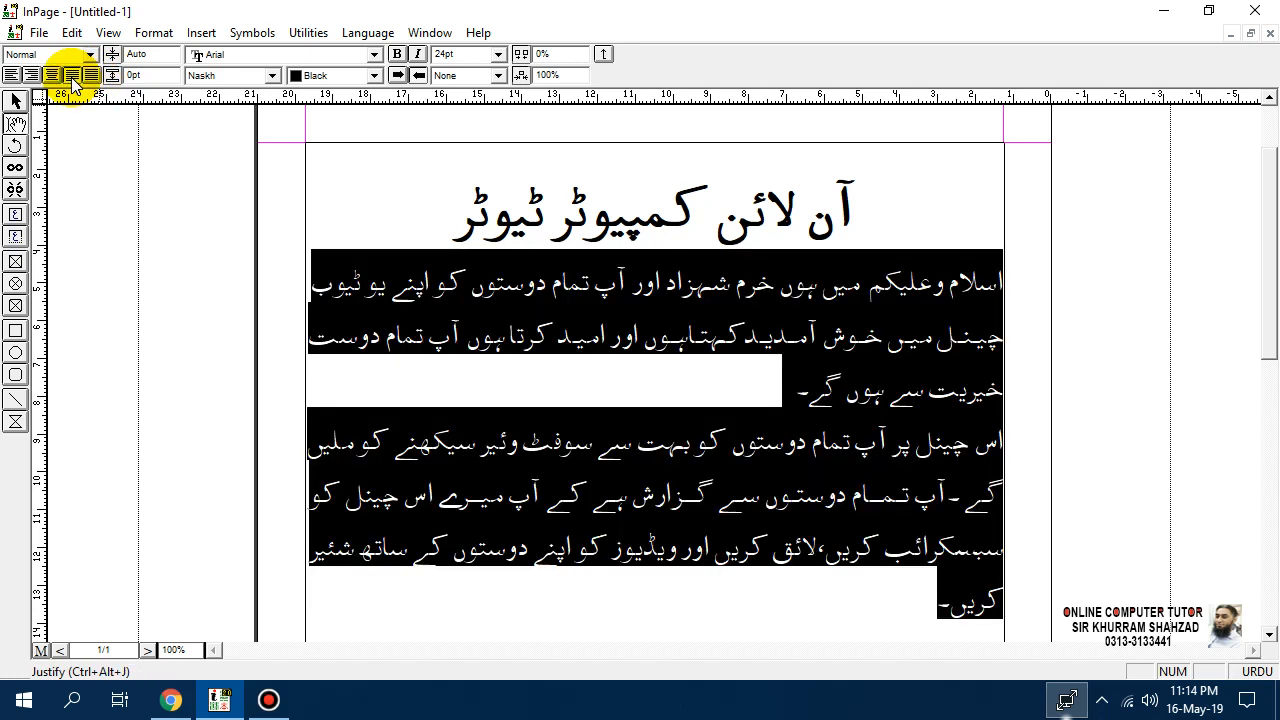
Step: Set the body paragraphs' alignment to Right through the Paragraph Preferences
click(161, 36)
click(192, 79)
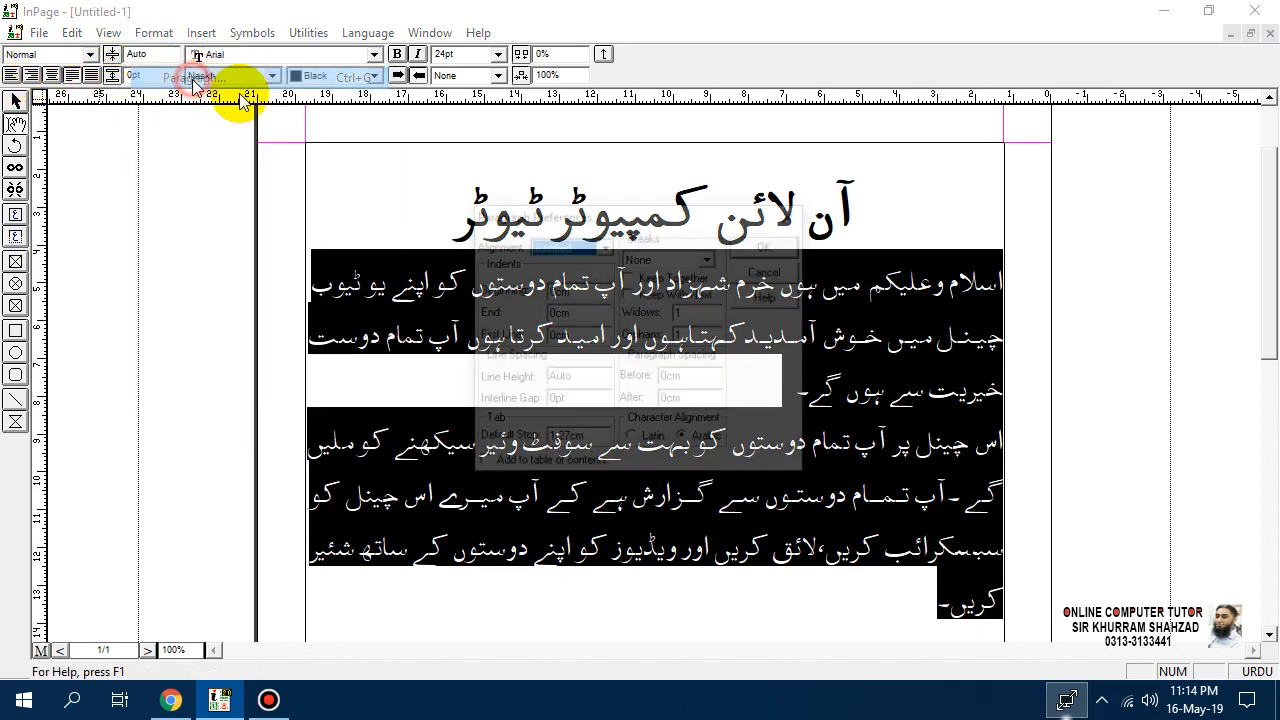
click(590, 246)
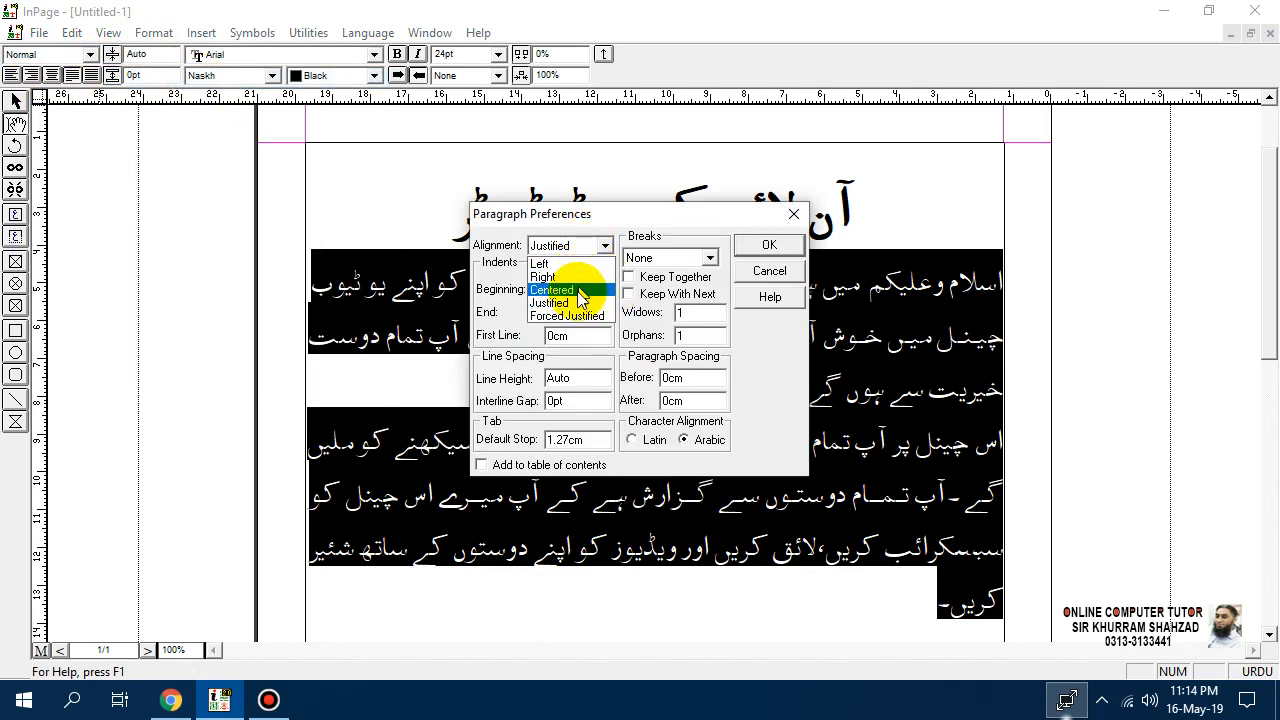
click(578, 303)
click(582, 248)
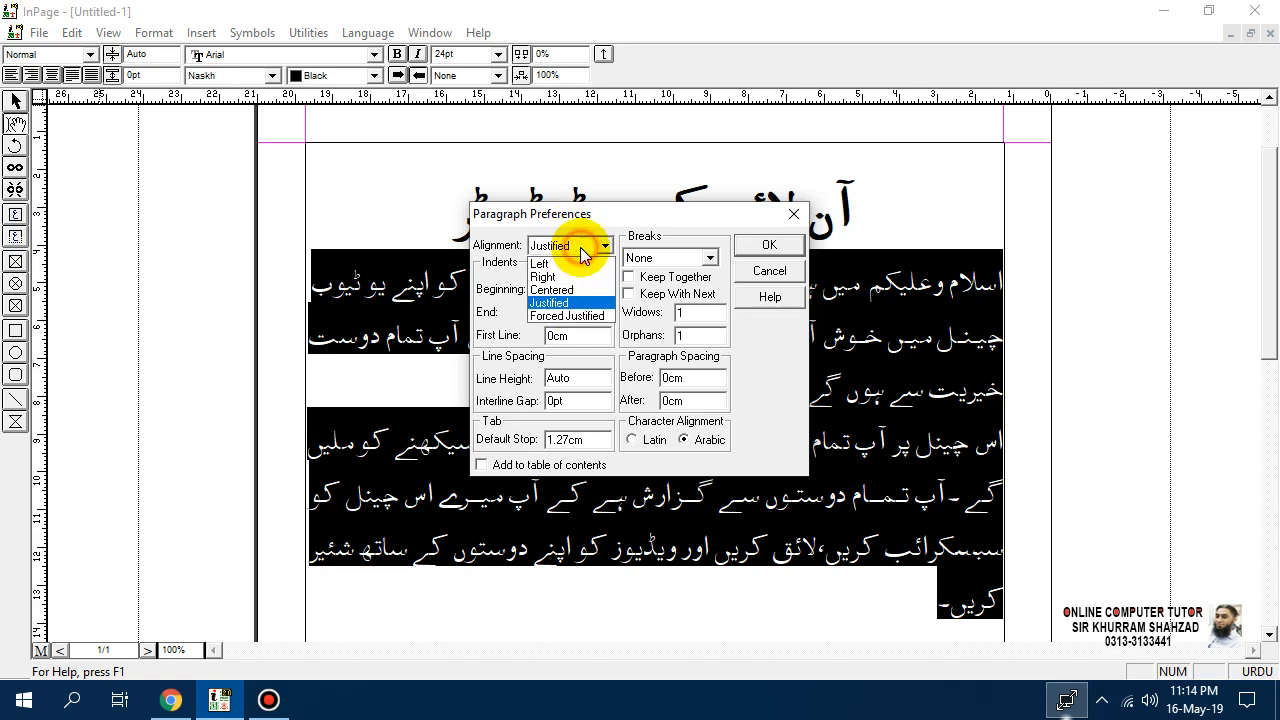
click(563, 277)
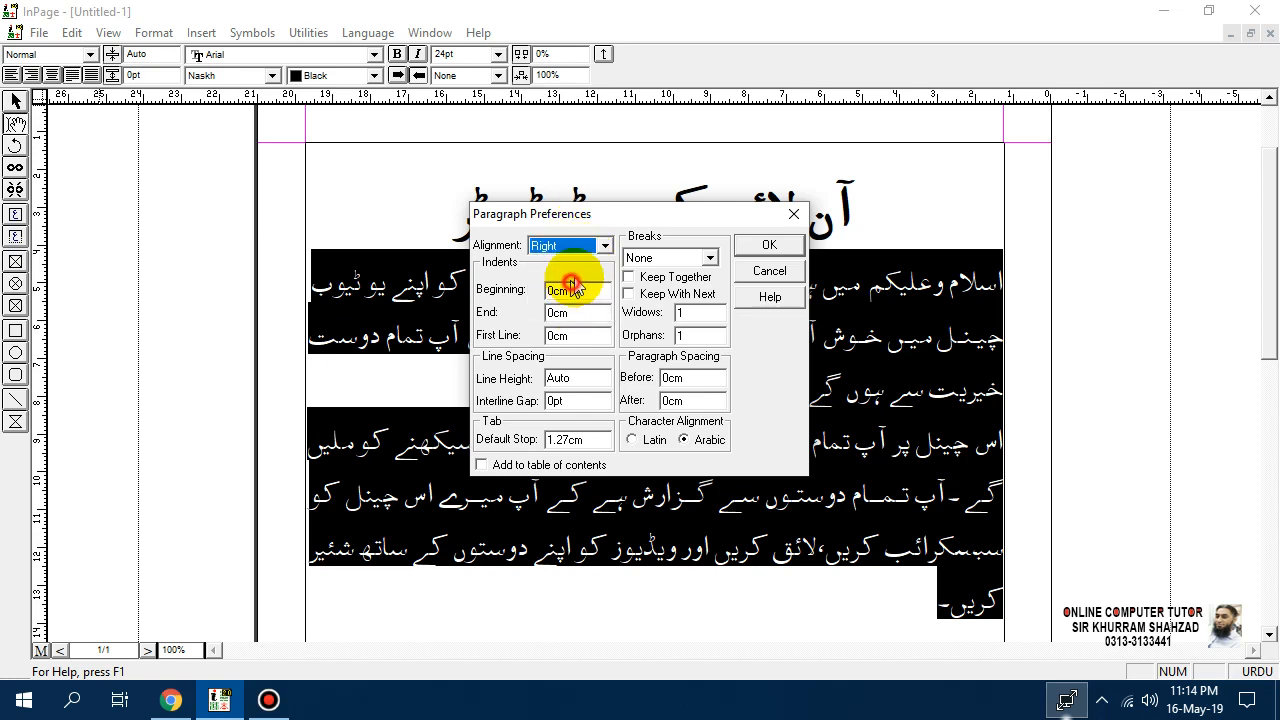
click(770, 246)
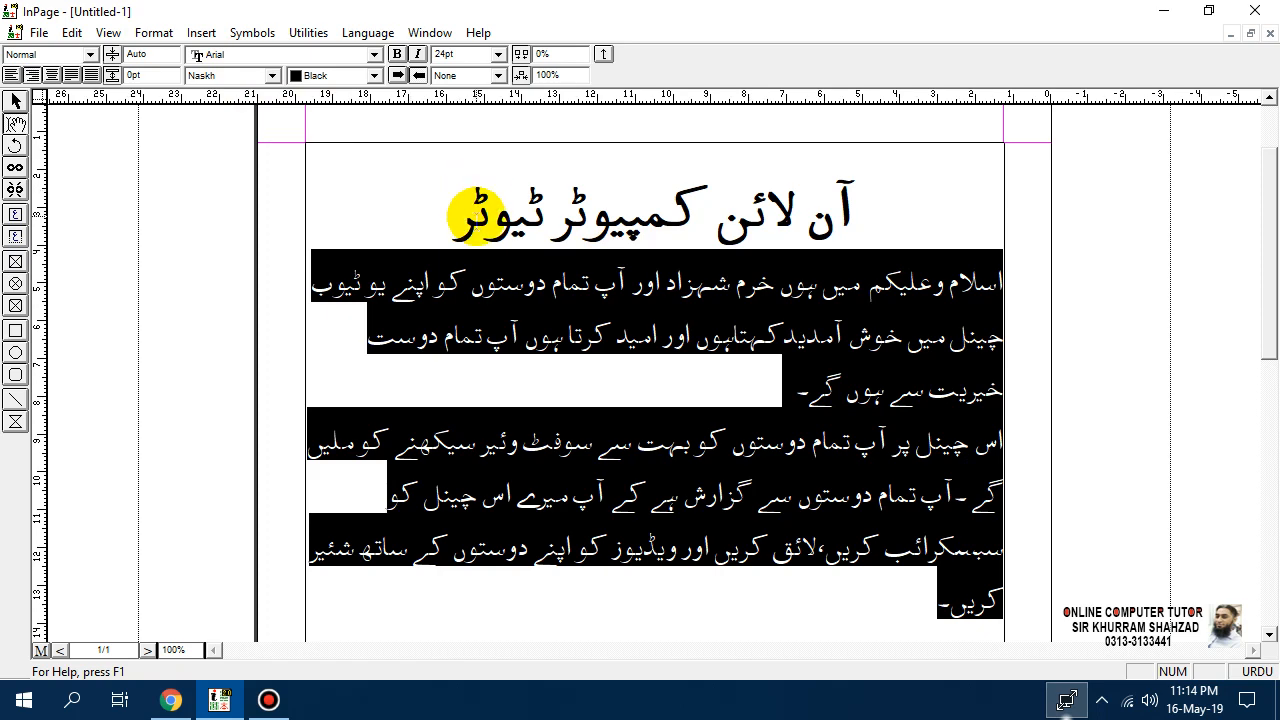
Step: Set the body paragraphs' alignment to Justified in the Paragraph Preferences, and recheck those preferences without changing anything
key(ctrl+shift+f)
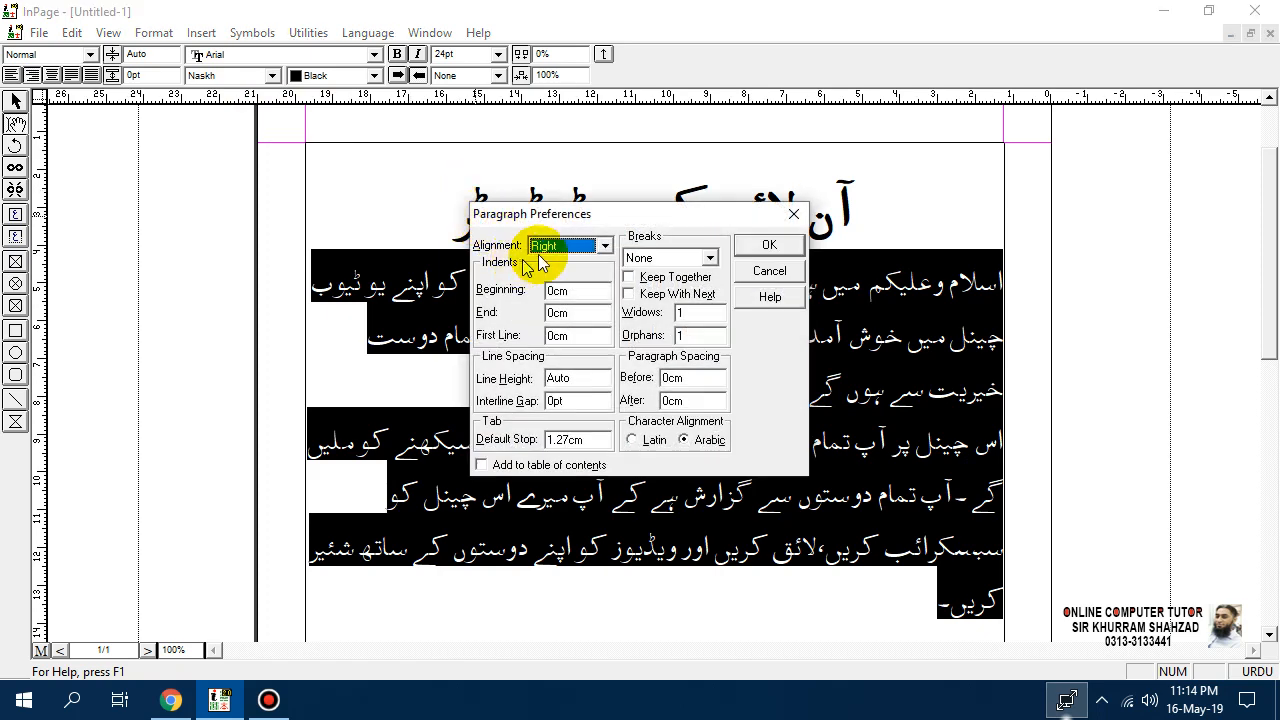
click(563, 247)
click(565, 302)
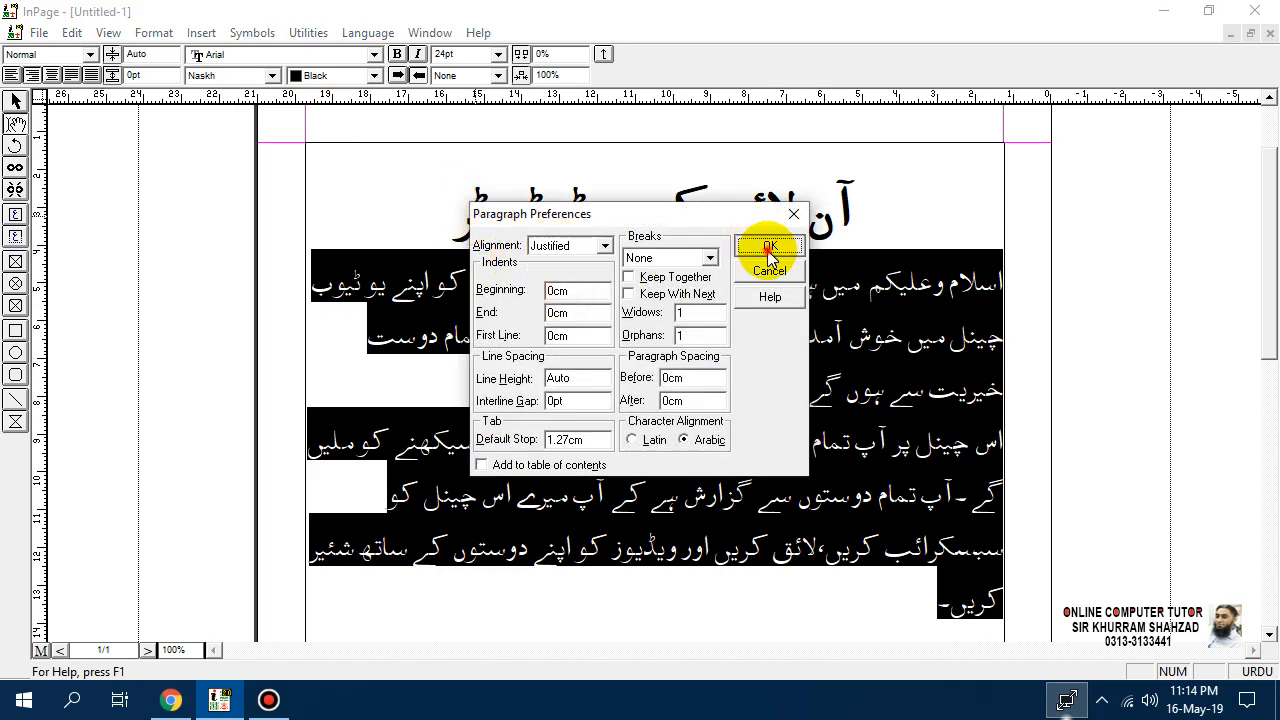
click(769, 248)
key(ctrl+shift+f)
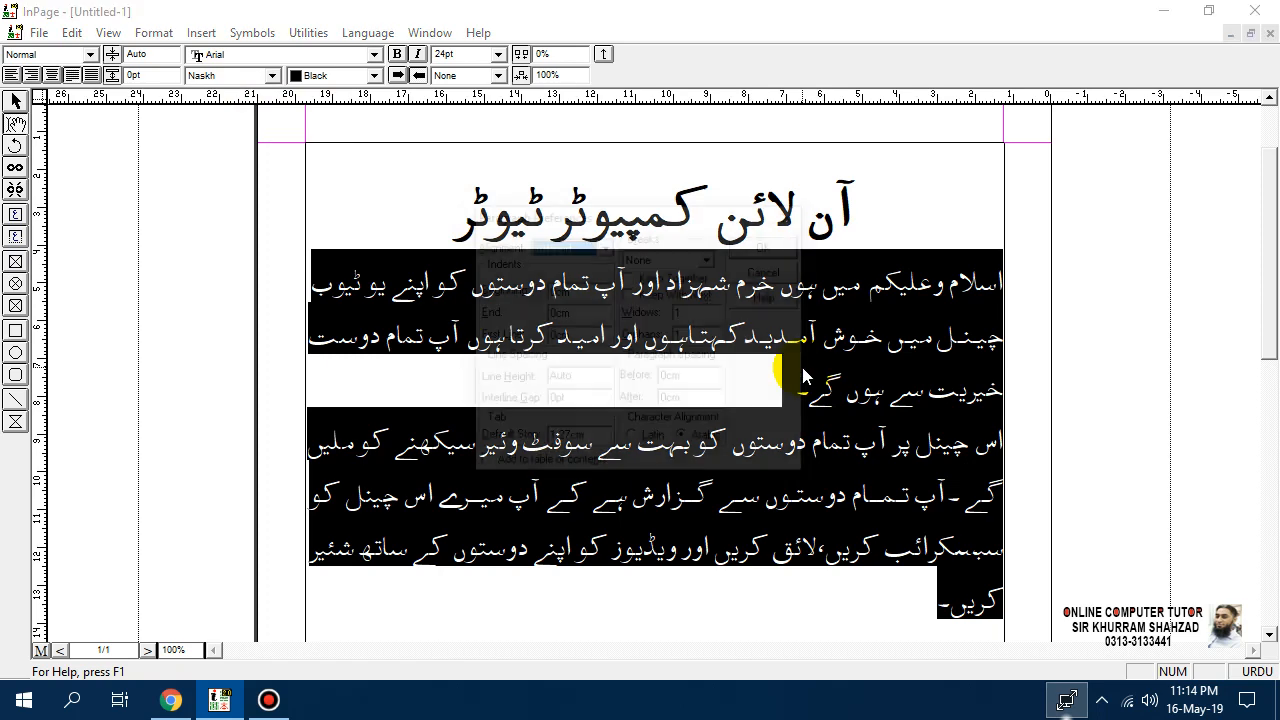
drag(650, 222, 523, 157)
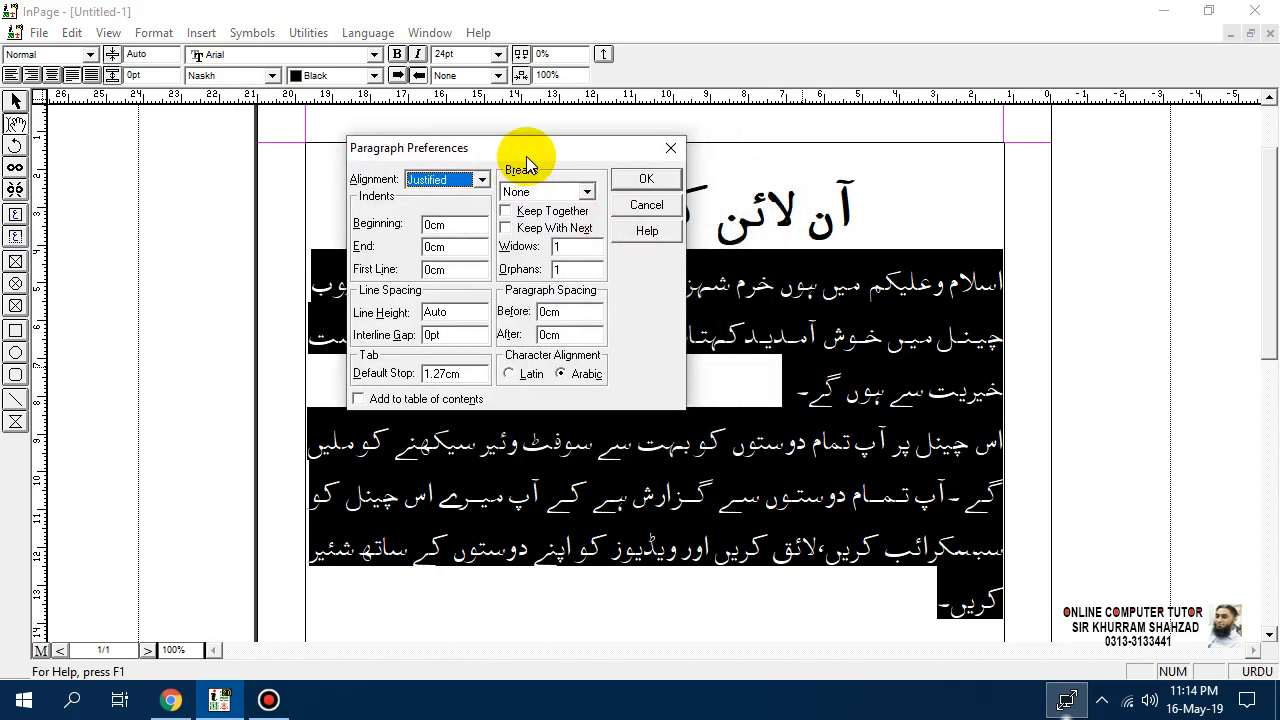
click(651, 206)
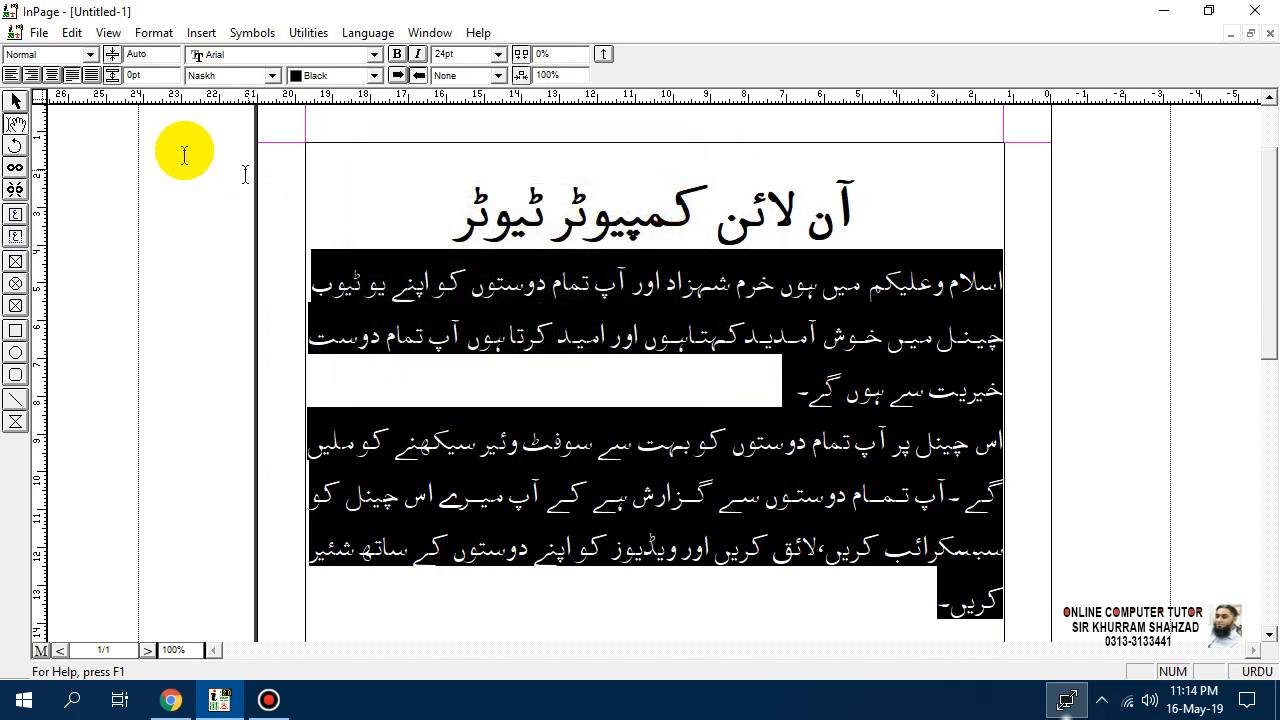
Step: Select the page's text box and give it a dashed border with a thickness of 3pt
click(15, 100)
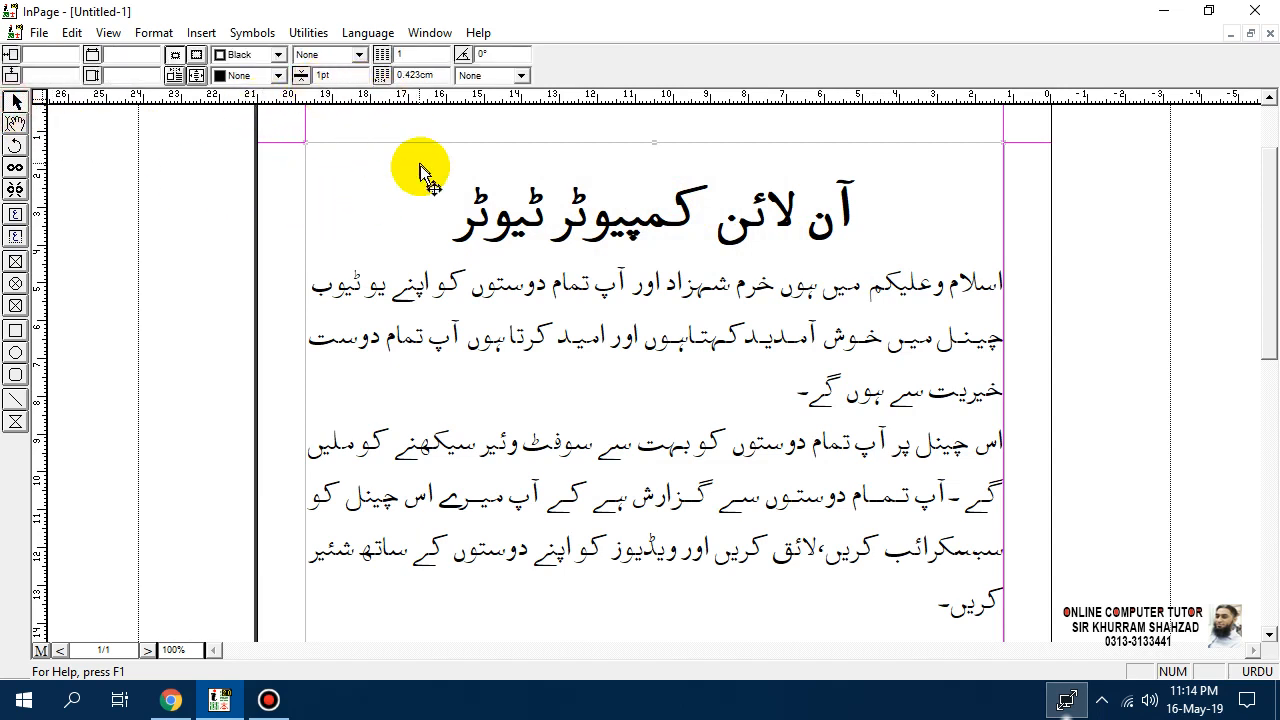
click(359, 54)
click(362, 121)
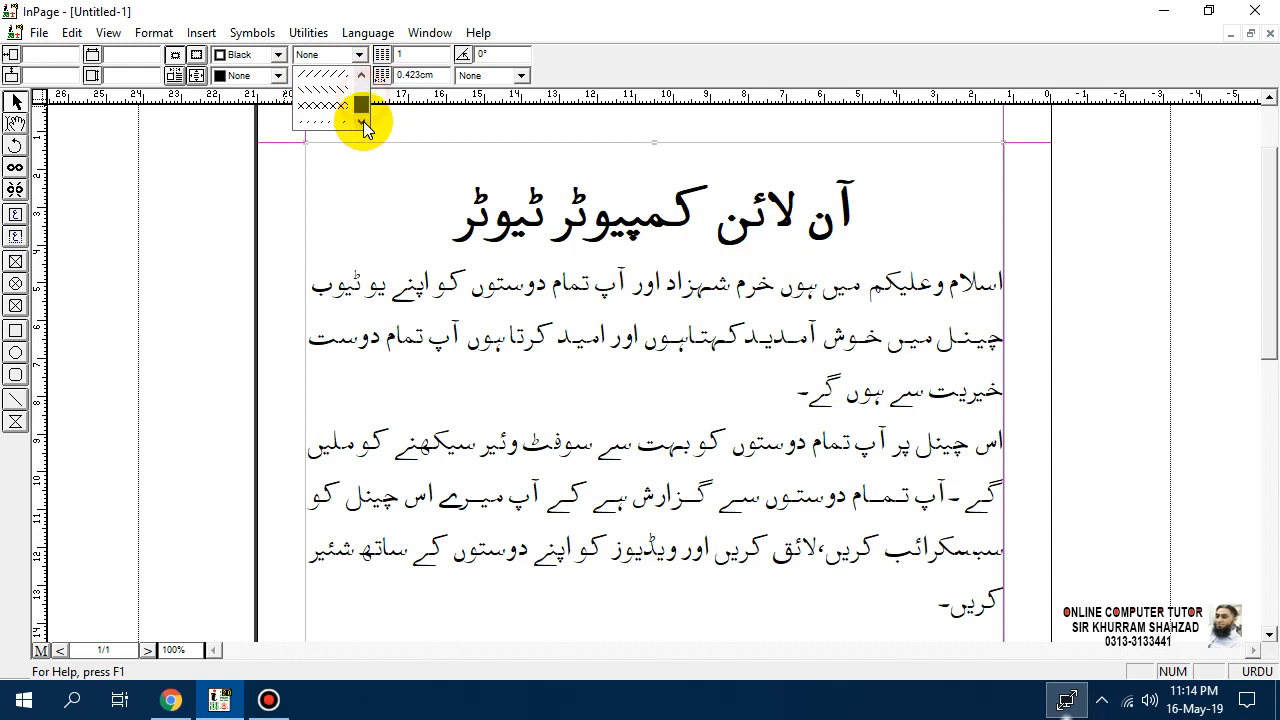
click(335, 112)
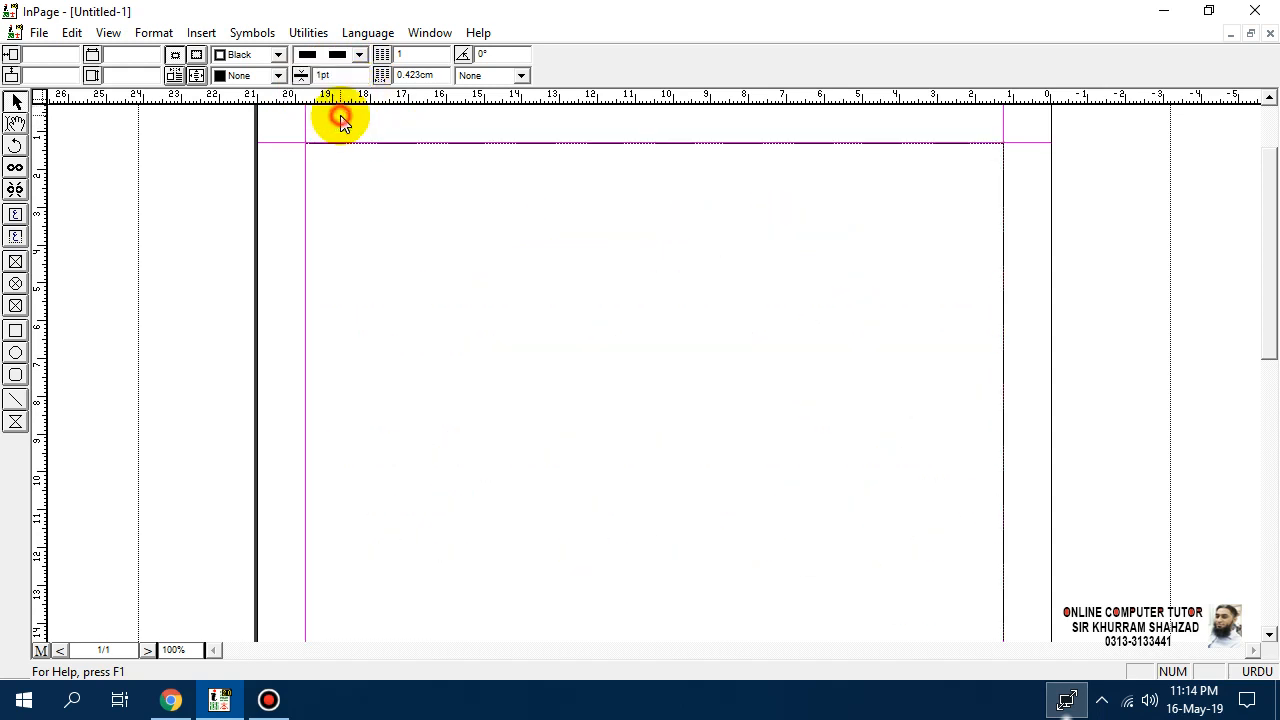
click(335, 76)
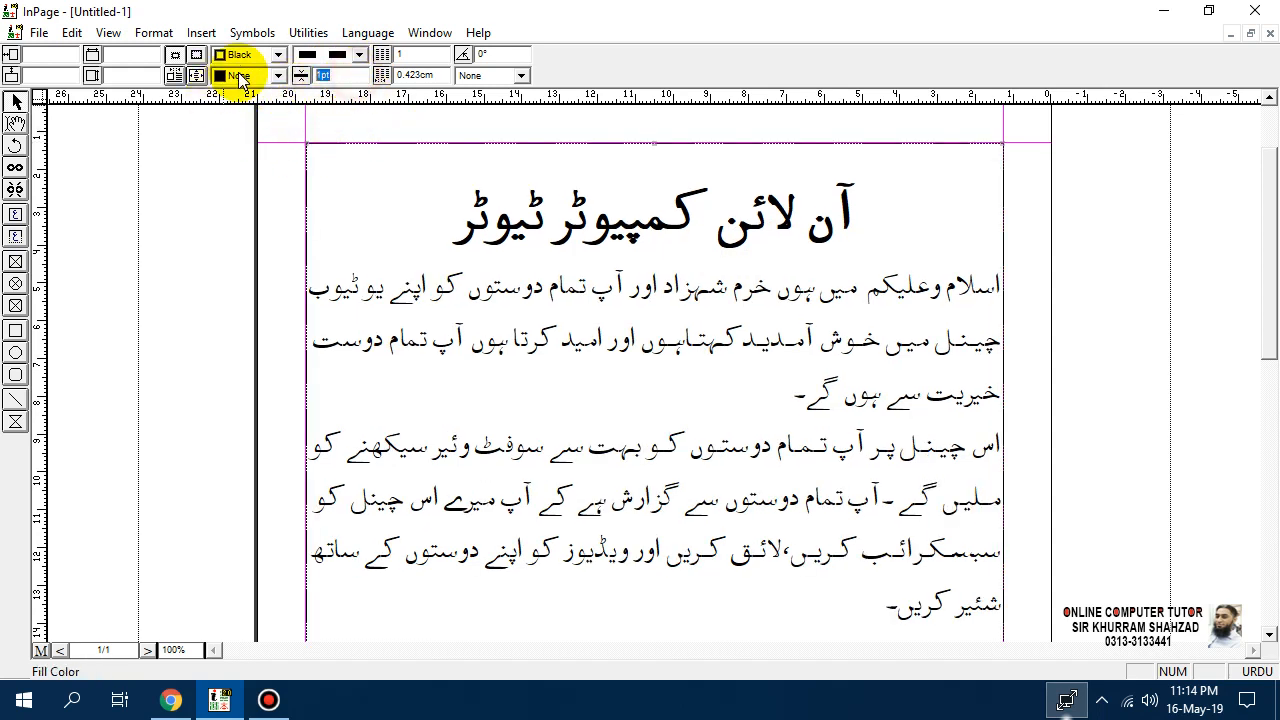
text(3)
key(Return)
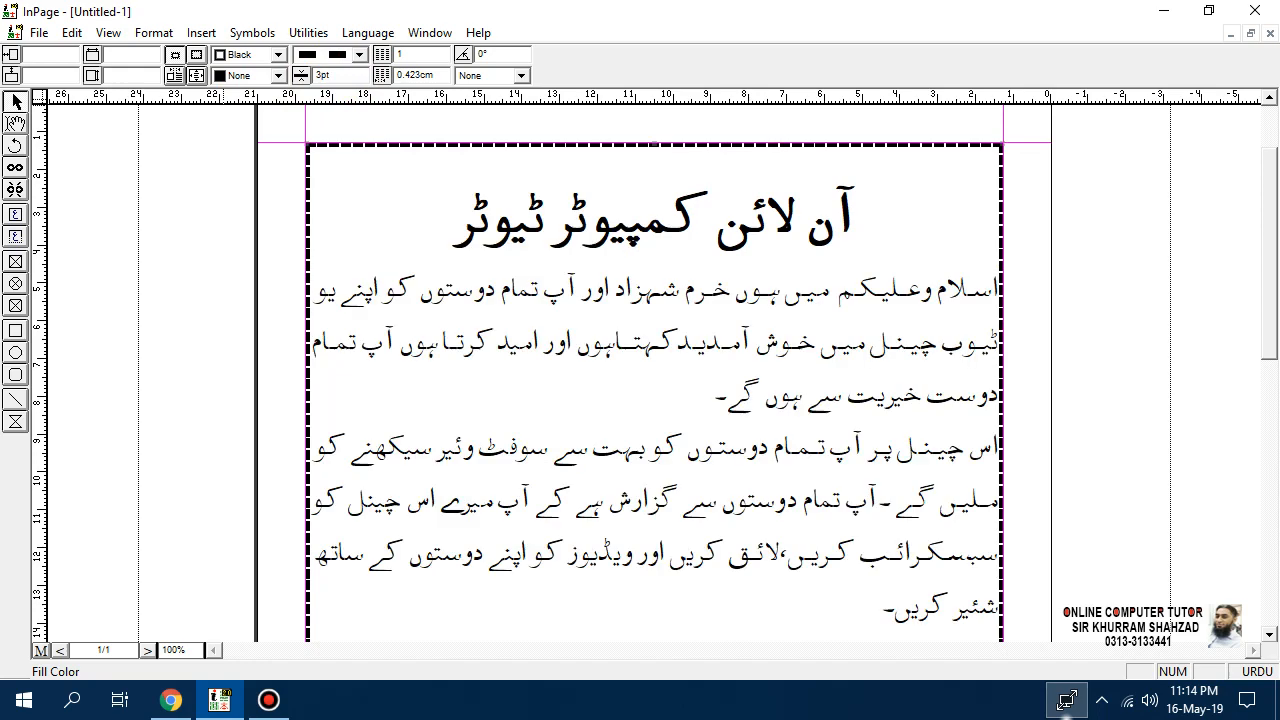
Step: Set the text box's dashed border thickness to 10pt and return to editing the text inside it
click(340, 76)
text(10)
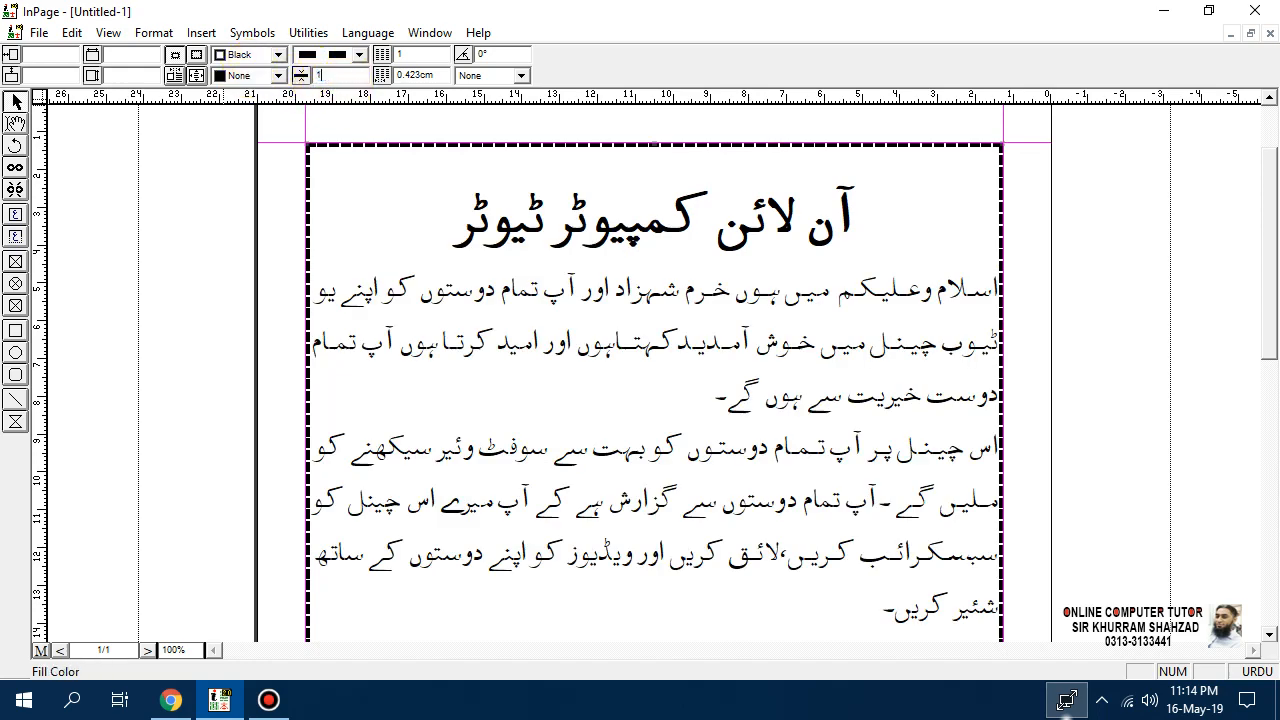
key(Return)
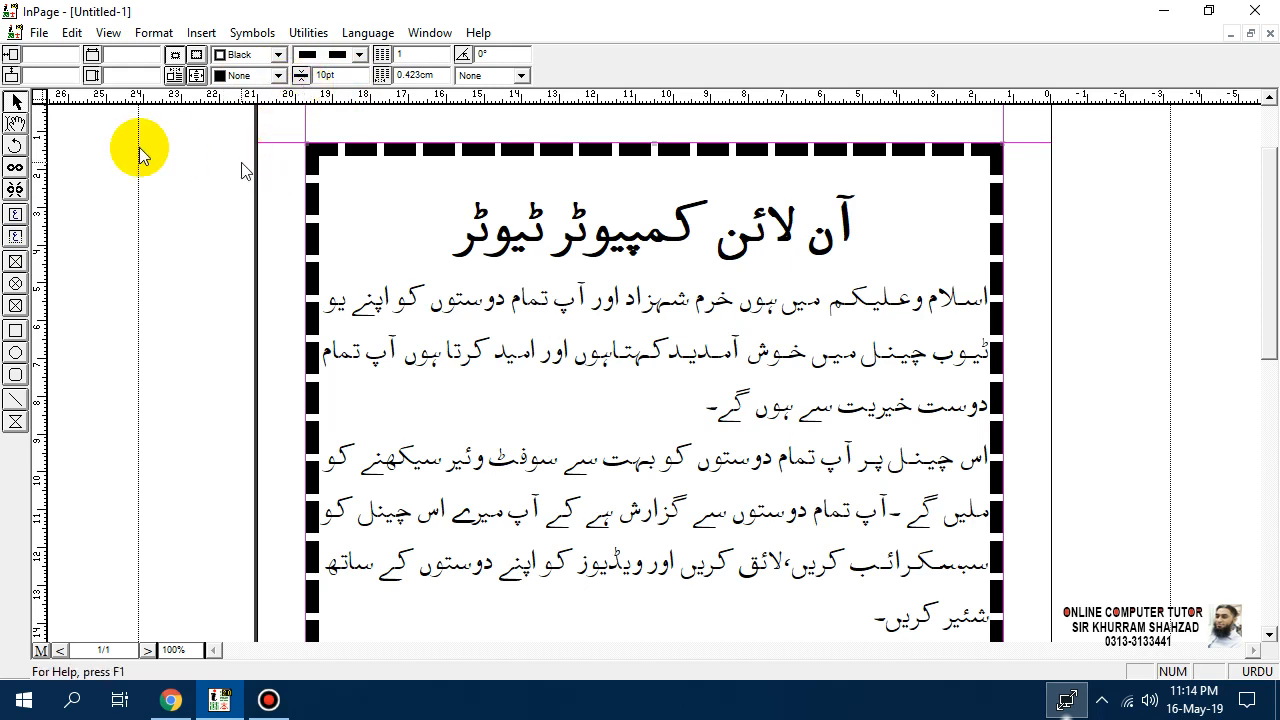
click(15, 123)
click(484, 377)
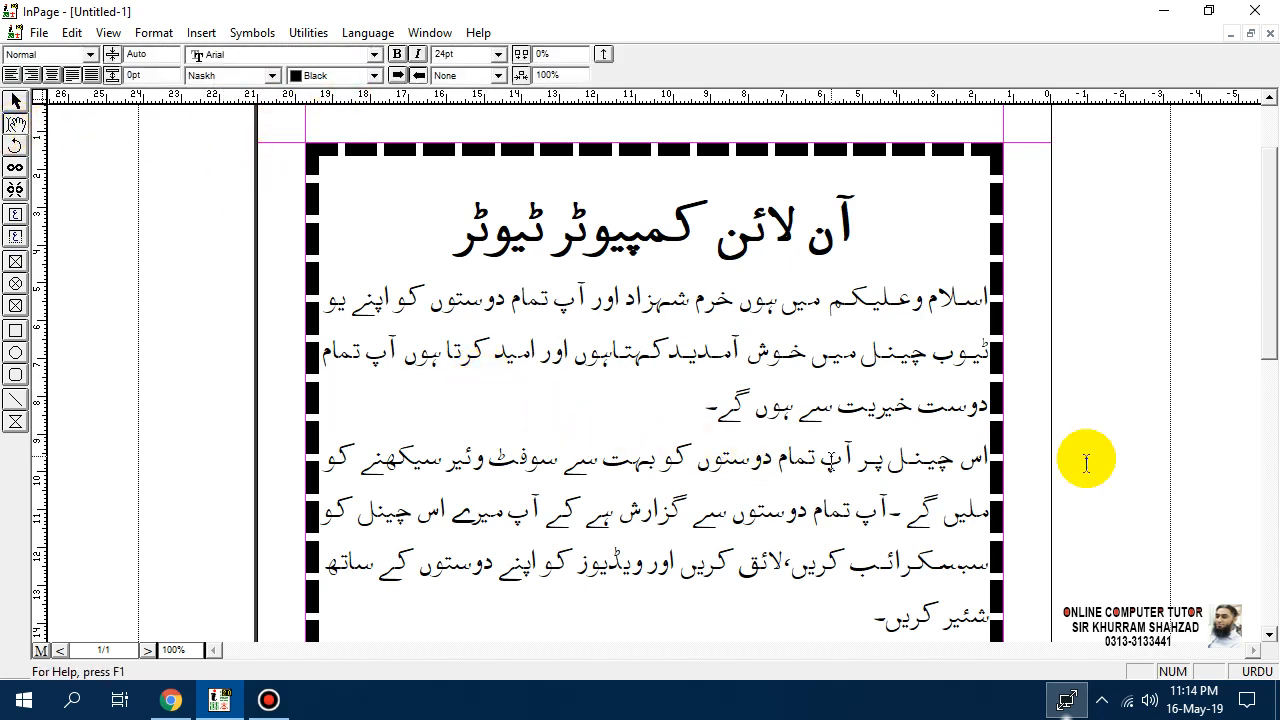
click(1272, 350)
drag(1270, 320, 1260, 277)
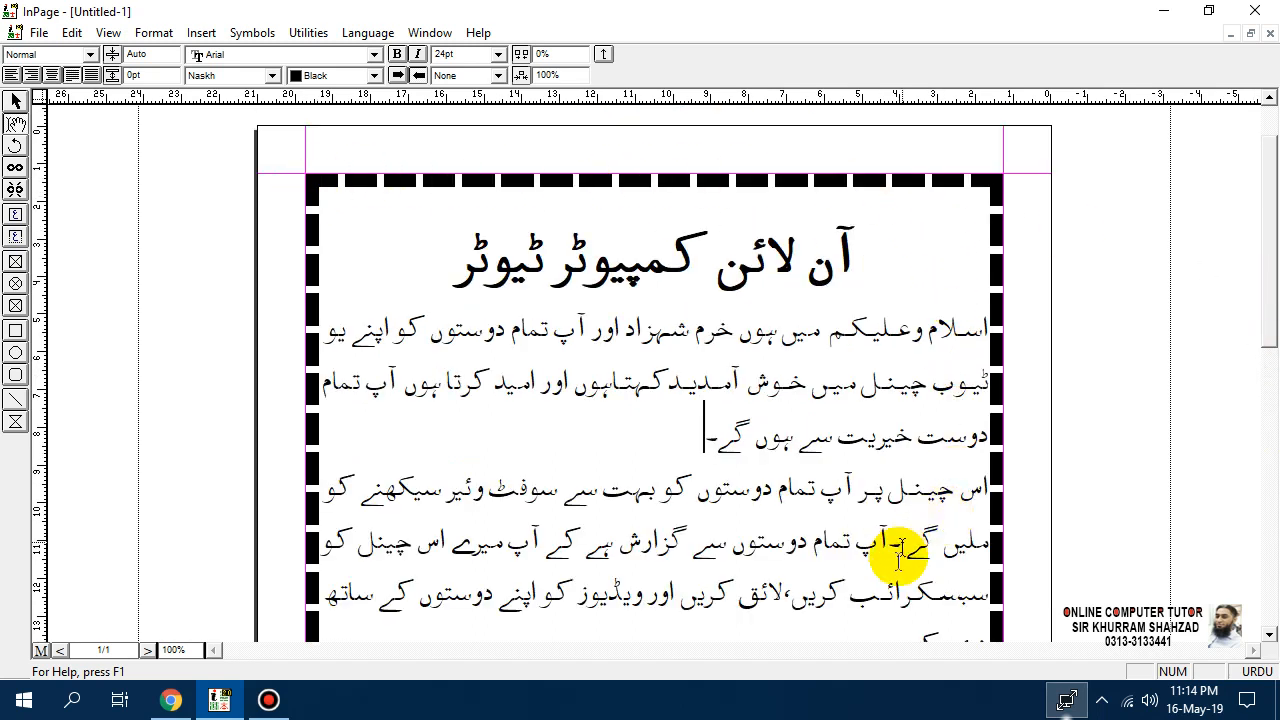
click(983, 324)
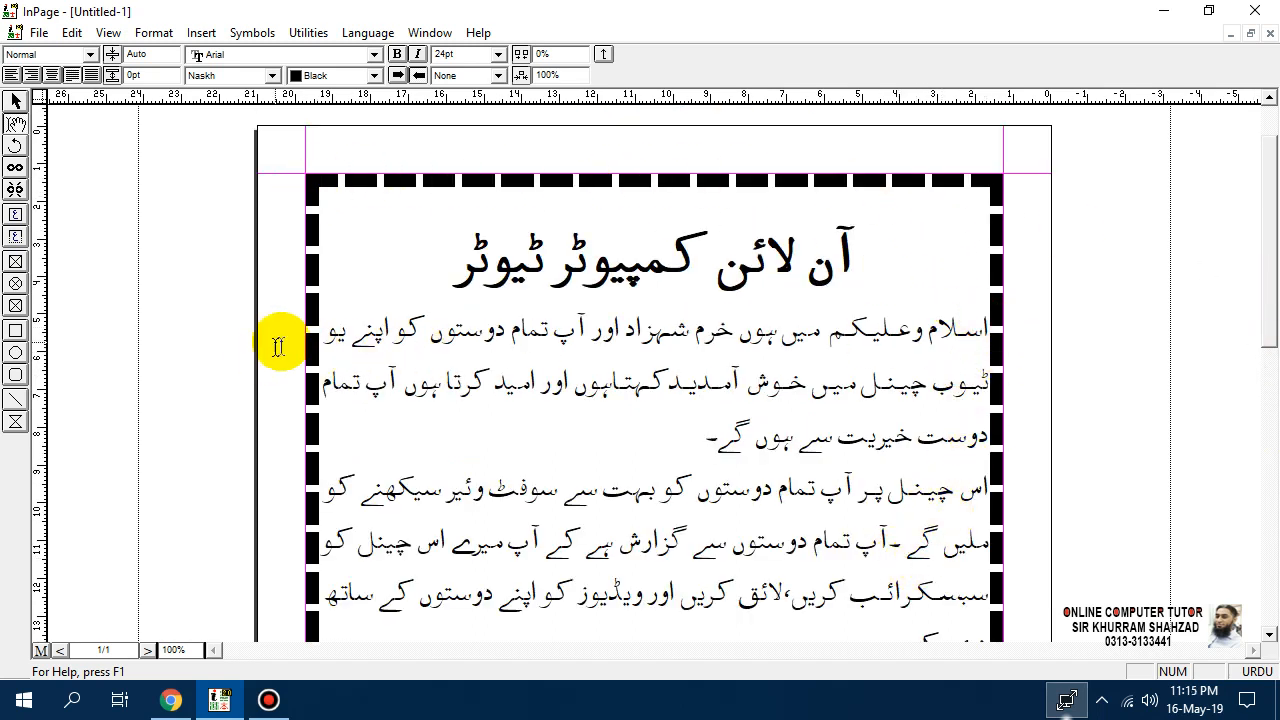
click(307, 335)
click(332, 400)
Step: Select both body paragraphs and examine the Beginning and End indents in the Paragraph Preferences, cancelling without changes
drag(1272, 296, 1260, 349)
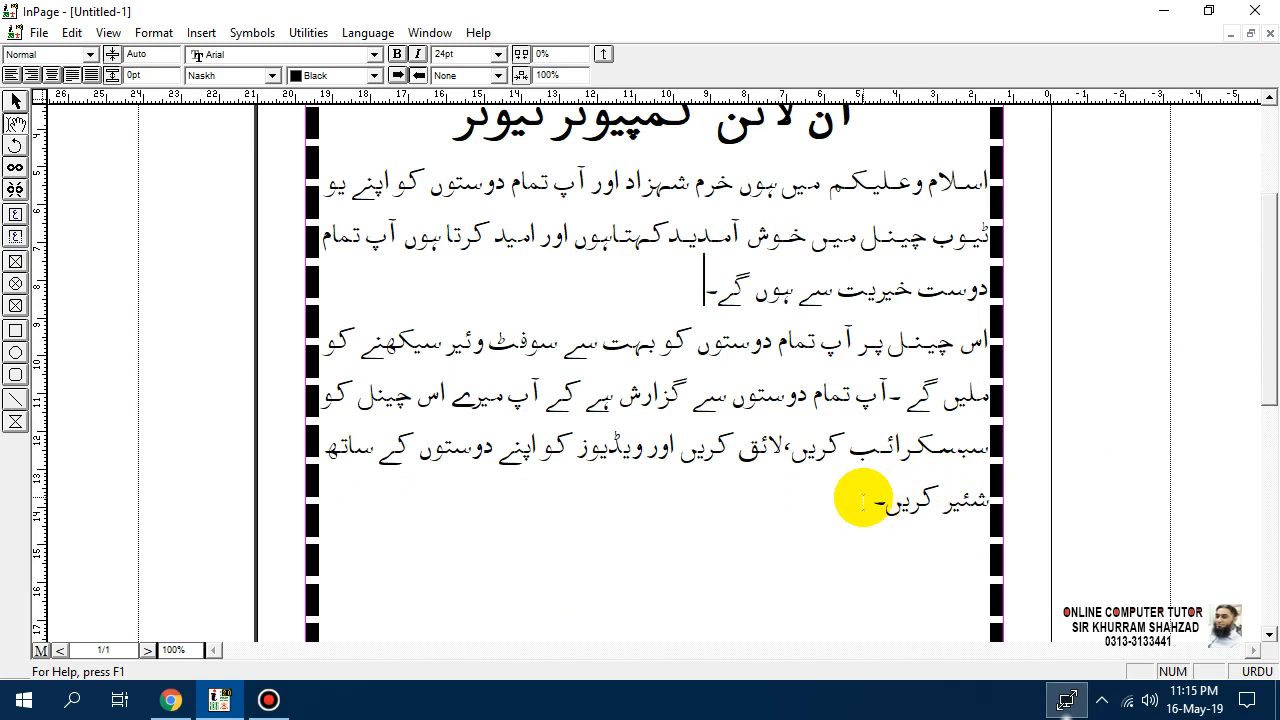
drag(860, 495, 1012, 183)
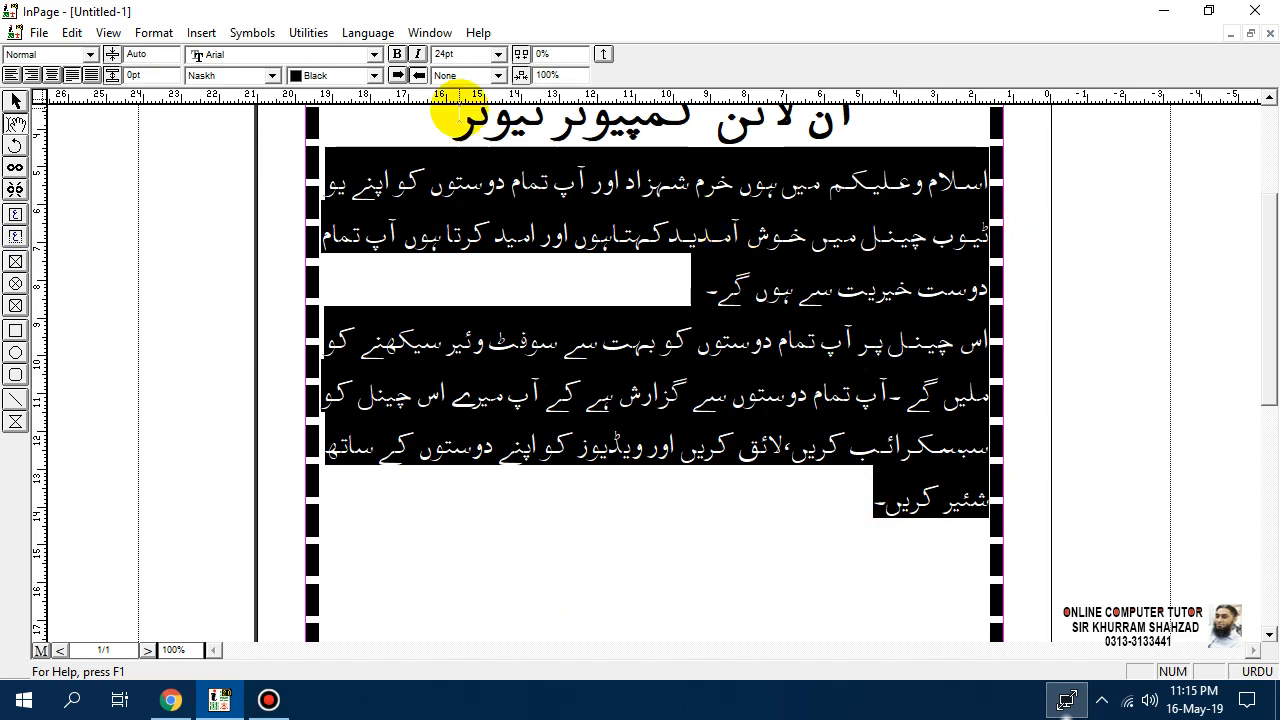
click(154, 32)
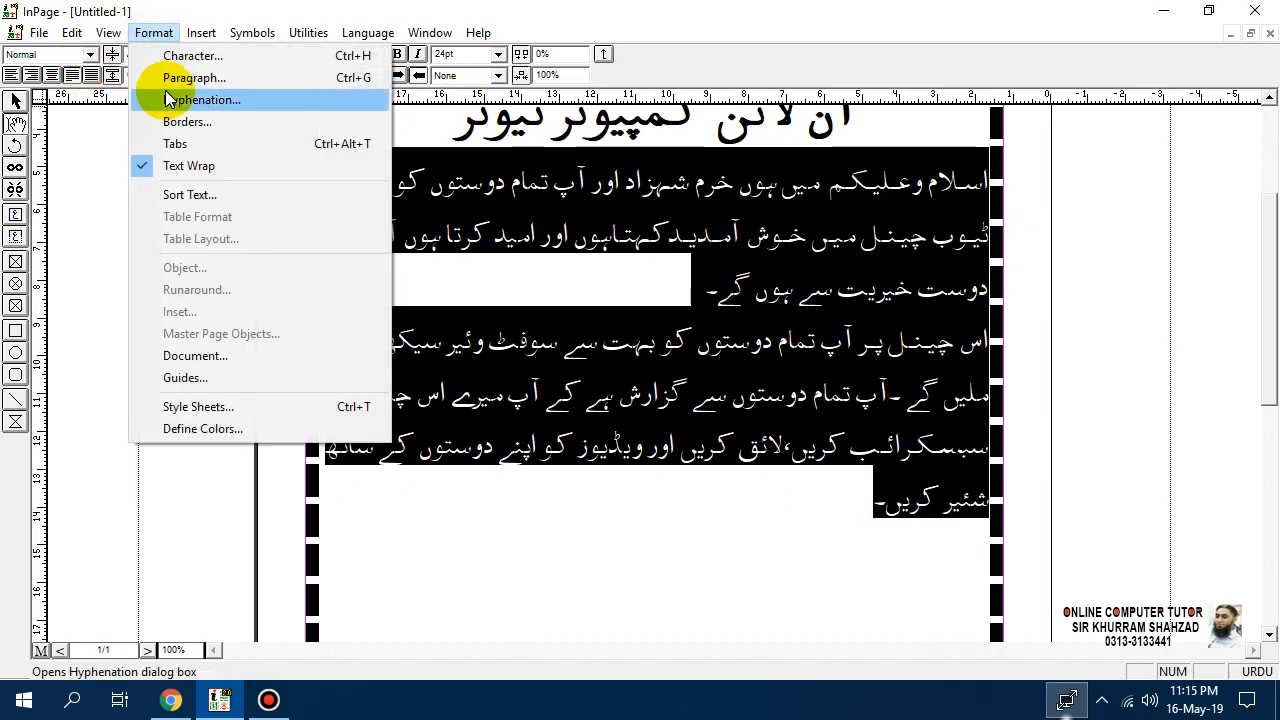
click(174, 78)
drag(606, 214, 328, 122)
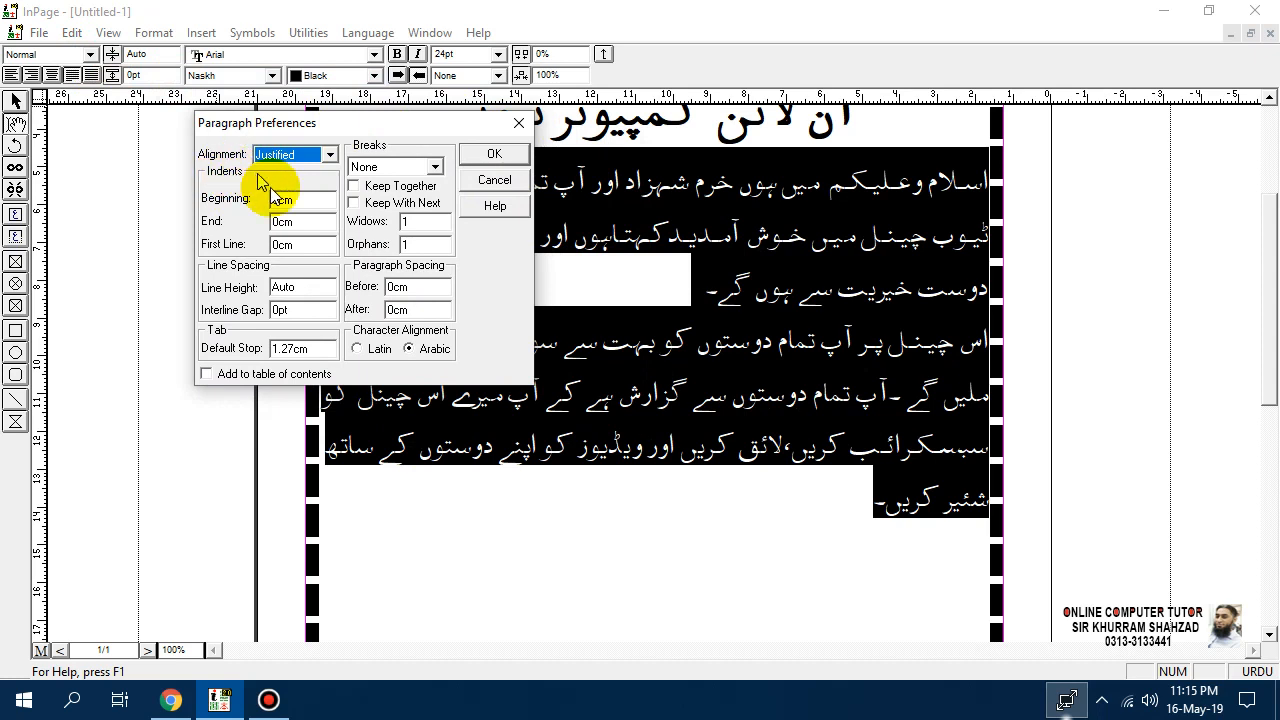
click(303, 200)
click(305, 222)
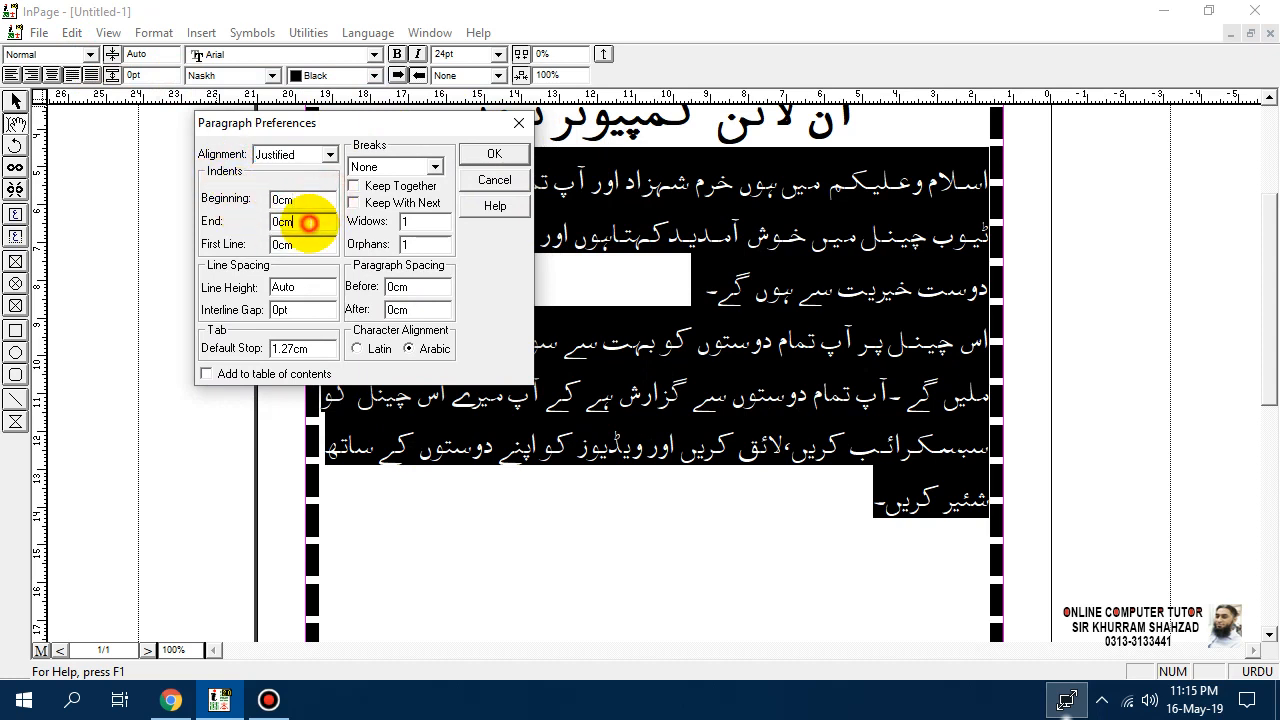
click(300, 200)
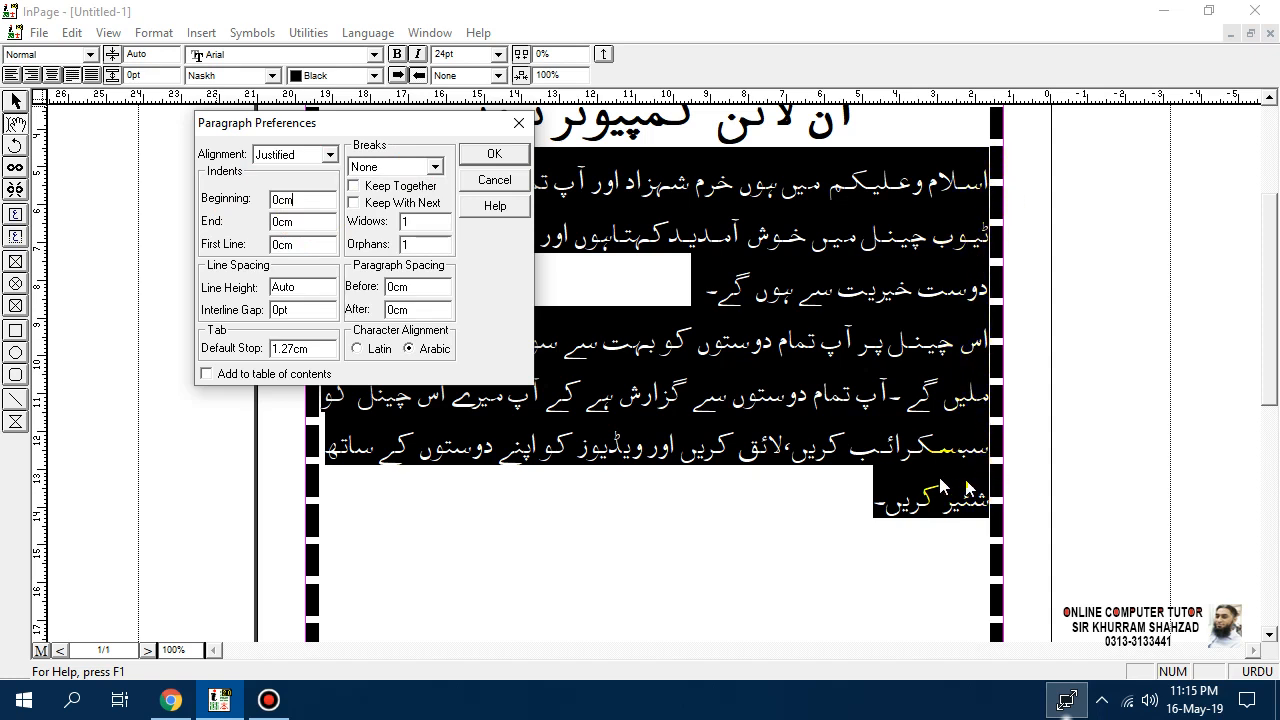
double_click(283, 200)
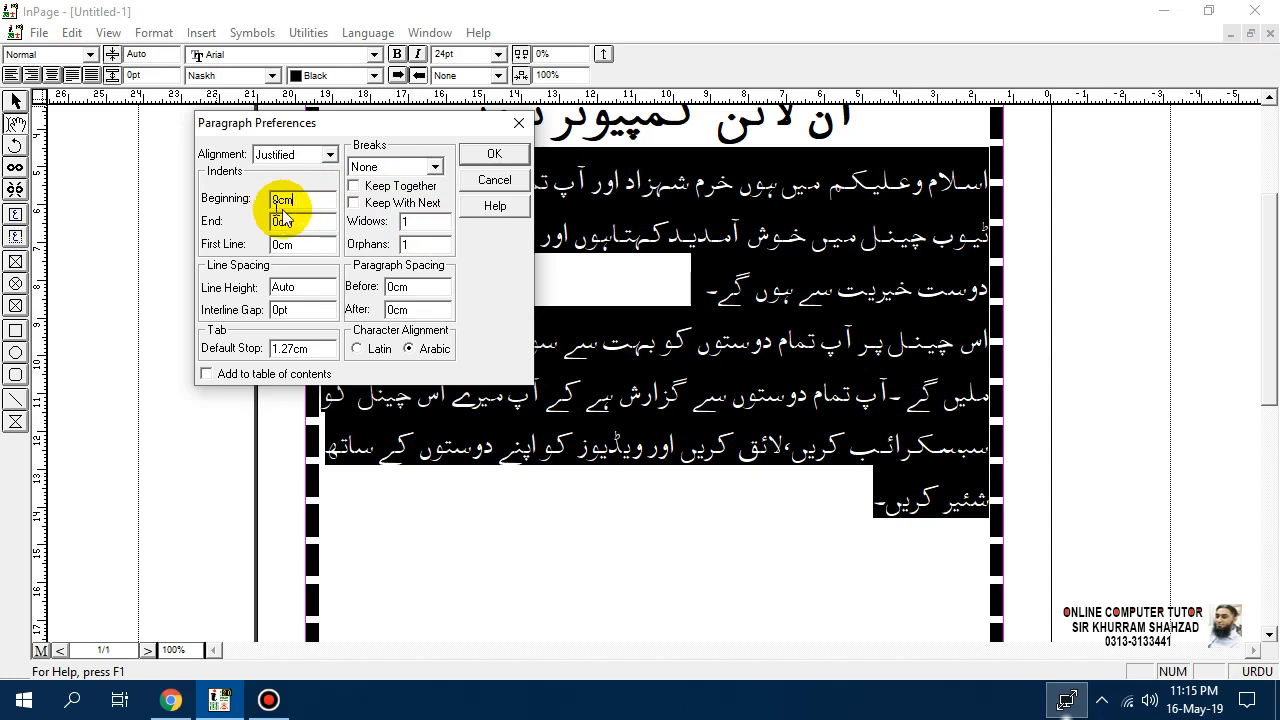
click(497, 184)
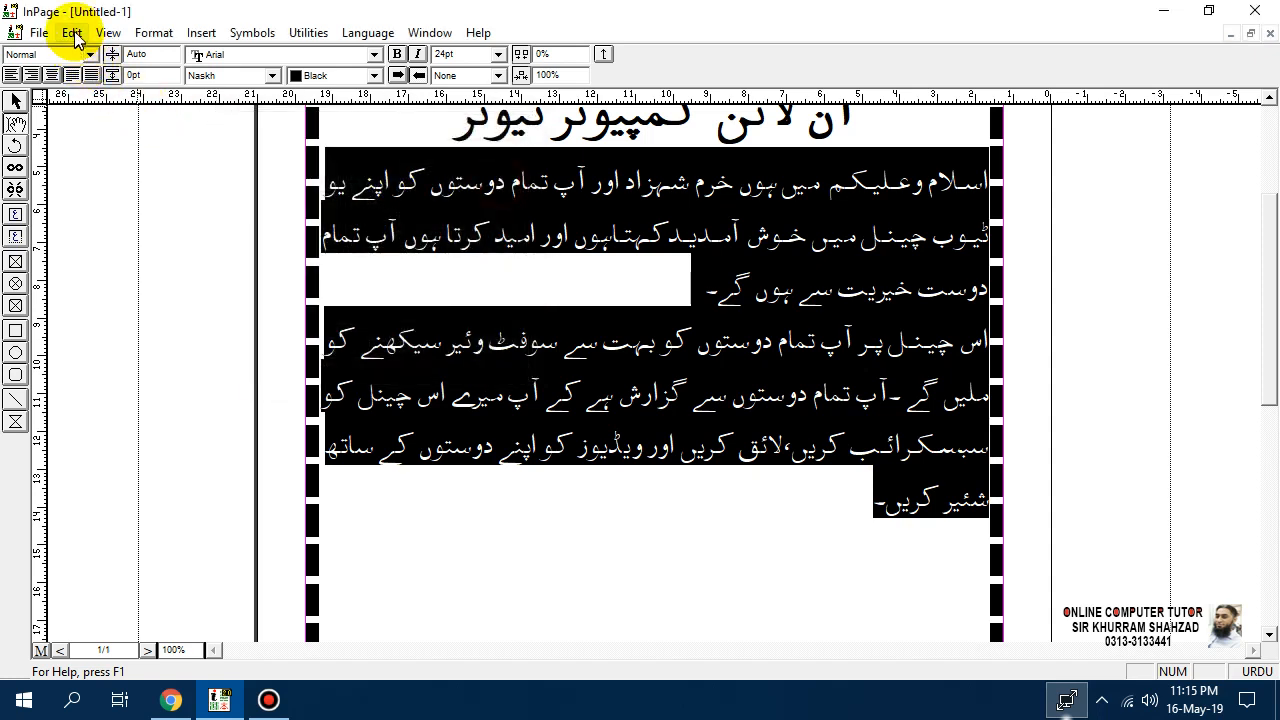
Step: Change the document's general measurement unit to Inches in the Document Preferences
click(72, 32)
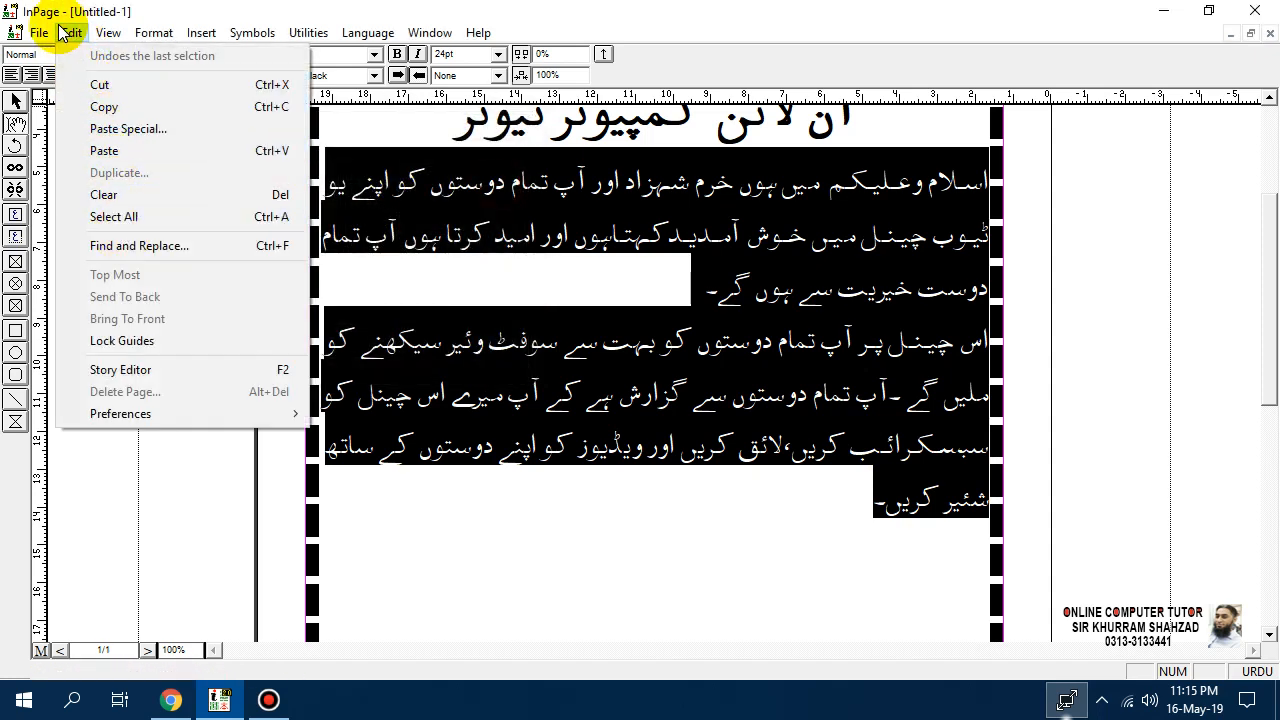
mouse_move(163, 408)
click(372, 434)
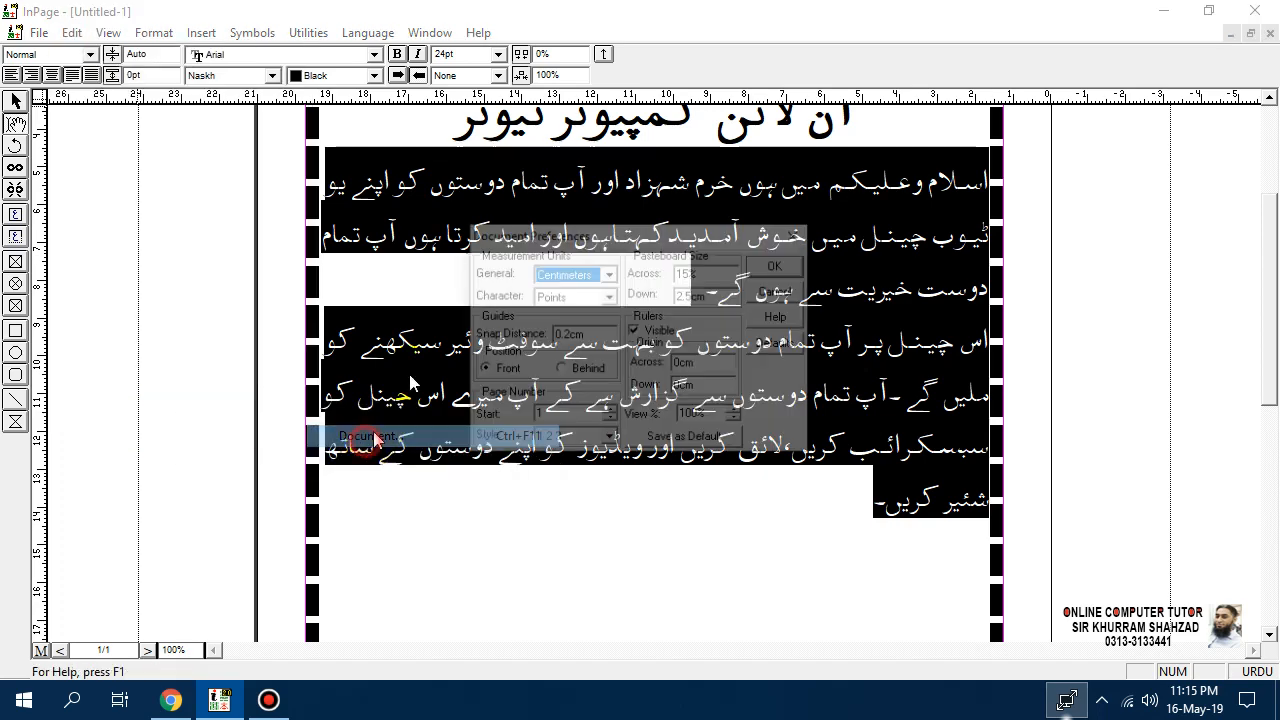
click(584, 280)
click(569, 287)
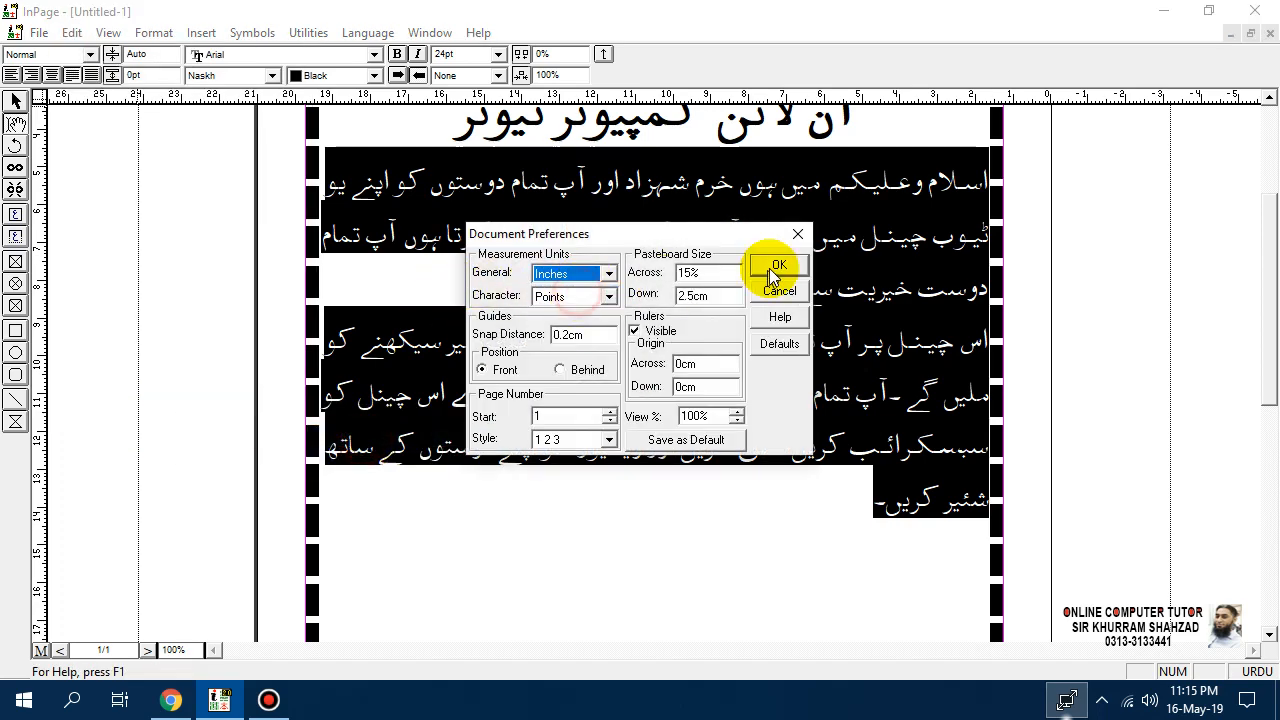
click(776, 268)
Step: Set the Beginning indent of the selected body paragraphs to 1 inch in the Paragraph Preferences
click(154, 33)
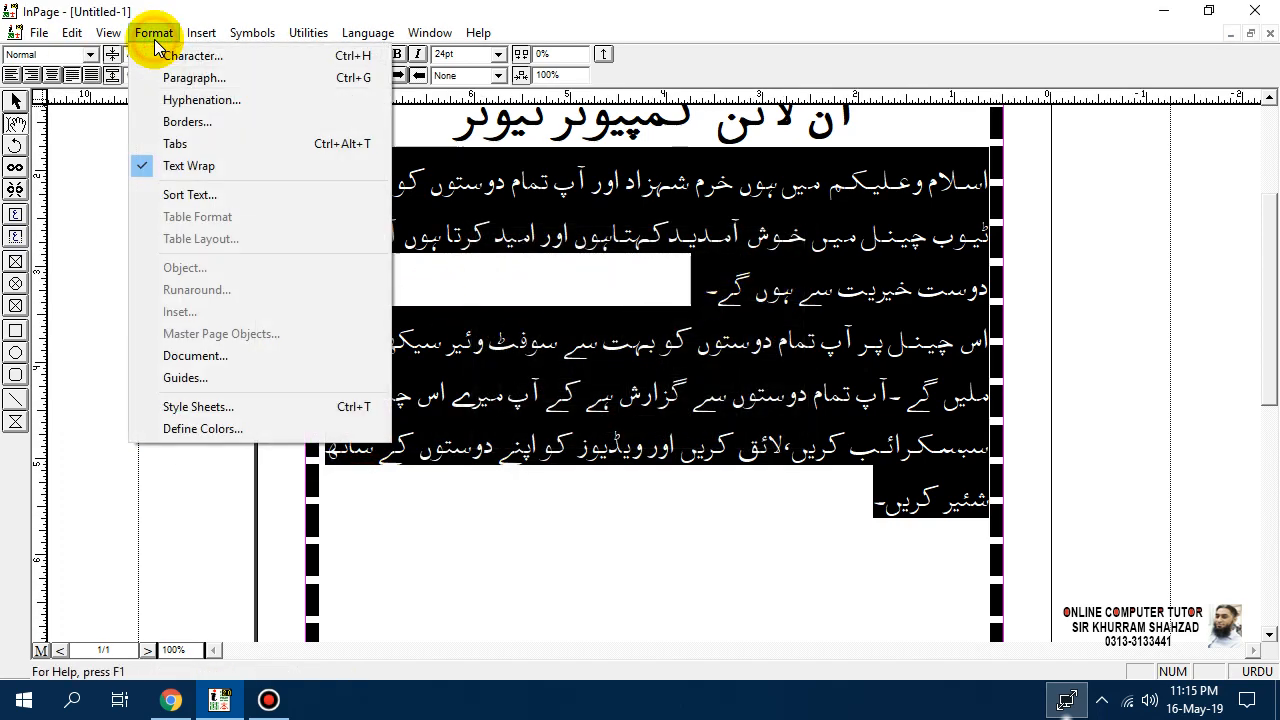
click(188, 79)
drag(722, 188, 447, 167)
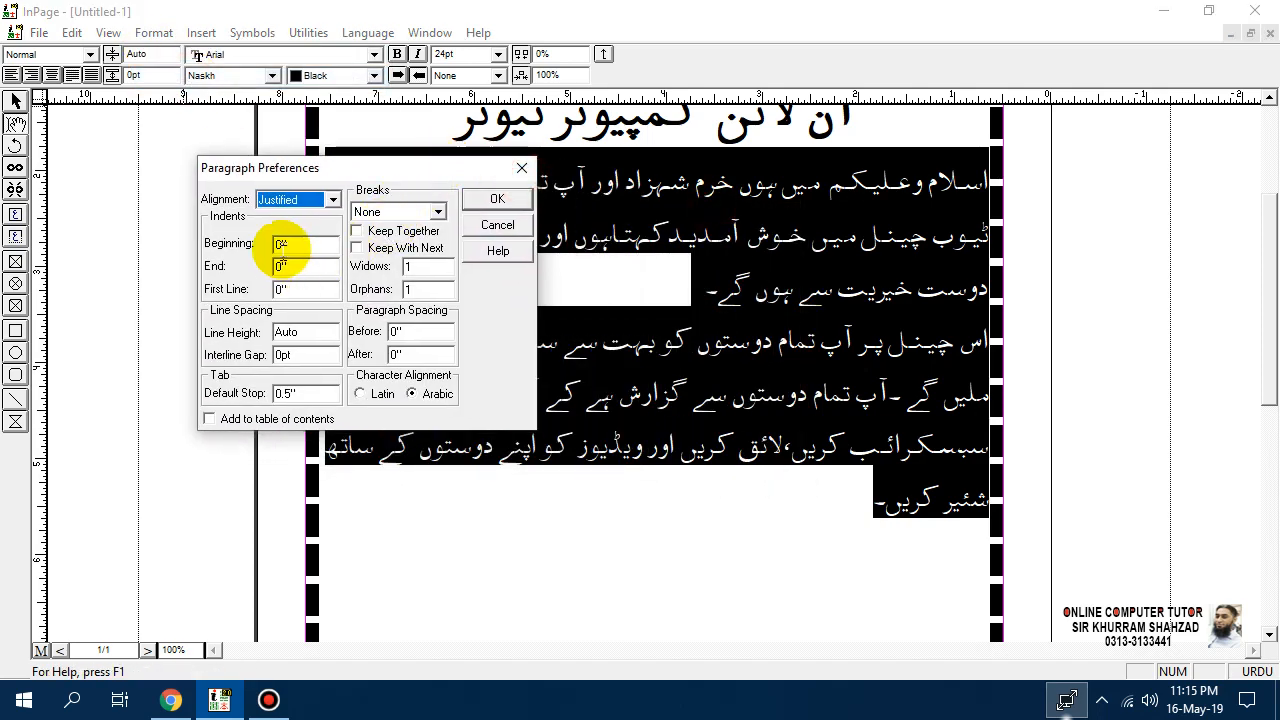
click(281, 244)
double_click(281, 244)
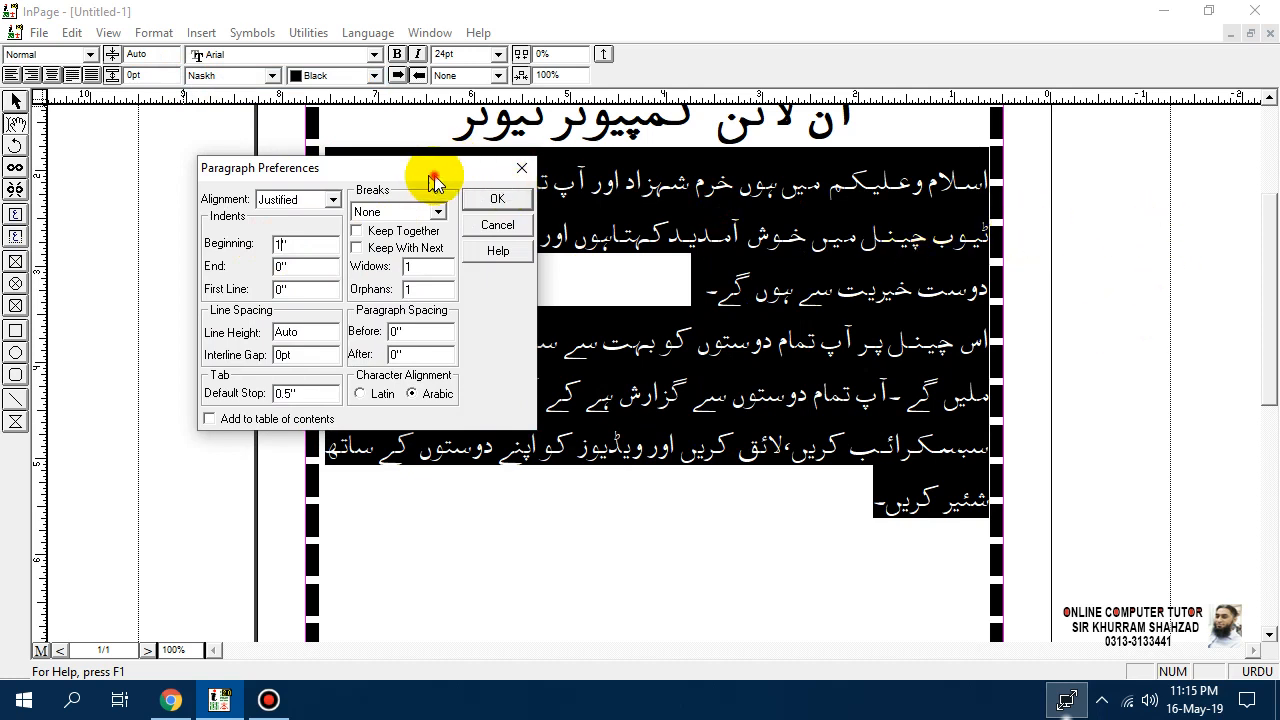
drag(432, 180, 682, 301)
click(740, 320)
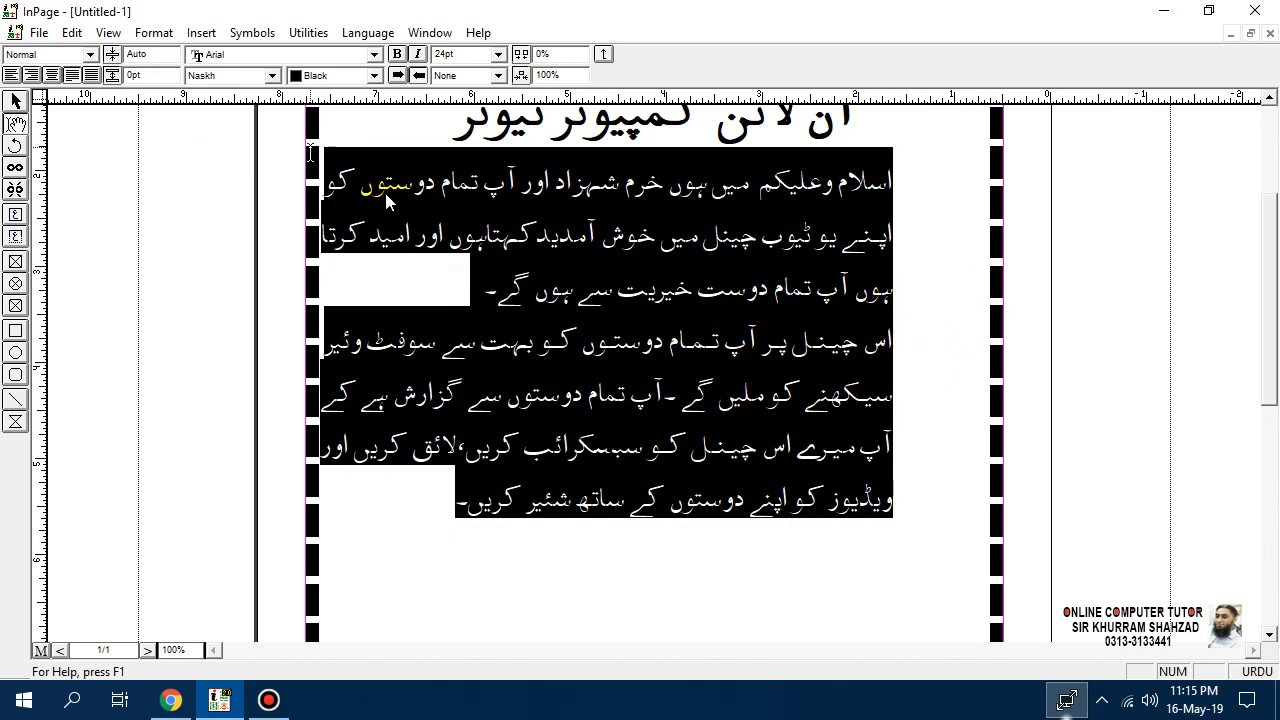
Step: Set the selected body paragraphs' Beginning indent to 0.1 inch and deselect the text
key(ctrl+shift+f)
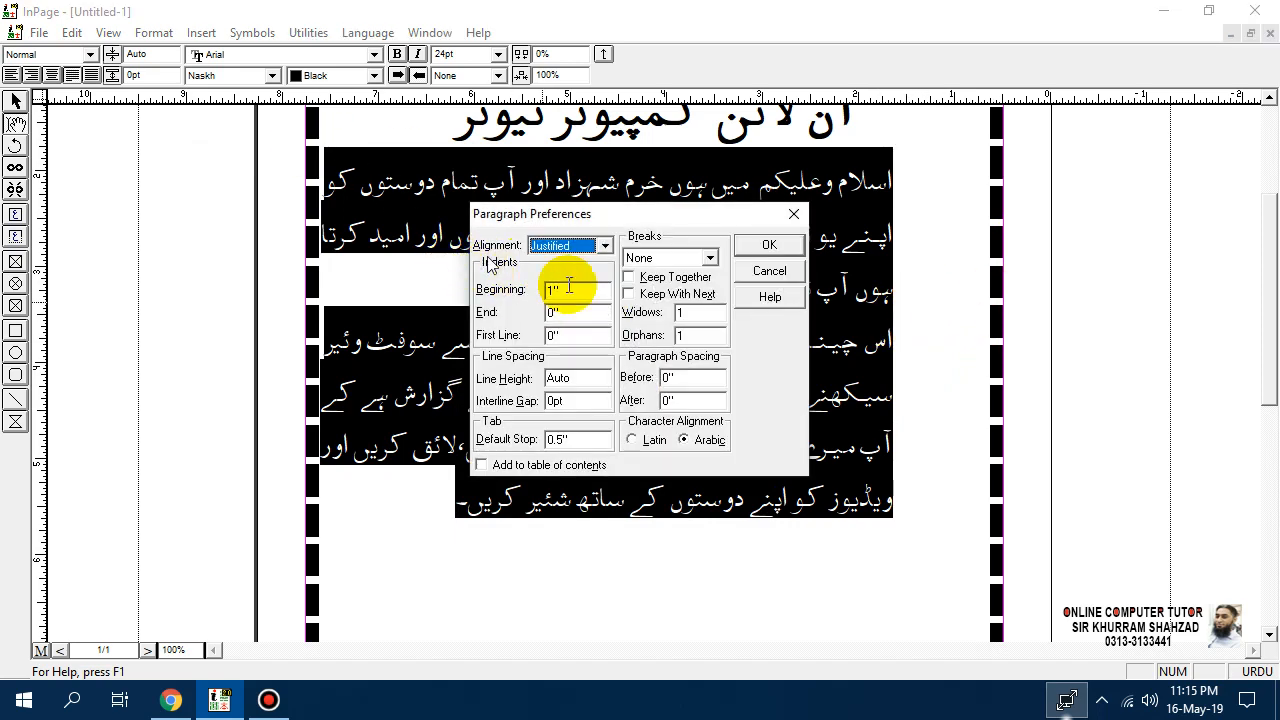
double_click(563, 289)
text(0.1)
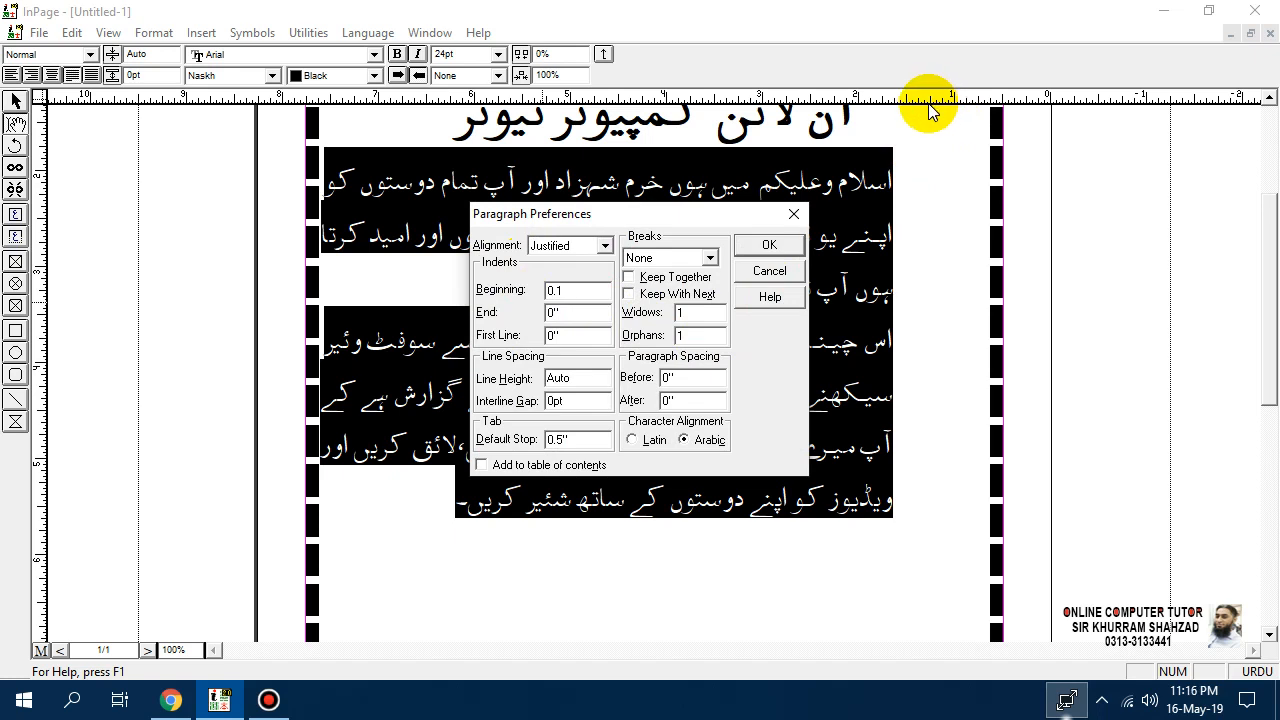
click(758, 246)
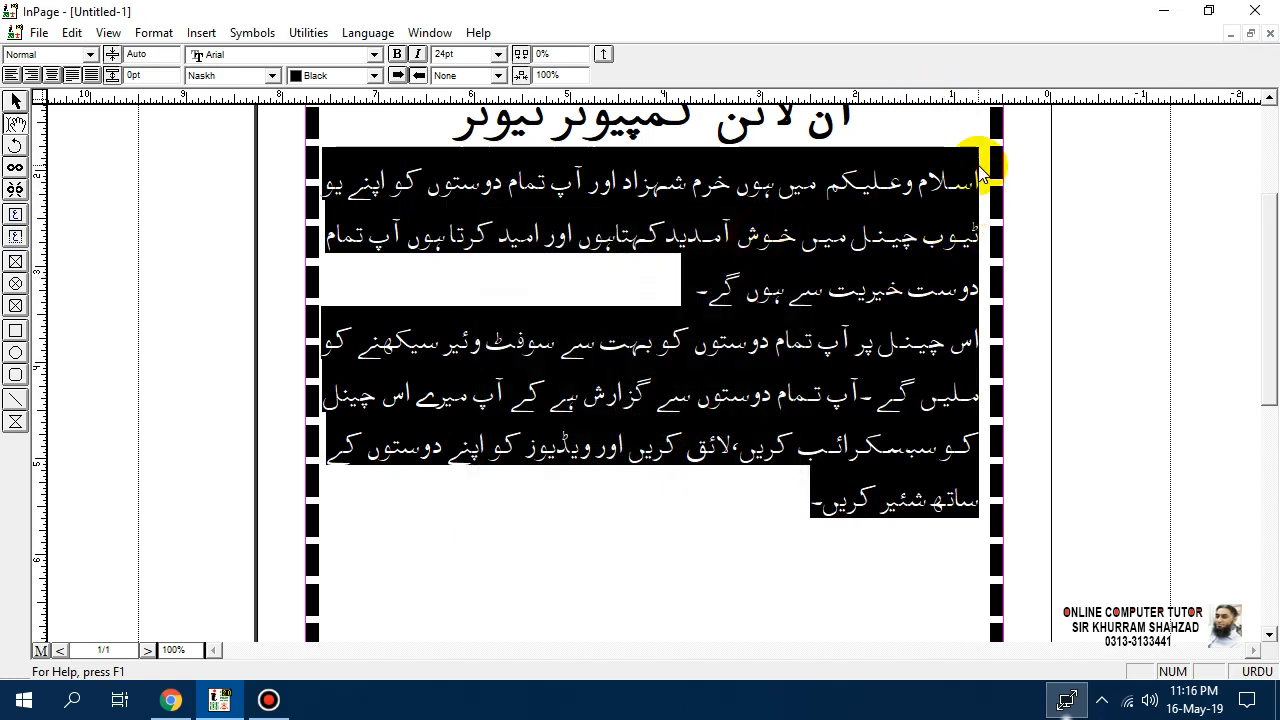
click(947, 405)
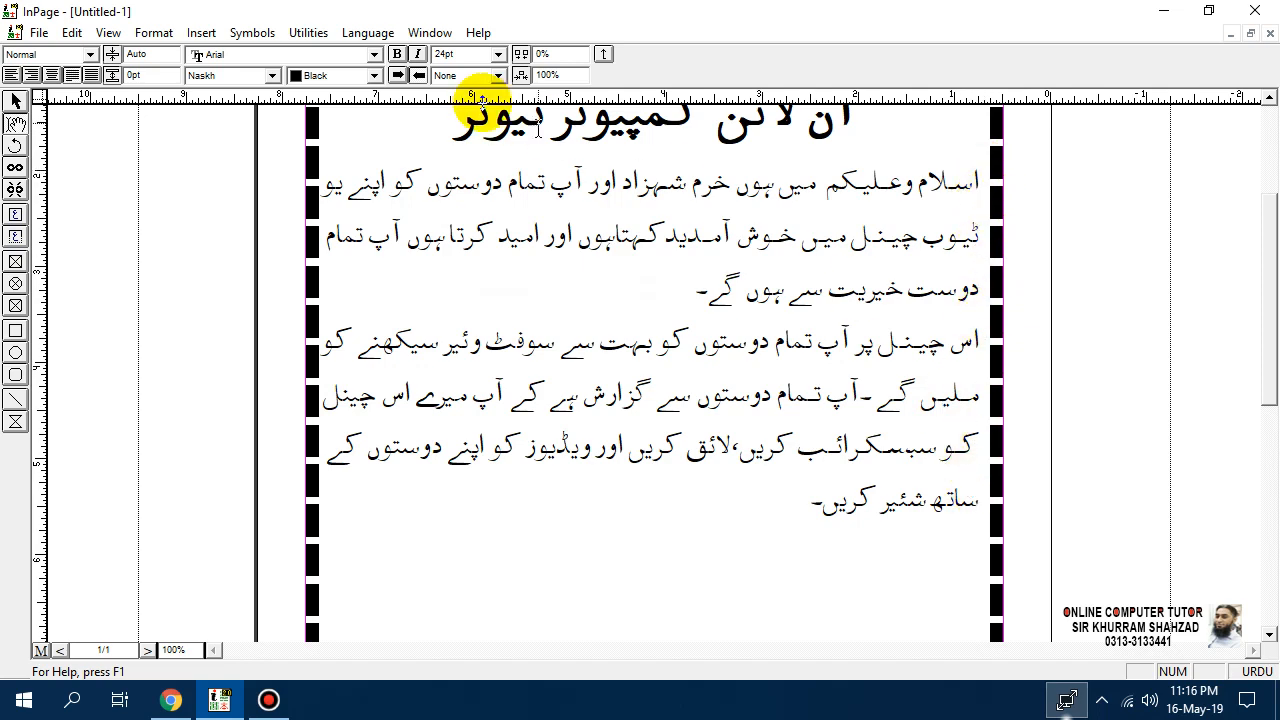
Step: Set the End indent of the second body paragraph to 0.1 inch in the Paragraph Preferences
click(154, 32)
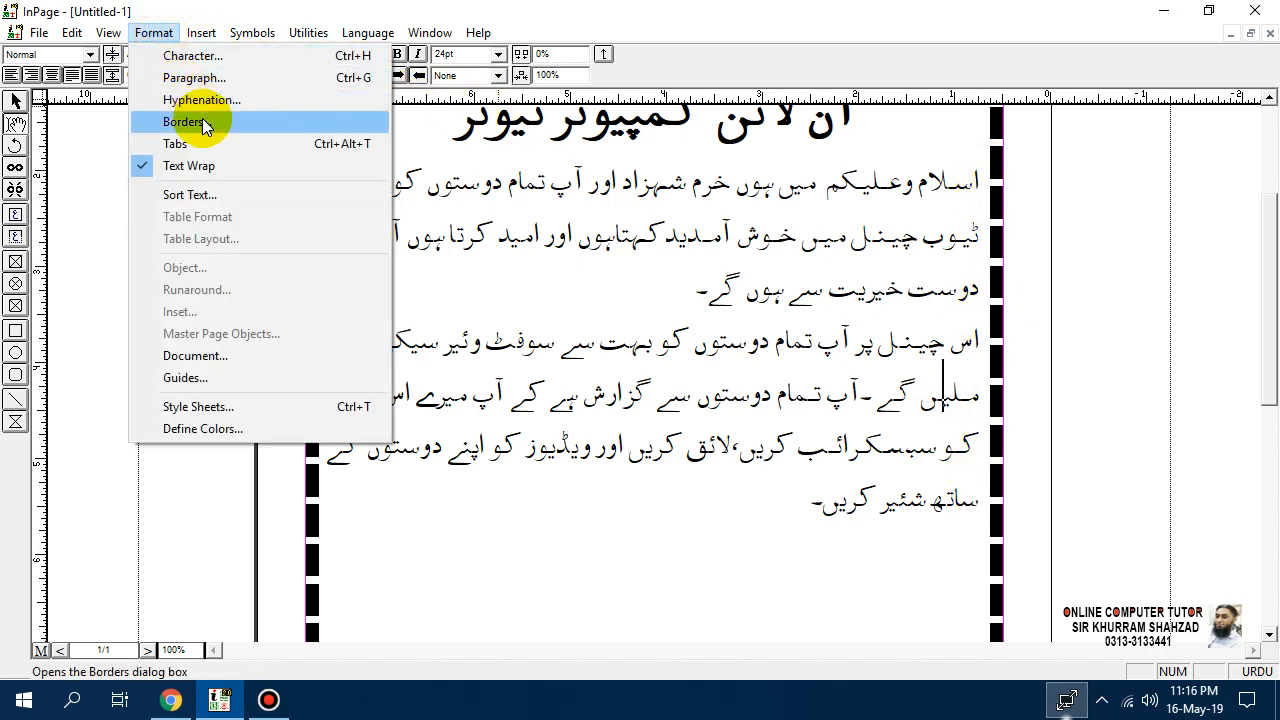
click(205, 78)
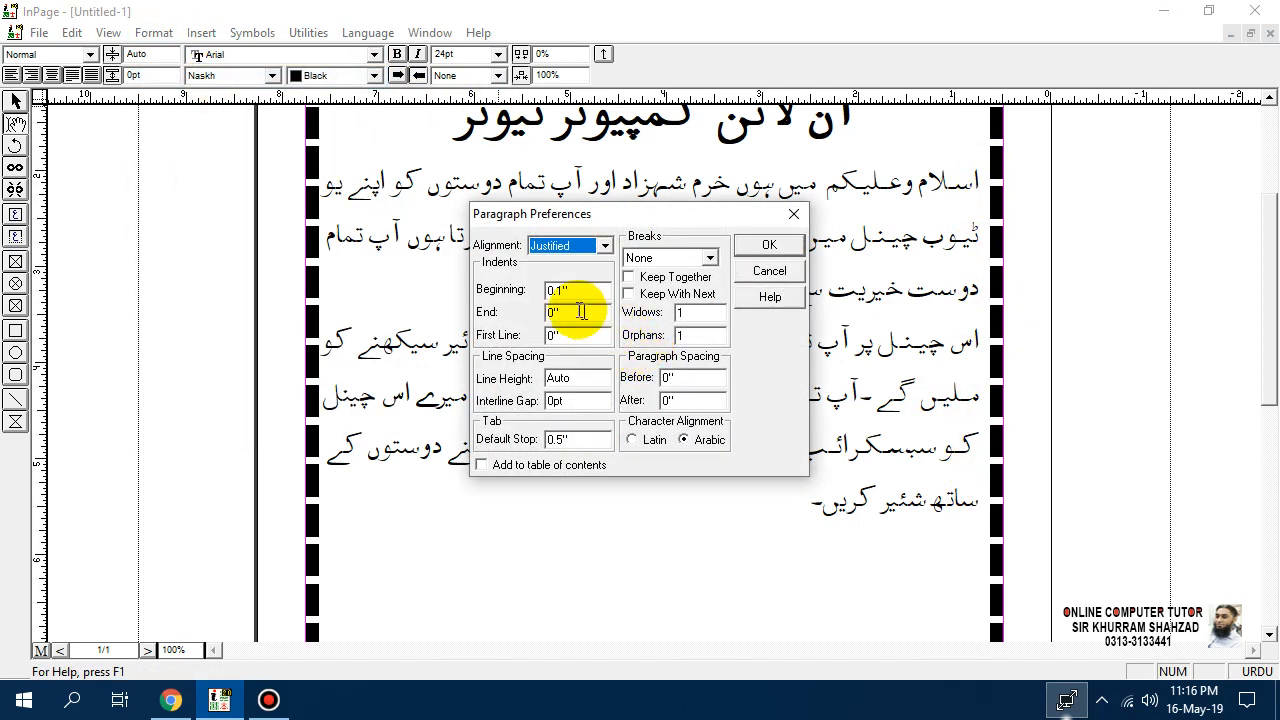
double_click(566, 312)
text(0.1)
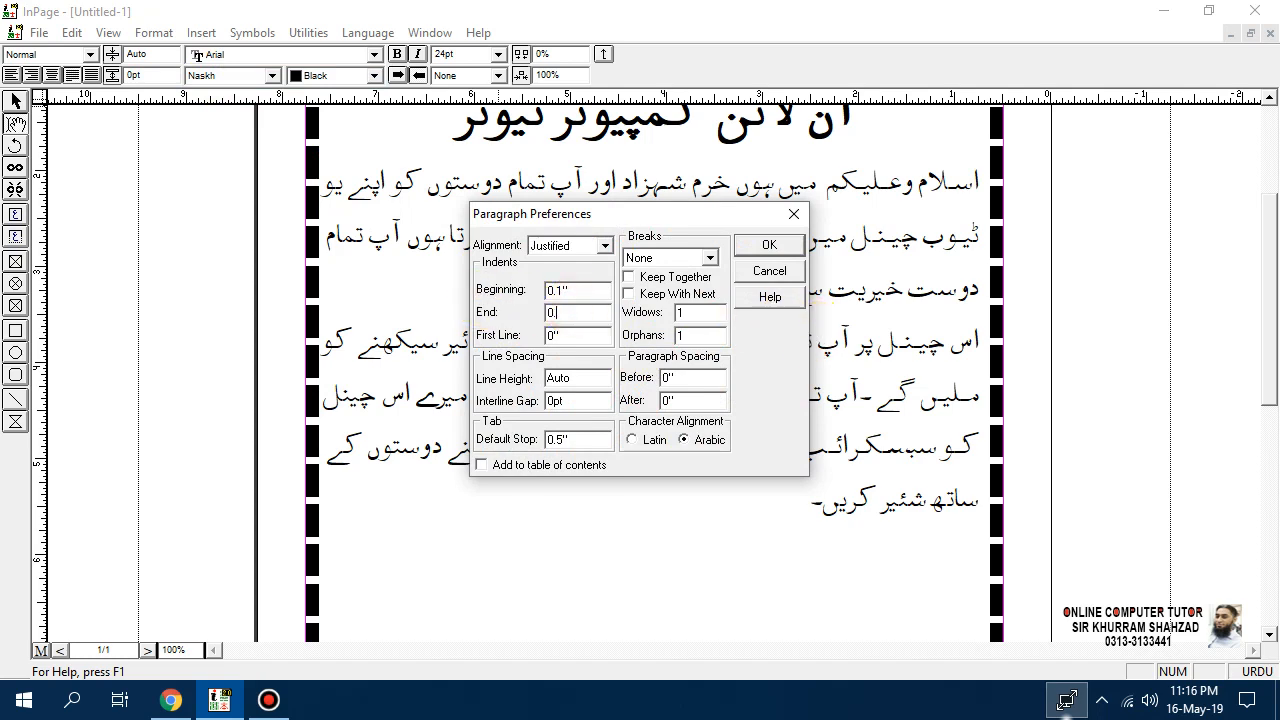
click(770, 248)
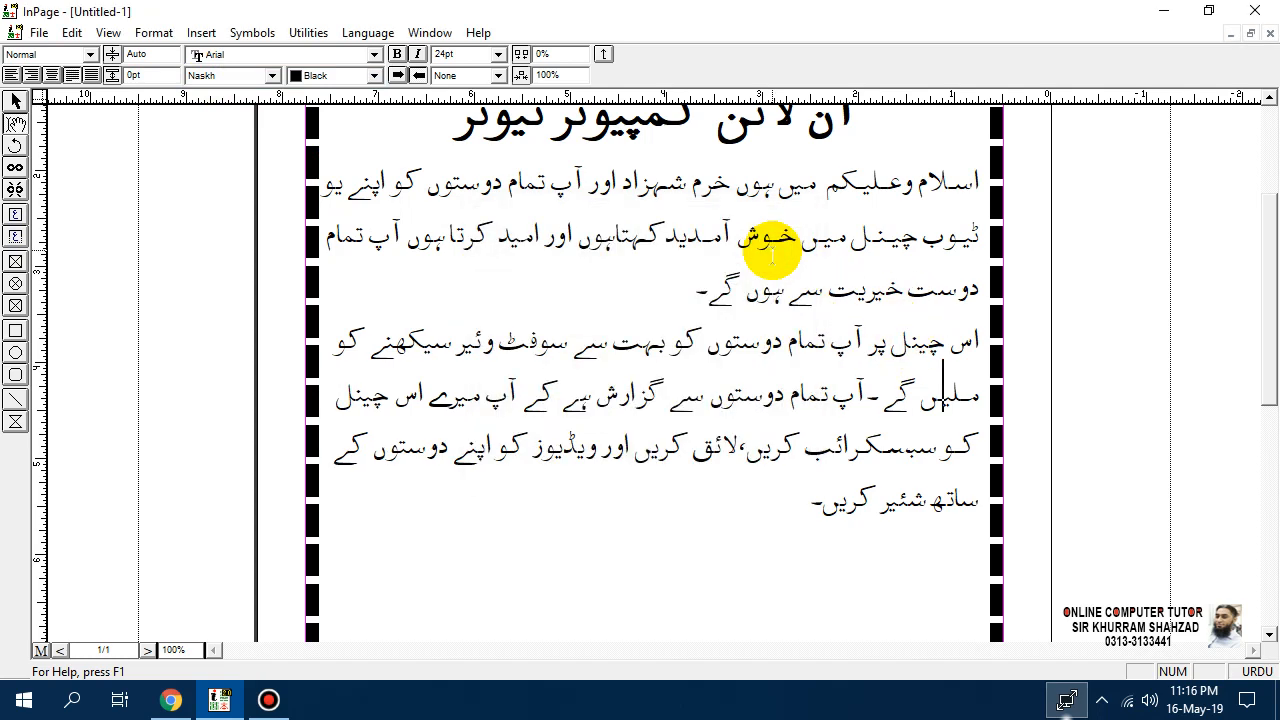
Step: Select both body paragraphs, set their End indent to 0.1 inch, and clear the selection
drag(805, 505, 1000, 177)
click(152, 32)
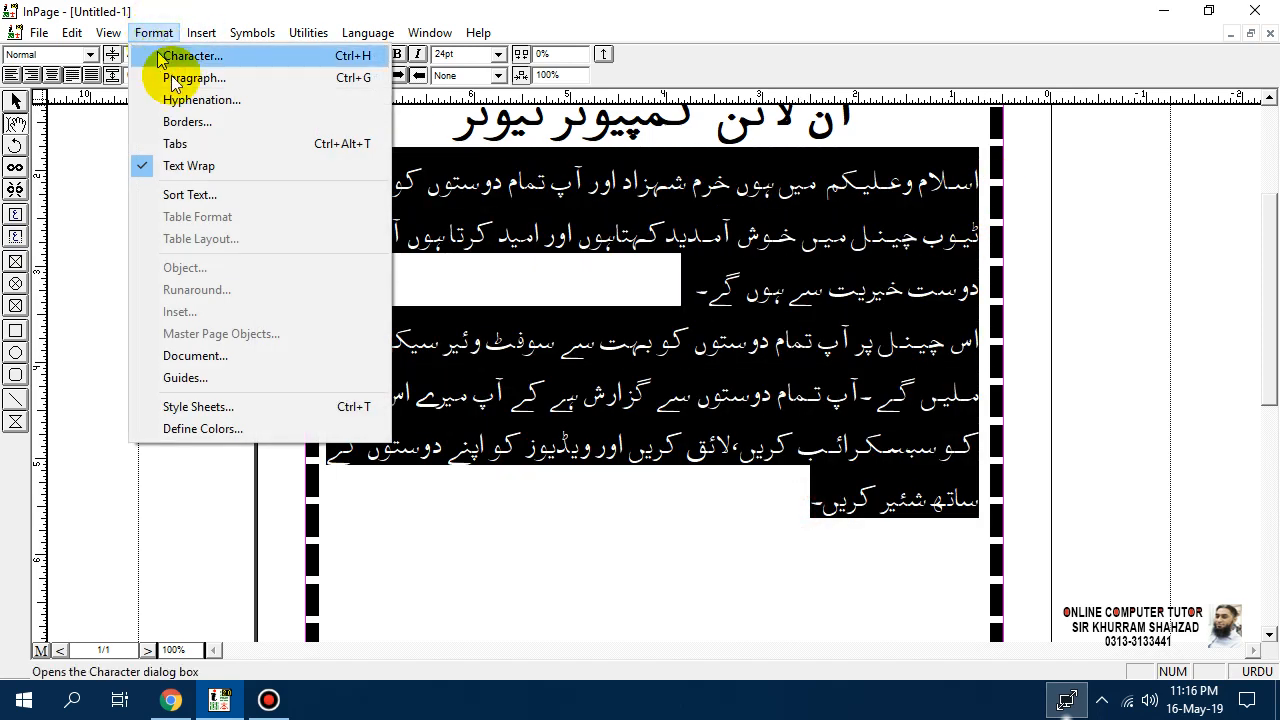
click(222, 80)
double_click(560, 312)
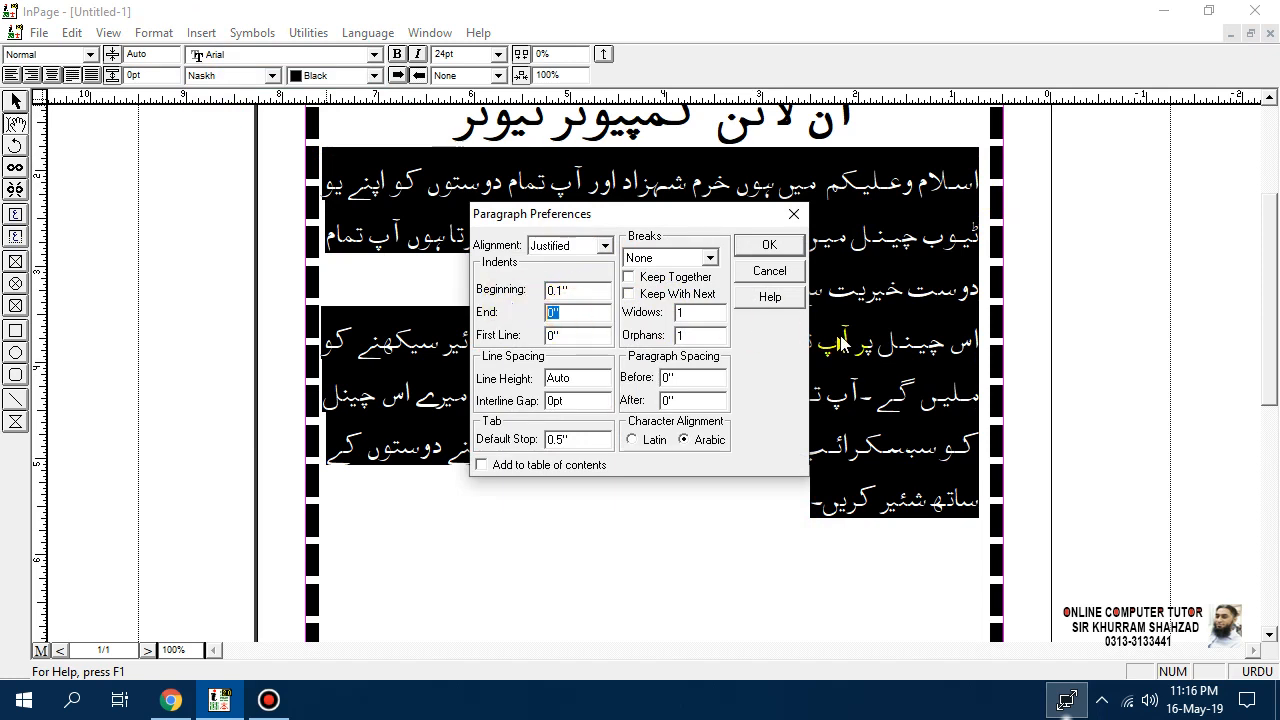
text(0)
click(774, 246)
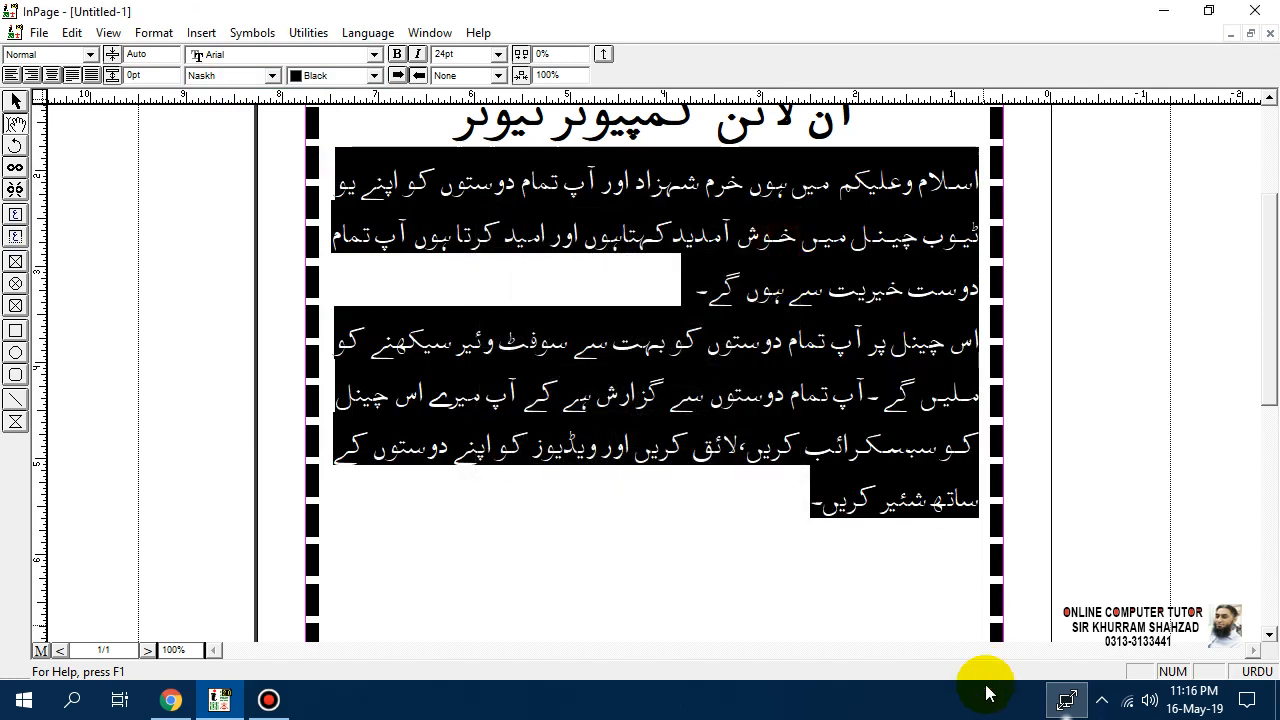
click(884, 592)
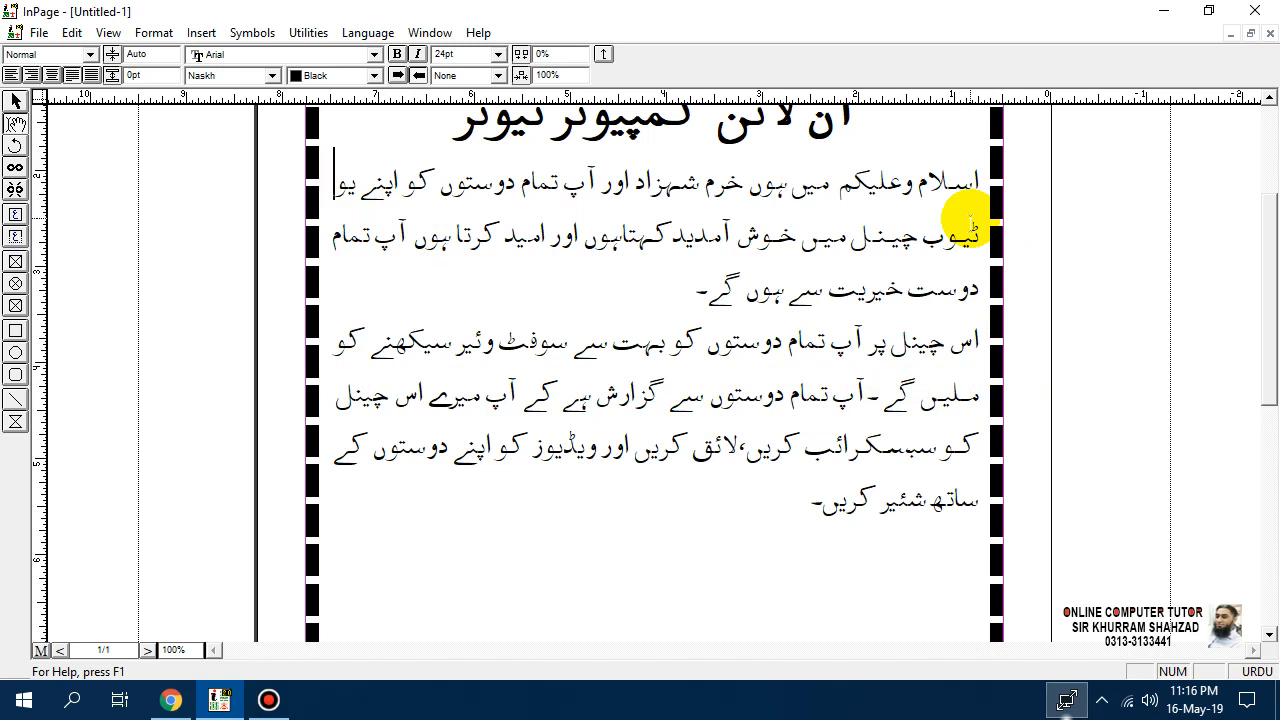
drag(1266, 250, 1266, 228)
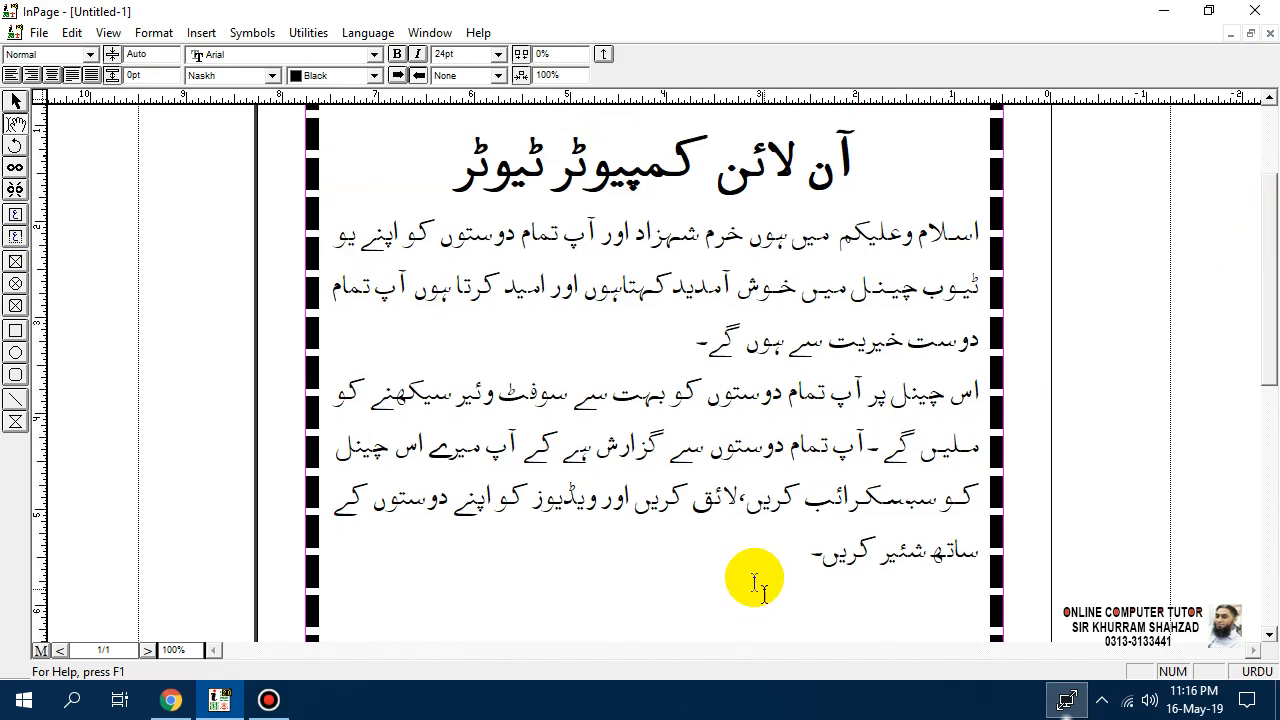
drag(823, 545, 1040, 238)
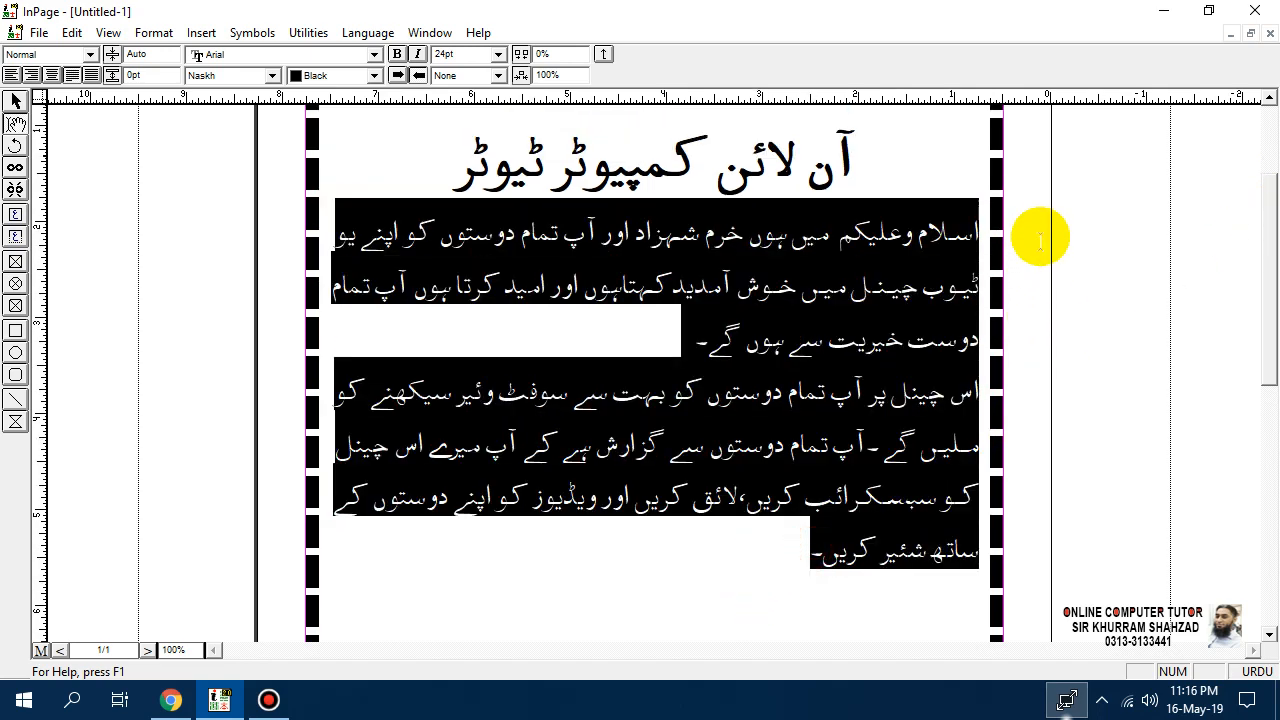
double_click(150, 15)
click(150, 40)
click(875, 15)
click(760, 285)
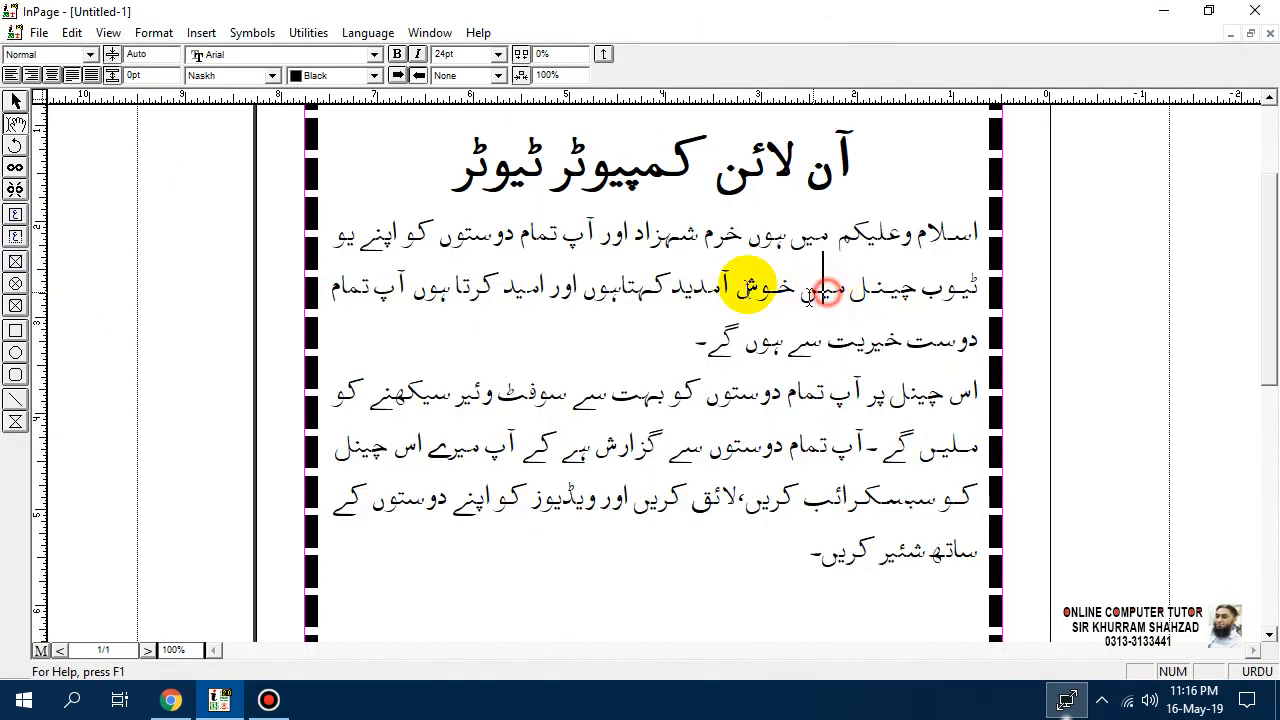
Step: Select both body paragraphs and try to set their First Line indent to 1 inch in the Paragraph Preferences
click(812, 540)
drag(915, 485, 1031, 214)
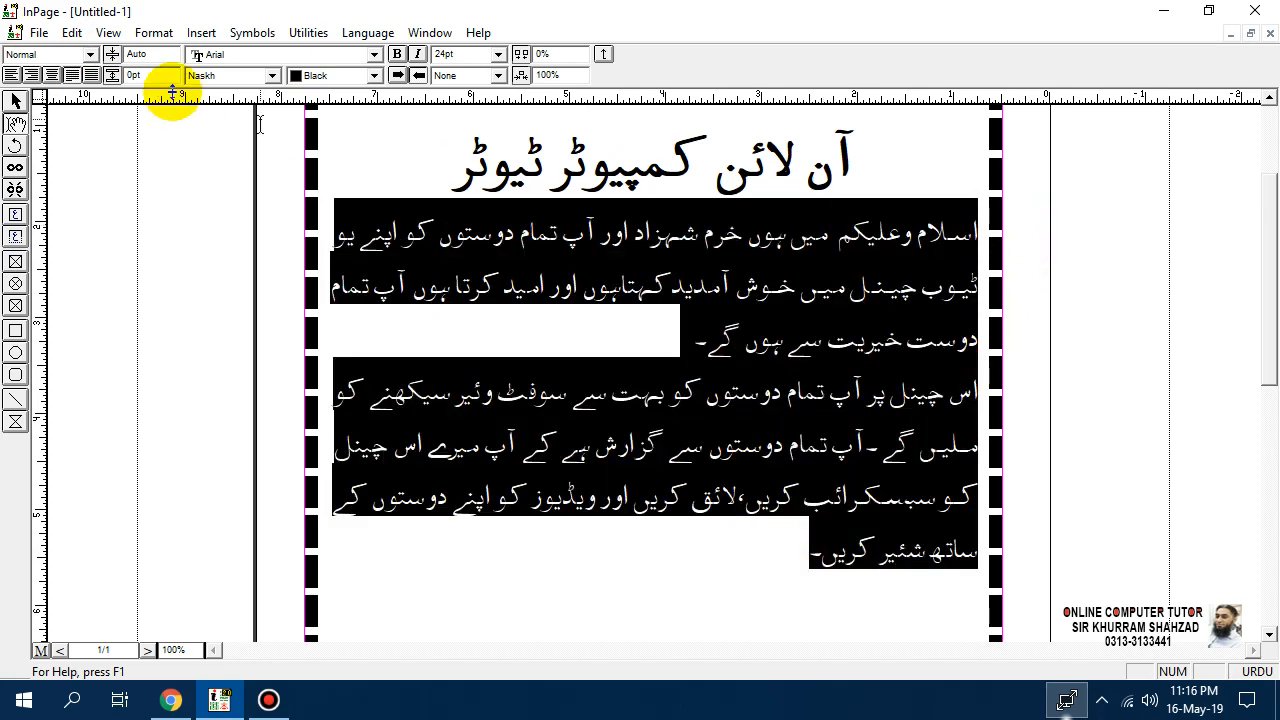
click(154, 32)
click(193, 78)
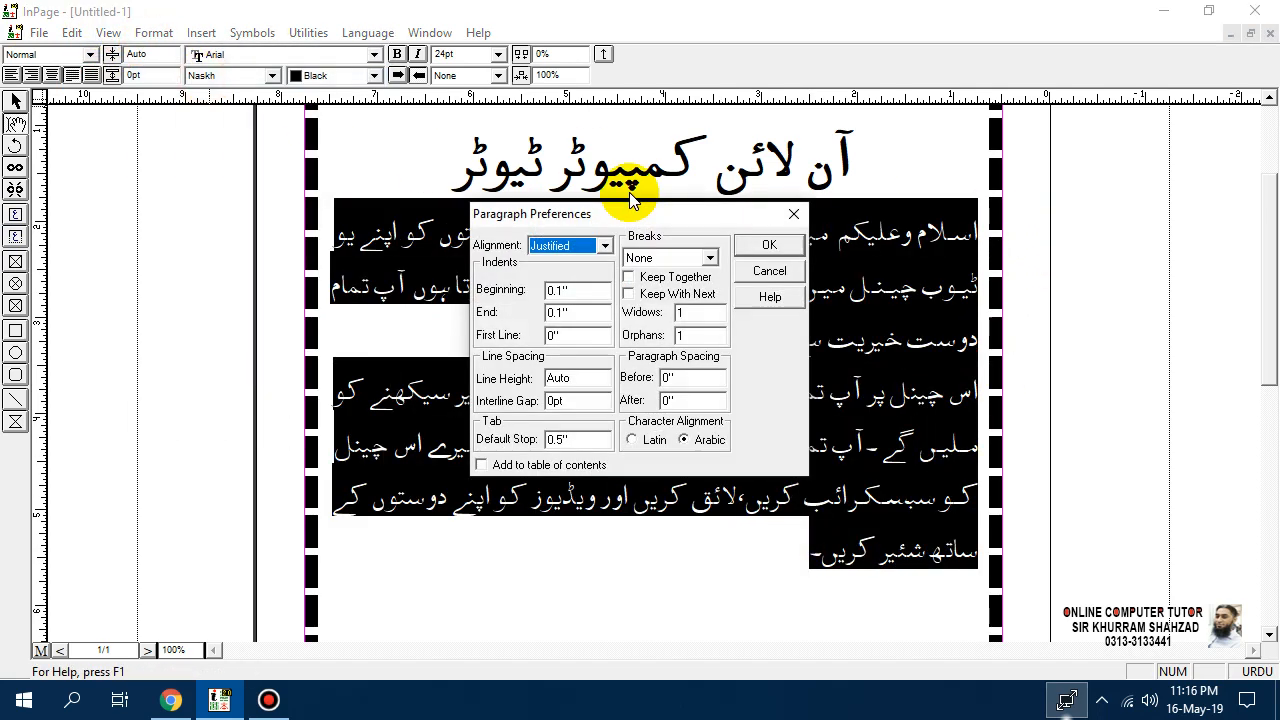
drag(606, 205, 204, 151)
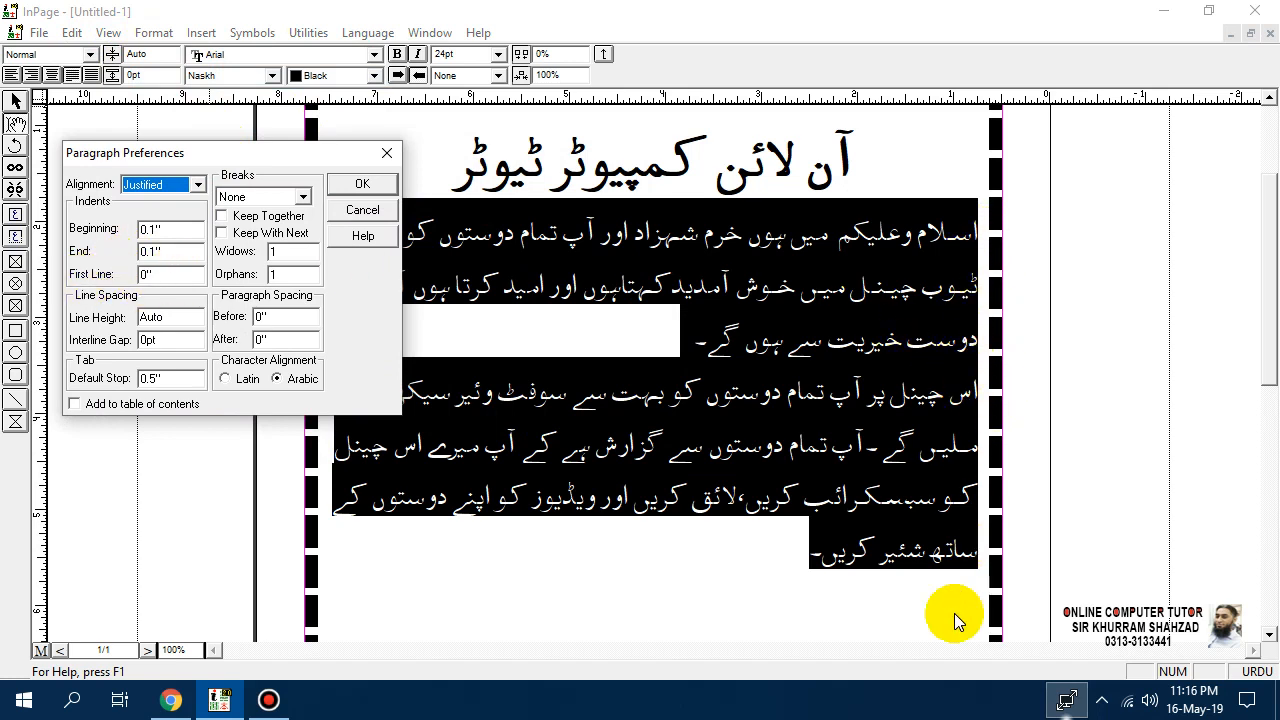
double_click(145, 276)
text(1)
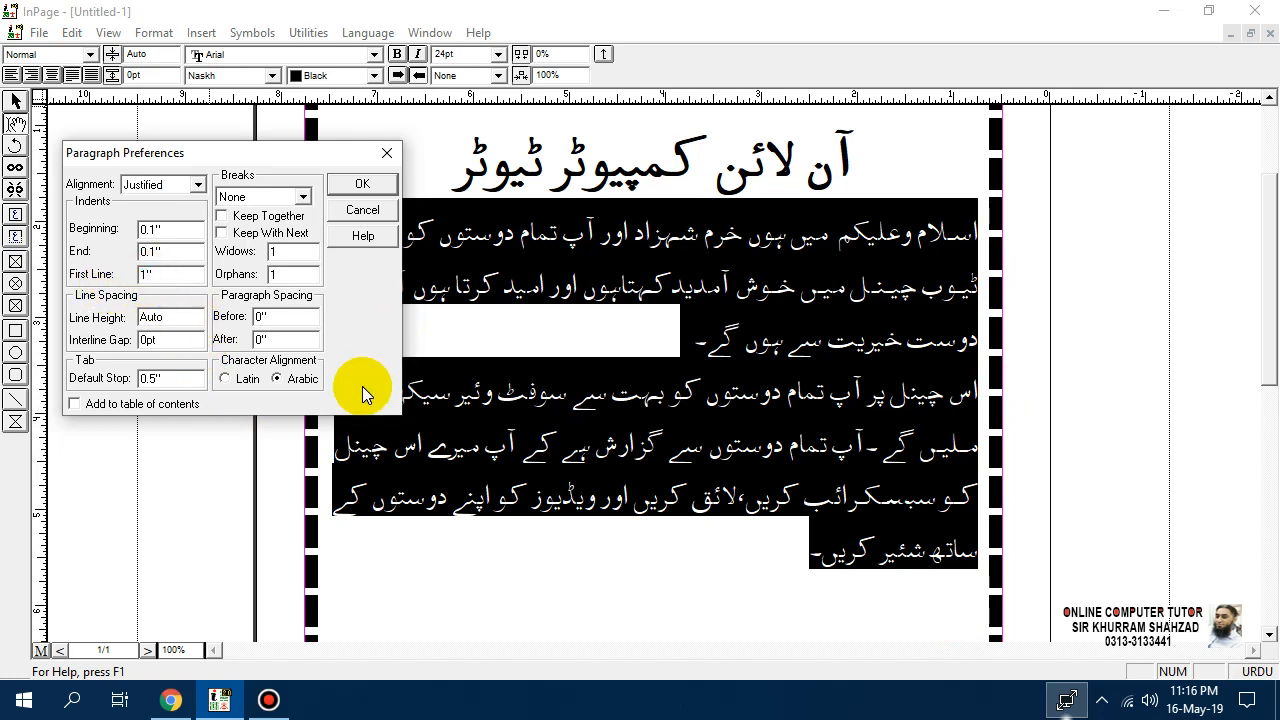
click(342, 186)
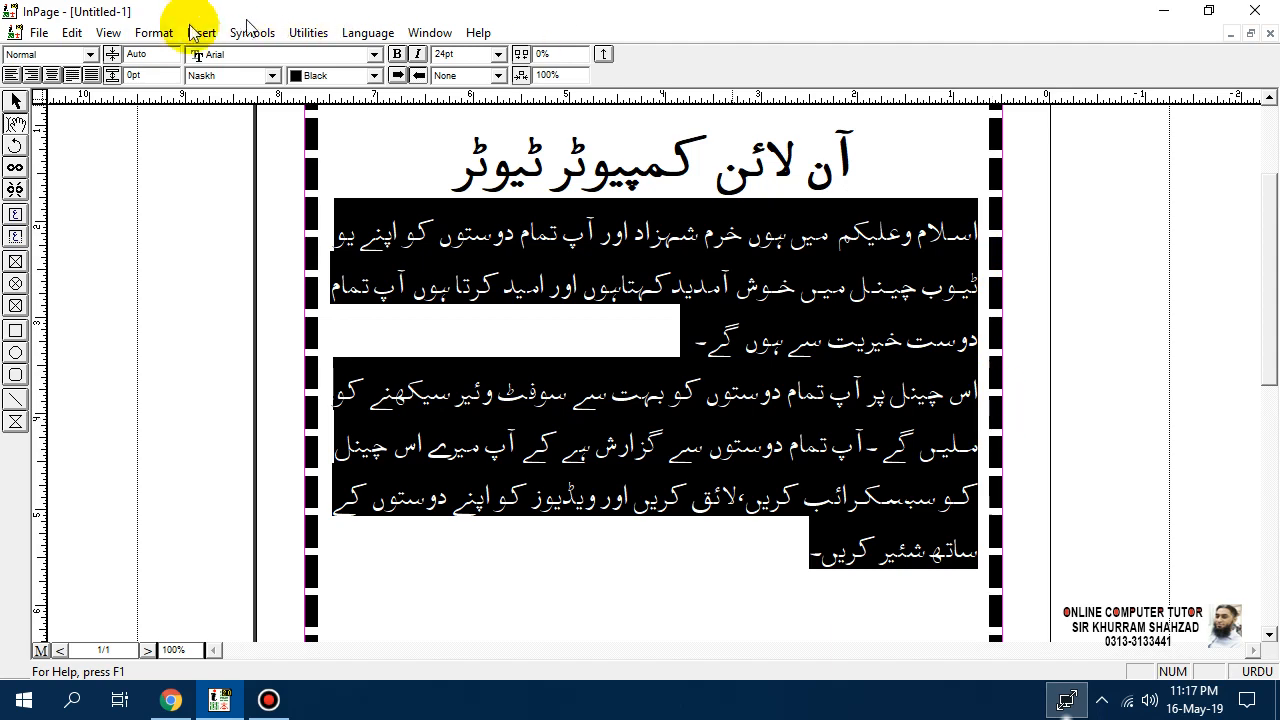
Step: Set the First Line indent of the selected body paragraphs to 1 inch in the Paragraph Preferences
click(154, 32)
click(170, 78)
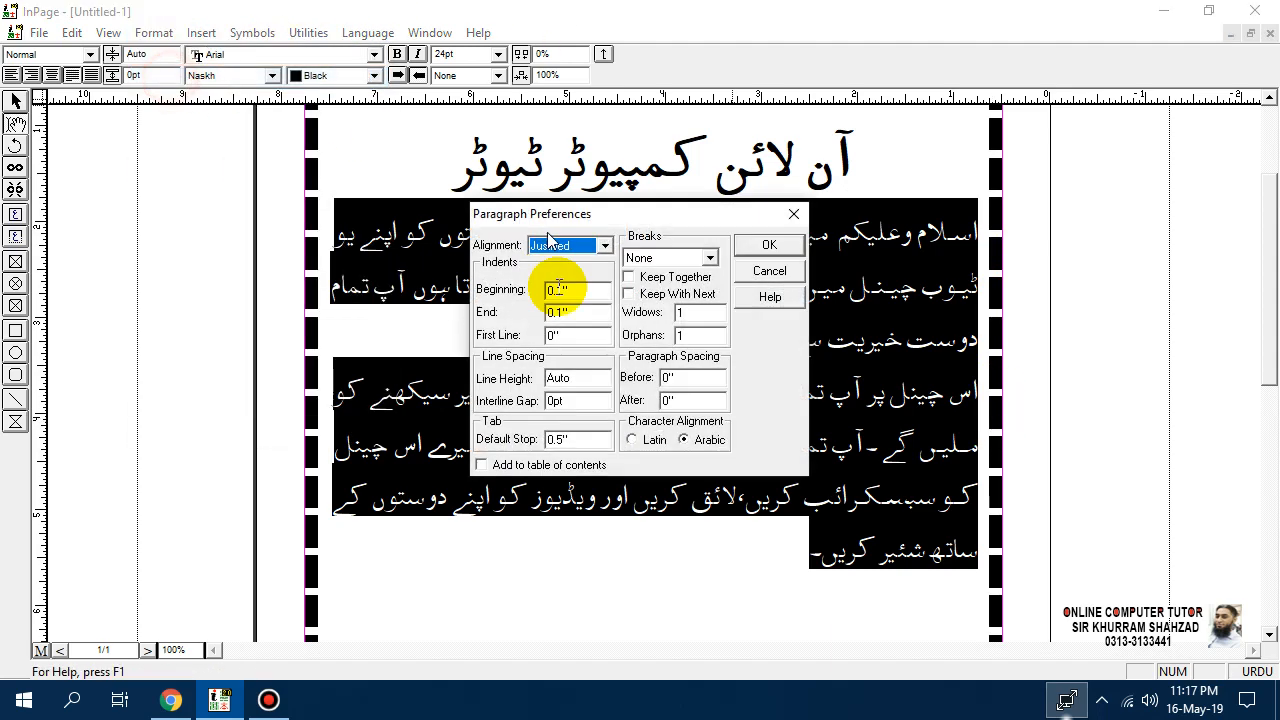
double_click(551, 337)
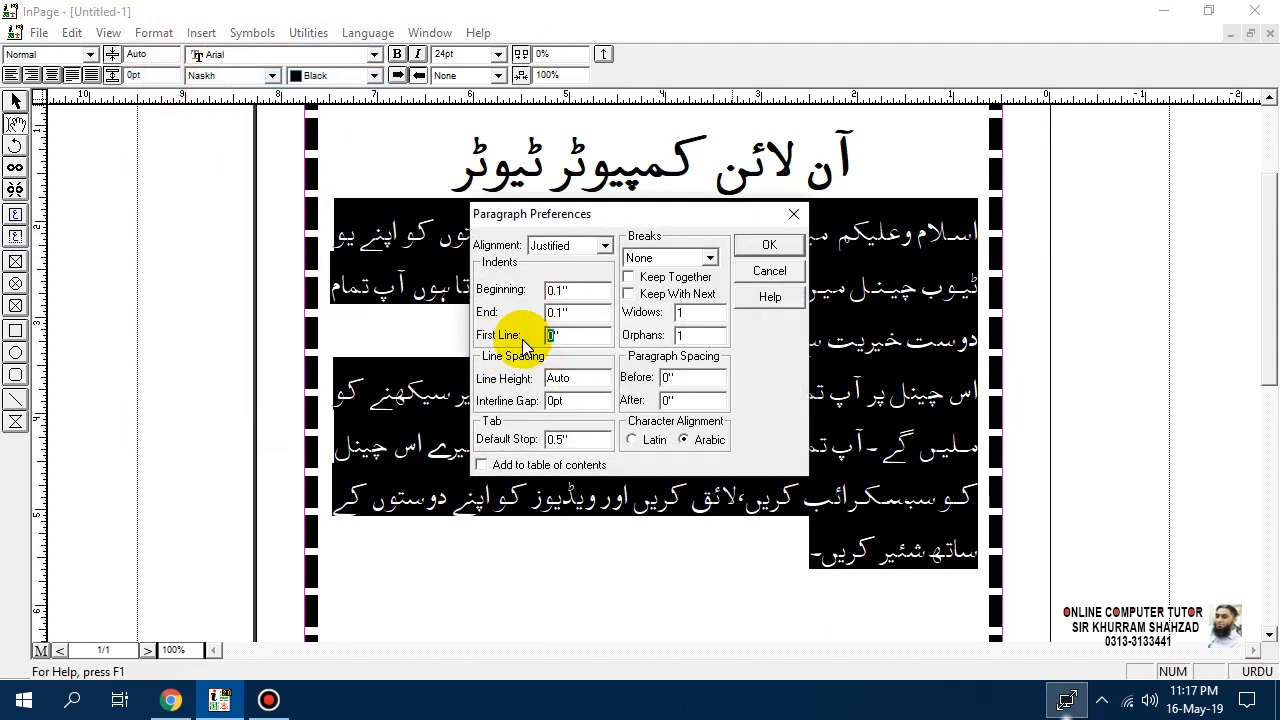
text(1)
click(769, 247)
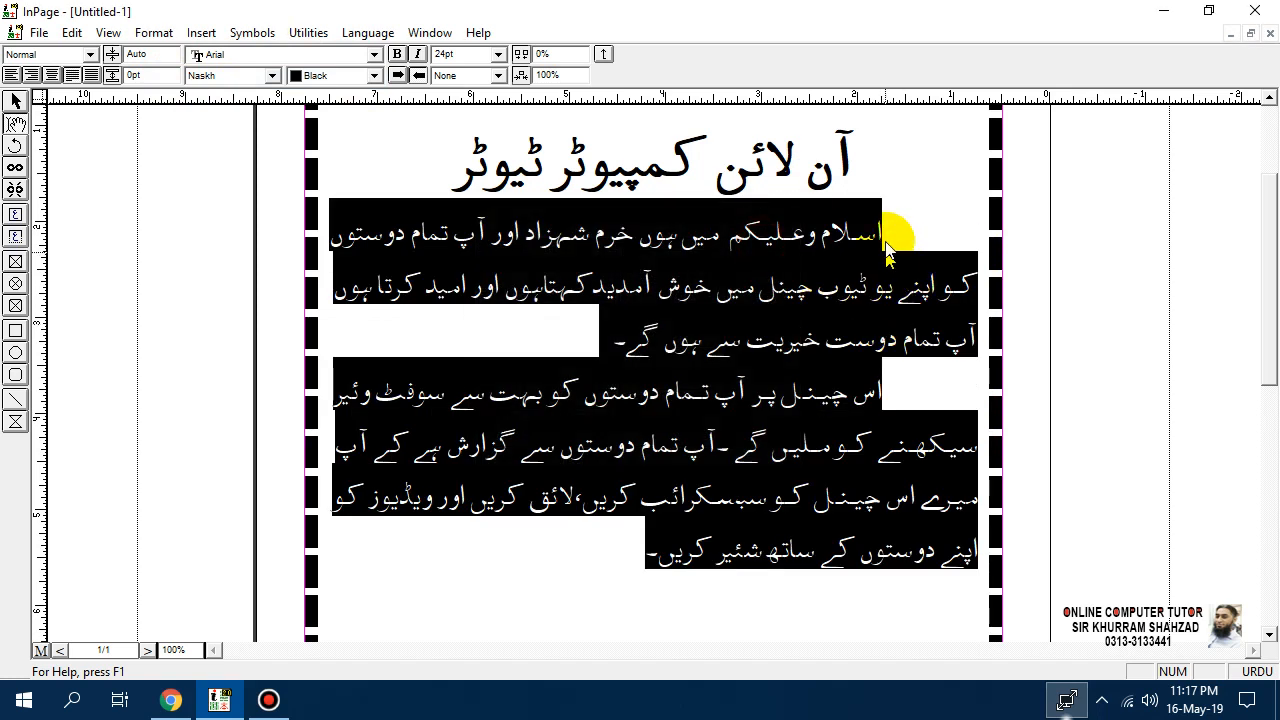
Step: Clear the selection and reselect both body paragraphs below the heading, from the end of the text upward
click(883, 400)
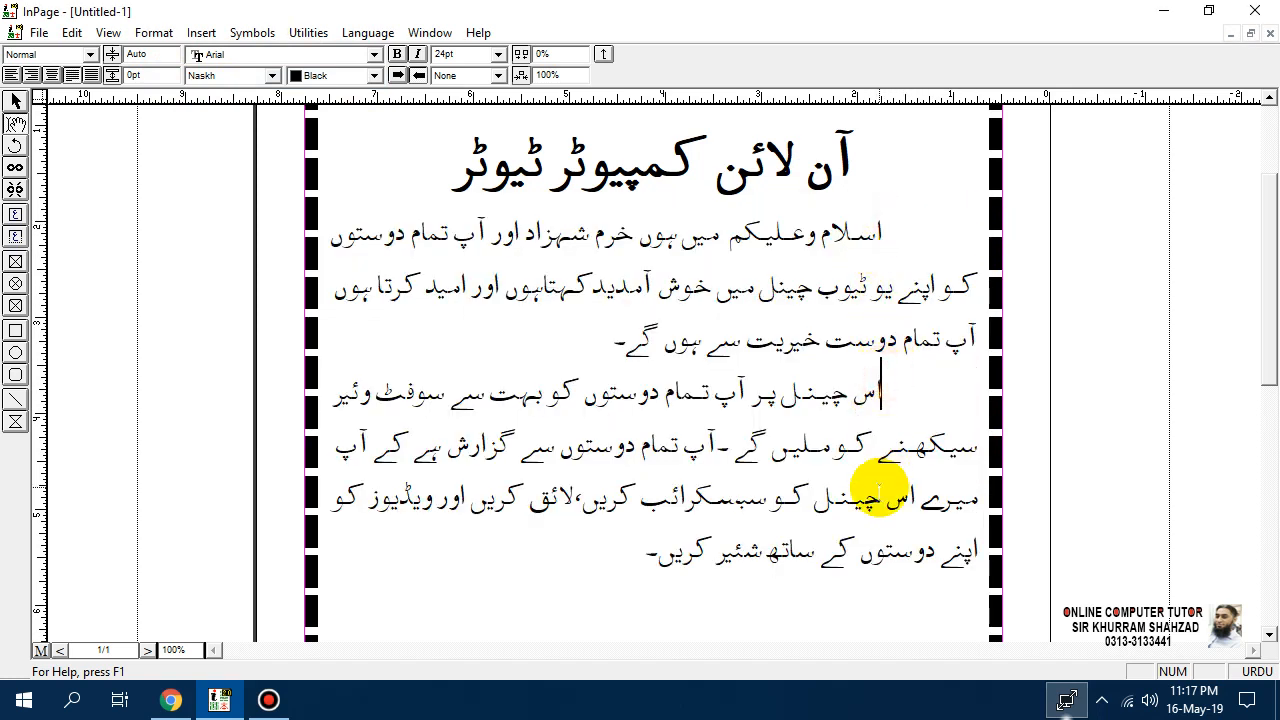
click(907, 250)
click(928, 240)
click(914, 376)
click(645, 552)
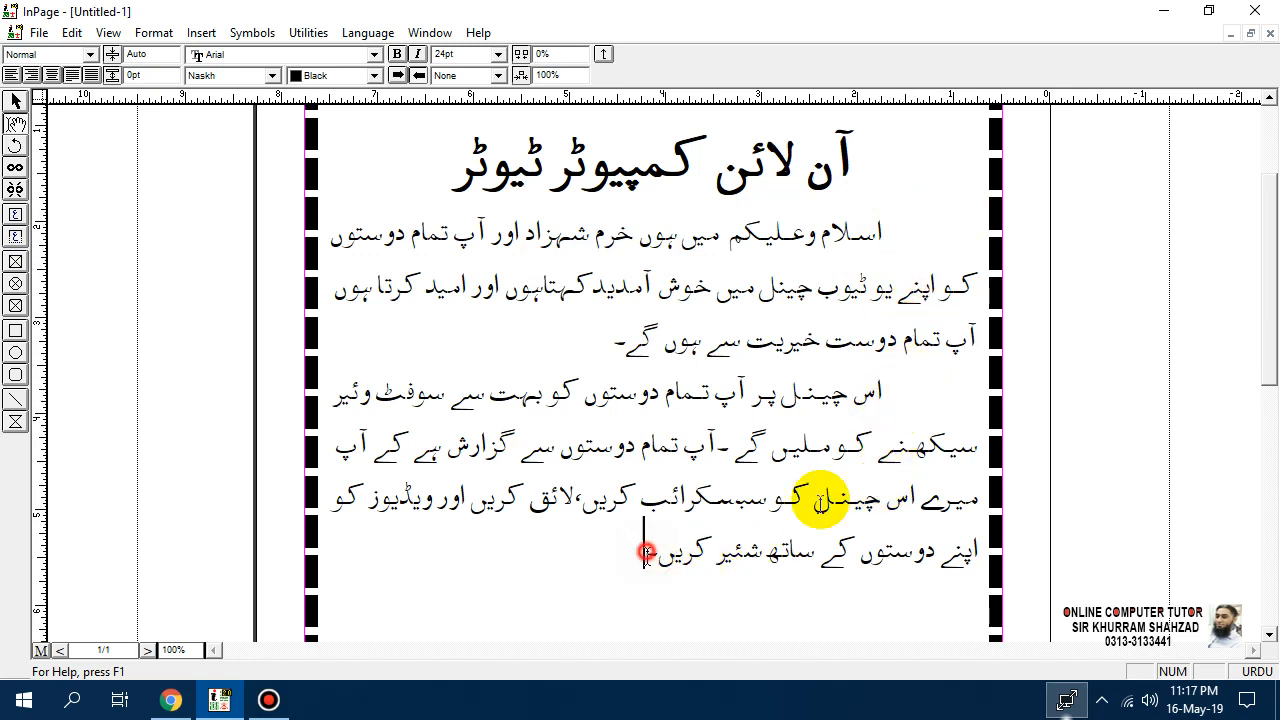
drag(645, 552, 1046, 223)
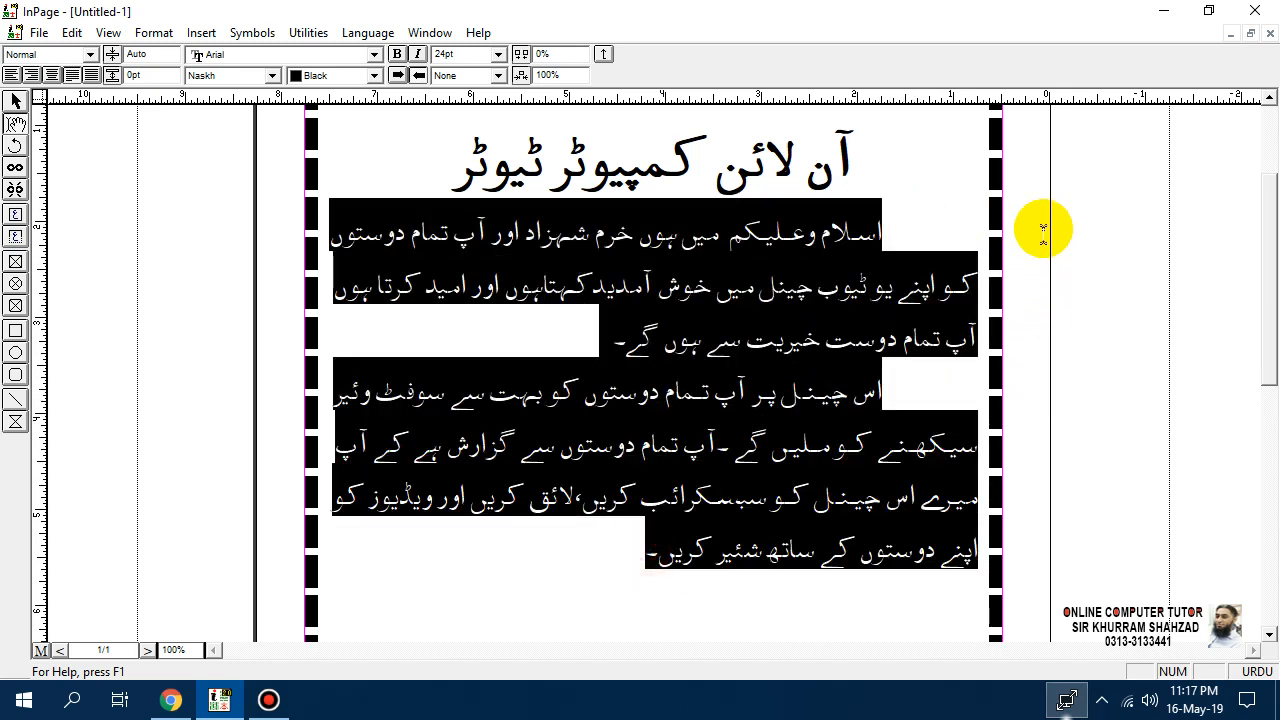
click(155, 33)
click(240, 77)
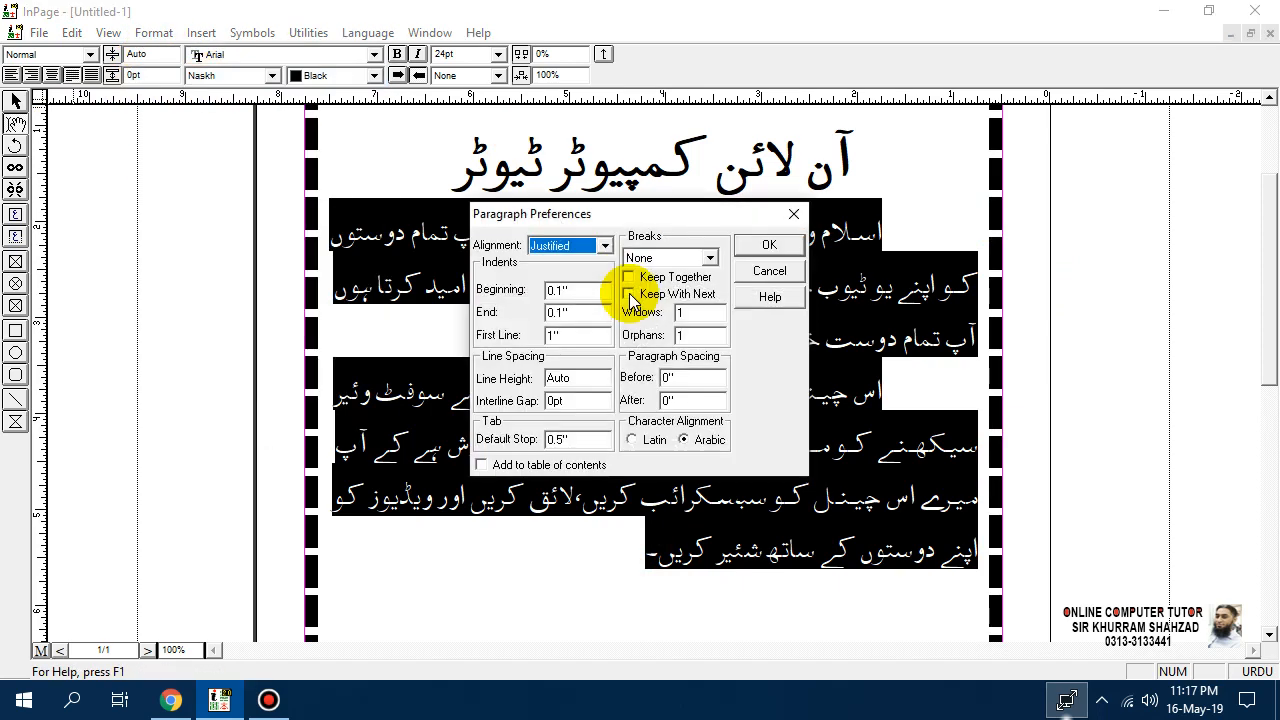
drag(650, 220, 293, 133)
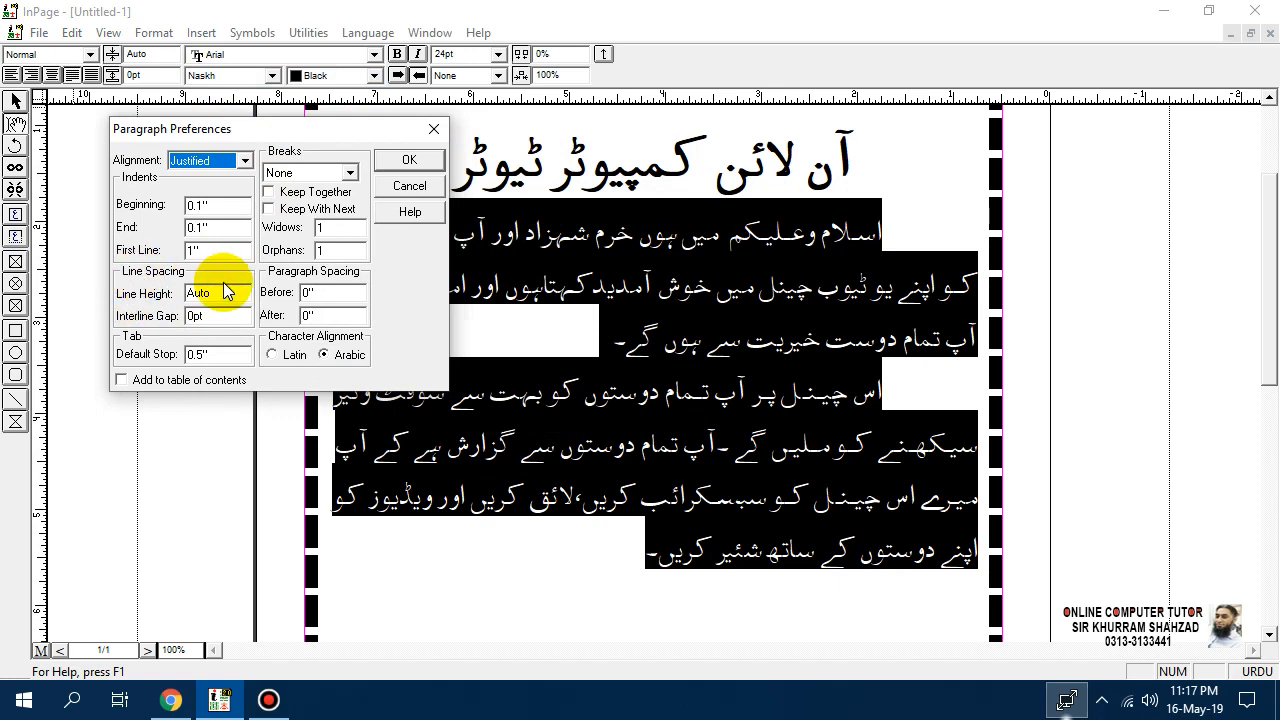
double_click(198, 292)
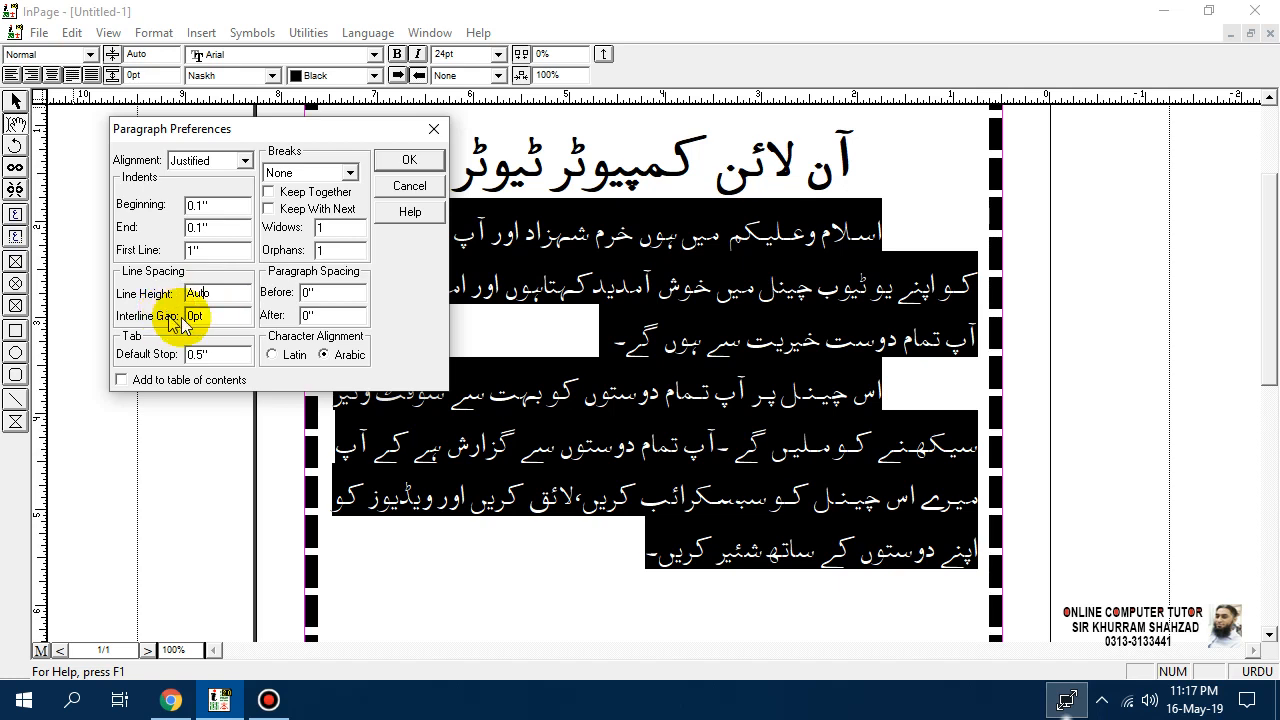
drag(233, 293, 150, 294)
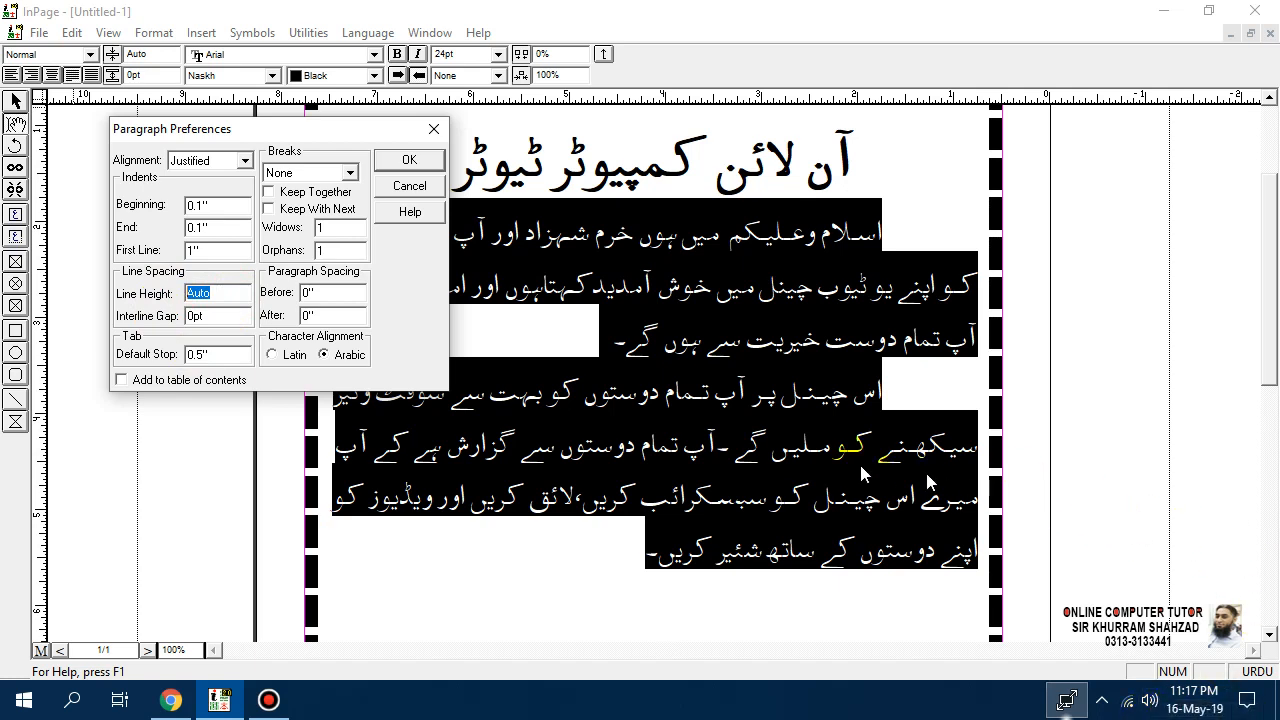
click(410, 188)
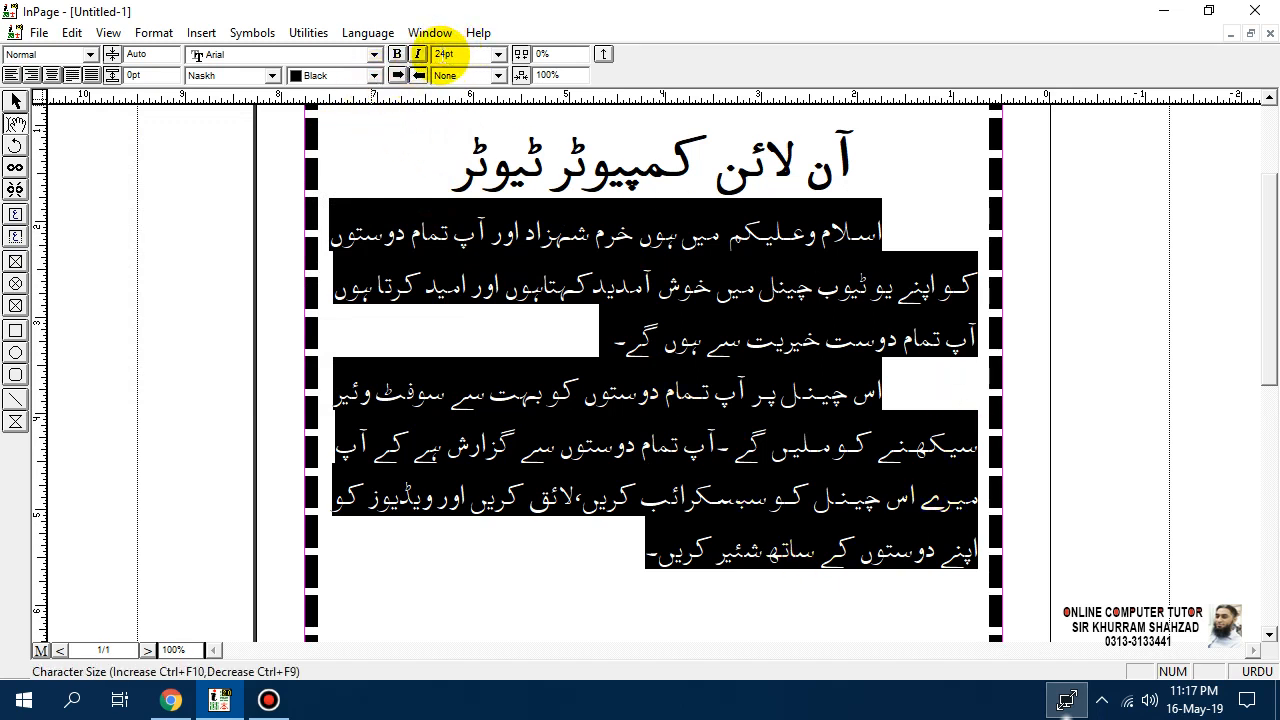
Step: Set the Line Height of the selected body paragraphs to 32 pt in the Paragraph Preferences
key(ctrl+shift+f)
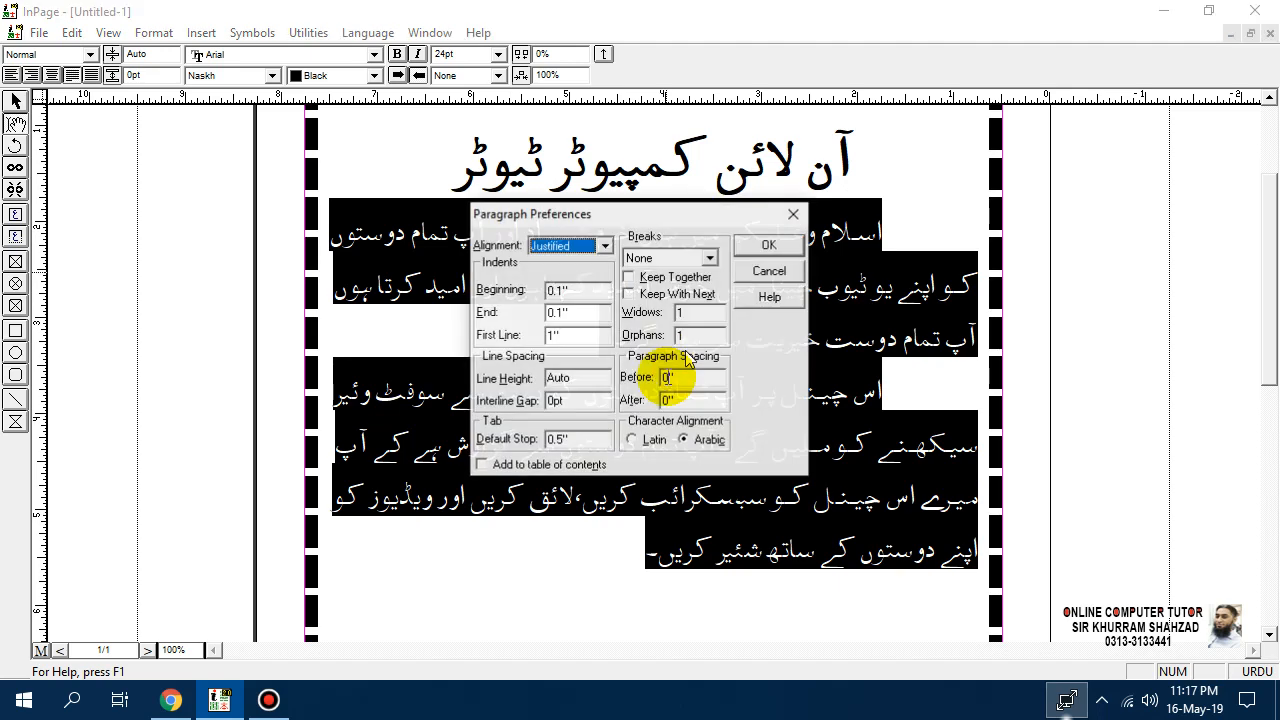
drag(643, 218, 320, 245)
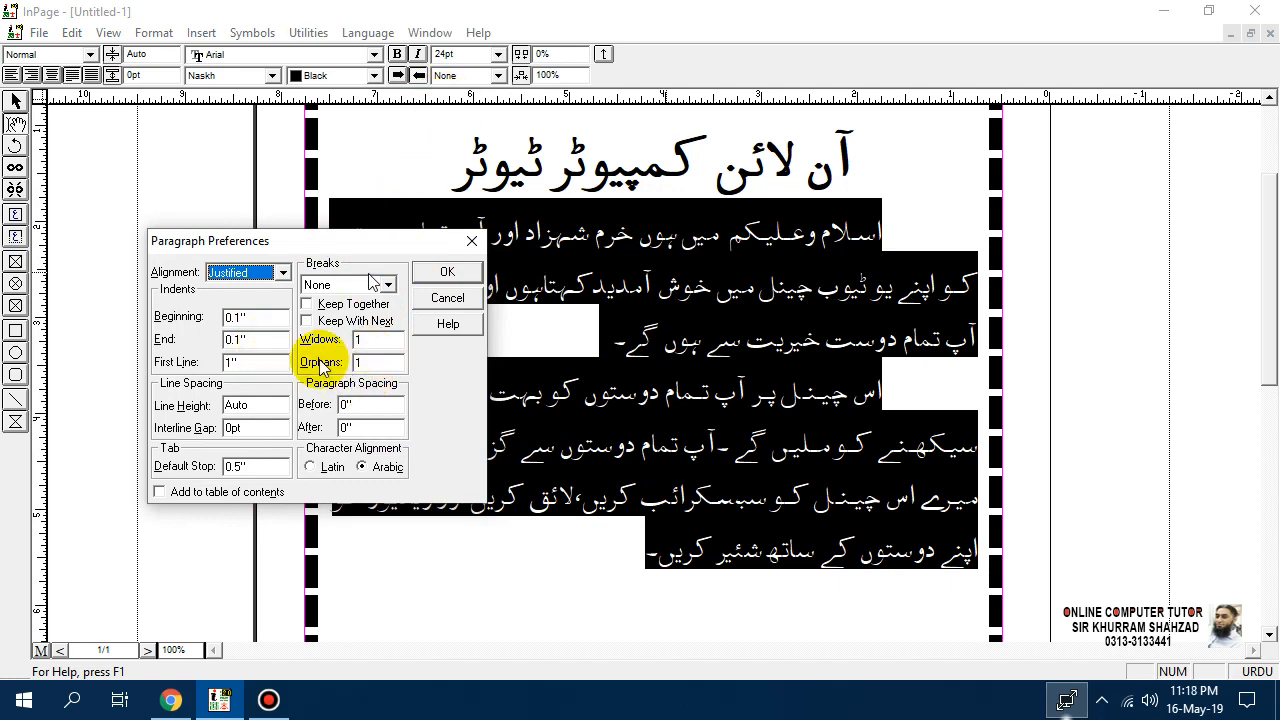
double_click(240, 405)
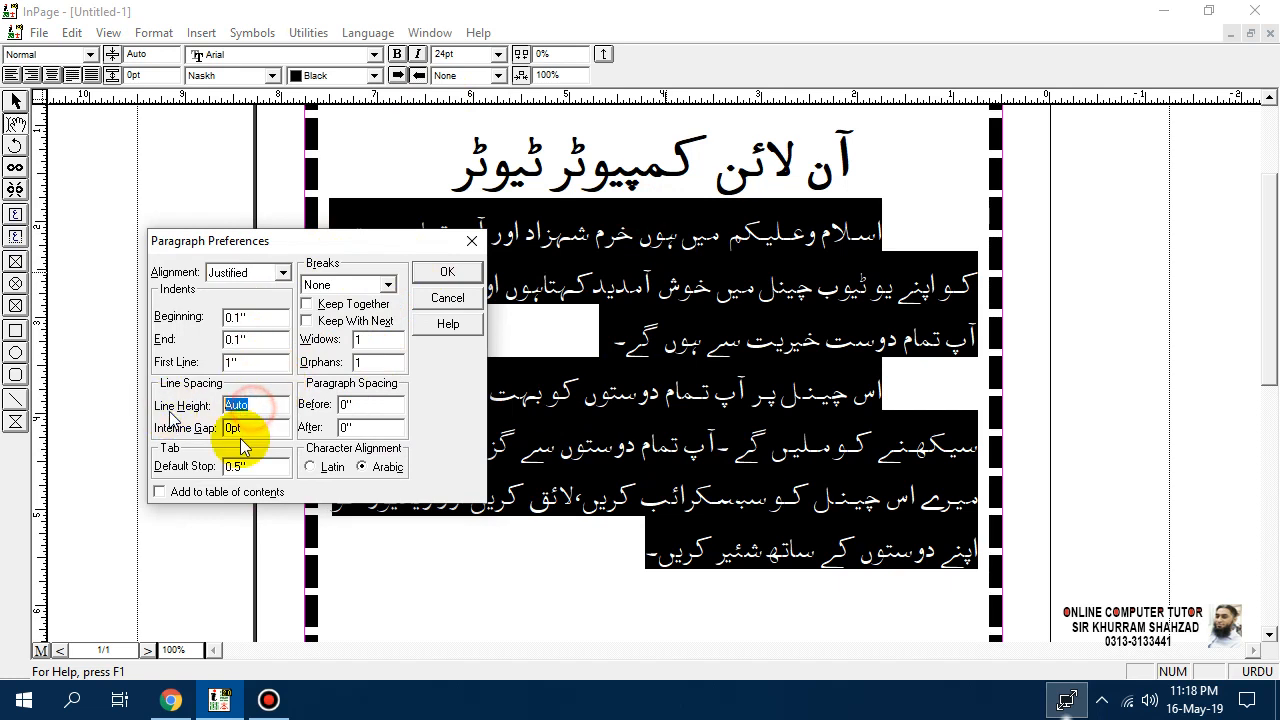
text(32)
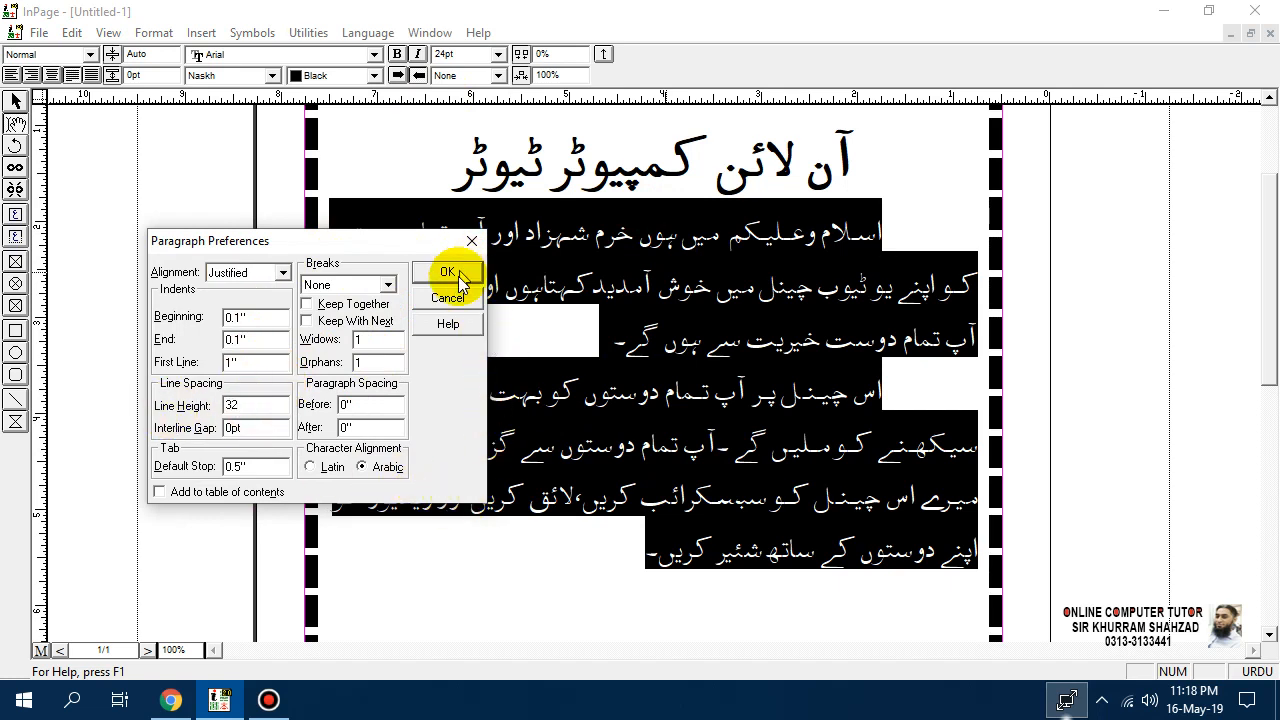
click(452, 274)
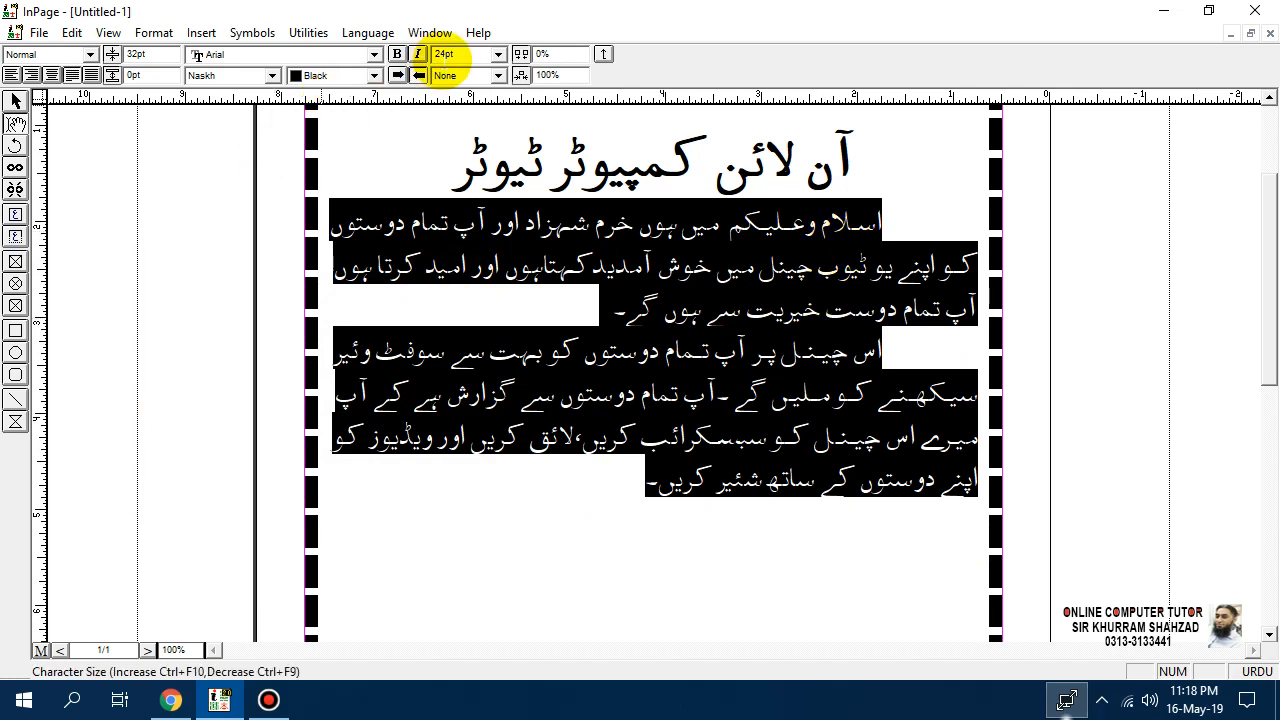
key(ctrl+shift+f)
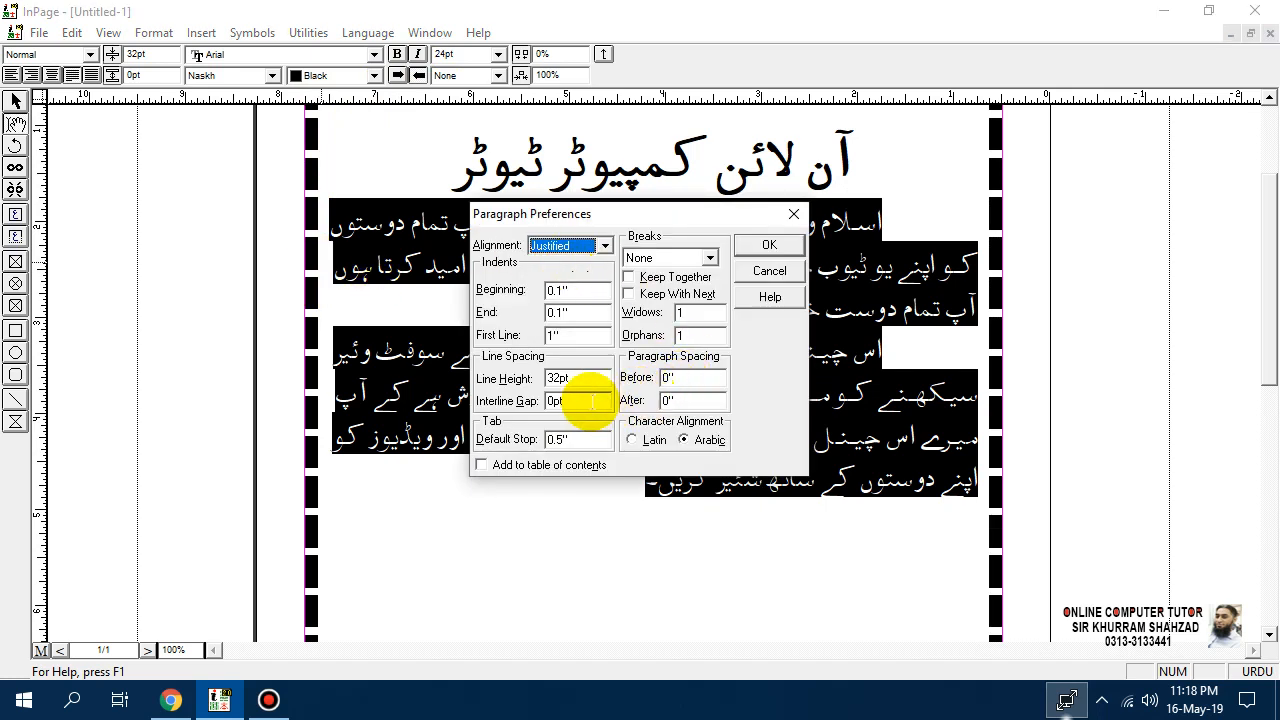
click(779, 278)
click(838, 347)
click(870, 181)
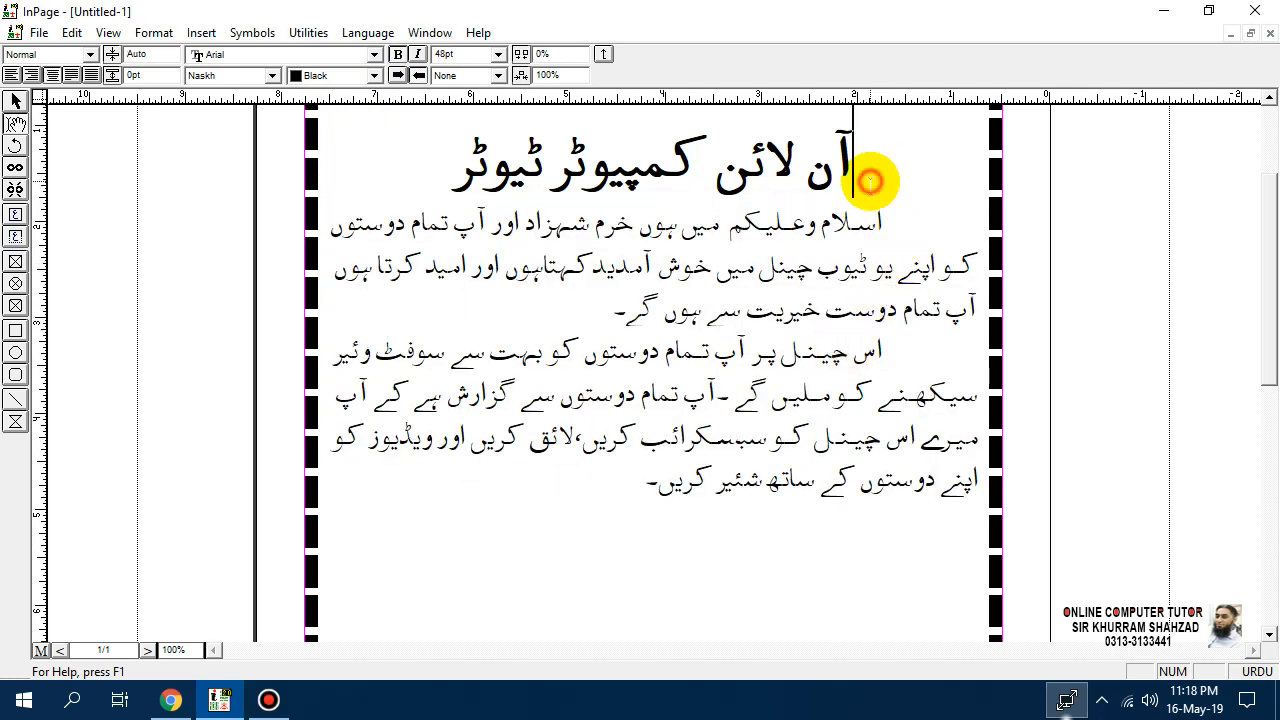
click(818, 176)
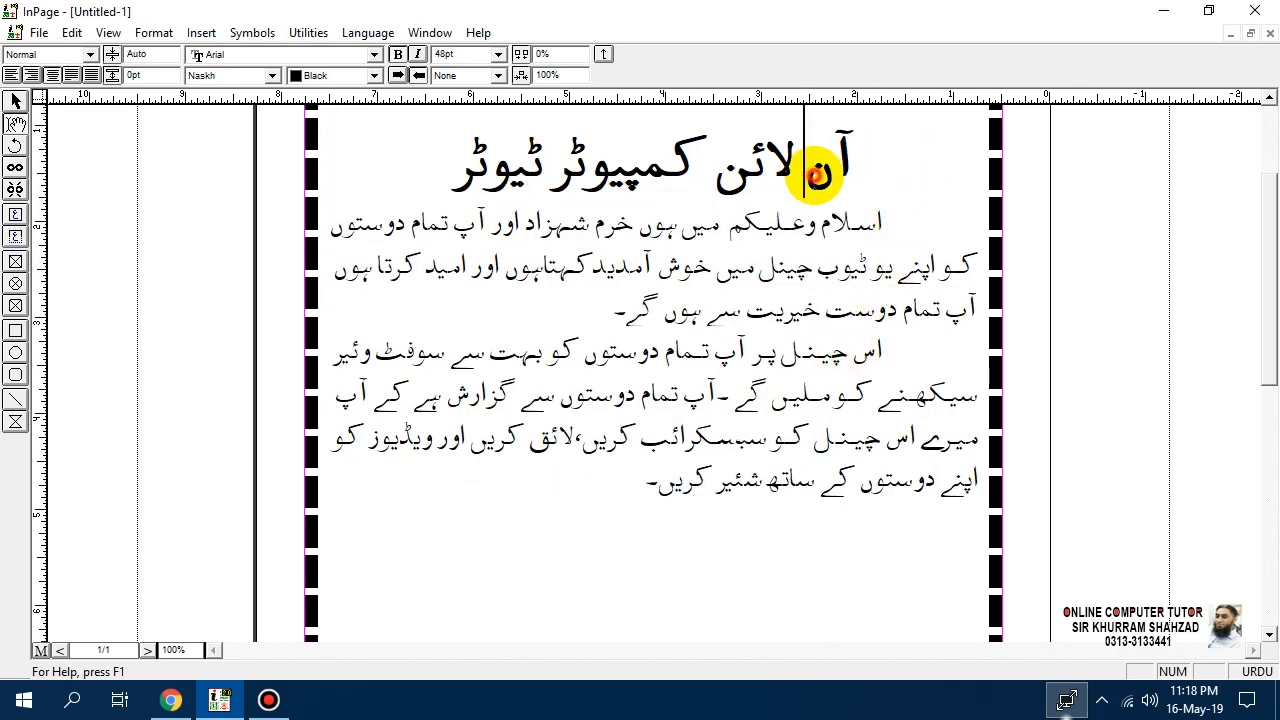
click(877, 163)
click(882, 210)
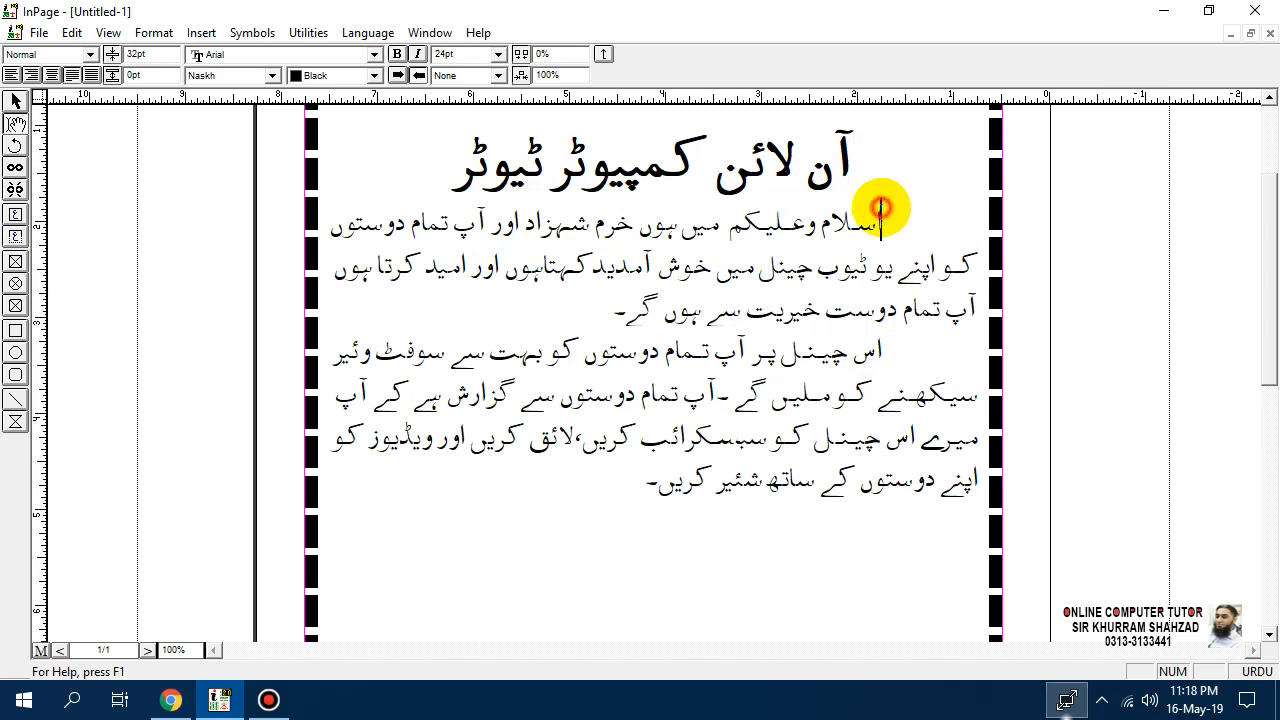
Step: Place the cursor in the heading and set its Interline Gap to 2 pt in the Paragraph Preferences
click(878, 165)
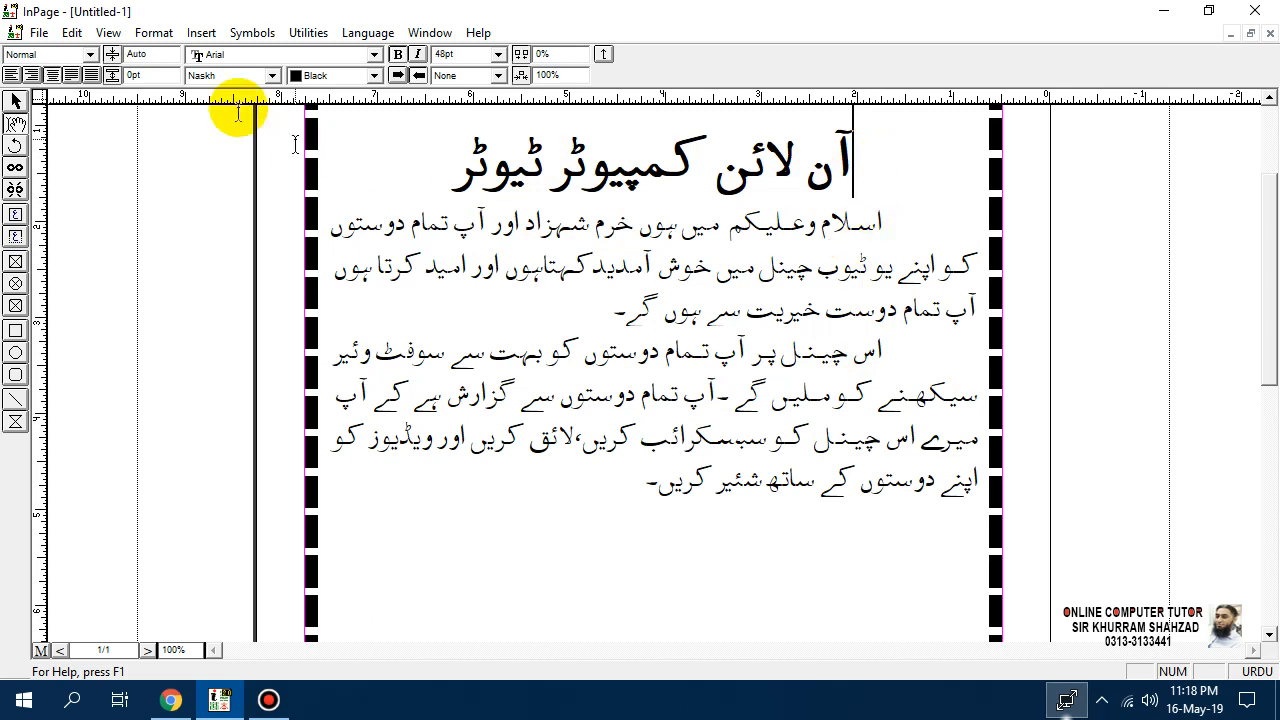
click(201, 33)
mouse_move(153, 33)
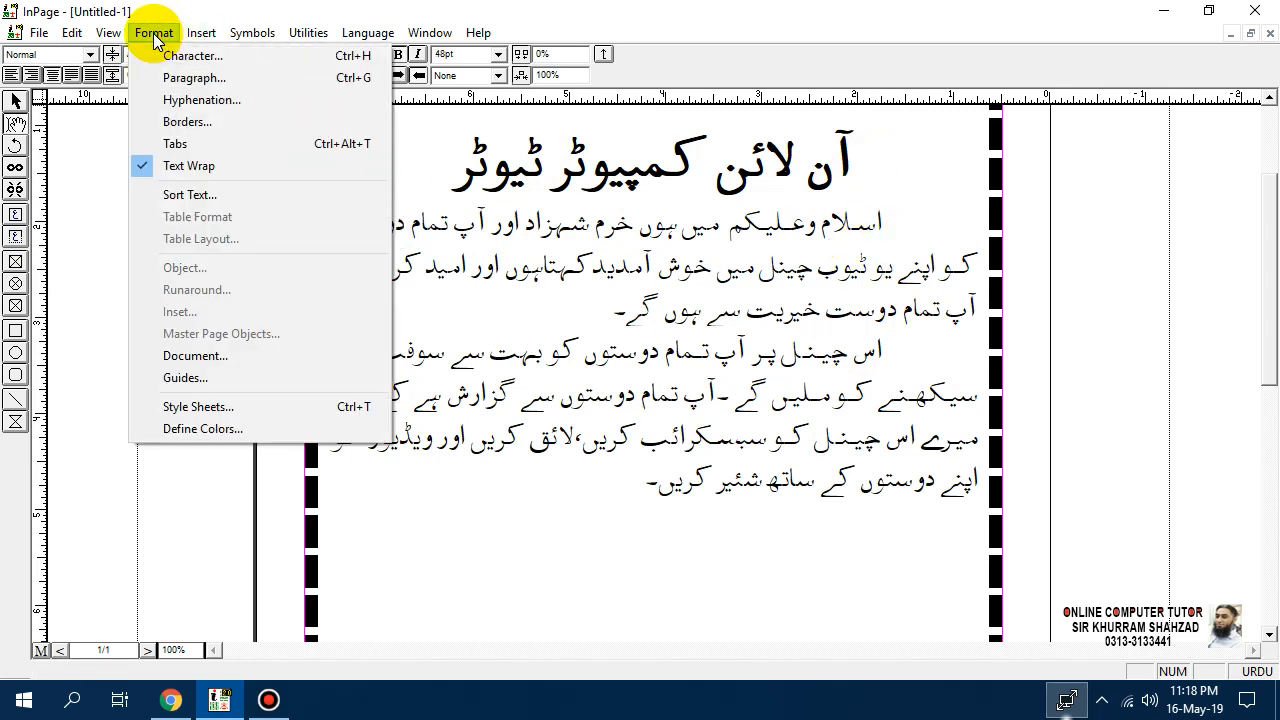
click(170, 78)
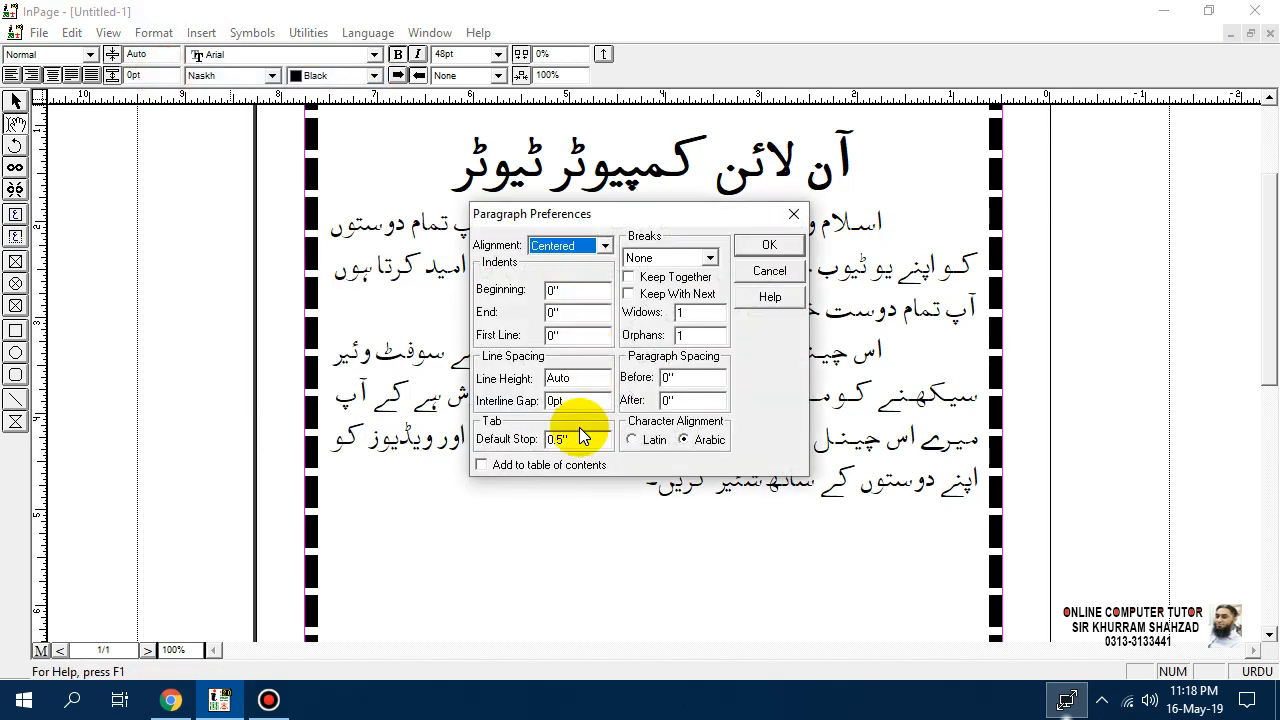
drag(553, 401, 462, 400)
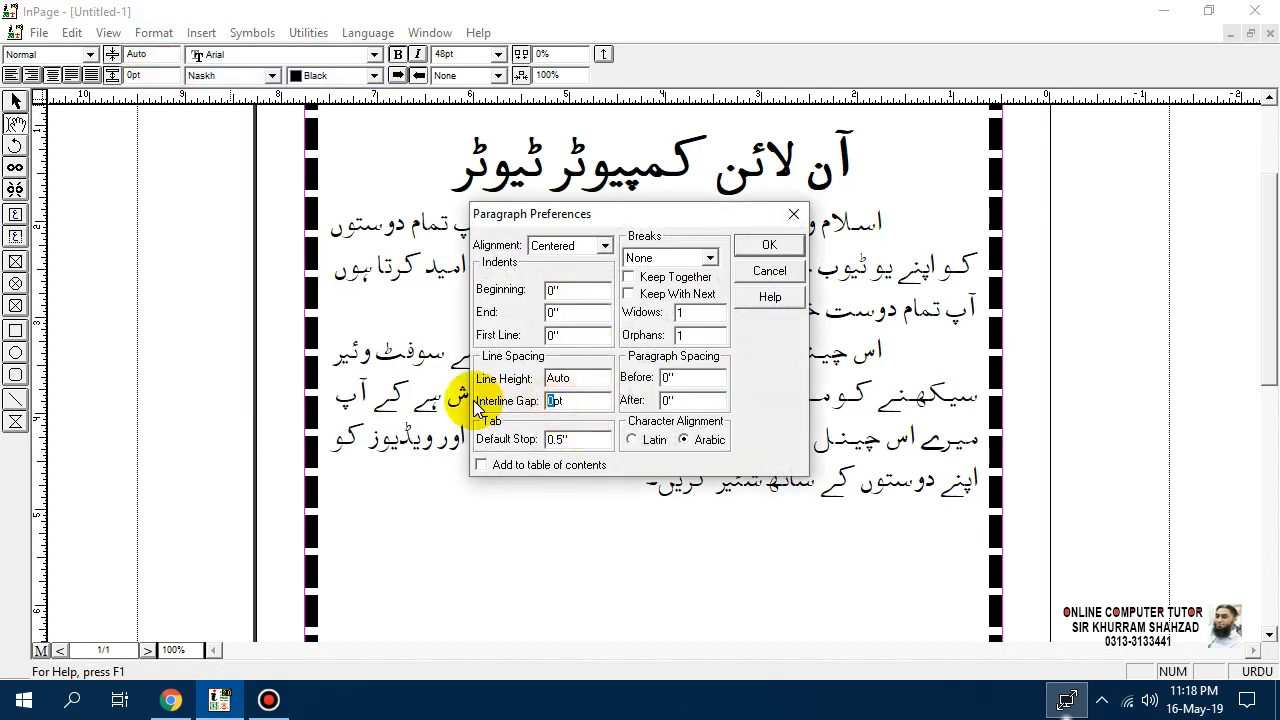
text(2)
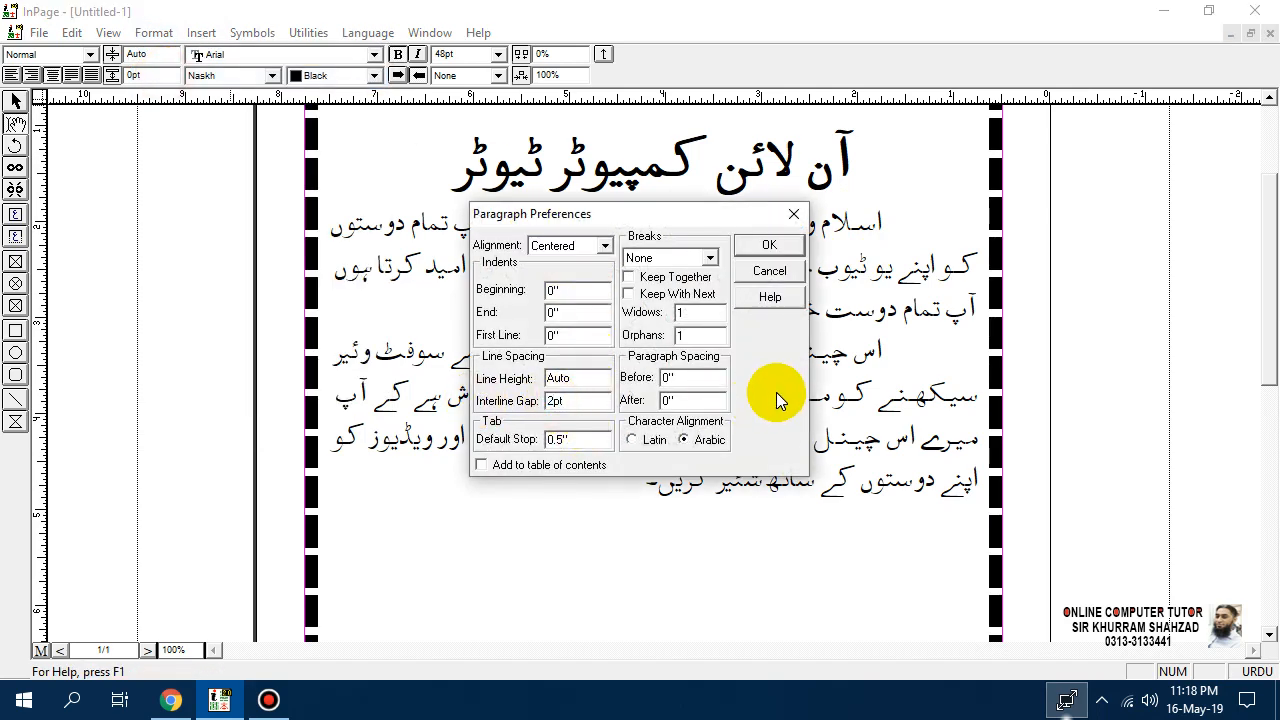
click(762, 246)
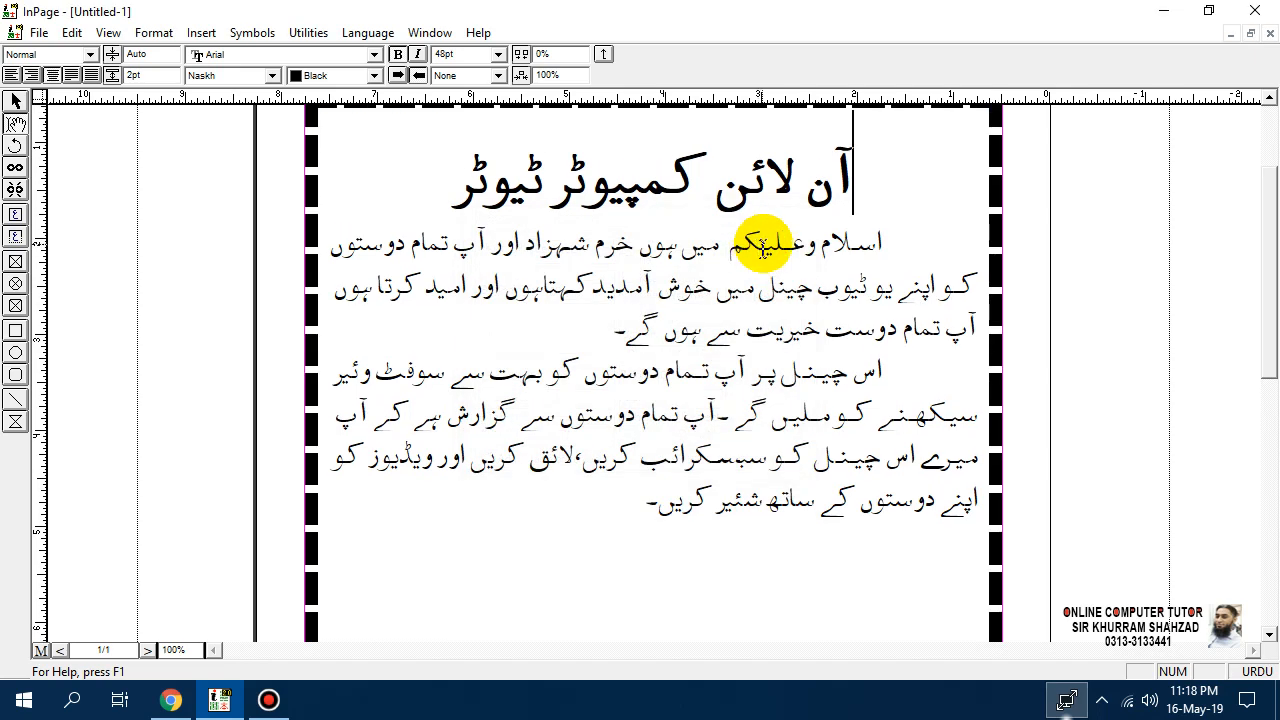
Step: Place the cursor in the first body paragraph and set its Interline Gap to 4 pt in the Paragraph Preferences
click(882, 236)
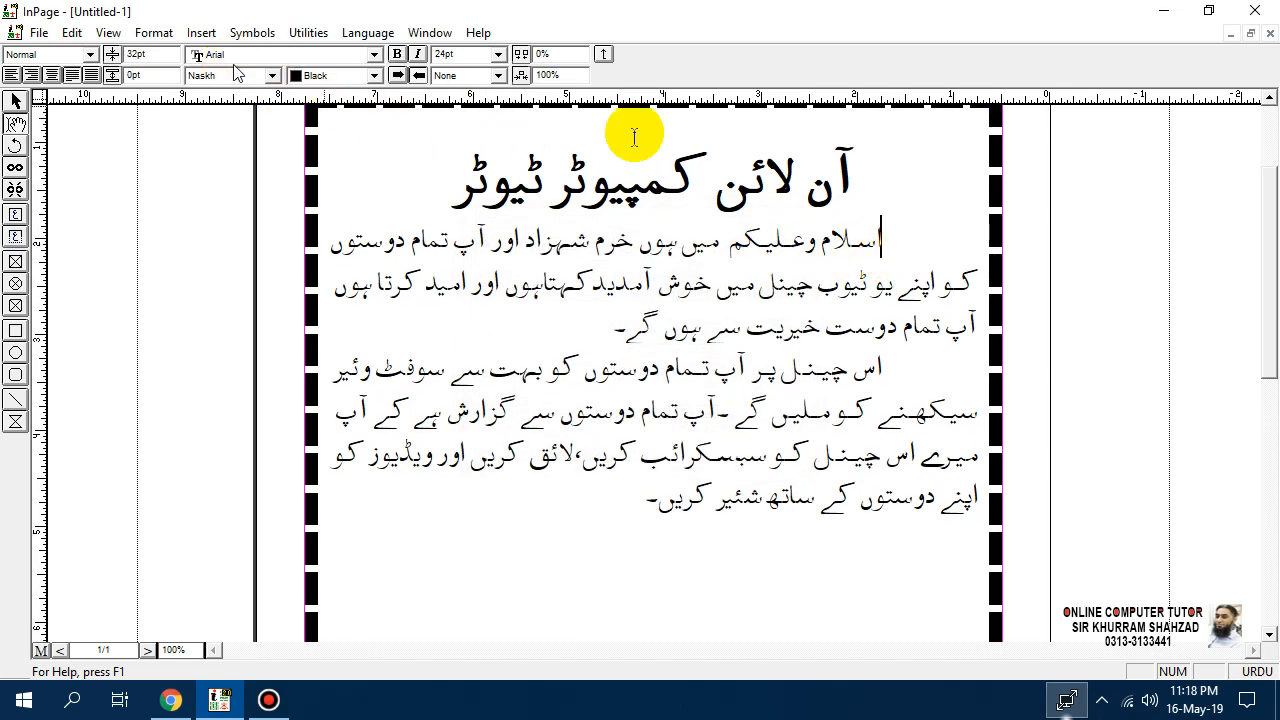
click(153, 32)
click(165, 77)
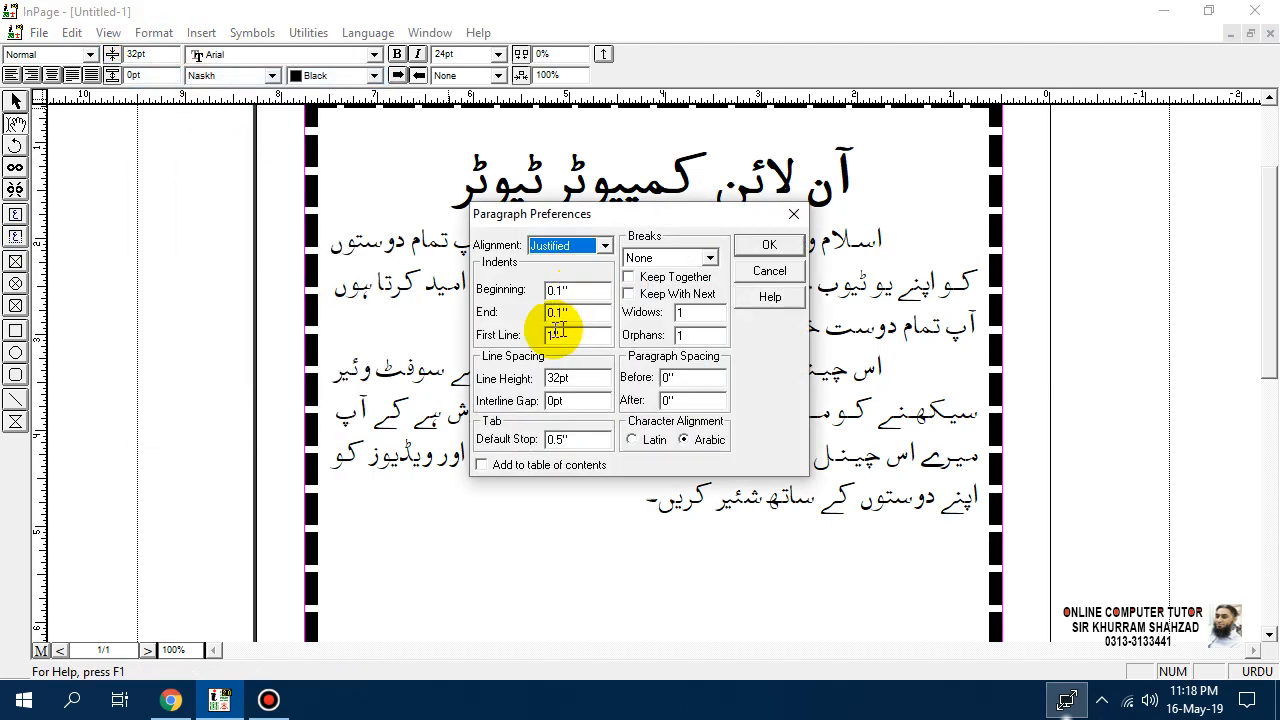
click(558, 377)
text(4)
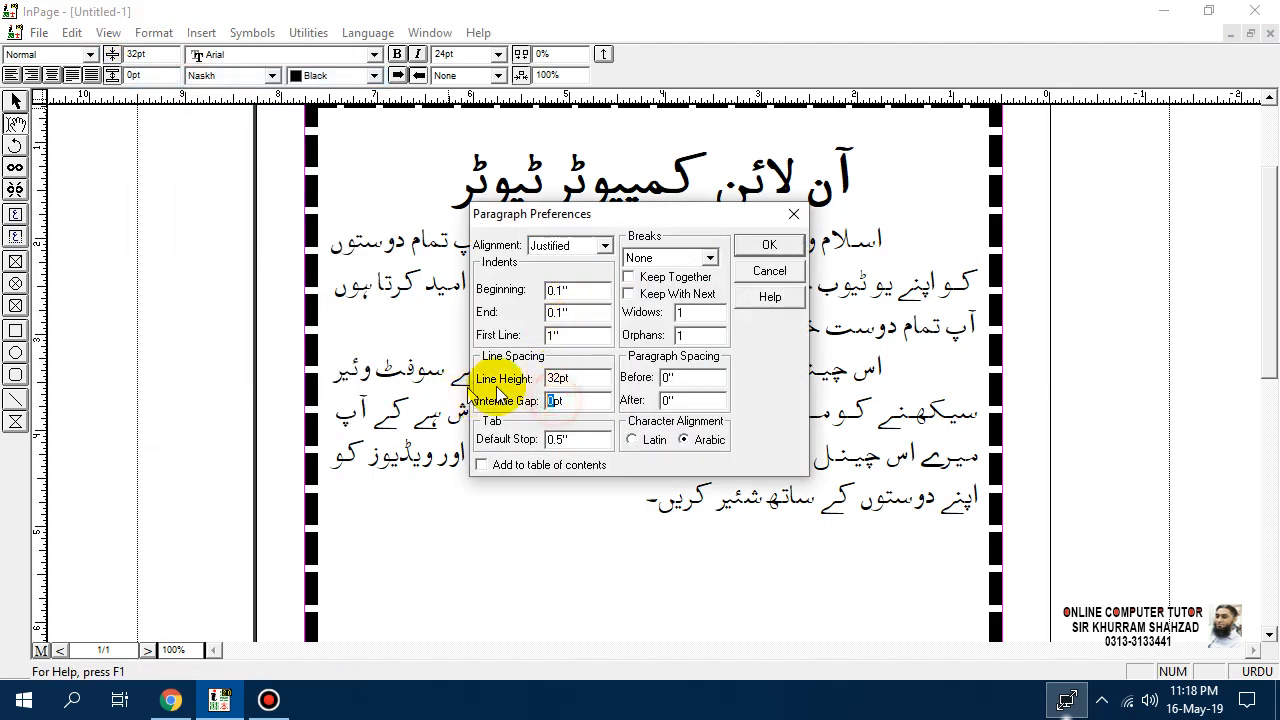
click(765, 248)
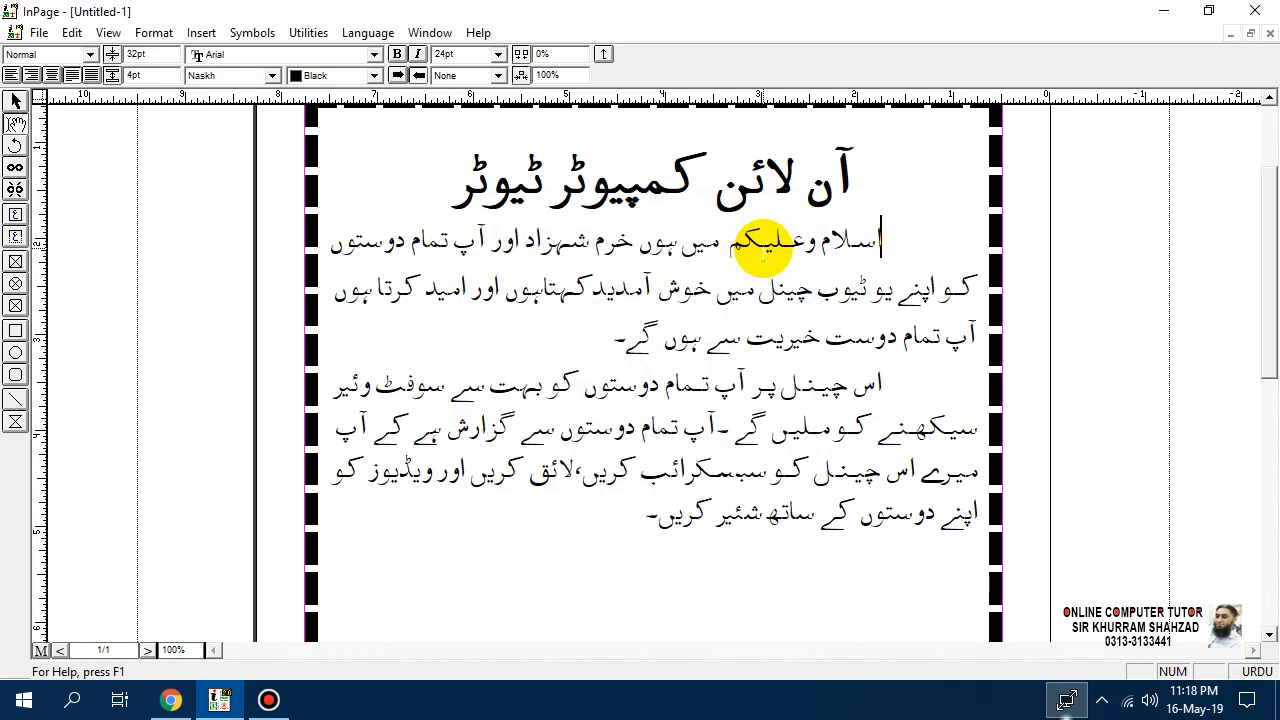
Step: Undo the last interline gap change, and try a 5 pt Interline Gap on the selected heading before reverting it
key(ctrl+z)
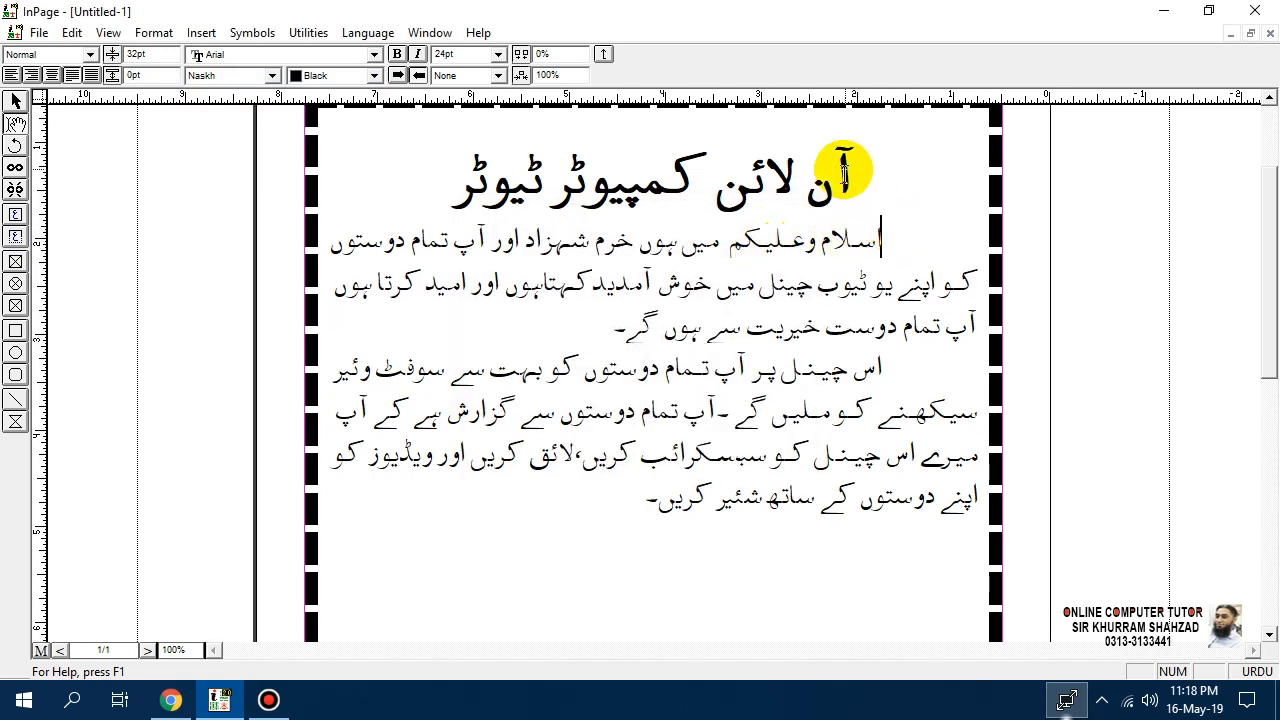
mouse_move(880, 230)
mouse_down()
mouse_move(903, 229)
mouse_move(693, 197)
mouse_move(900, 140)
mouse_move(866, 114)
mouse_move(906, 243)
mouse_move(880, 238)
mouse_up()
drag(471, 192, 434, 186)
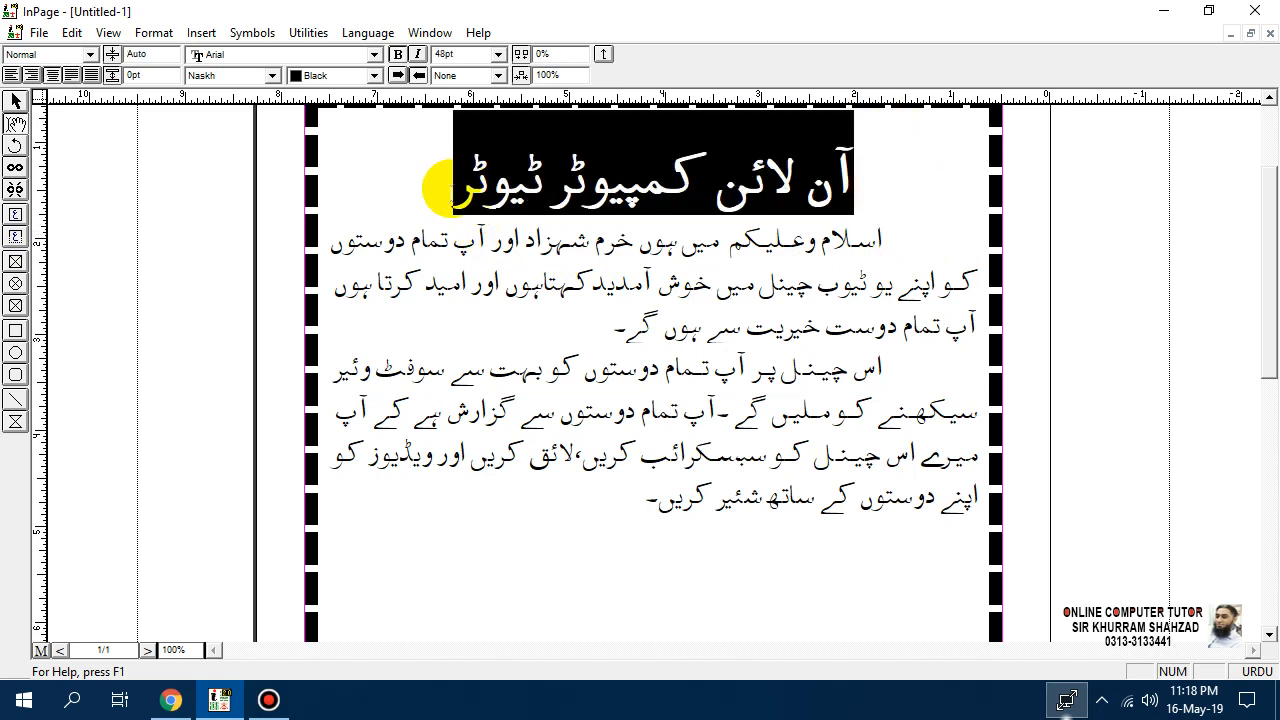
click(154, 32)
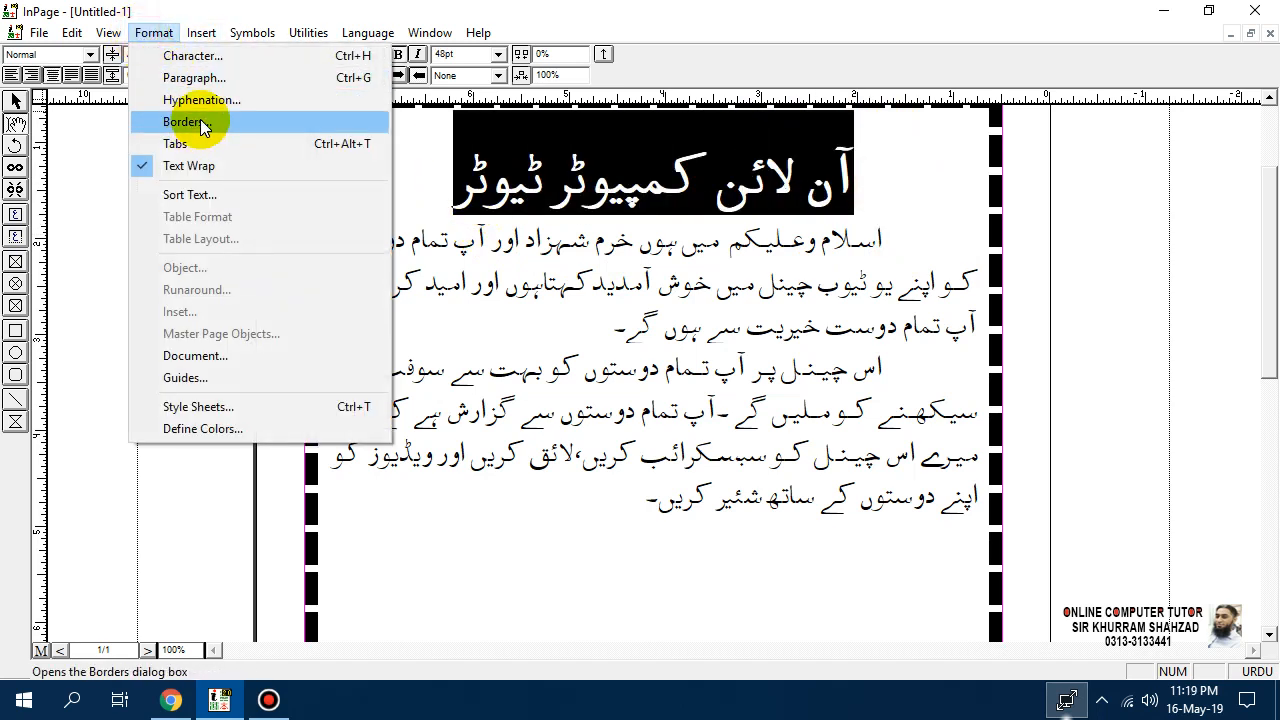
click(194, 77)
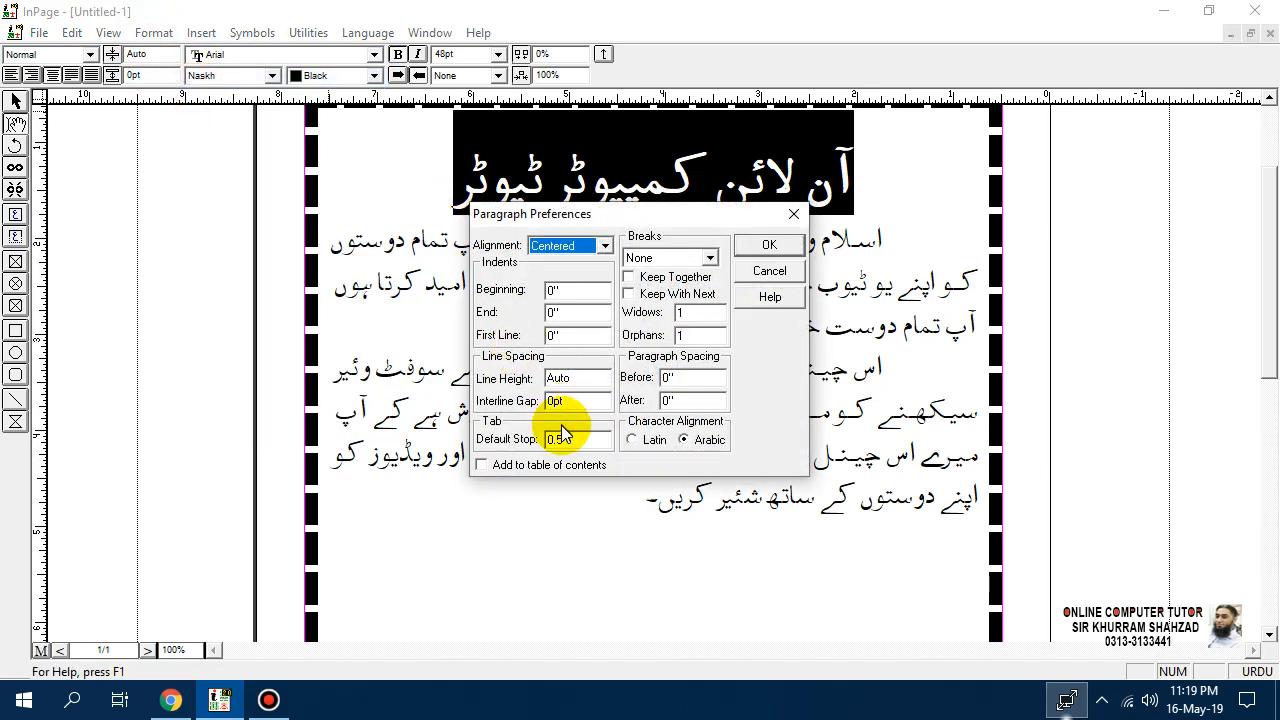
double_click(553, 400)
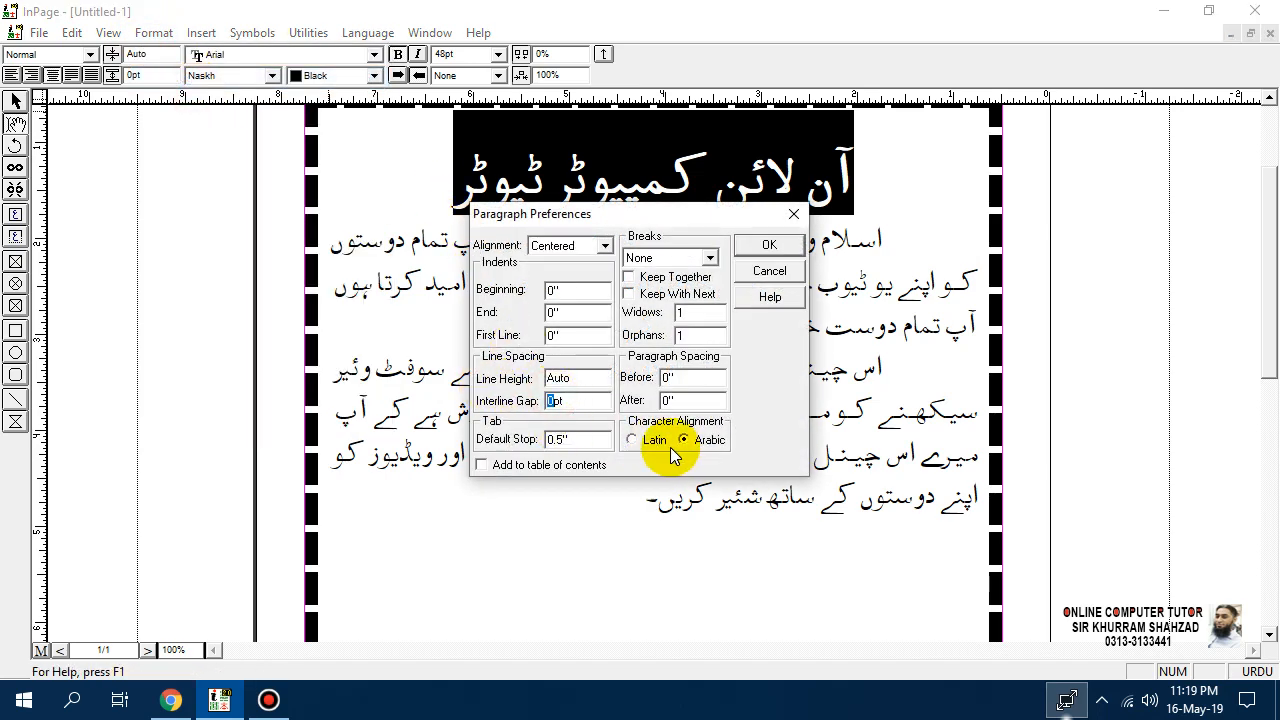
click(750, 247)
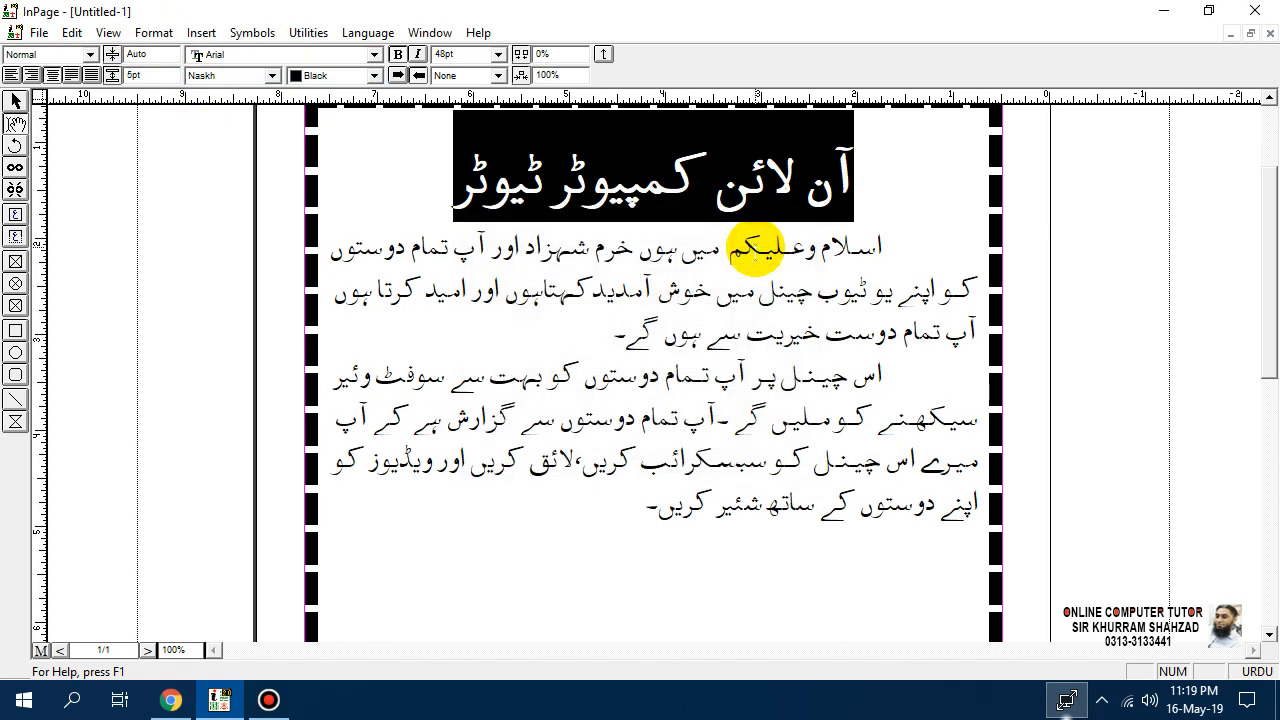
key(ctrl+z)
Step: Select the heading and the first line of the first body paragraph, and set their Interline Gap to 2 pt
click(854, 234)
drag(913, 236, 877, 190)
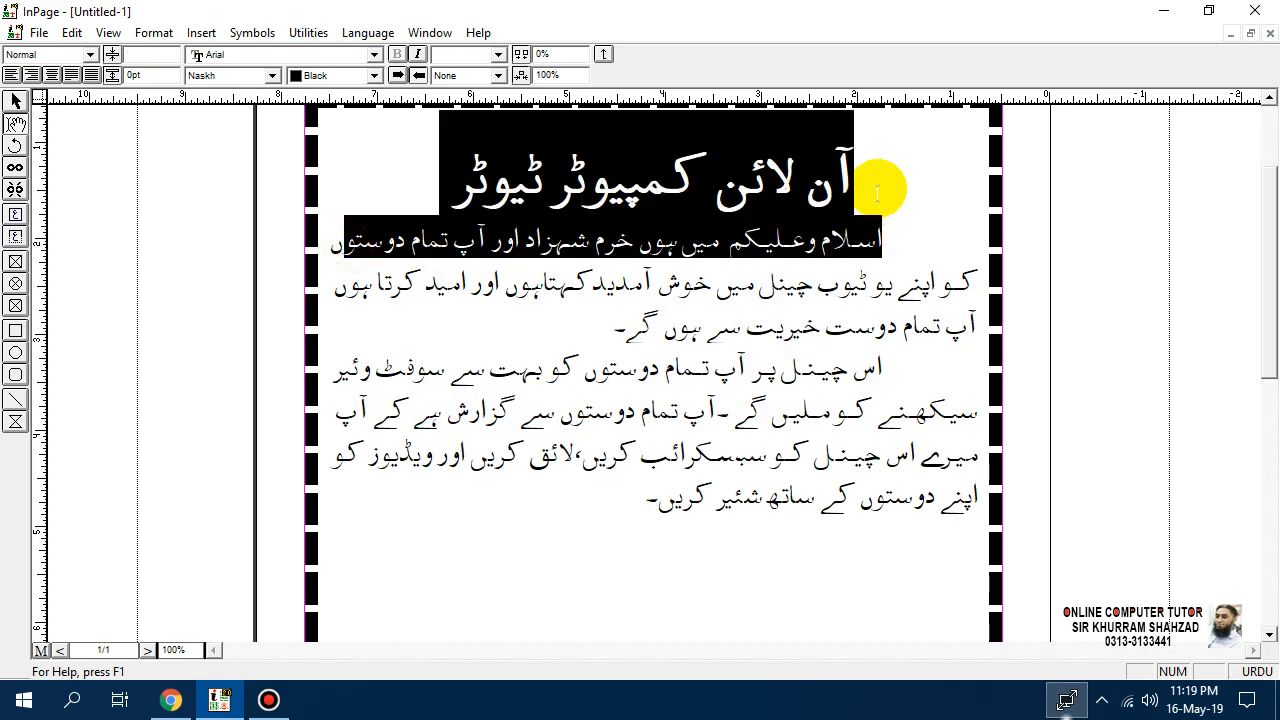
click(150, 34)
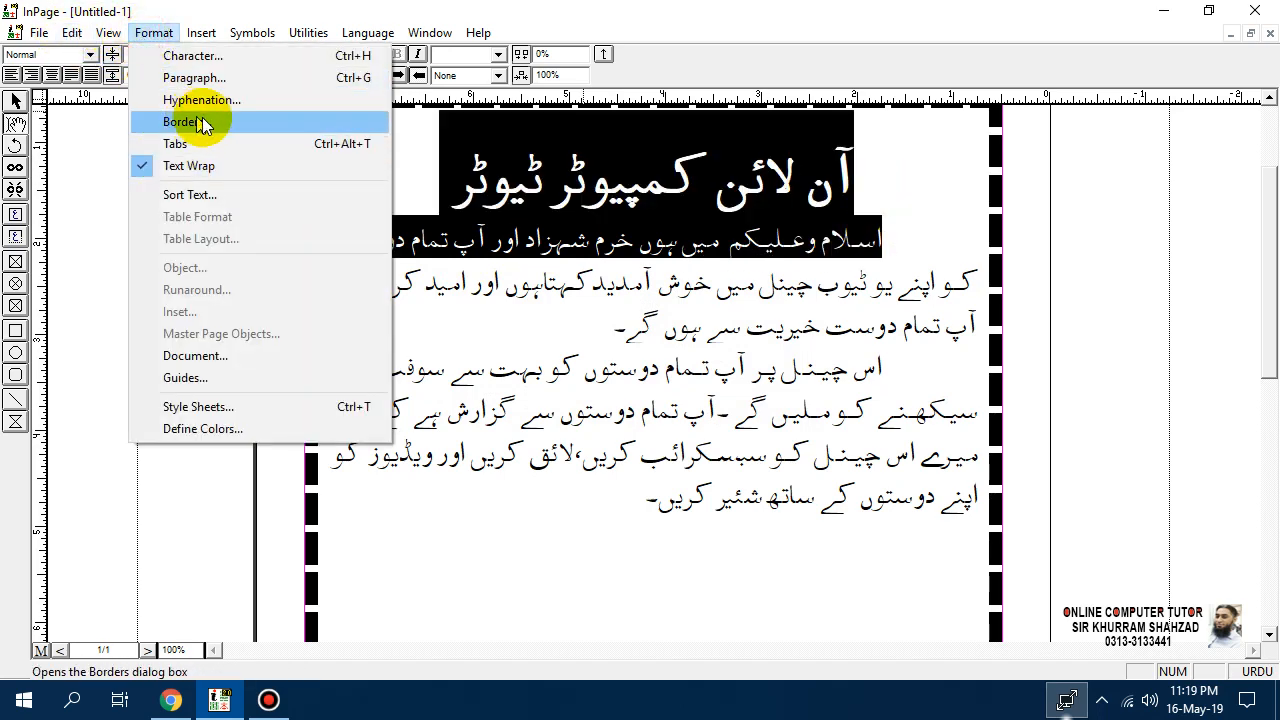
click(213, 81)
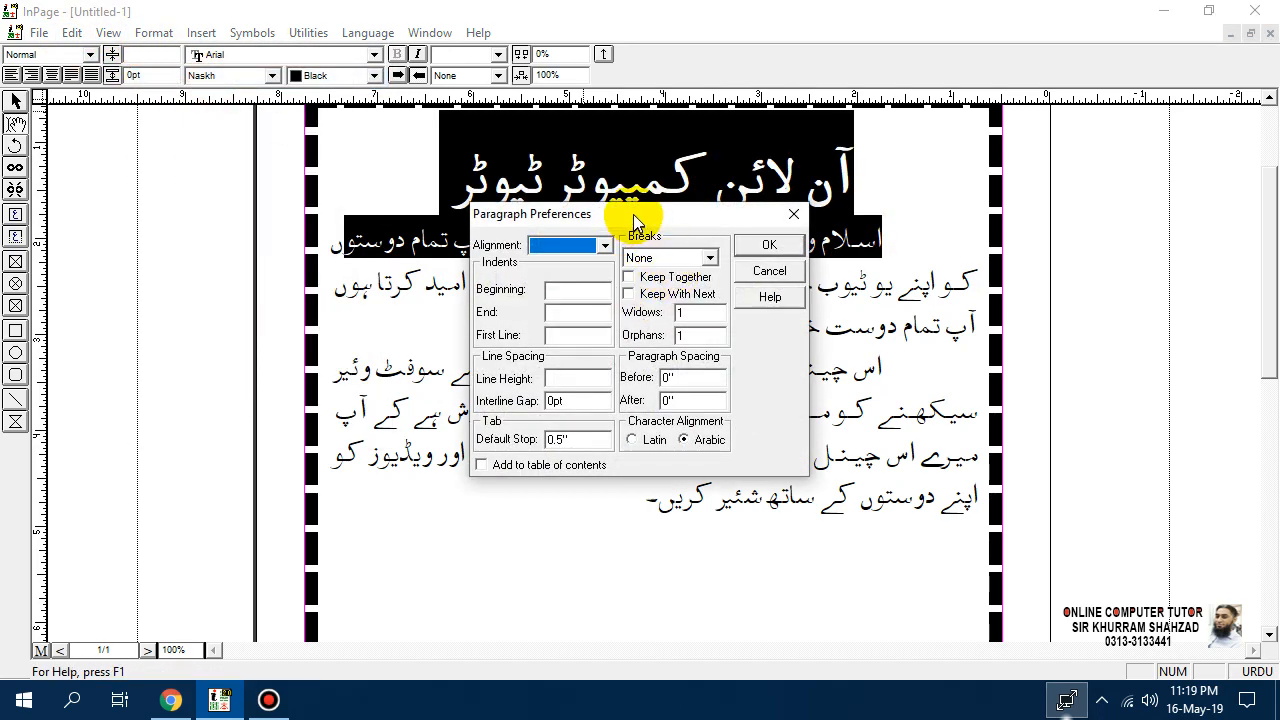
drag(633, 214, 356, 275)
click(327, 298)
click(378, 268)
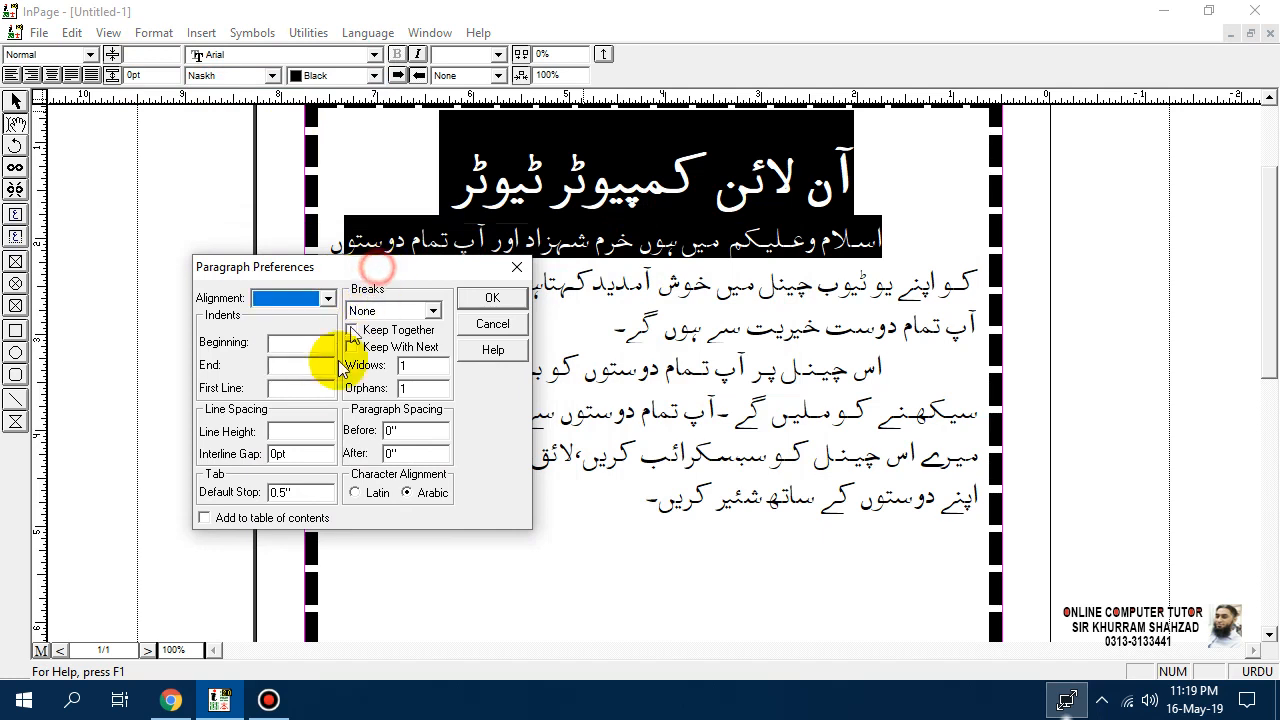
text(2)
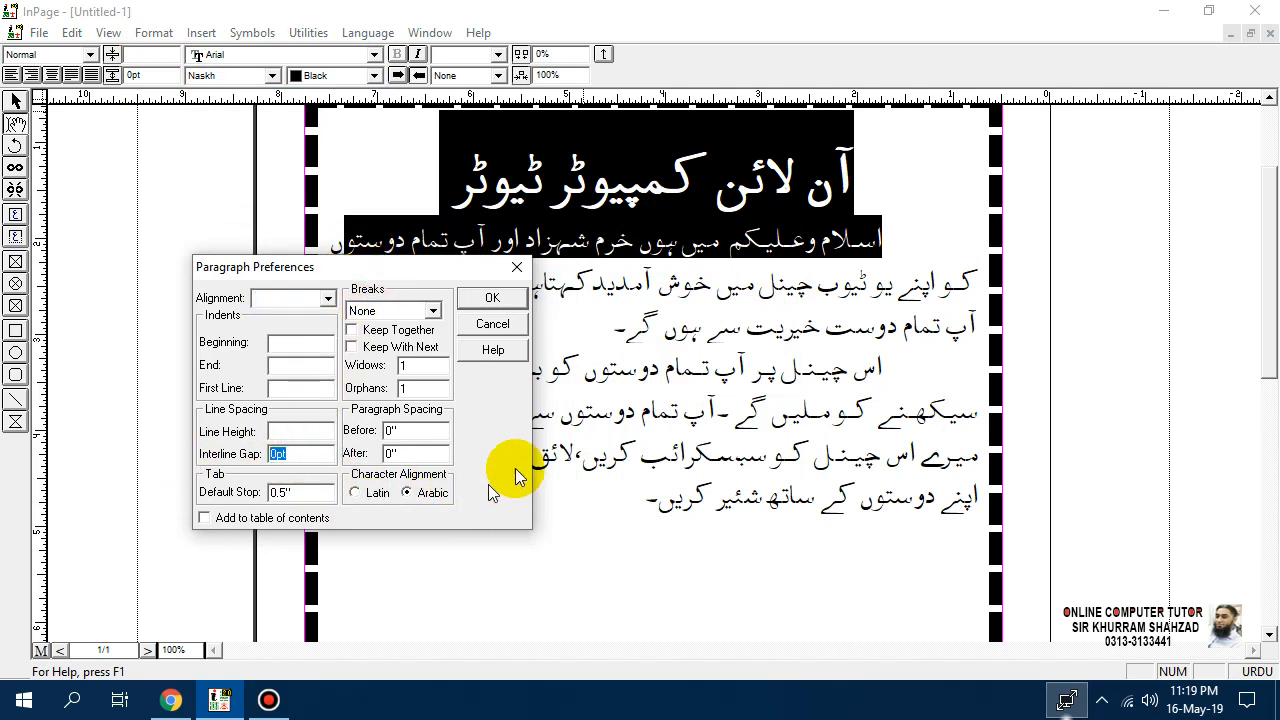
click(494, 292)
click(772, 300)
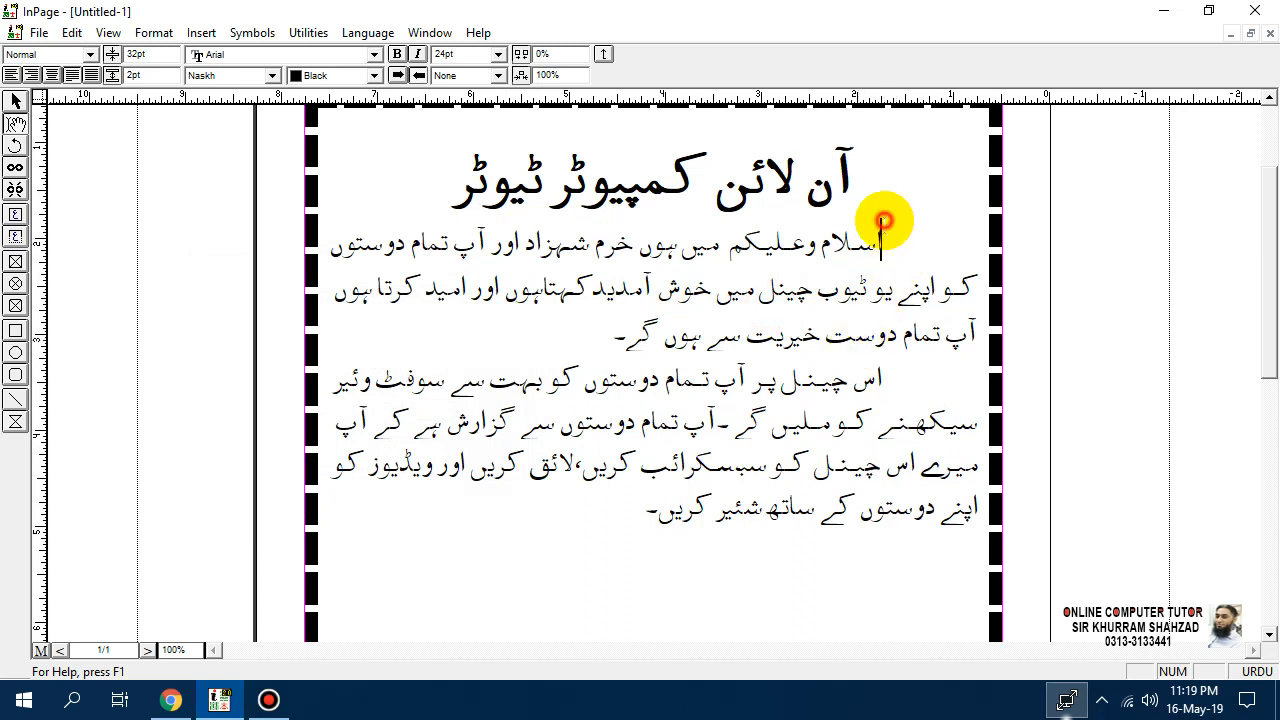
Step: Try a 10 pt Interline Gap on the selected heading and first body line, and undo it
drag(908, 243, 843, 240)
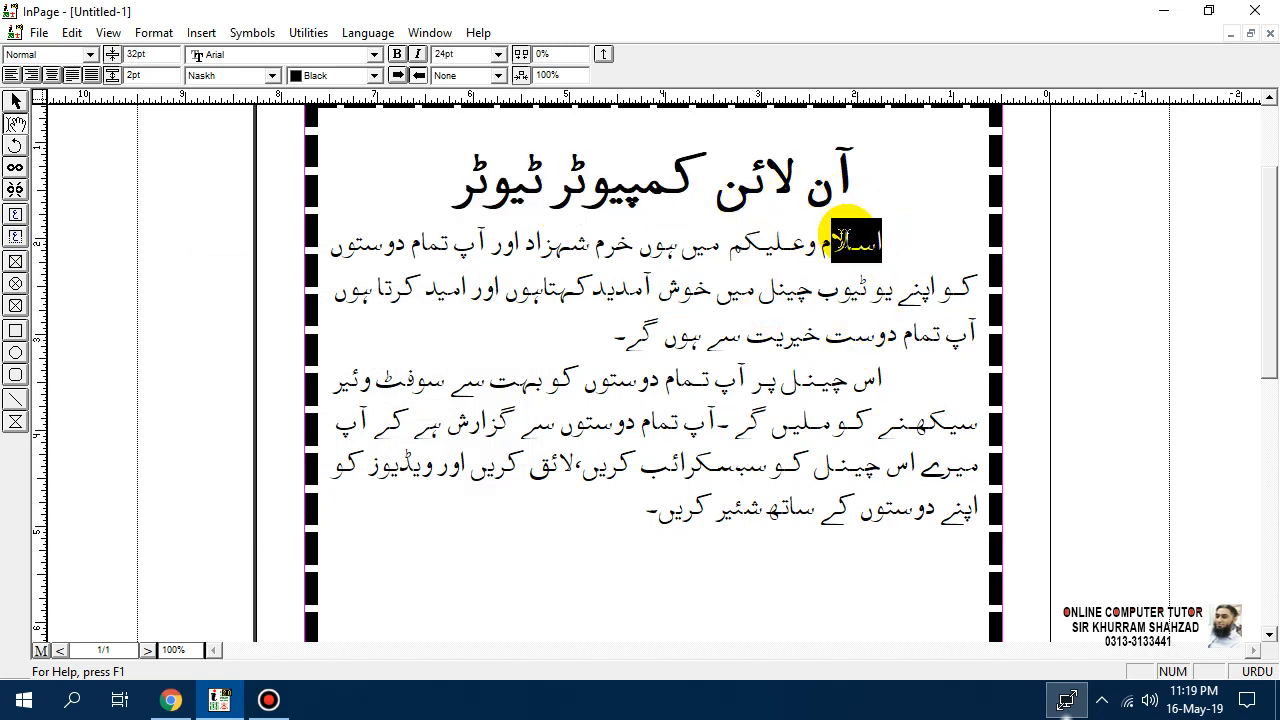
click(733, 218)
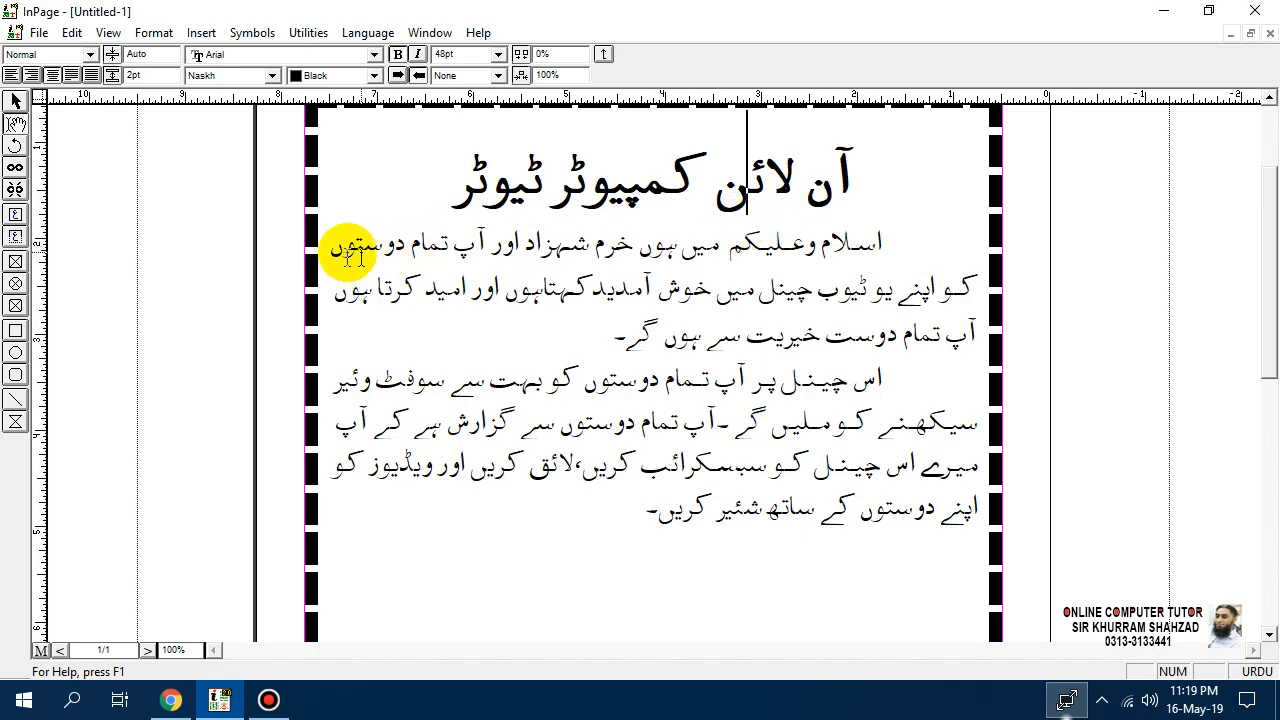
drag(335, 249, 872, 172)
click(153, 32)
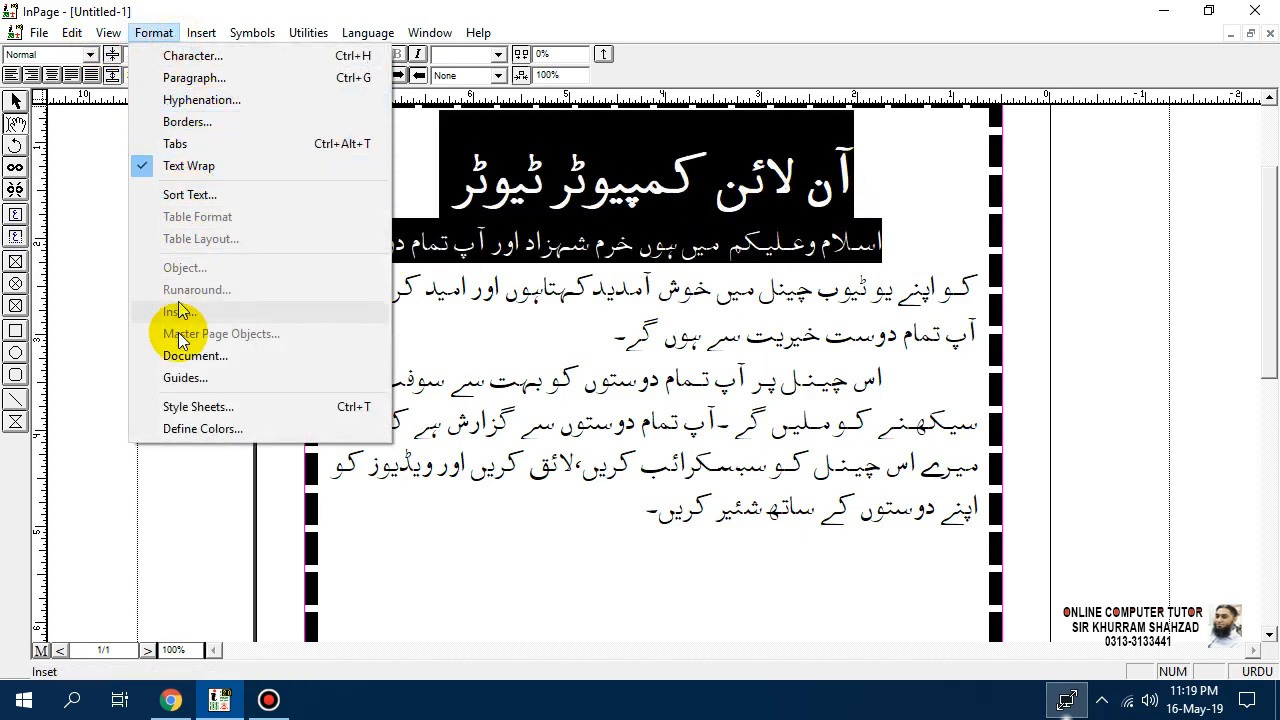
click(205, 78)
double_click(555, 400)
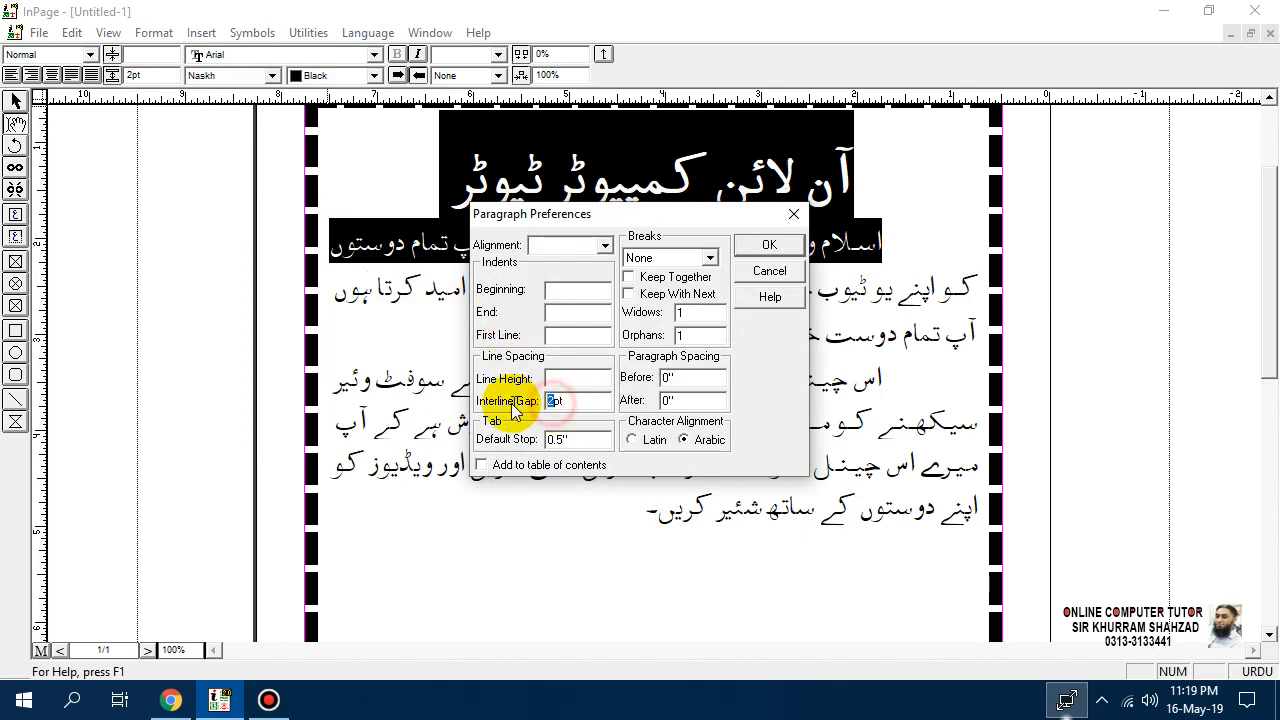
text(10pt)
click(762, 246)
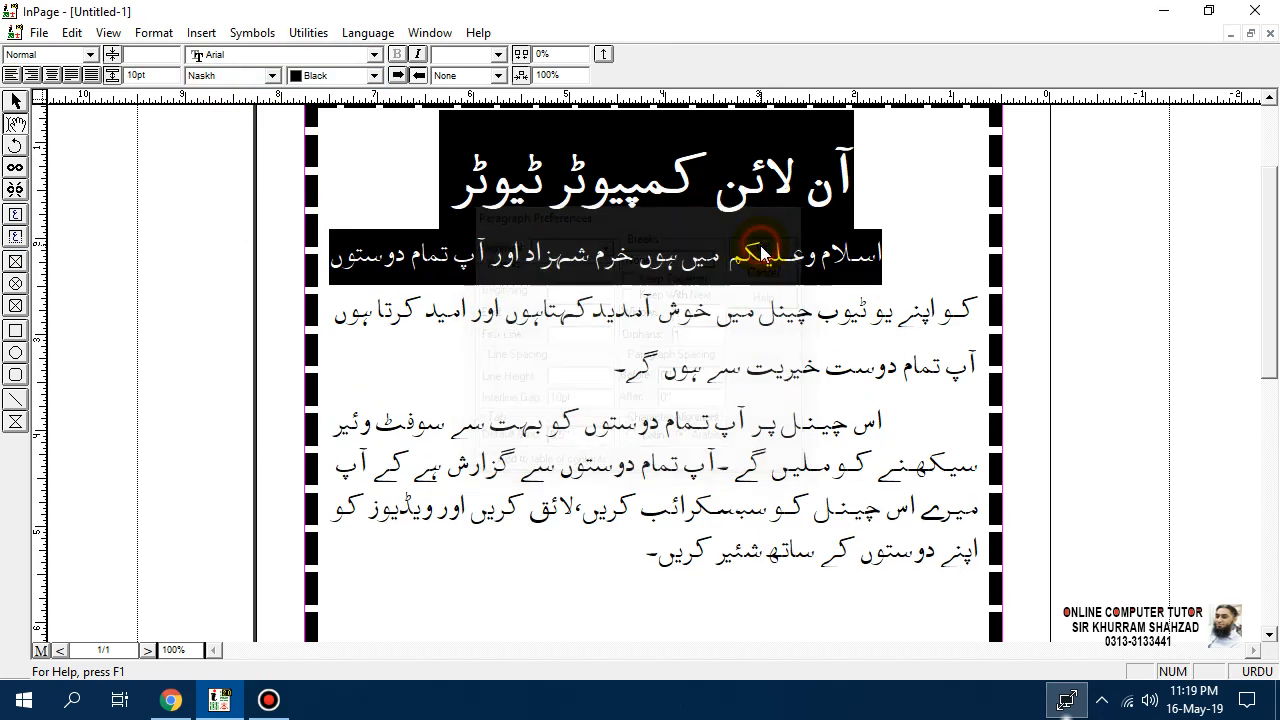
click(823, 286)
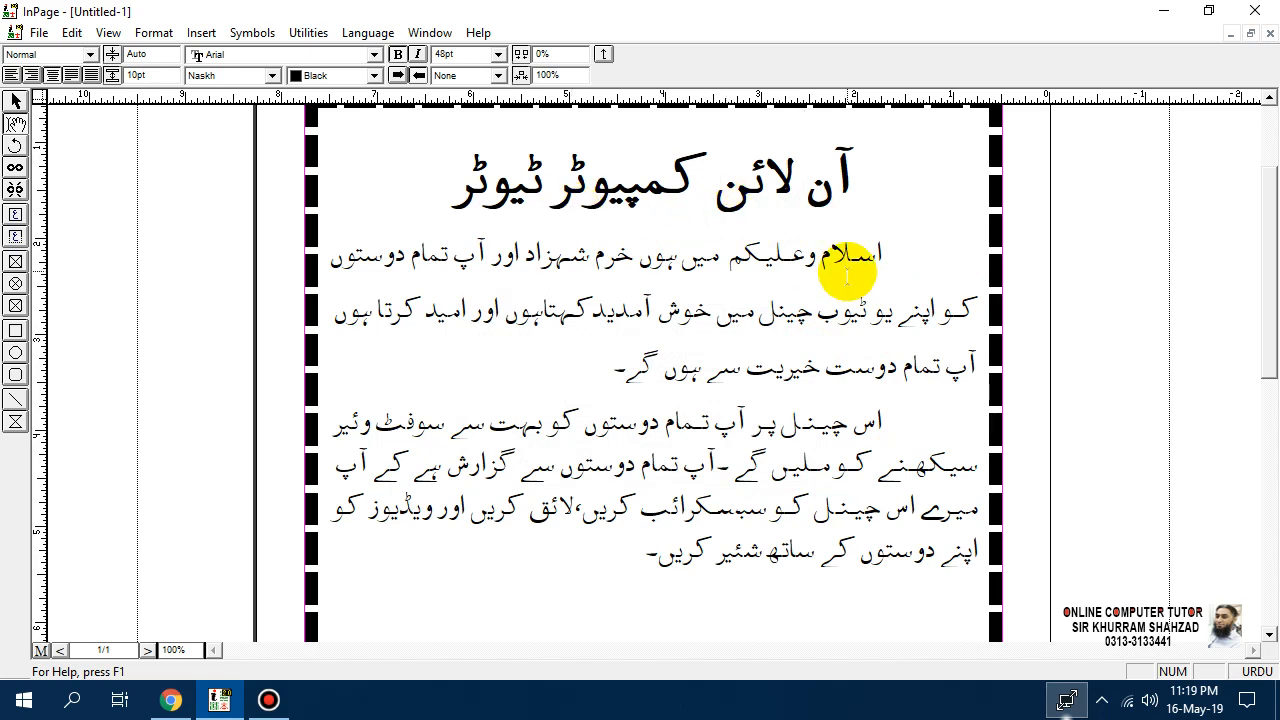
key(ctrl+z)
Step: Try a First Line indent of 10 on the heading in the Paragraph Preferences, and undo it
click(887, 216)
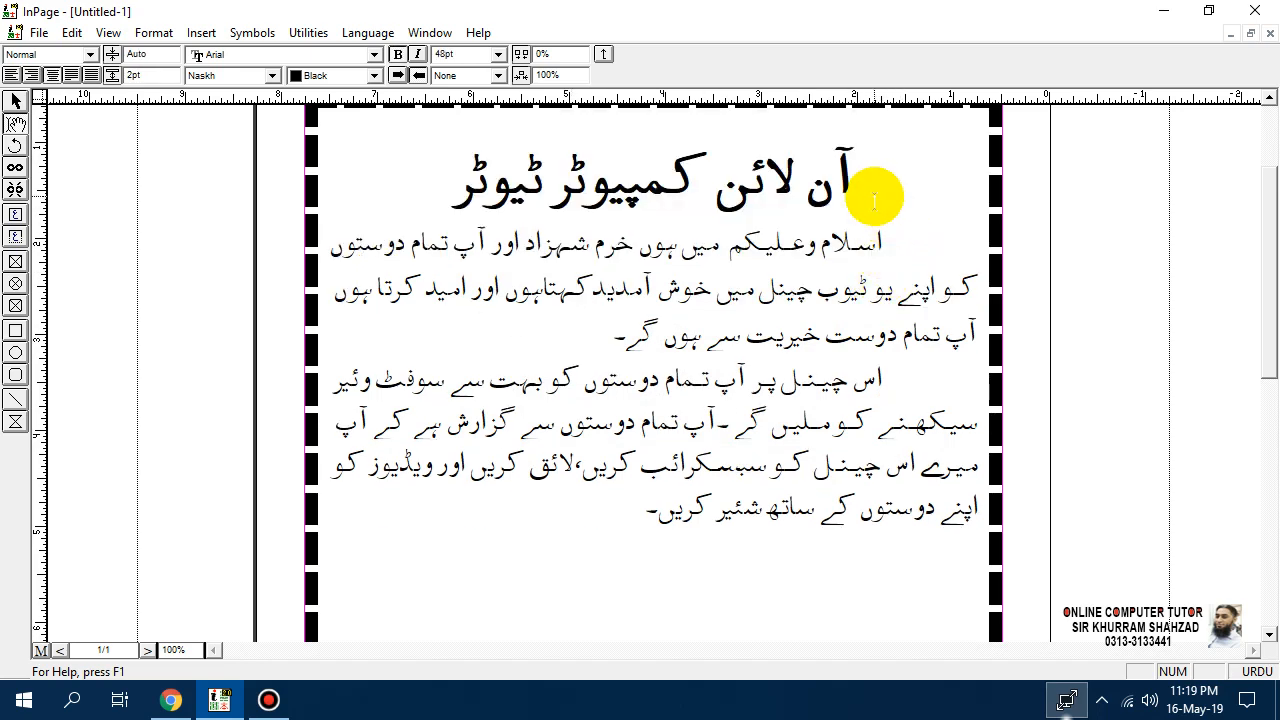
click(154, 32)
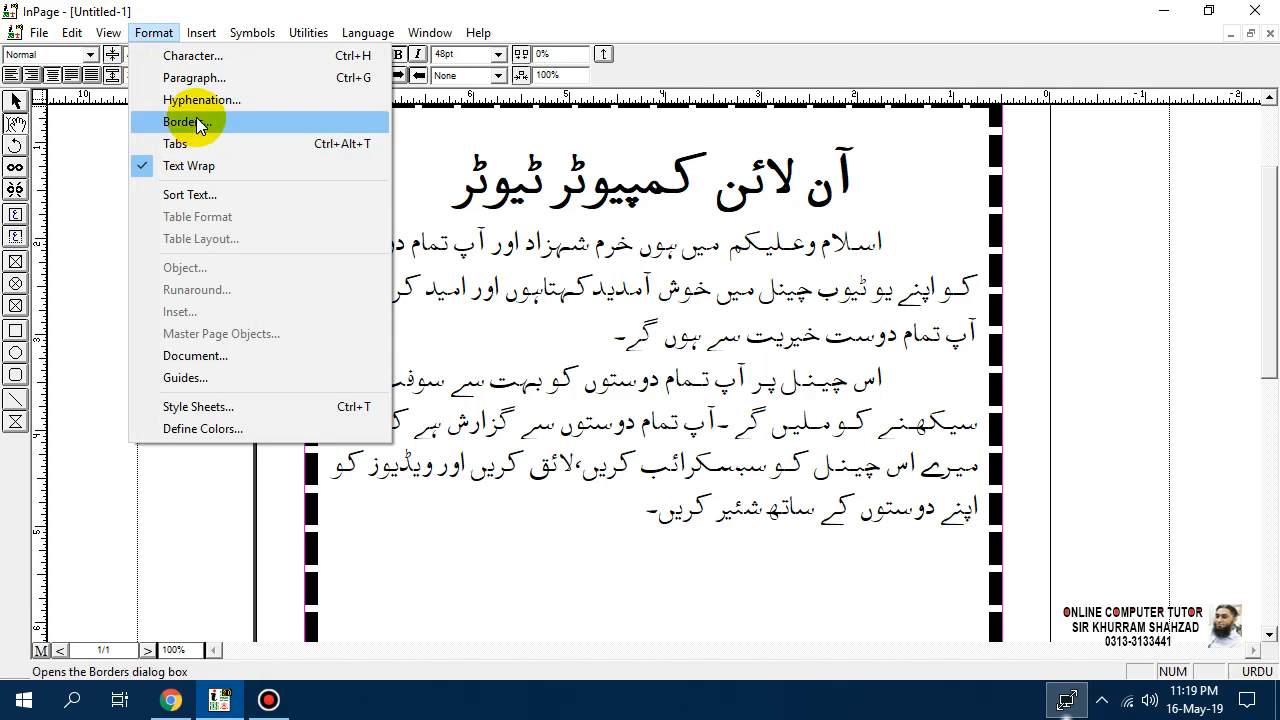
click(457, 194)
click(158, 34)
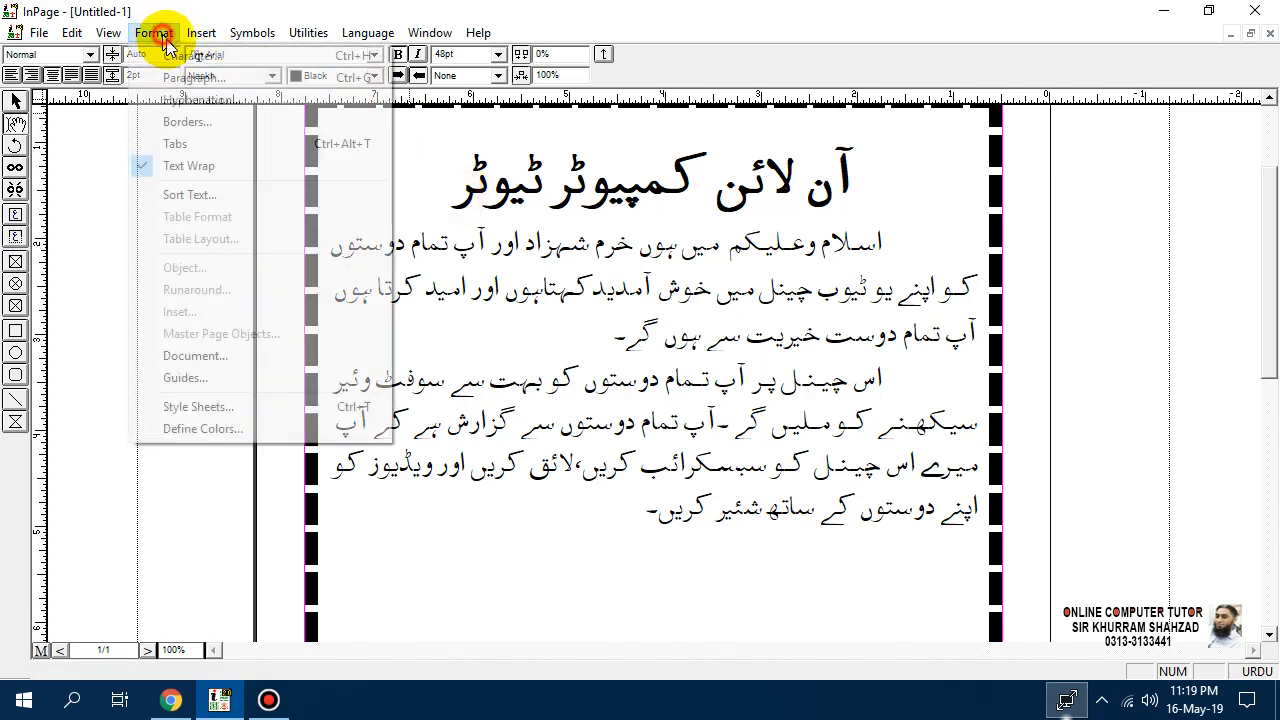
click(208, 78)
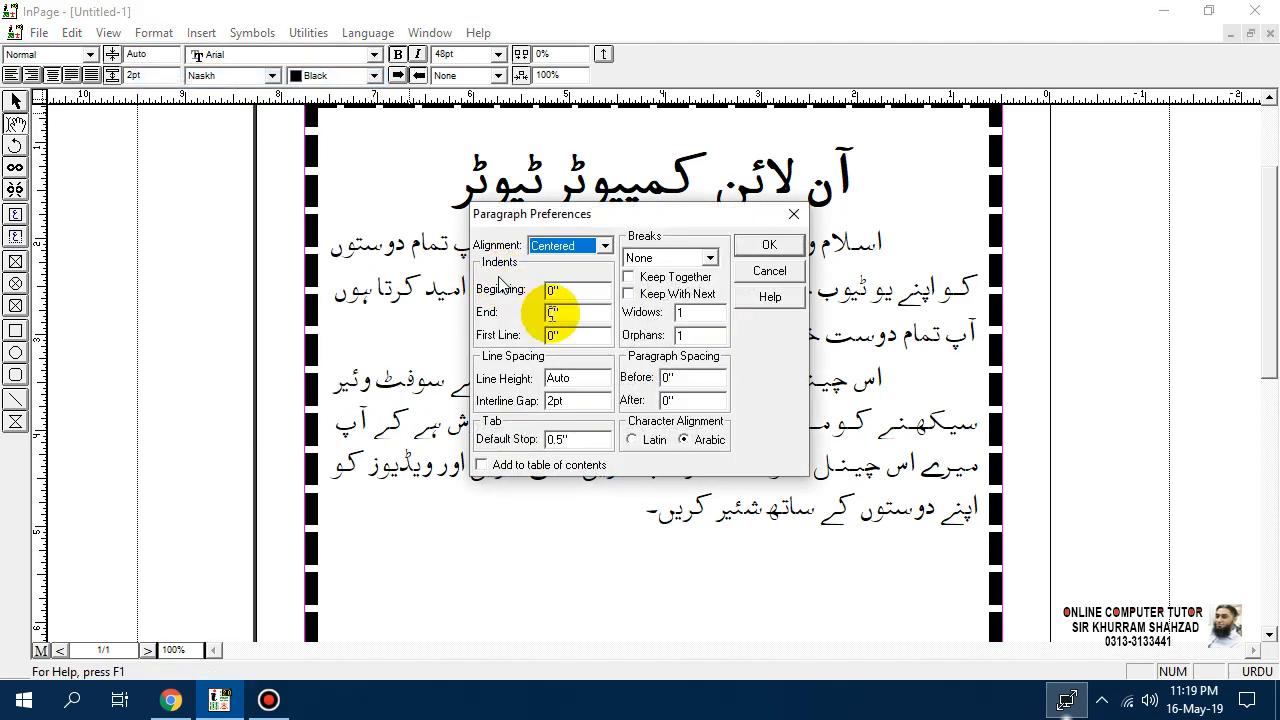
double_click(570, 336)
text(10)
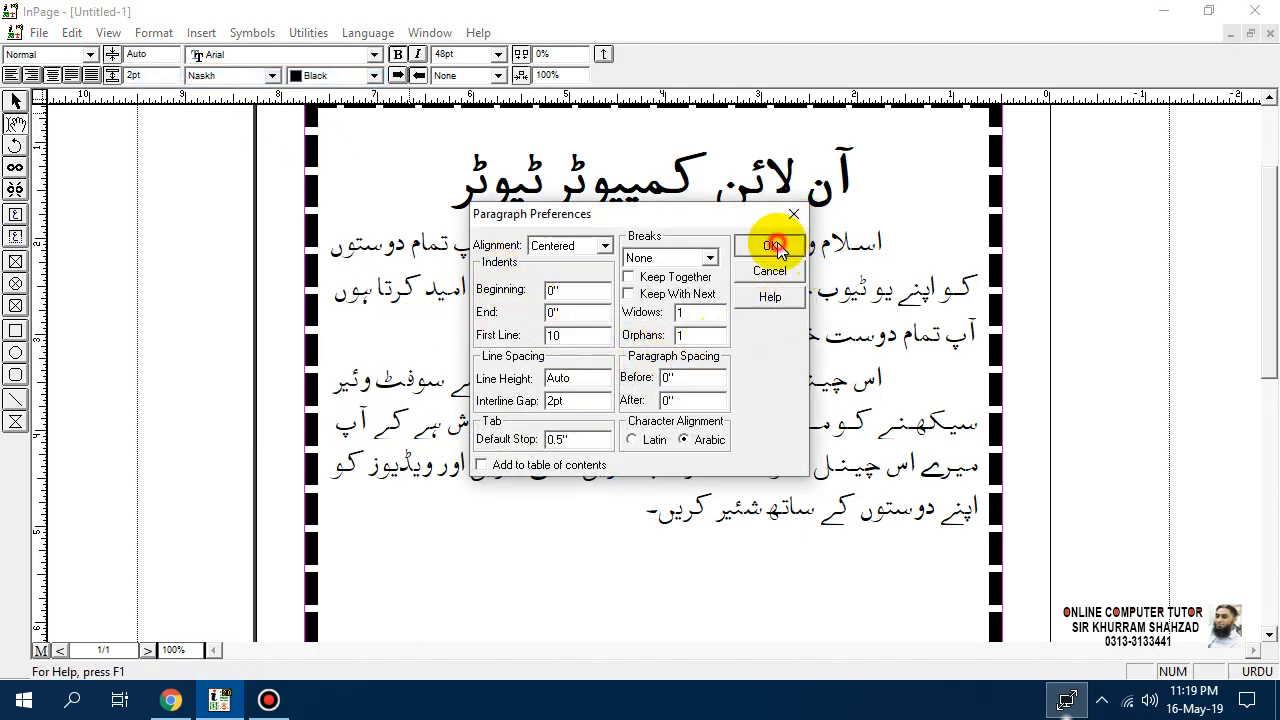
click(772, 246)
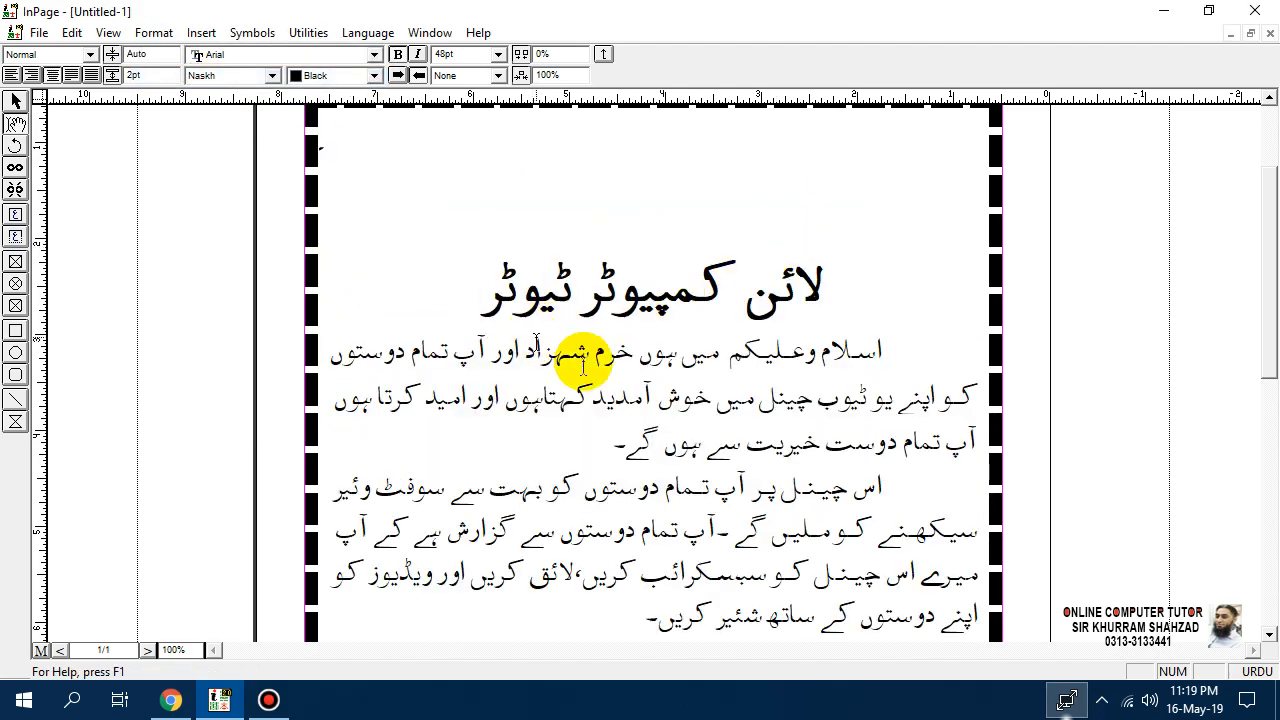
key(ctrl+z)
Step: Place the cursor at the end of the first body line, try a 10 pt Interline Gap, and undo it
click(345, 252)
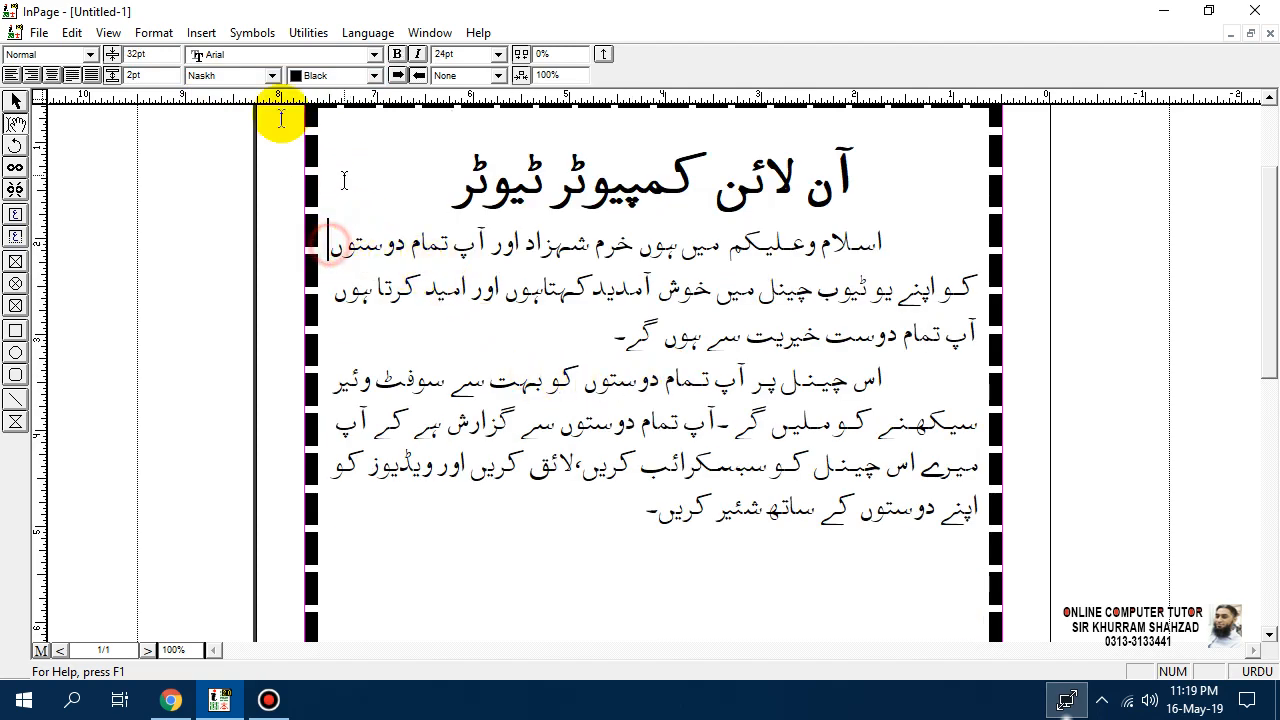
click(154, 32)
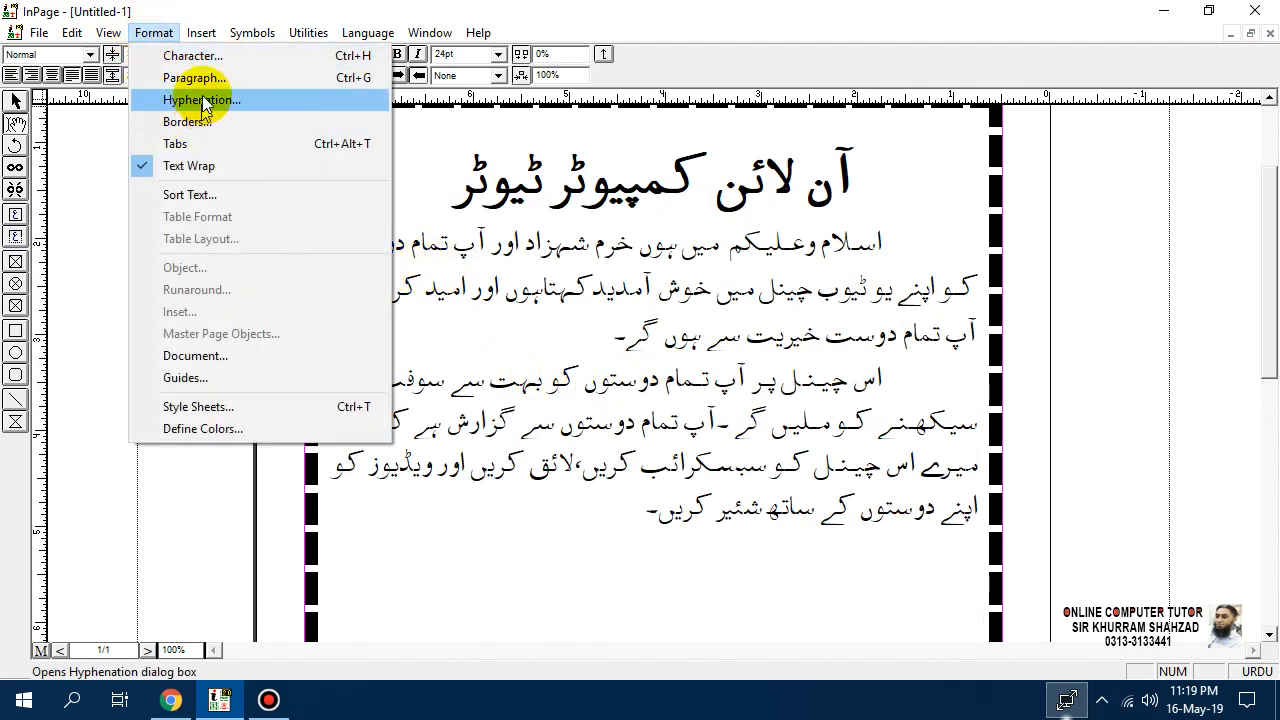
click(194, 78)
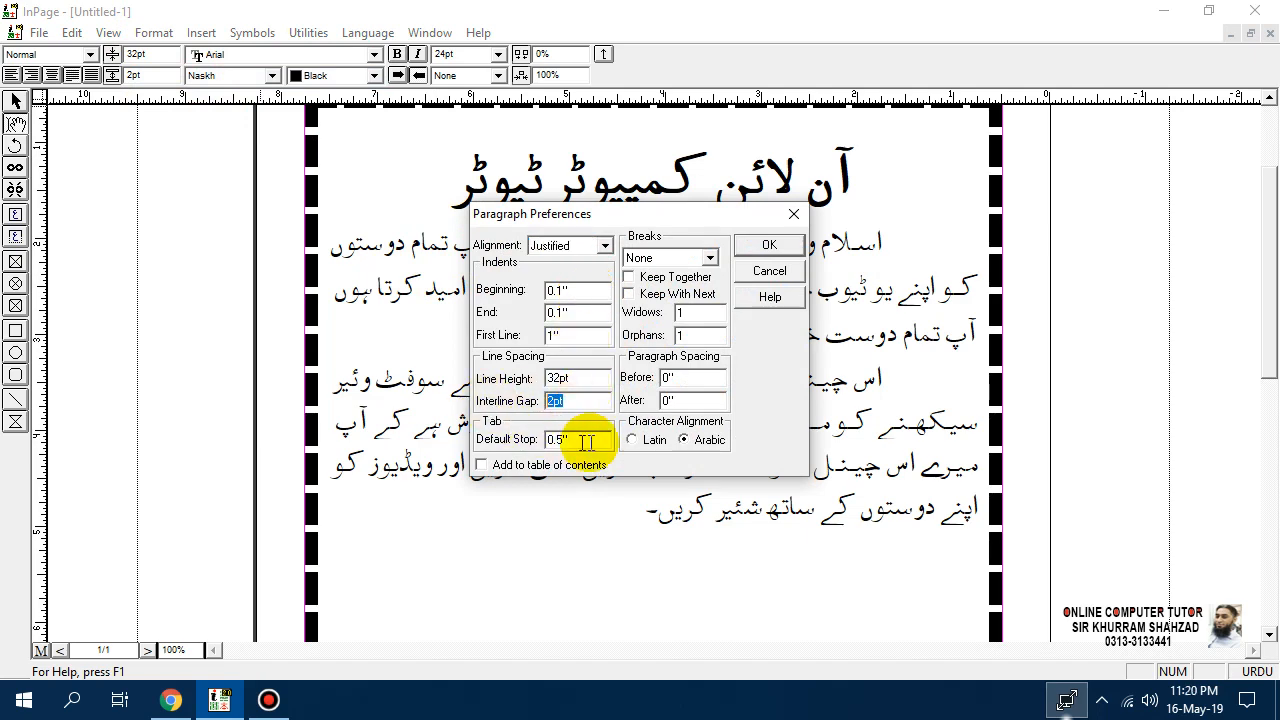
text(10)
click(772, 240)
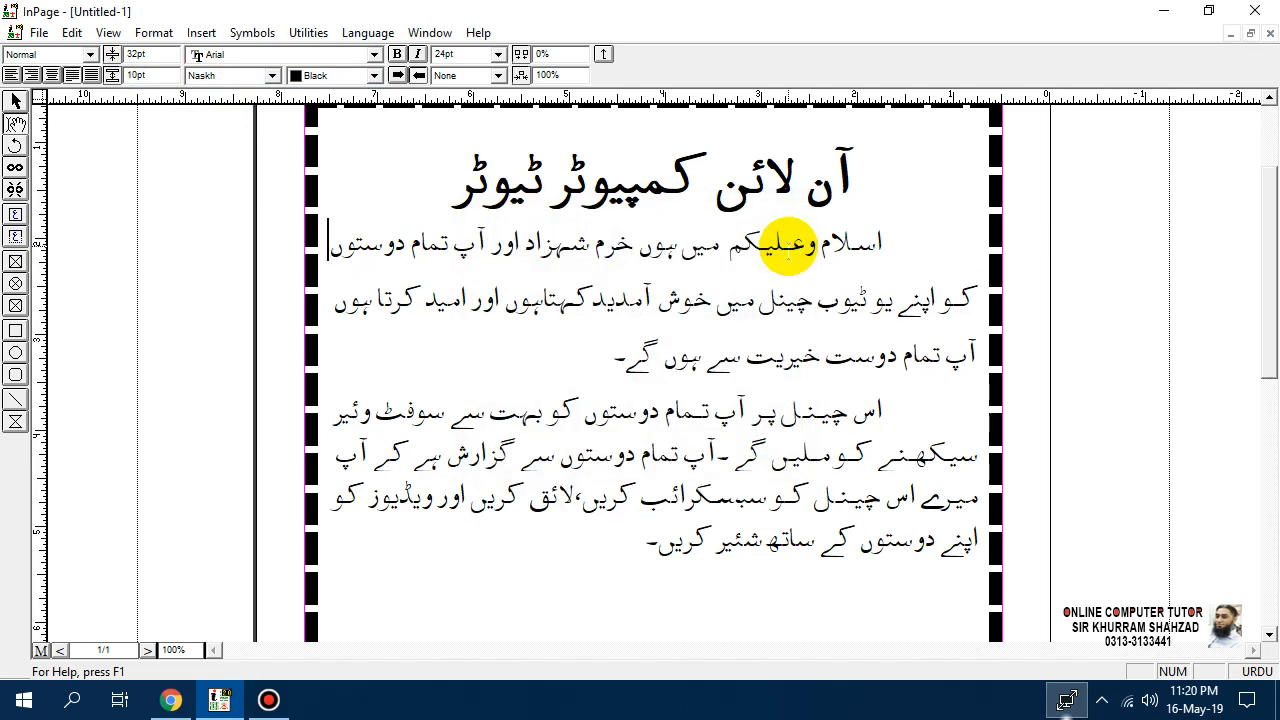
key(ctrl+z)
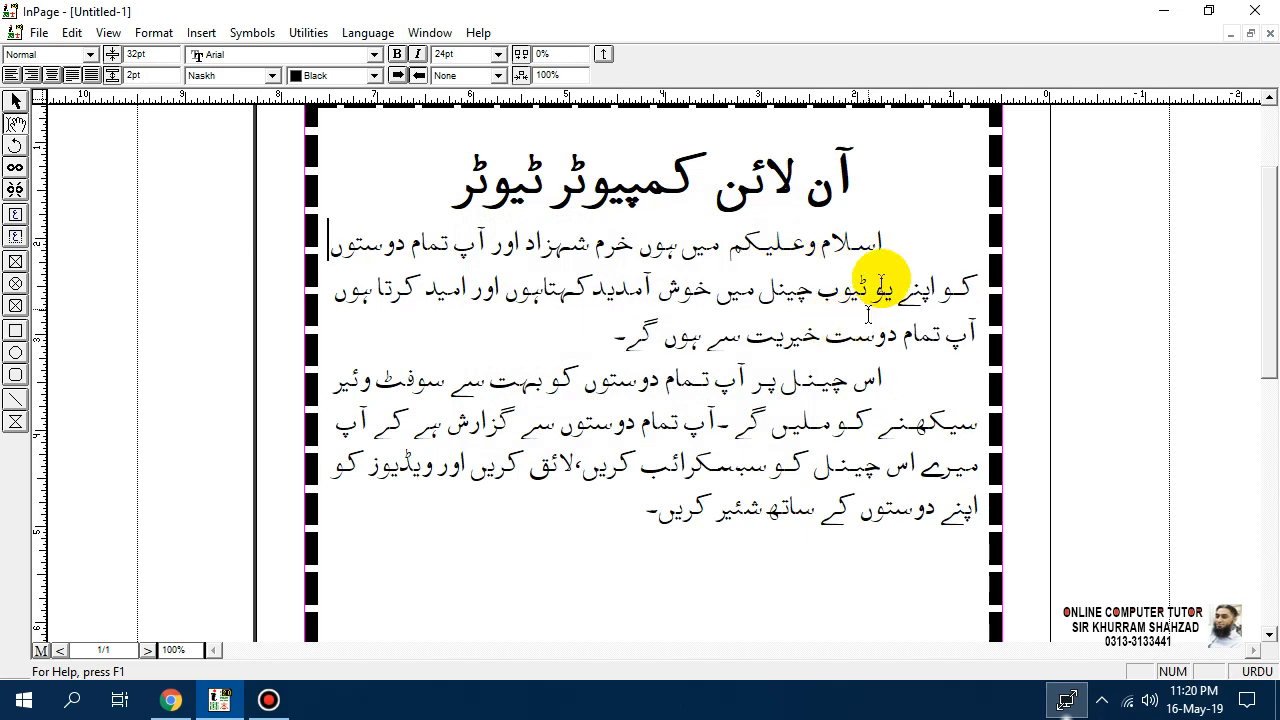
Step: Place the cursor at the start of the first body paragraph and try an Interline Gap of 10
click(871, 201)
click(895, 236)
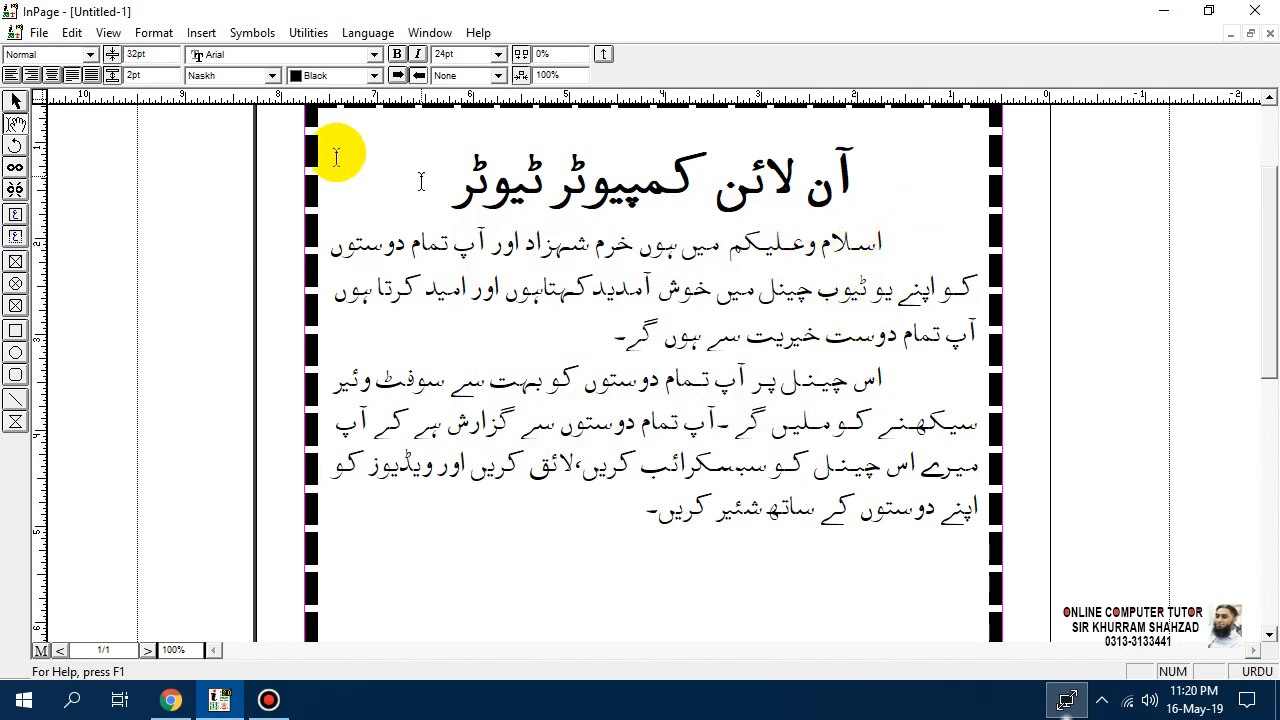
click(154, 32)
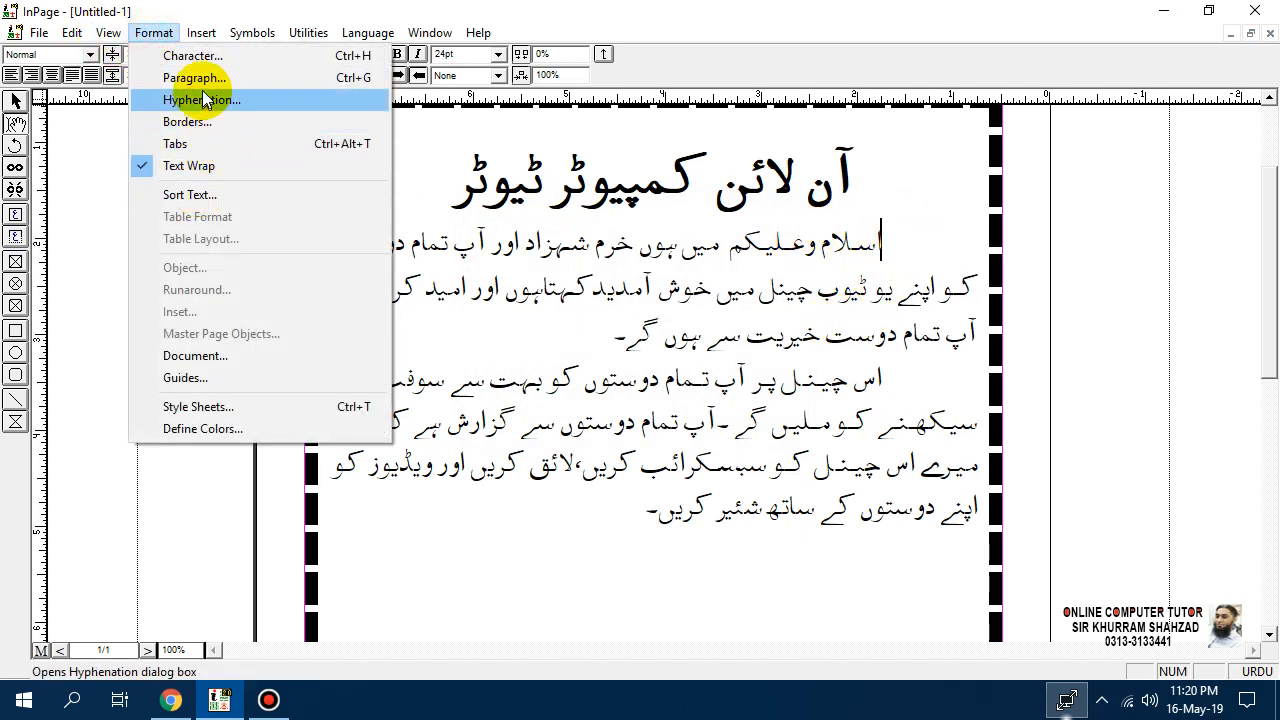
click(195, 76)
double_click(557, 400)
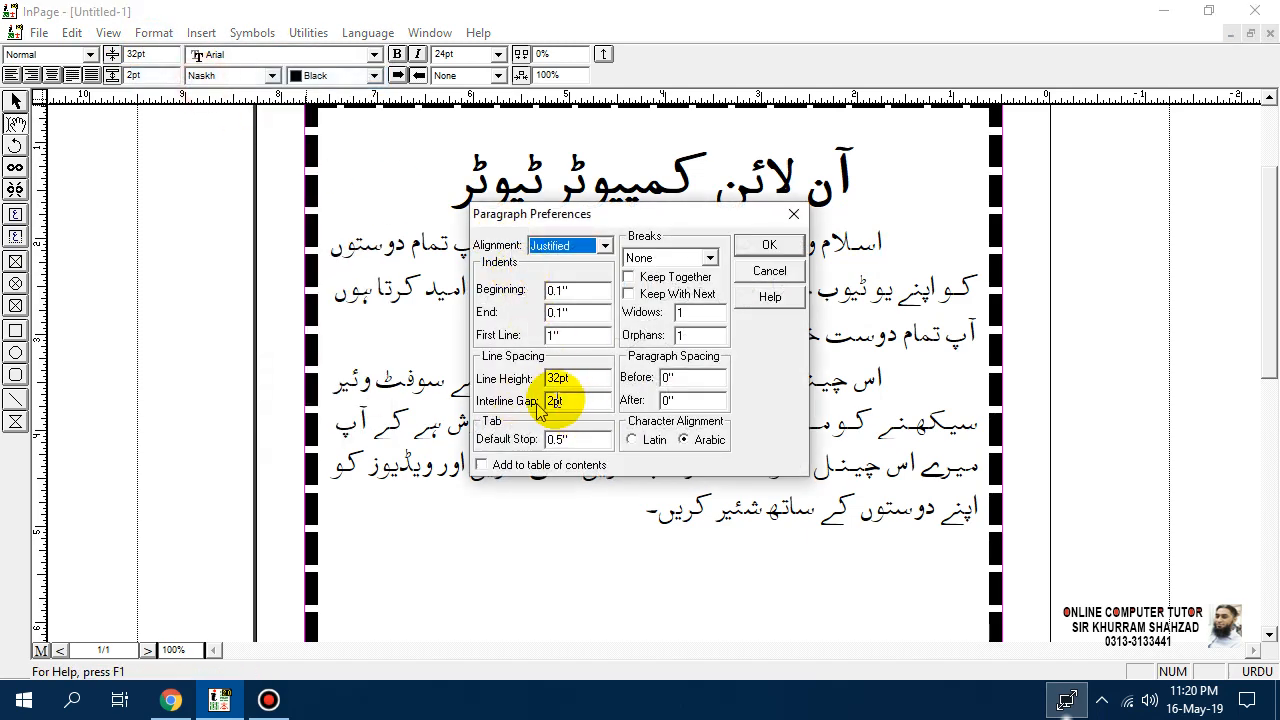
text(10)
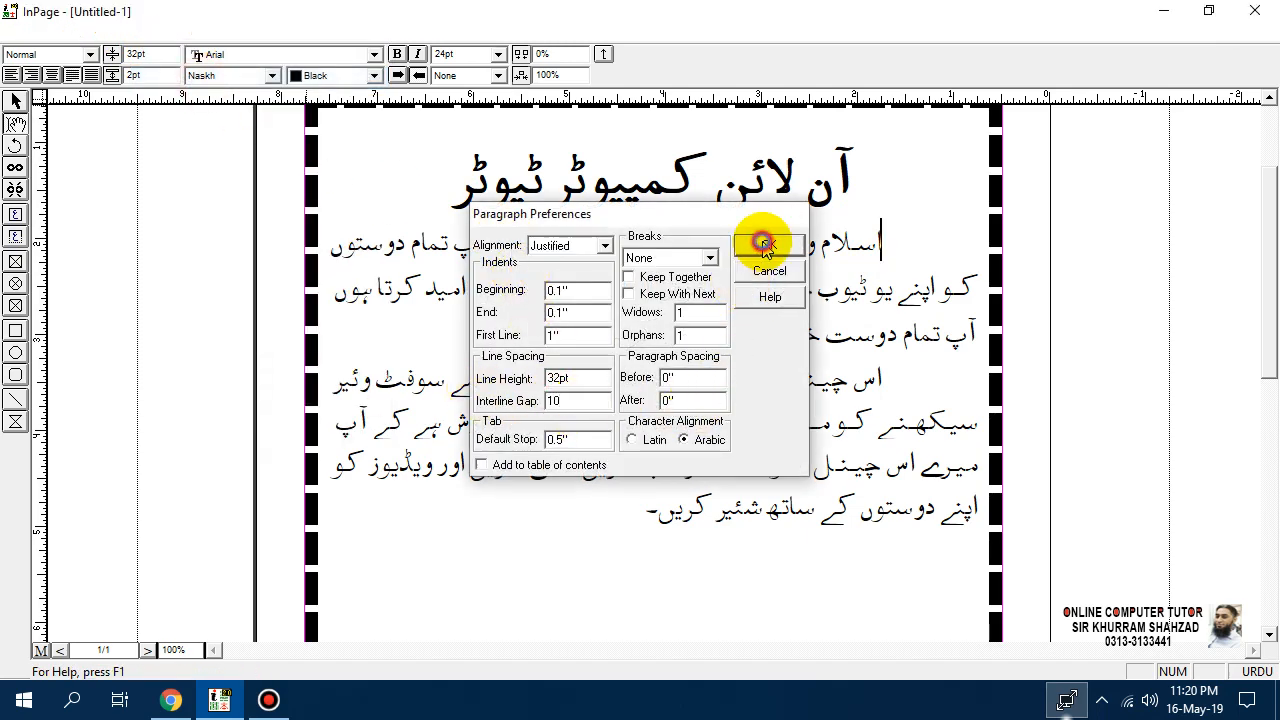
click(762, 245)
Step: Place the cursor at the start of the heading and set its Interline Gap to 10 pt in the Paragraph Preferences
click(846, 178)
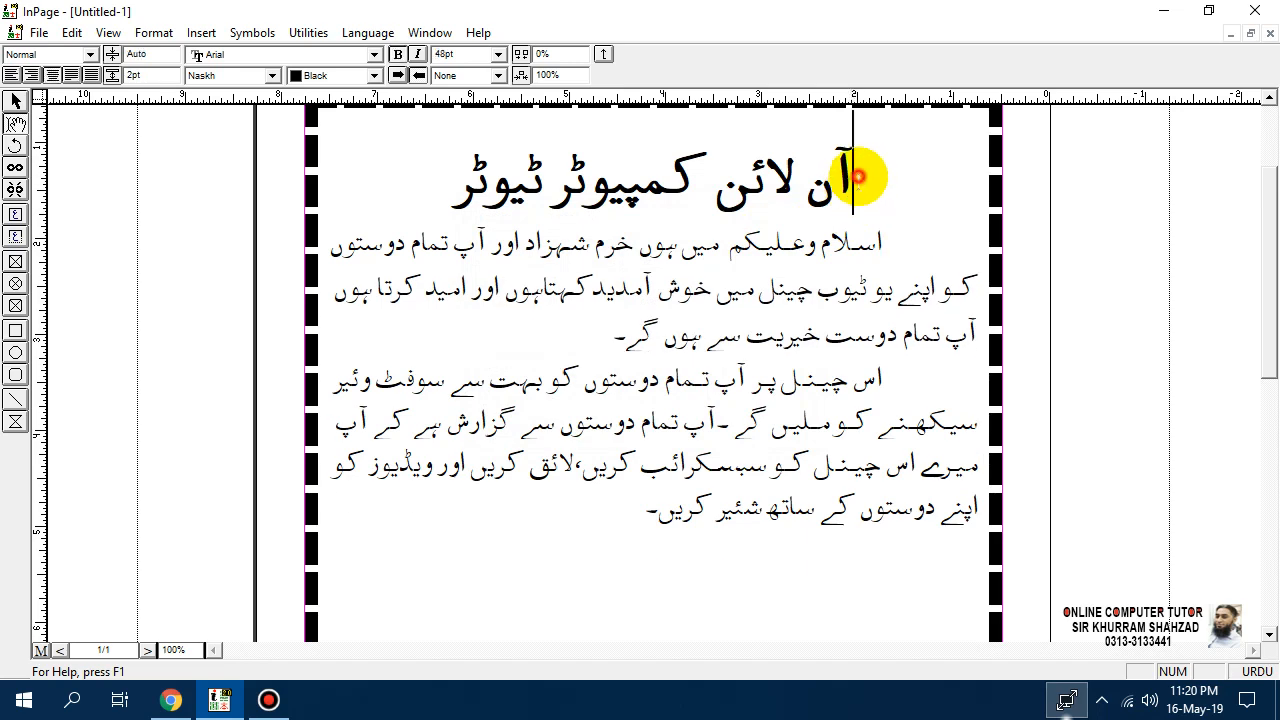
click(150, 33)
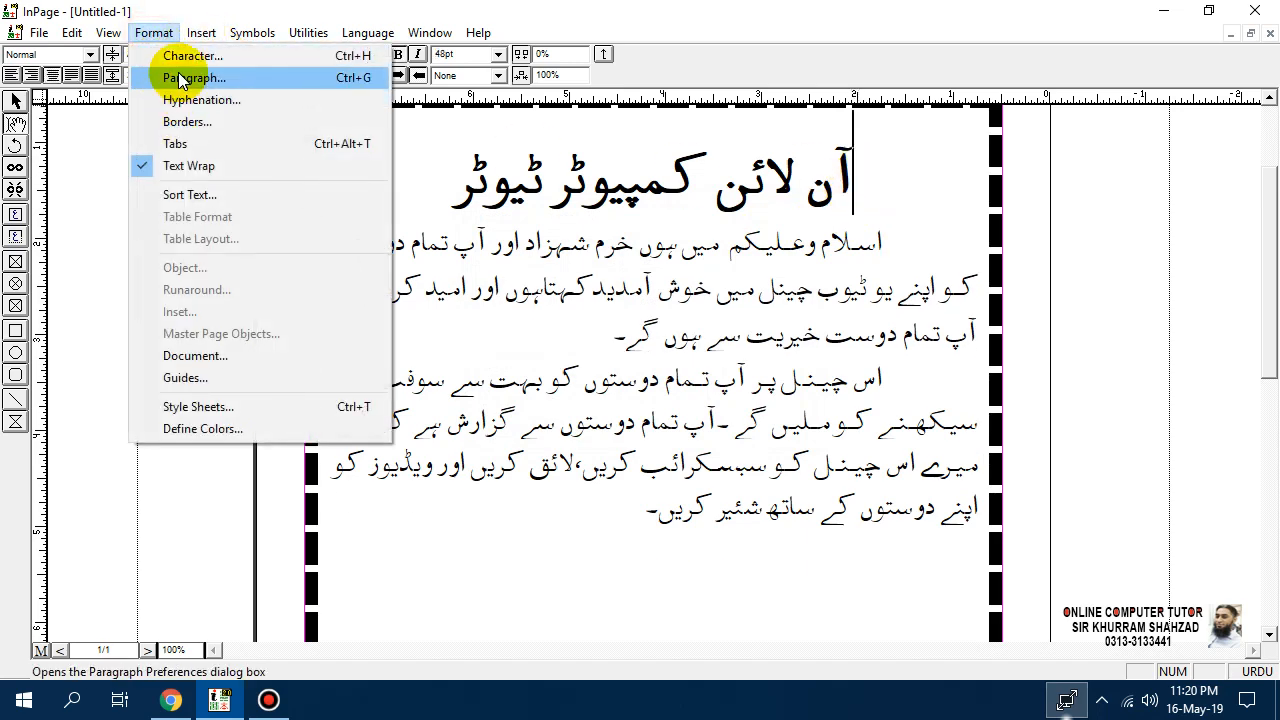
click(175, 78)
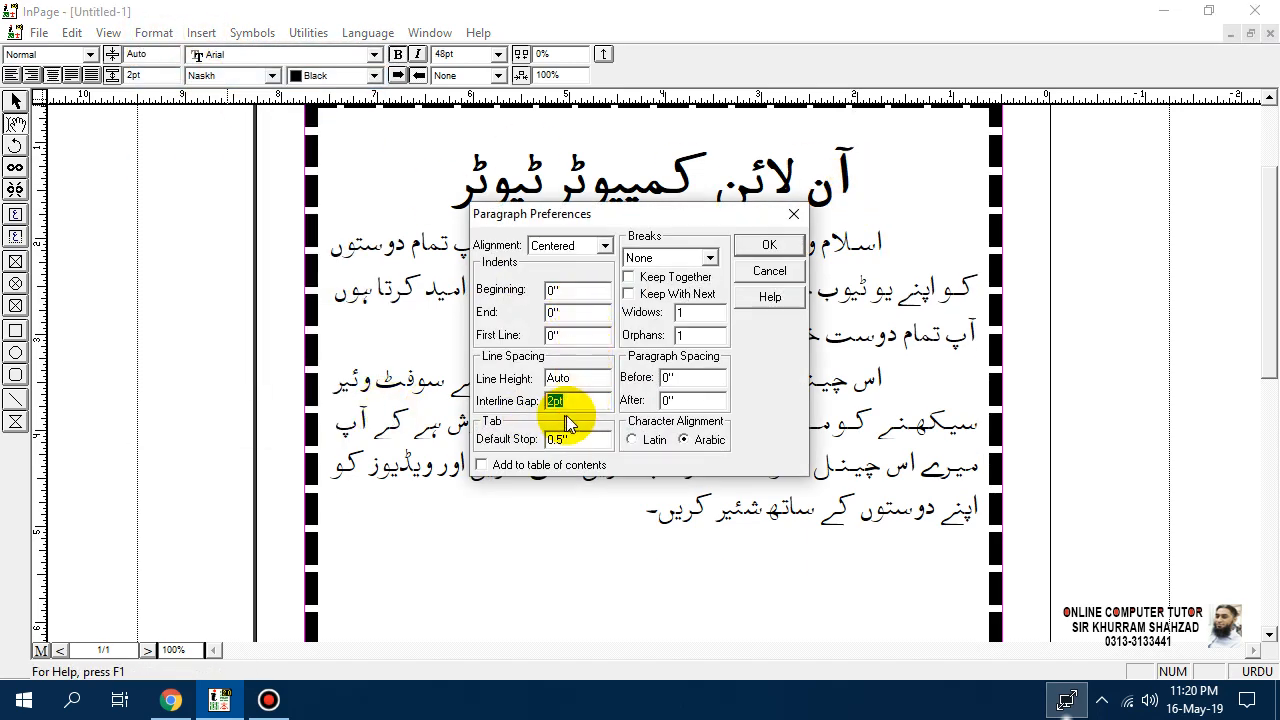
key(BackSpace)
key(BackSpace)
key(BackSpace)
text(1)
click(768, 246)
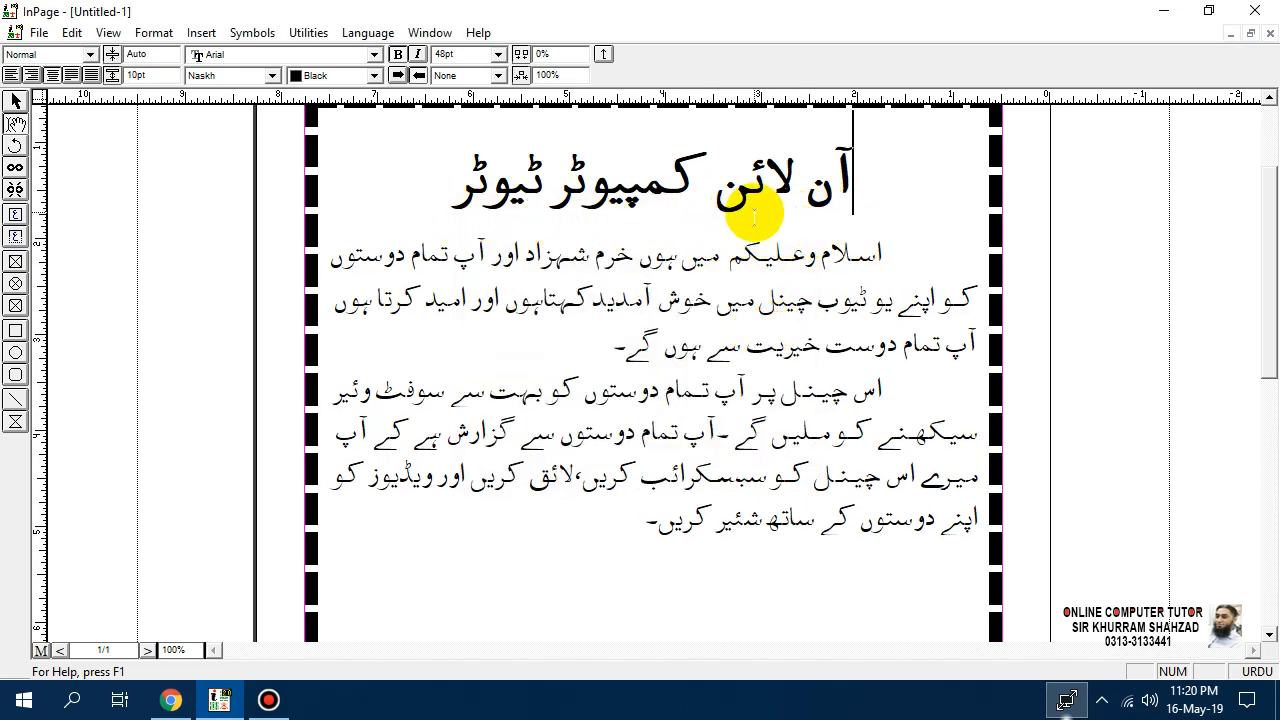
click(444, 184)
click(780, 298)
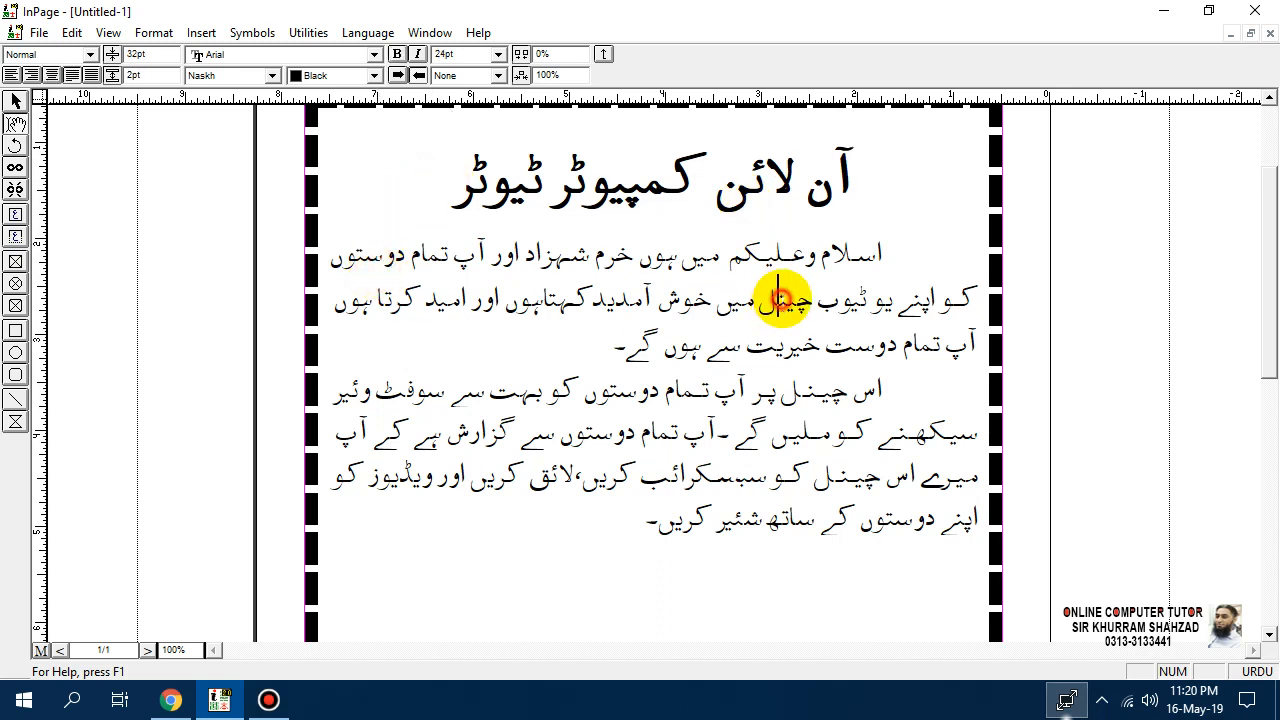
click(888, 250)
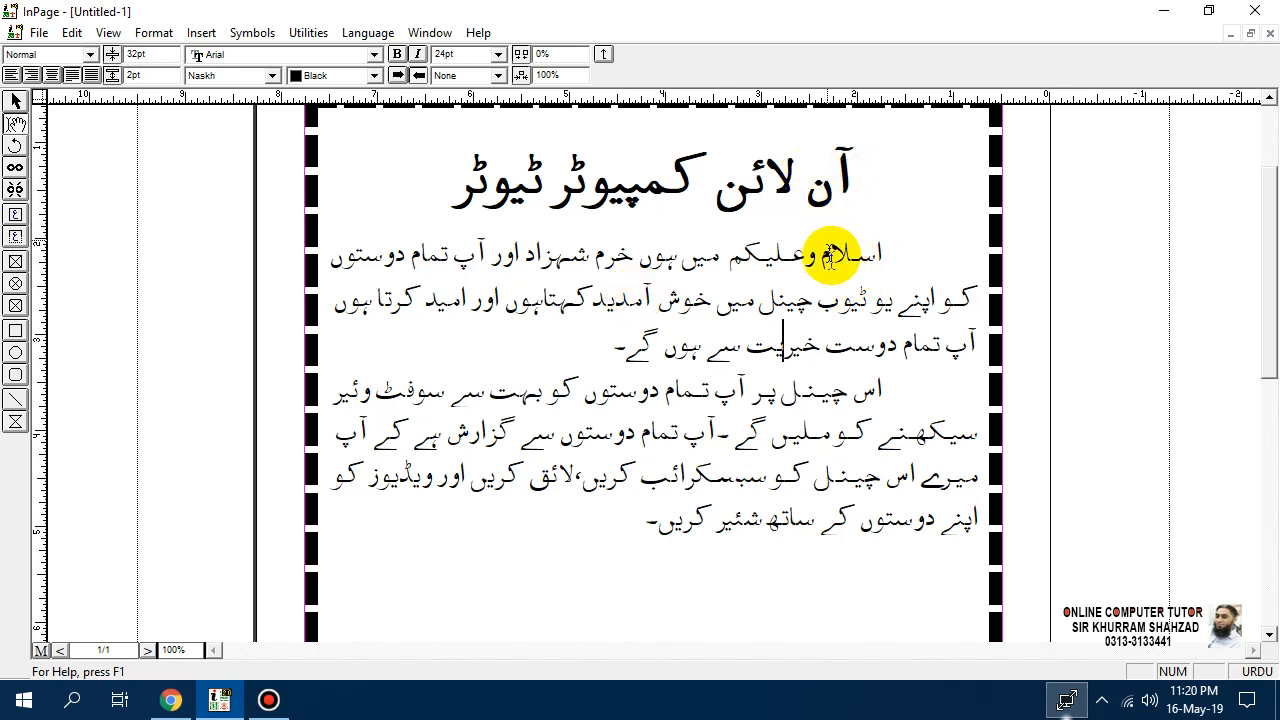
Step: Return to the start of the heading and set its Interline Gap to 20 pt
click(866, 172)
click(155, 32)
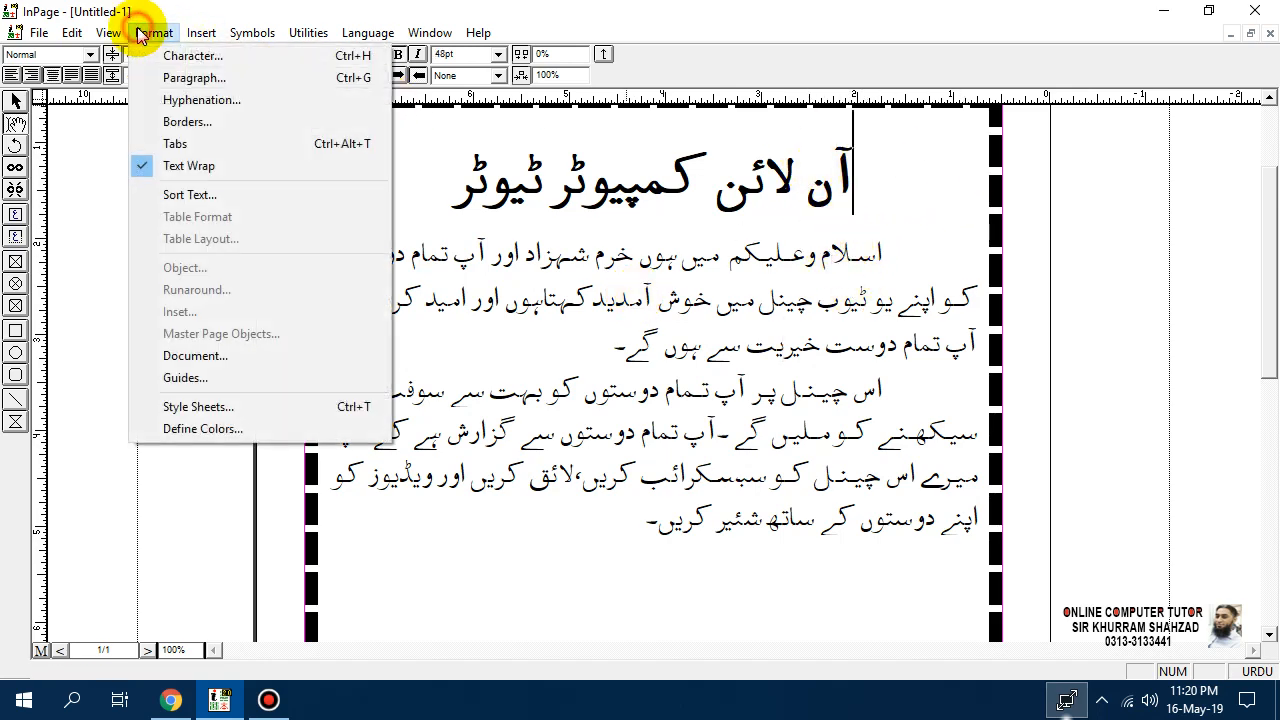
click(162, 77)
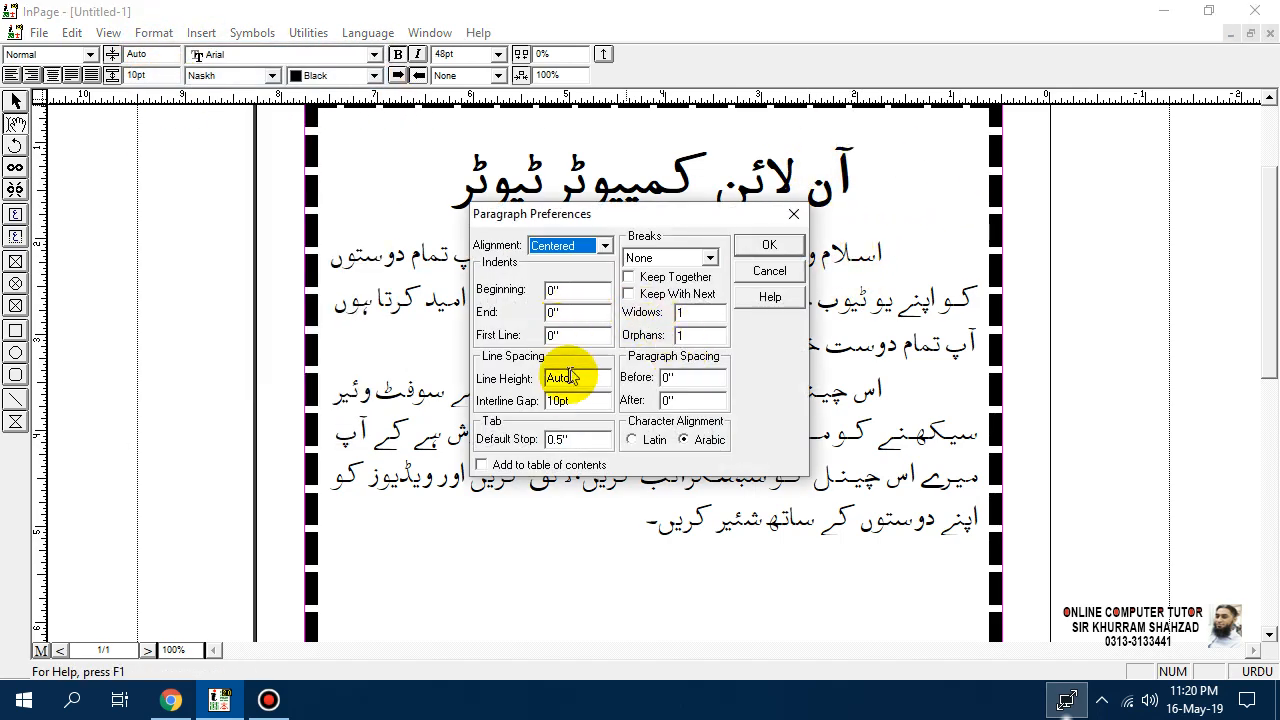
drag(560, 401, 497, 407)
text(2)
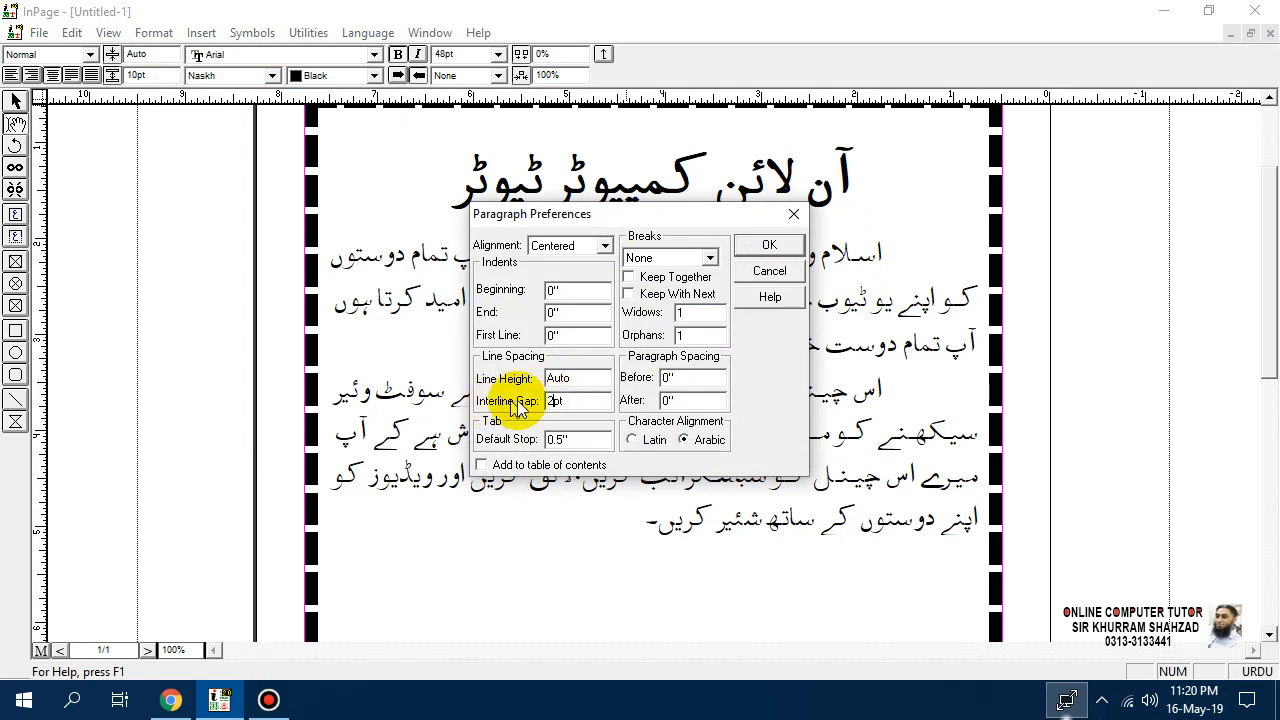
text(0)
click(766, 245)
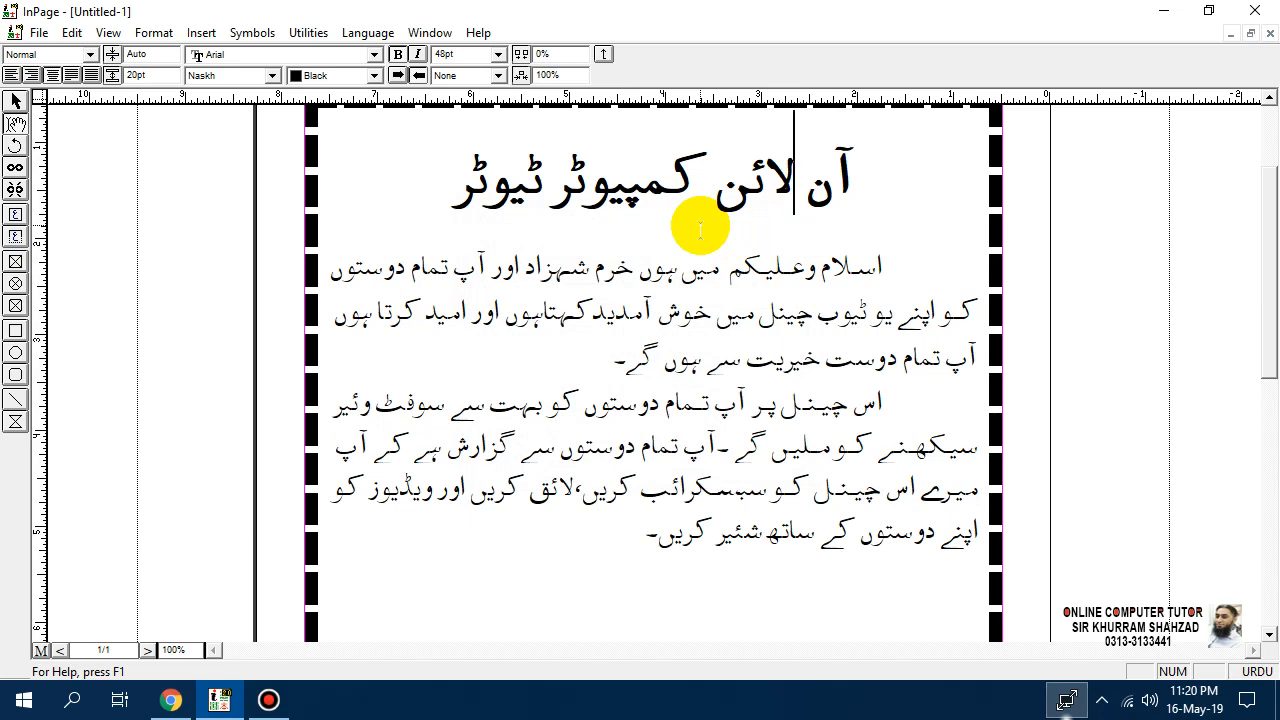
Step: Examine the tab Default Stop setting in the heading's Paragraph Preferences and leave without changing anything
click(152, 32)
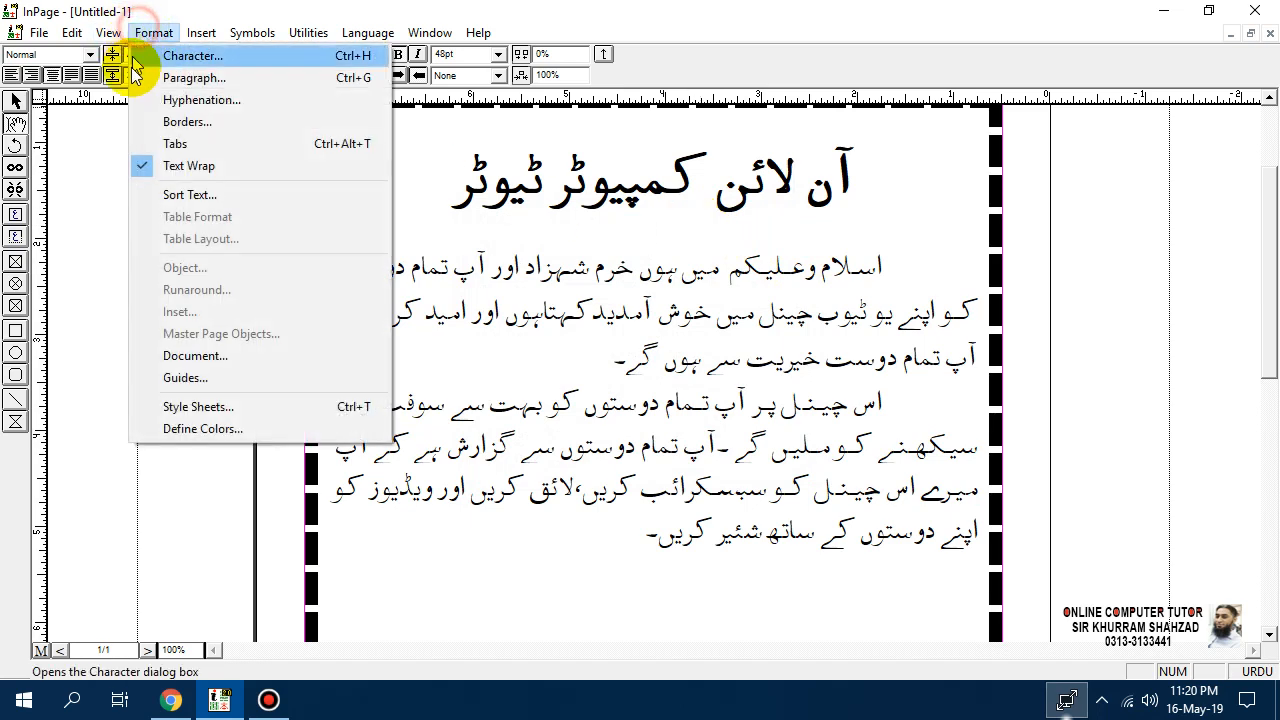
click(140, 77)
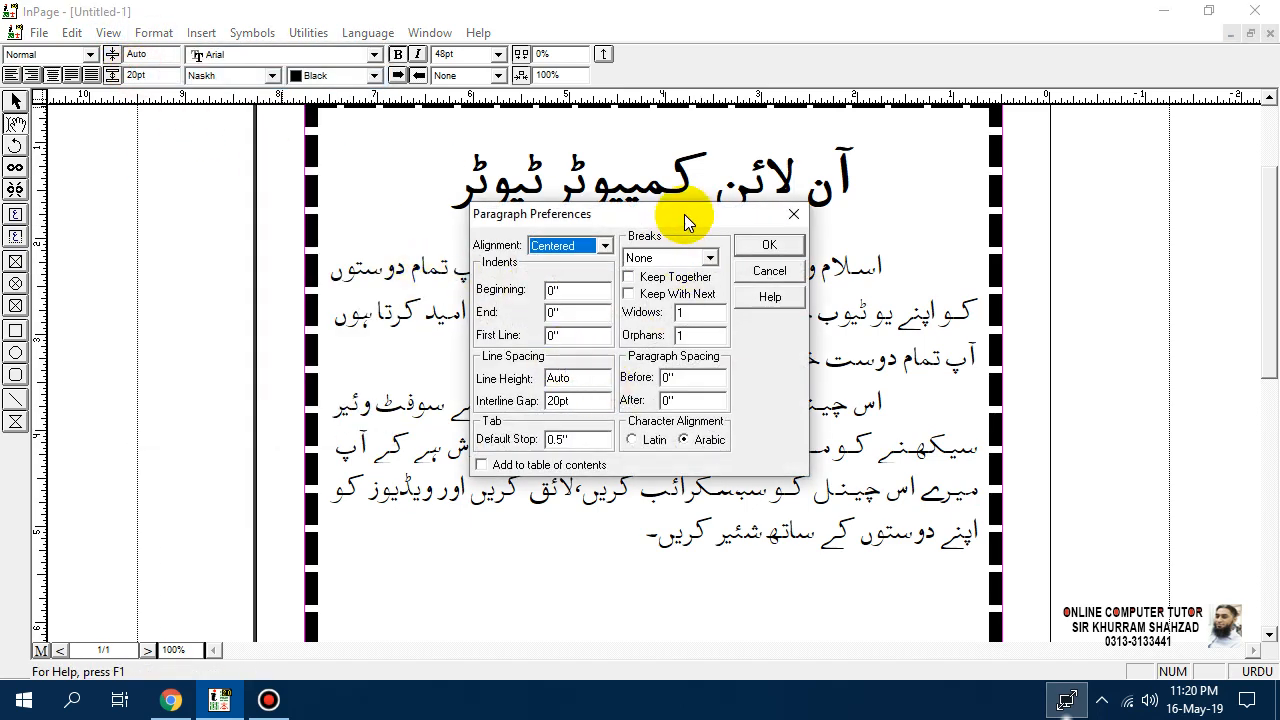
drag(696, 212, 560, 197)
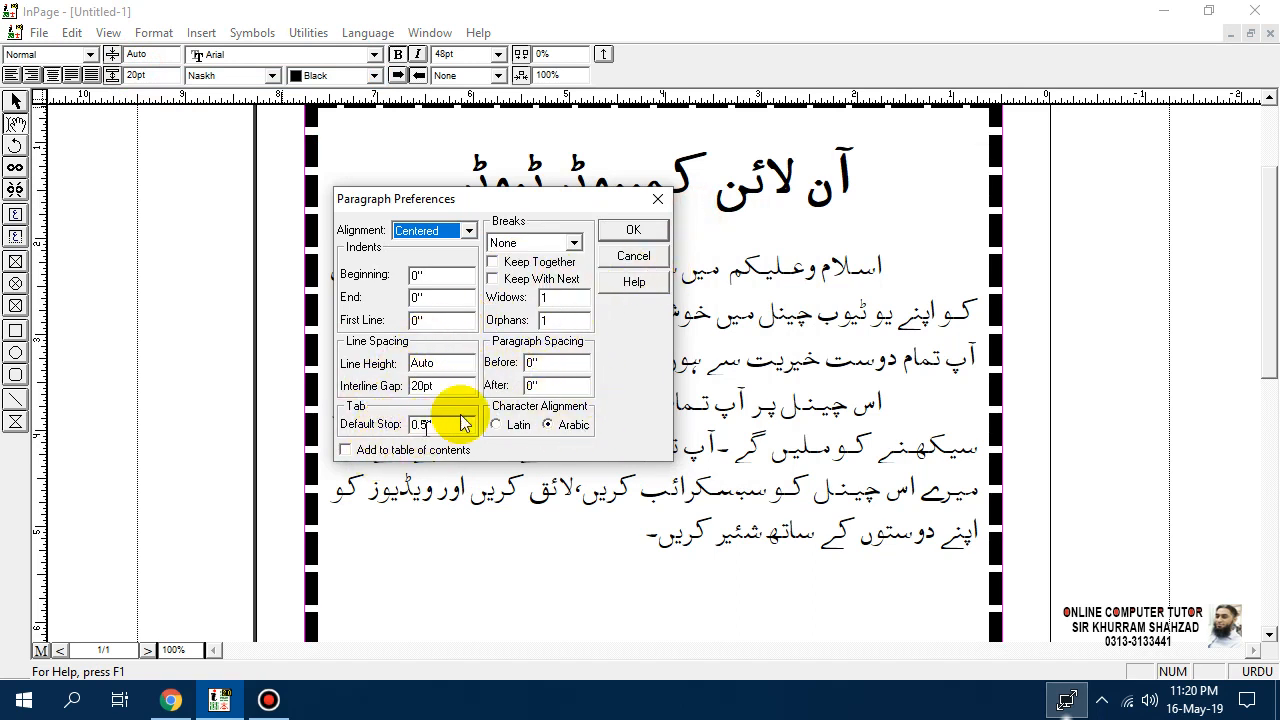
click(630, 256)
Step: Place the cursor at the end of the last body paragraph and set its tab Default Stop to 1"
click(636, 520)
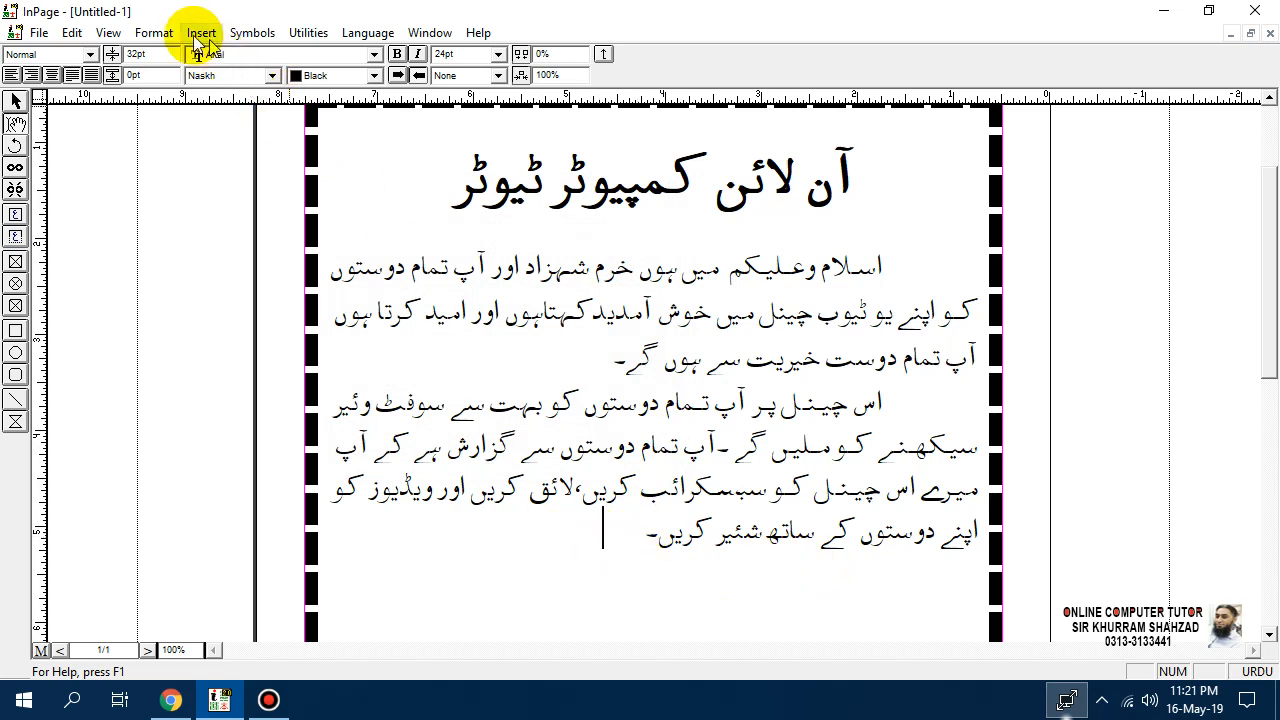
click(154, 32)
click(204, 77)
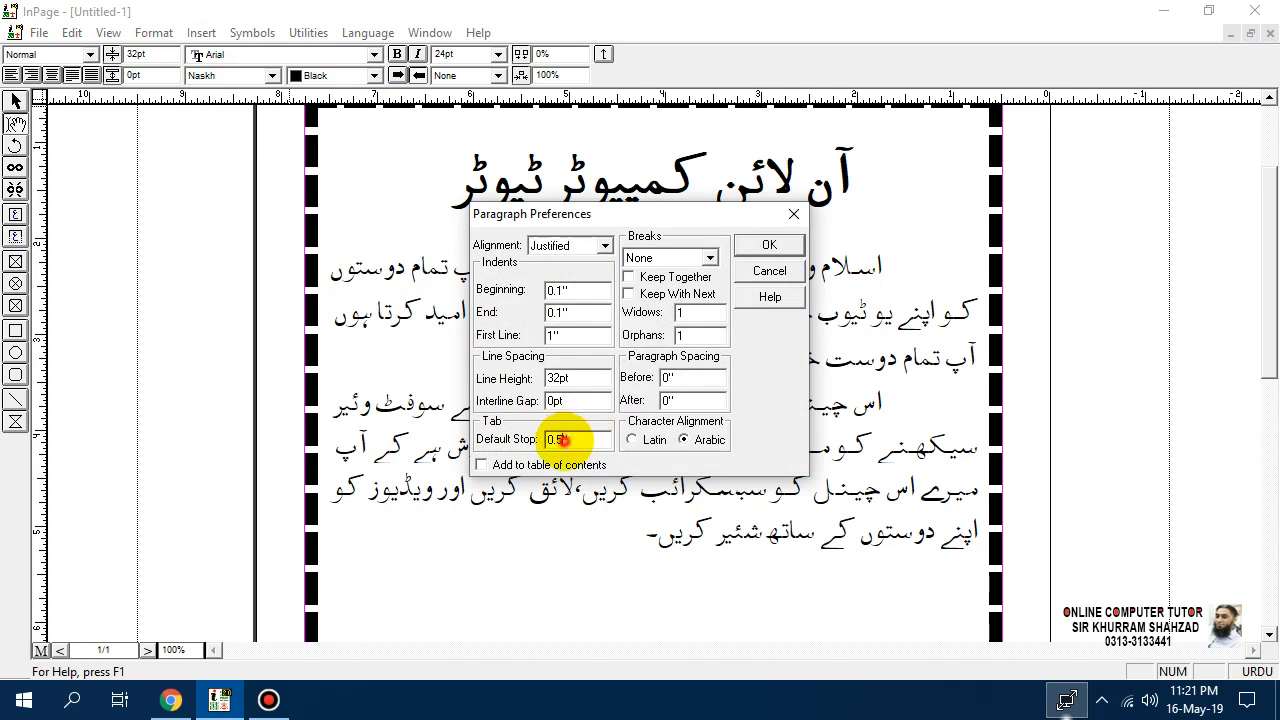
drag(562, 440, 517, 447)
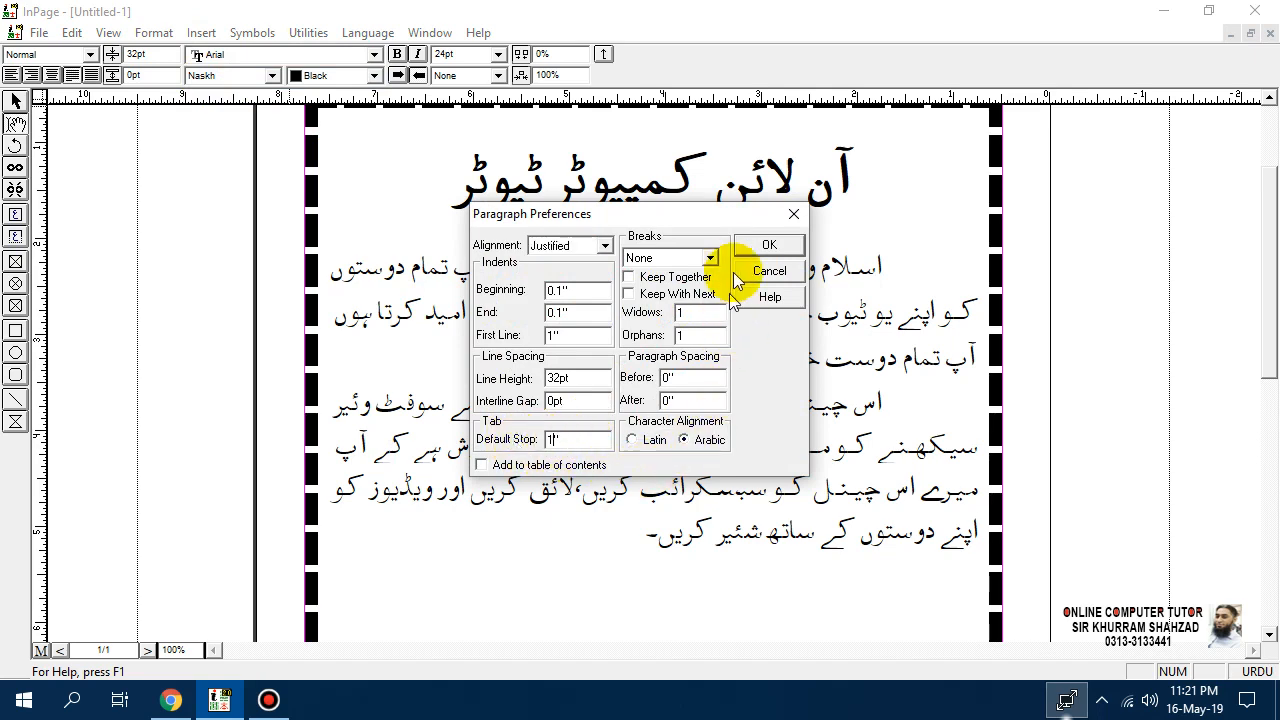
click(760, 247)
Step: Try a tab in the last line of the body text and remove it
click(650, 537)
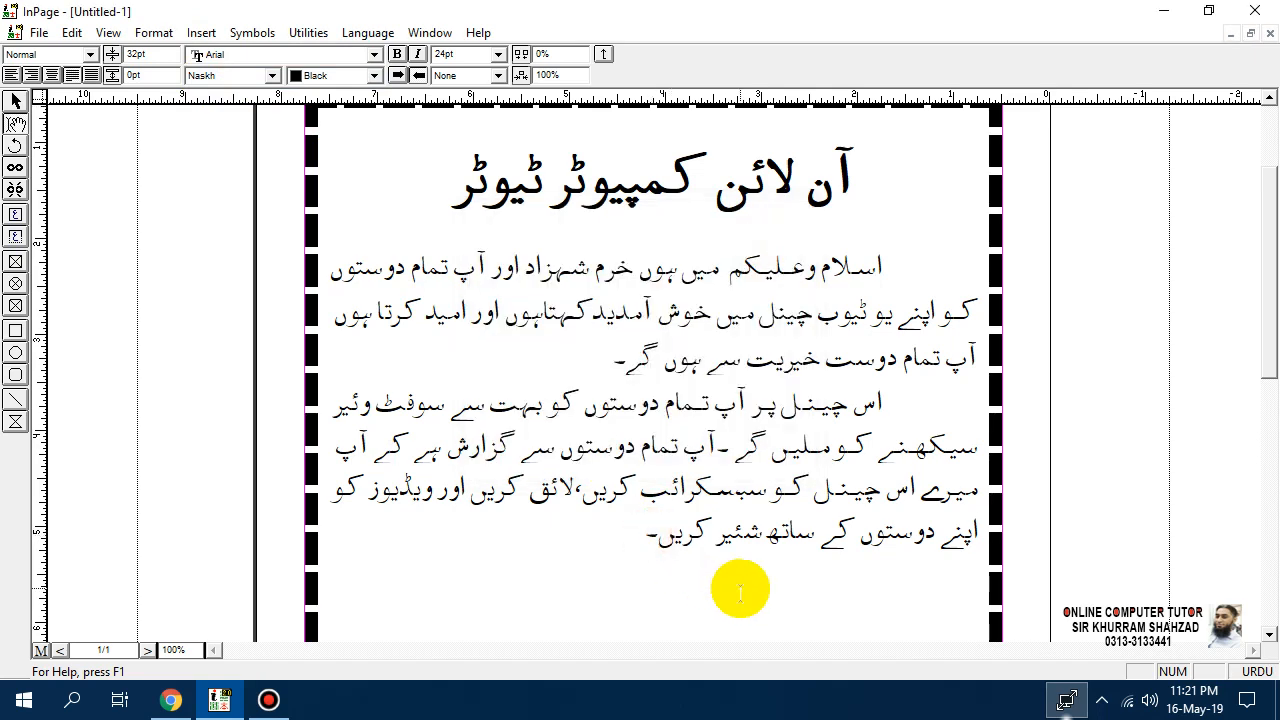
key(Return)
click(736, 594)
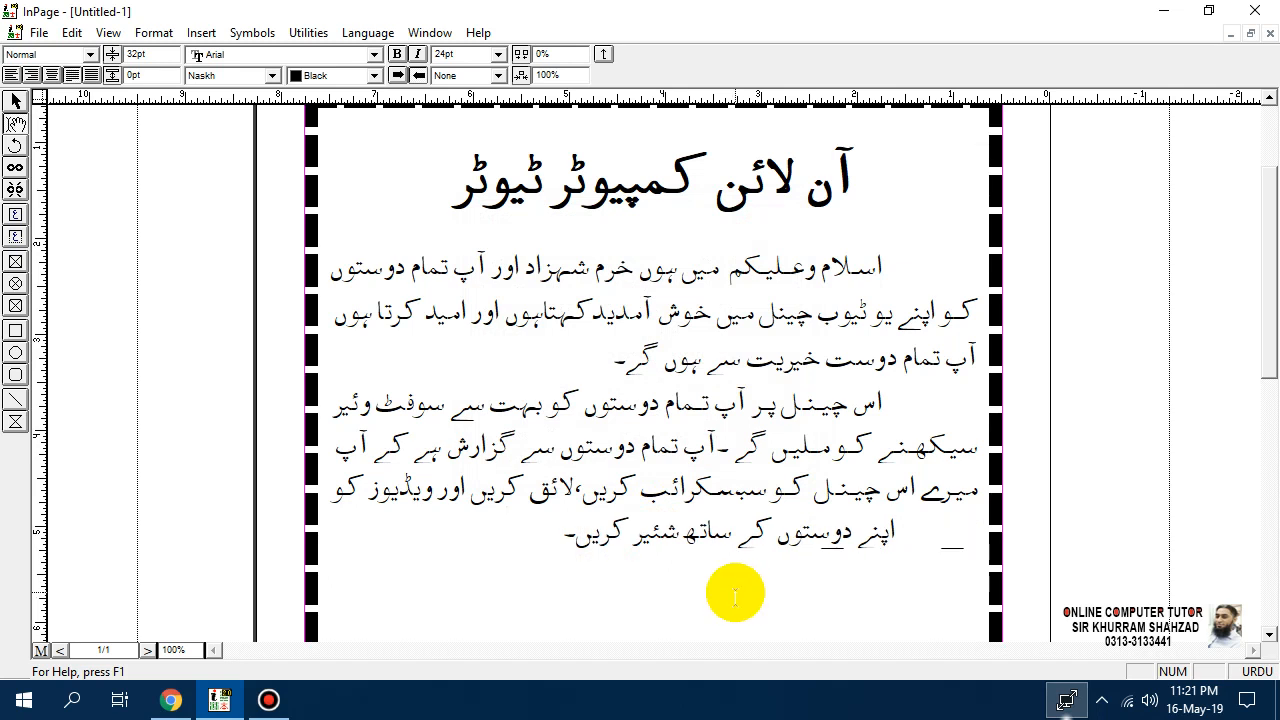
key(BackSpace)
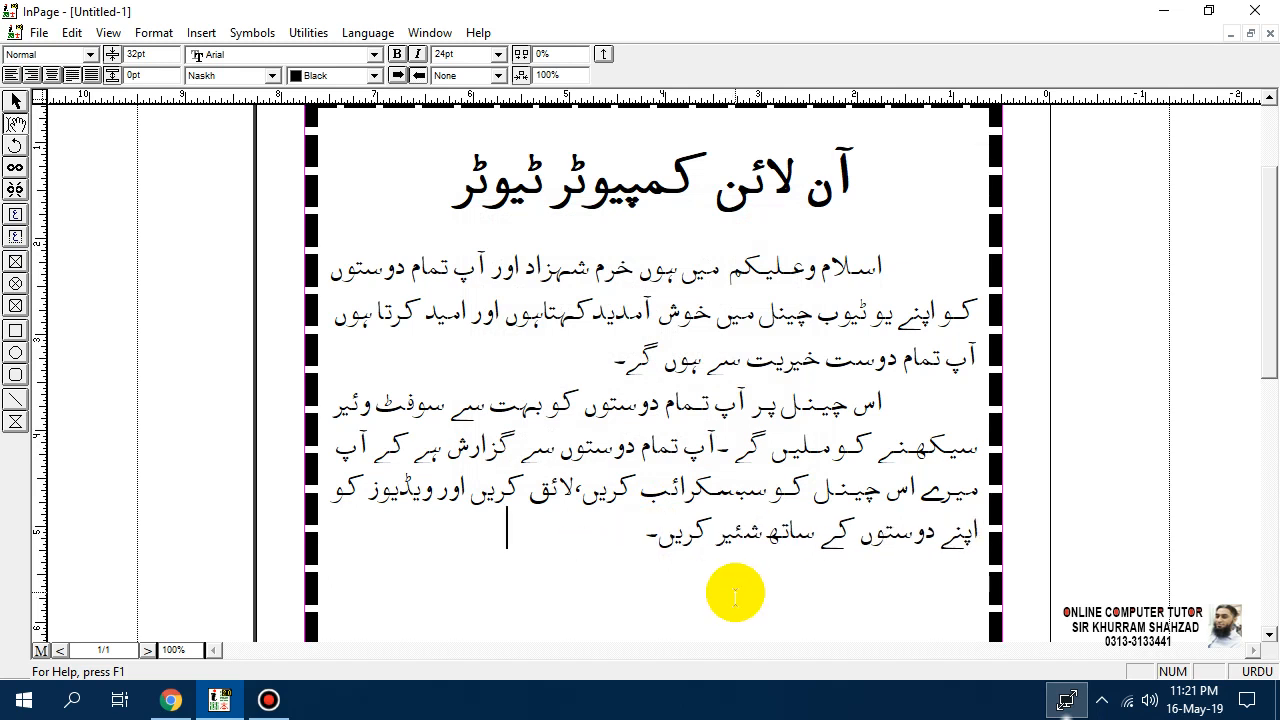
Step: Set the last body paragraph's tab Default Stop back to 0.5"
click(156, 32)
click(215, 78)
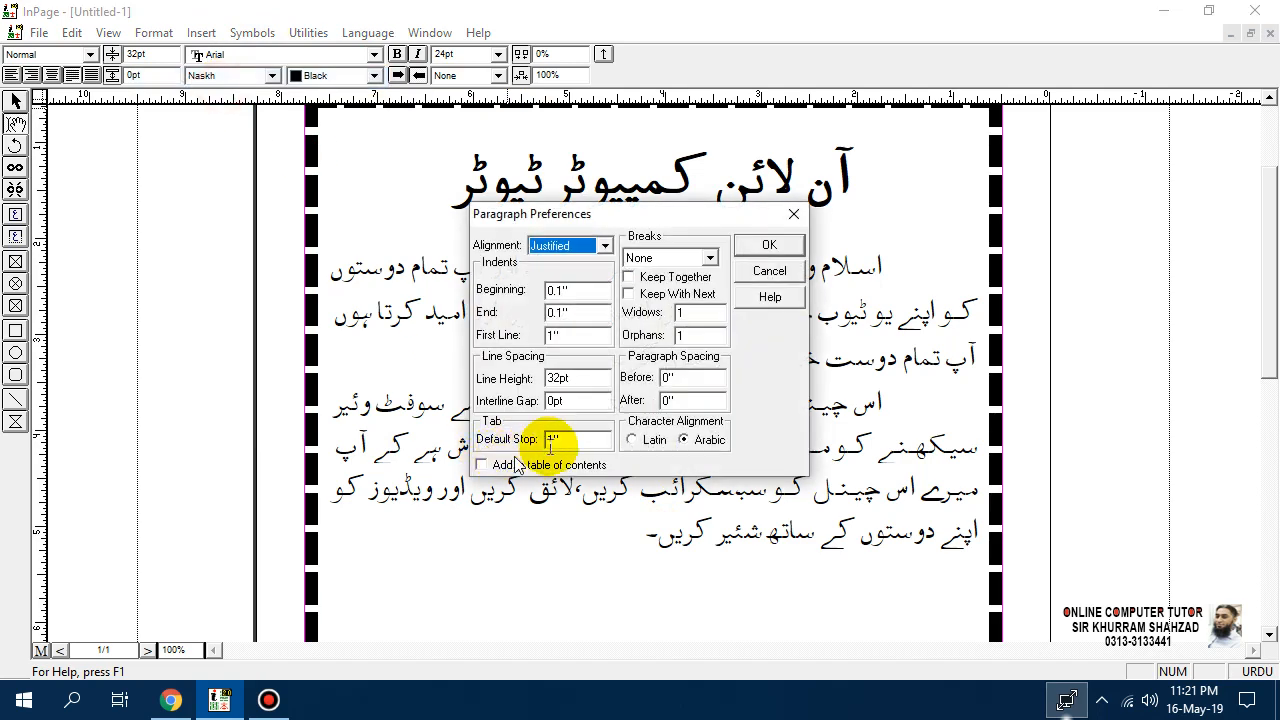
double_click(552, 441)
text(0.)
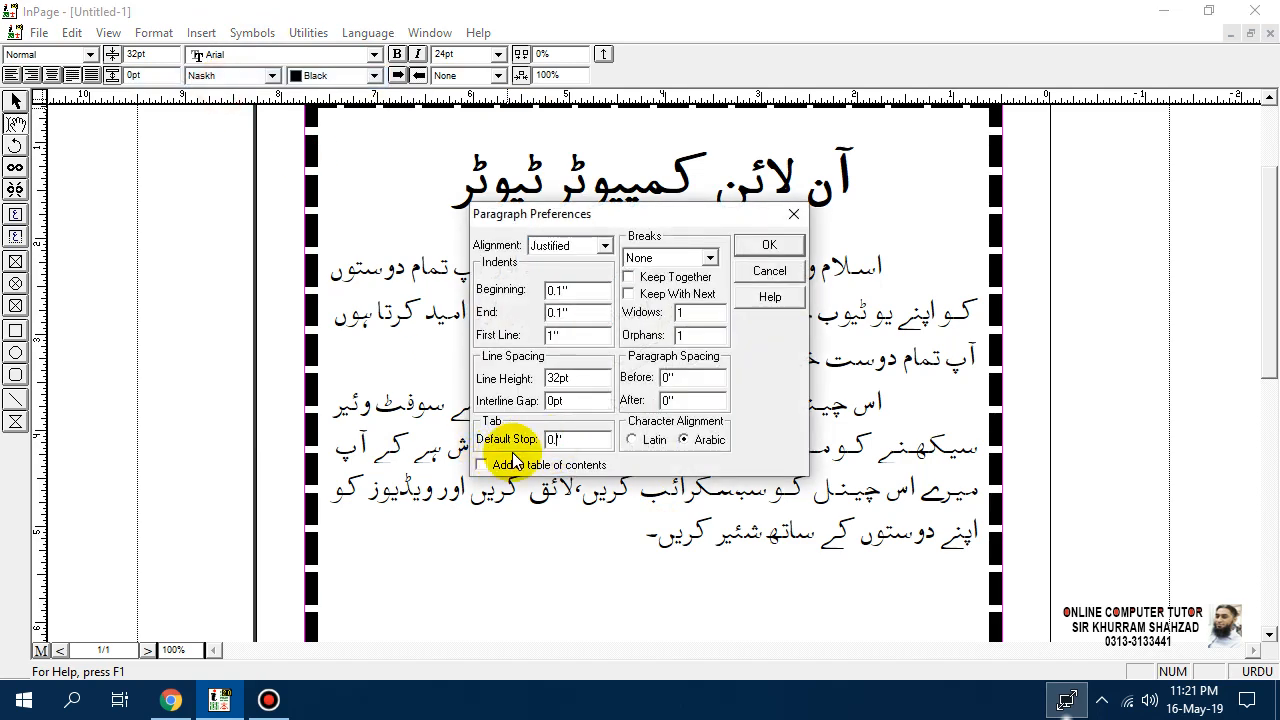
text(5)
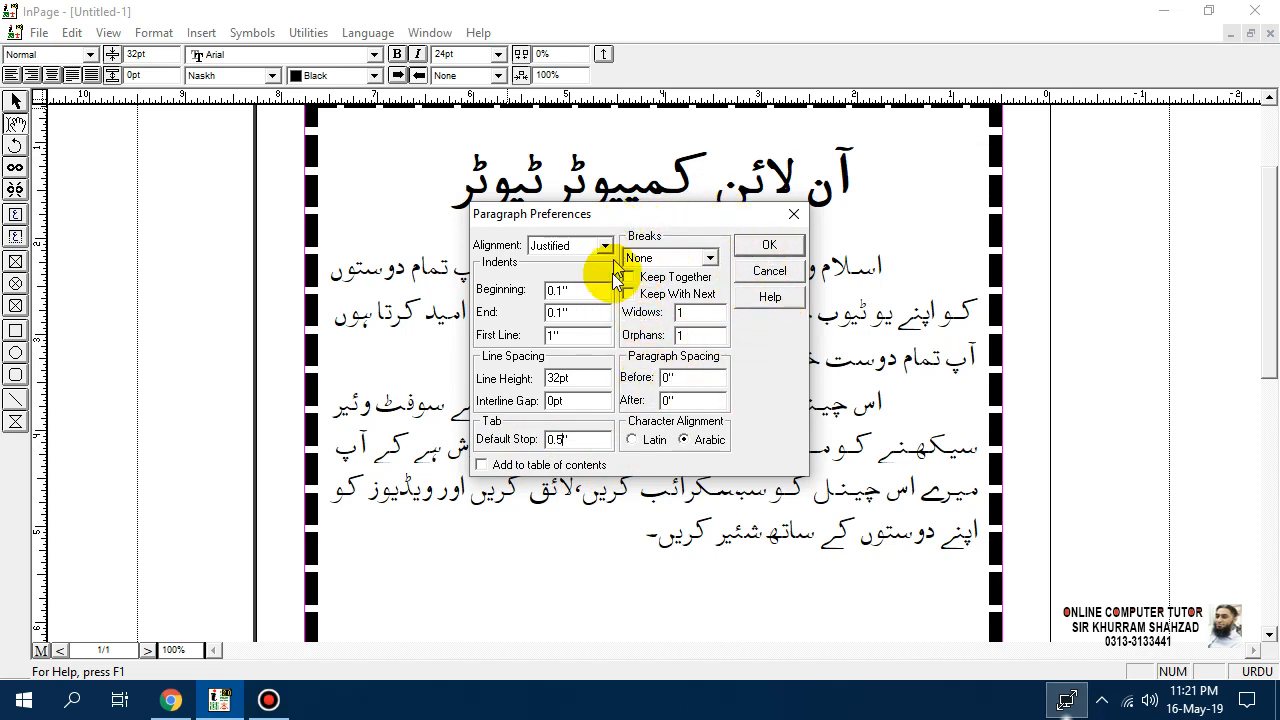
click(768, 247)
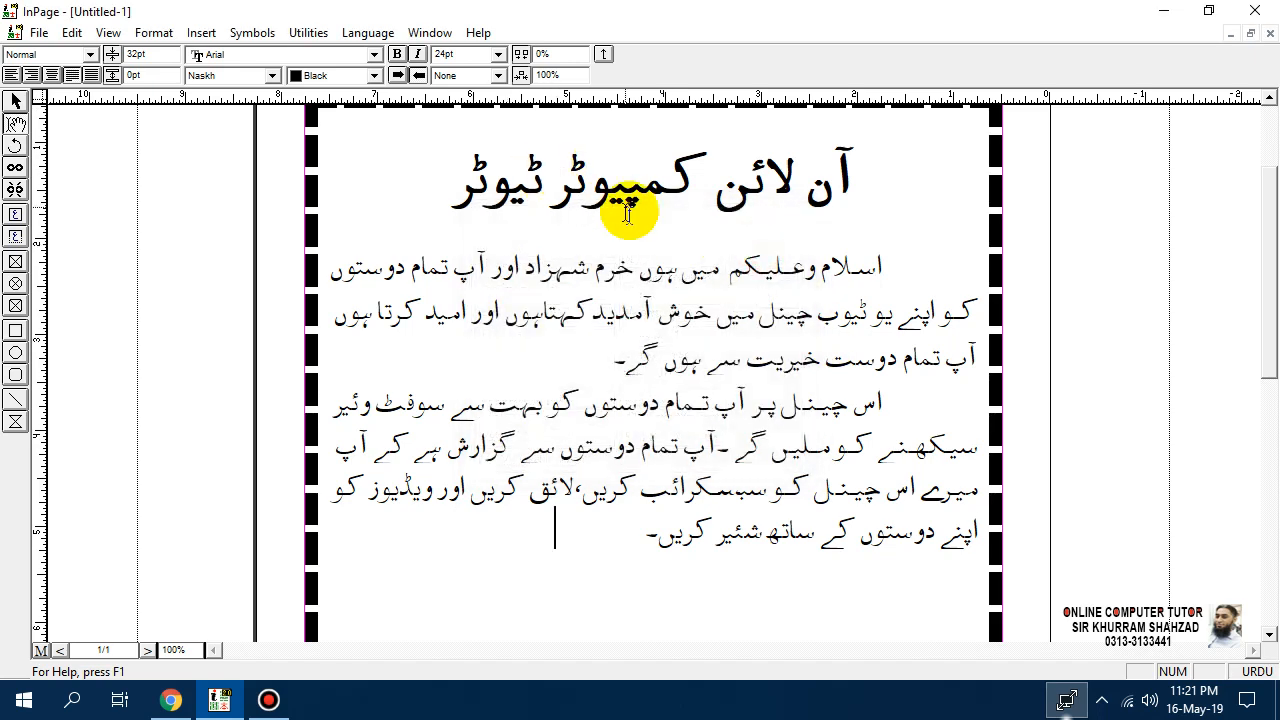
Step: Examine the Paragraph Spacing options in the Paragraph Preferences and cancel without changing them
click(165, 40)
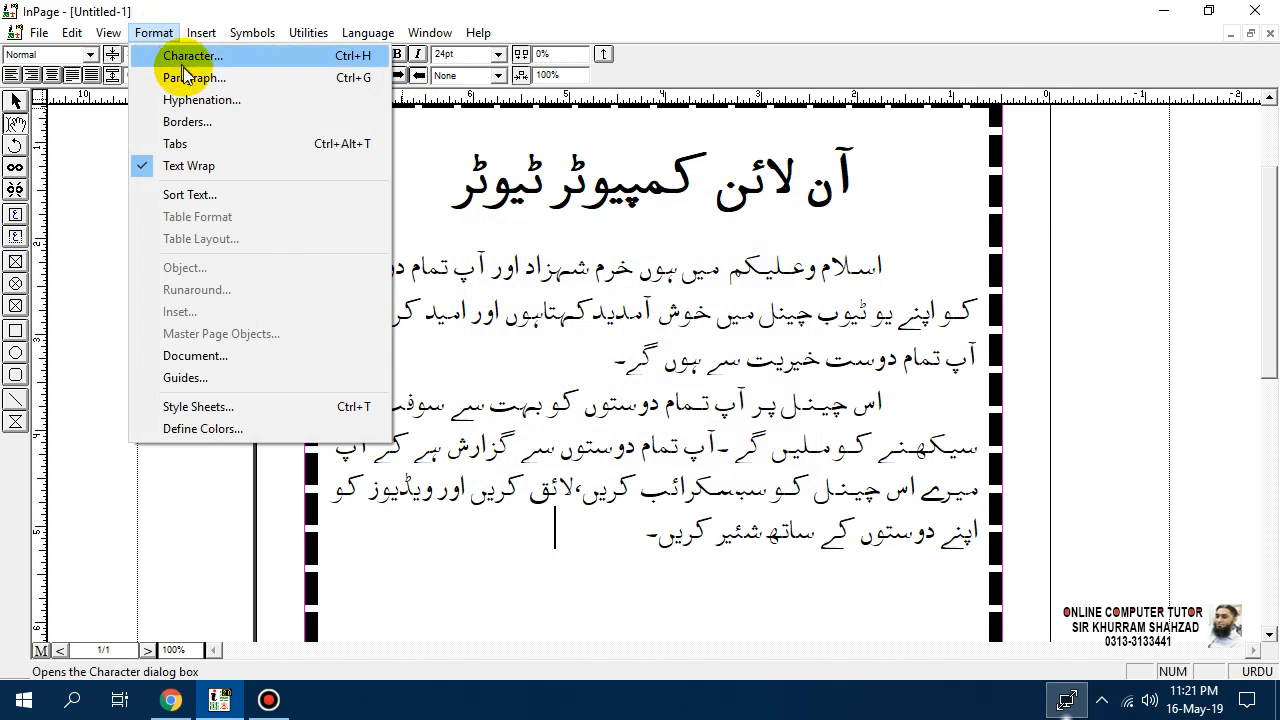
click(165, 76)
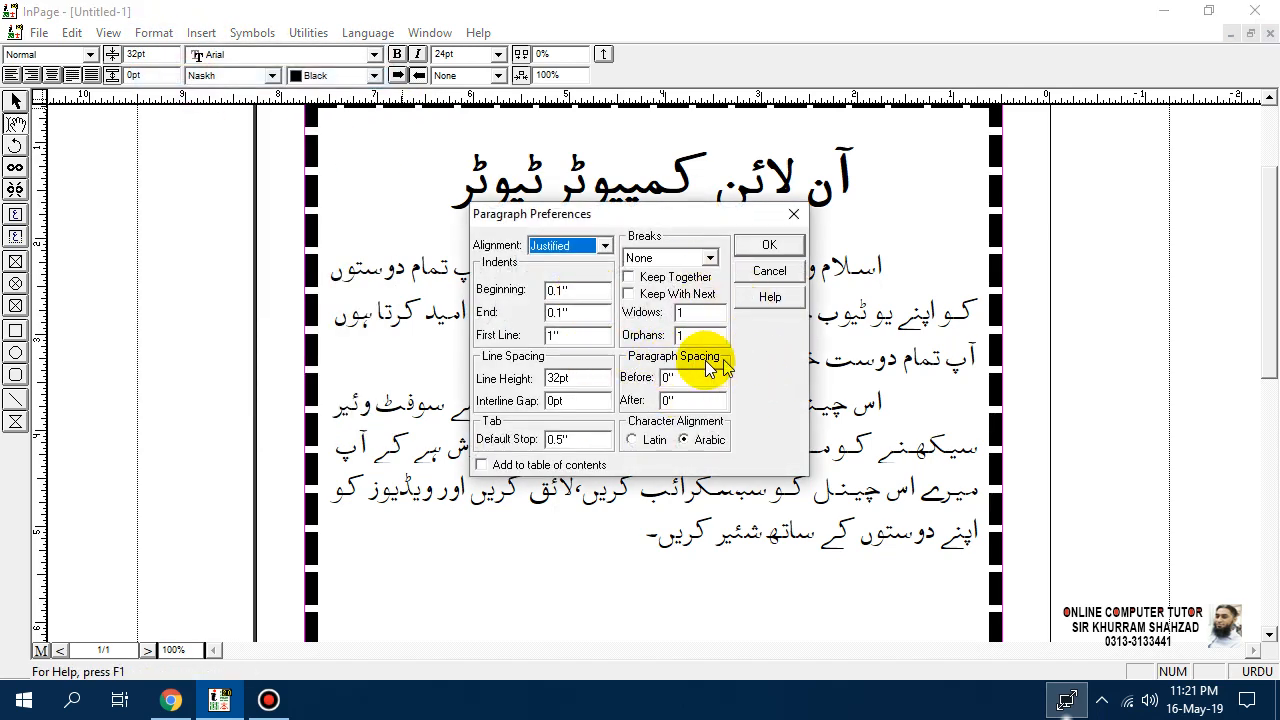
click(772, 272)
Step: Select both body paragraphs and try a larger Paragraph Spacing Before value
drag(650, 538, 1043, 257)
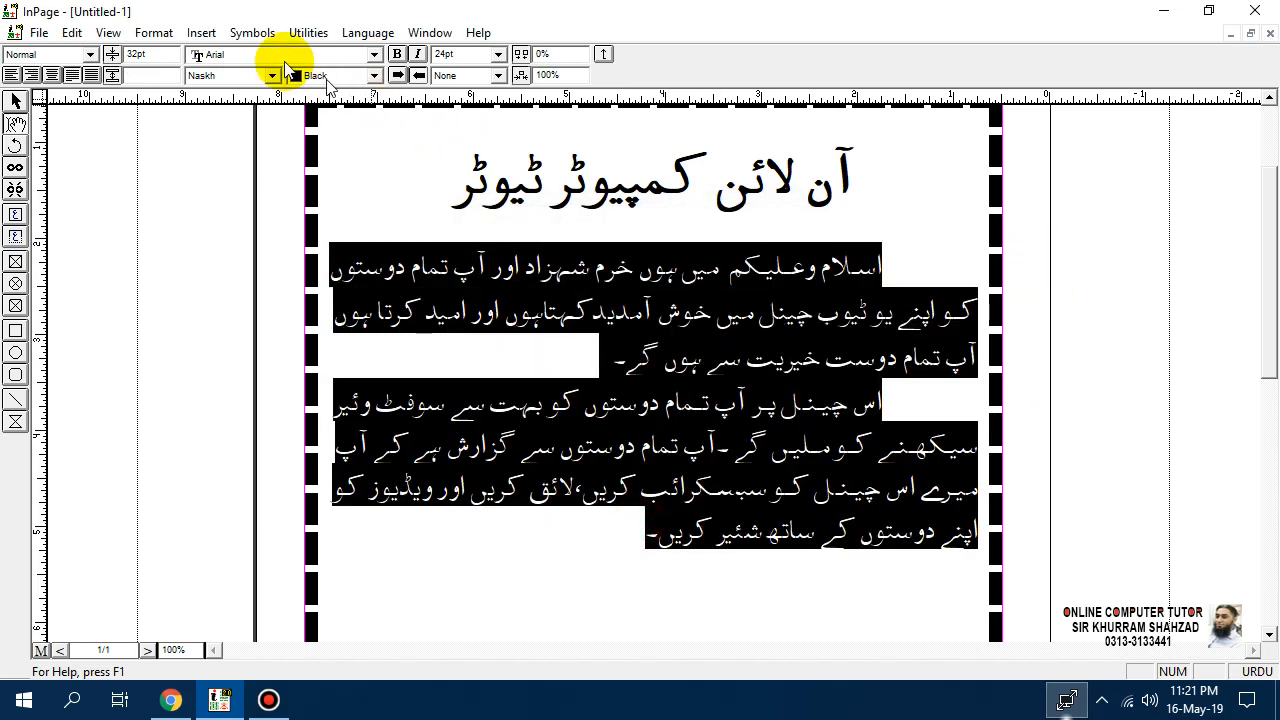
click(154, 32)
click(178, 77)
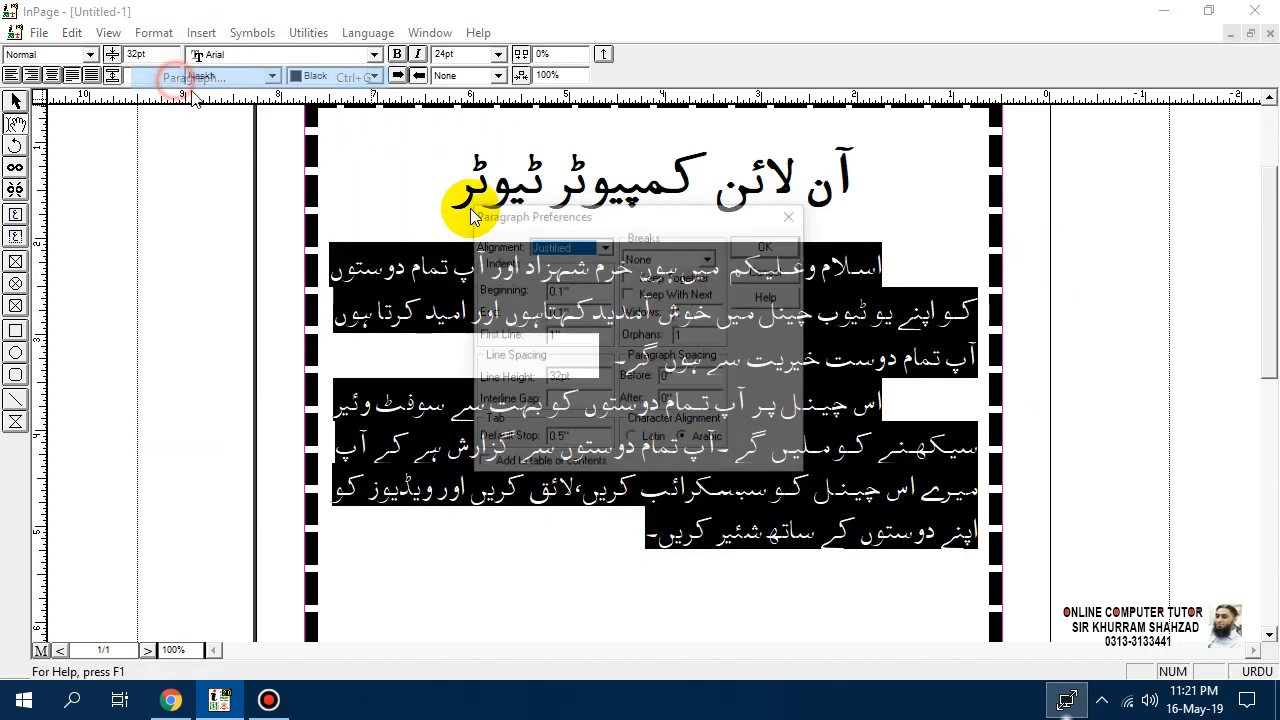
drag(688, 217, 360, 171)
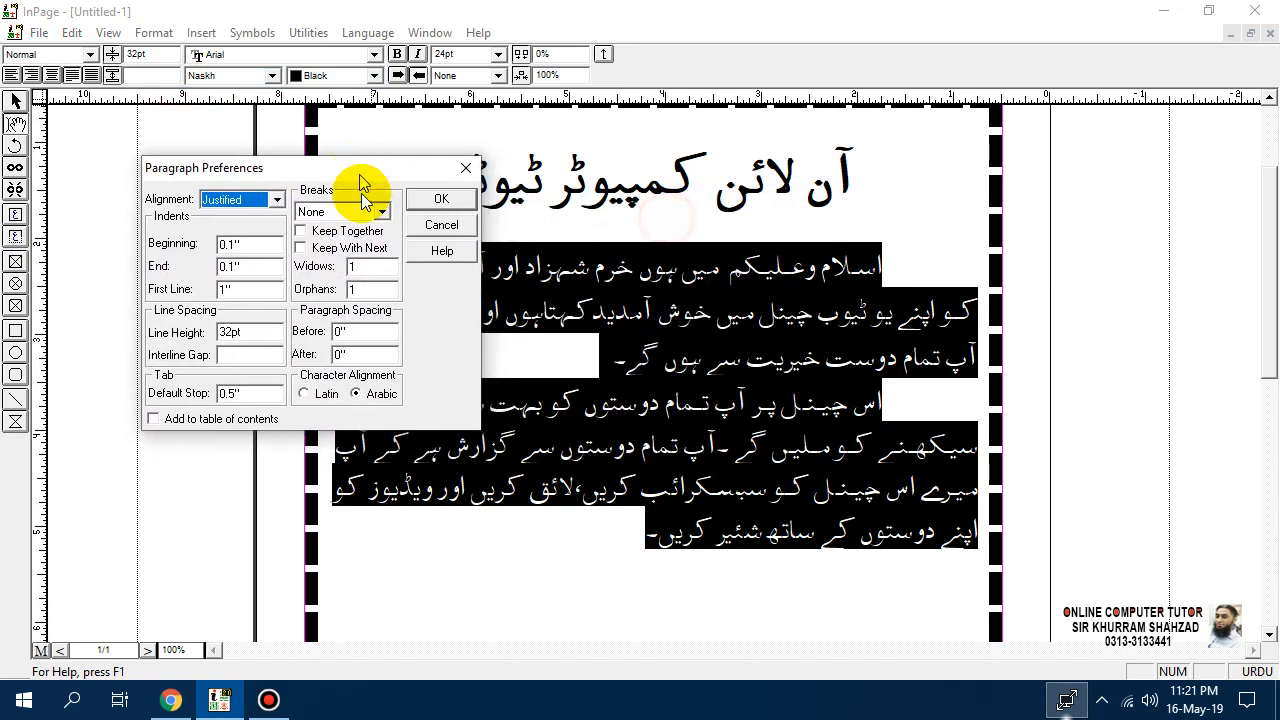
double_click(340, 332)
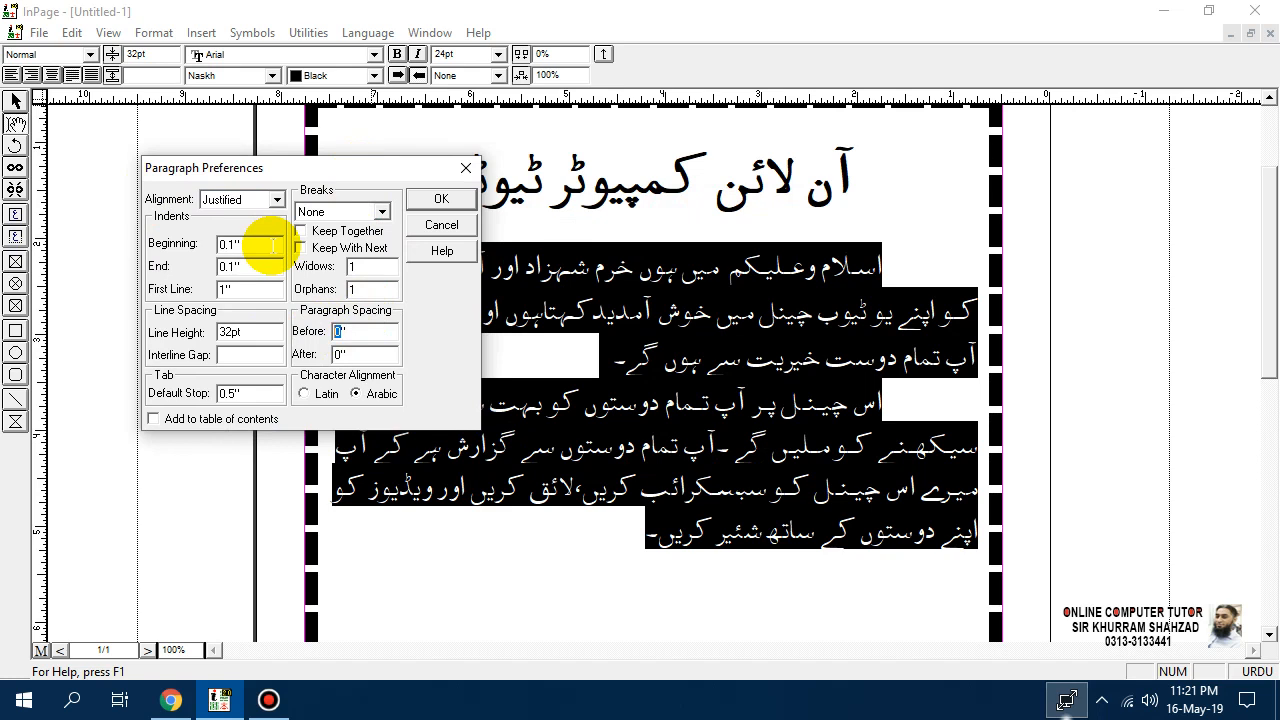
click(430, 197)
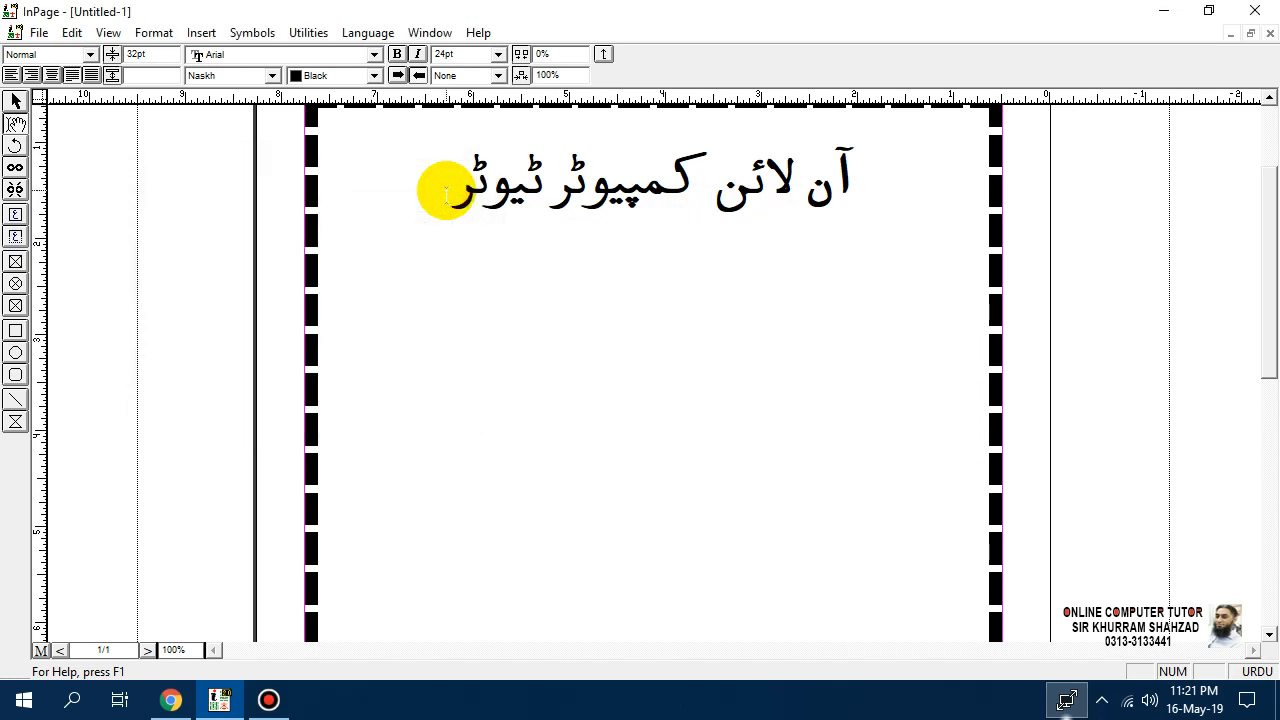
Step: Set the Paragraph Spacing Before value to 3" for the selected body paragraphs and check the spacing down the page
click(153, 32)
click(186, 78)
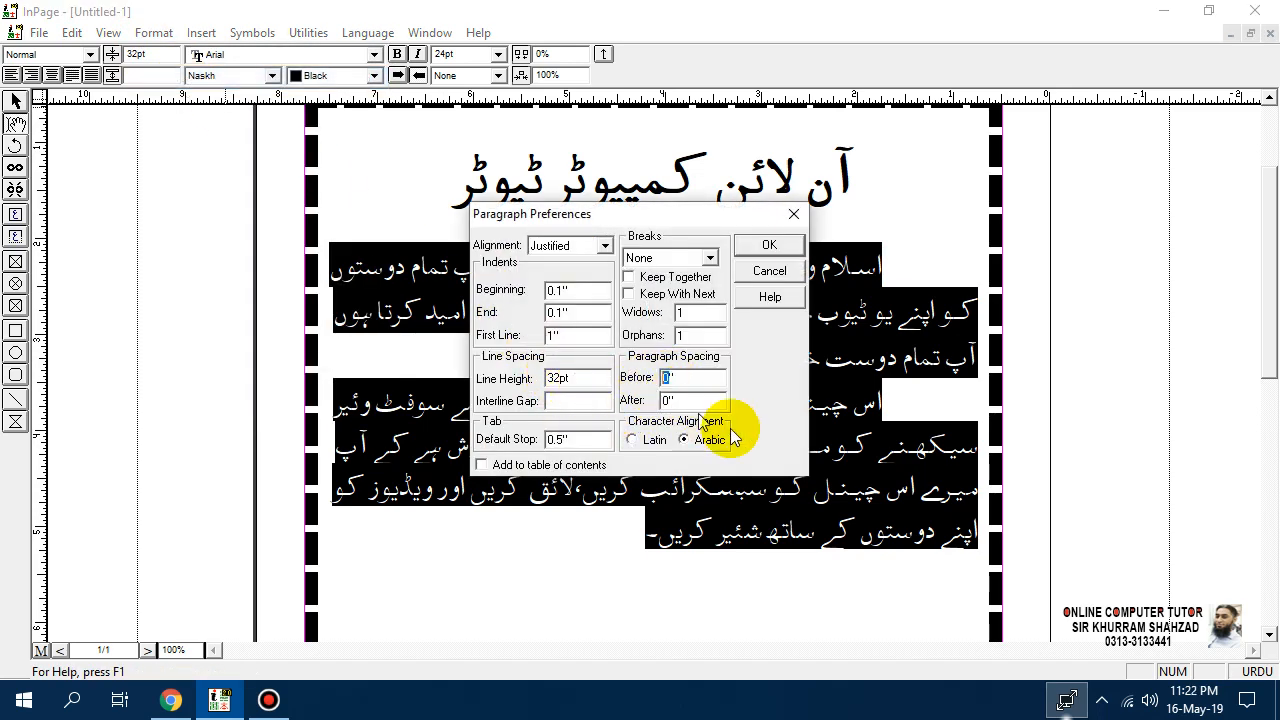
click(786, 246)
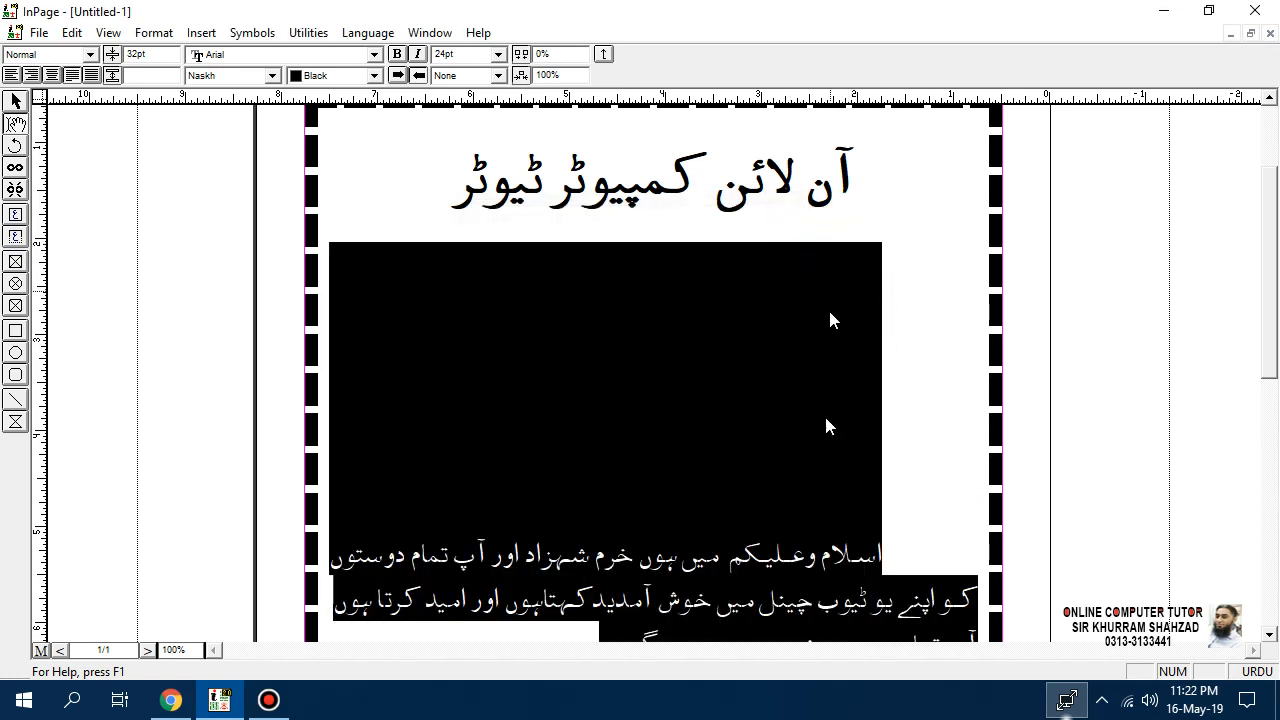
drag(1272, 245, 1265, 480)
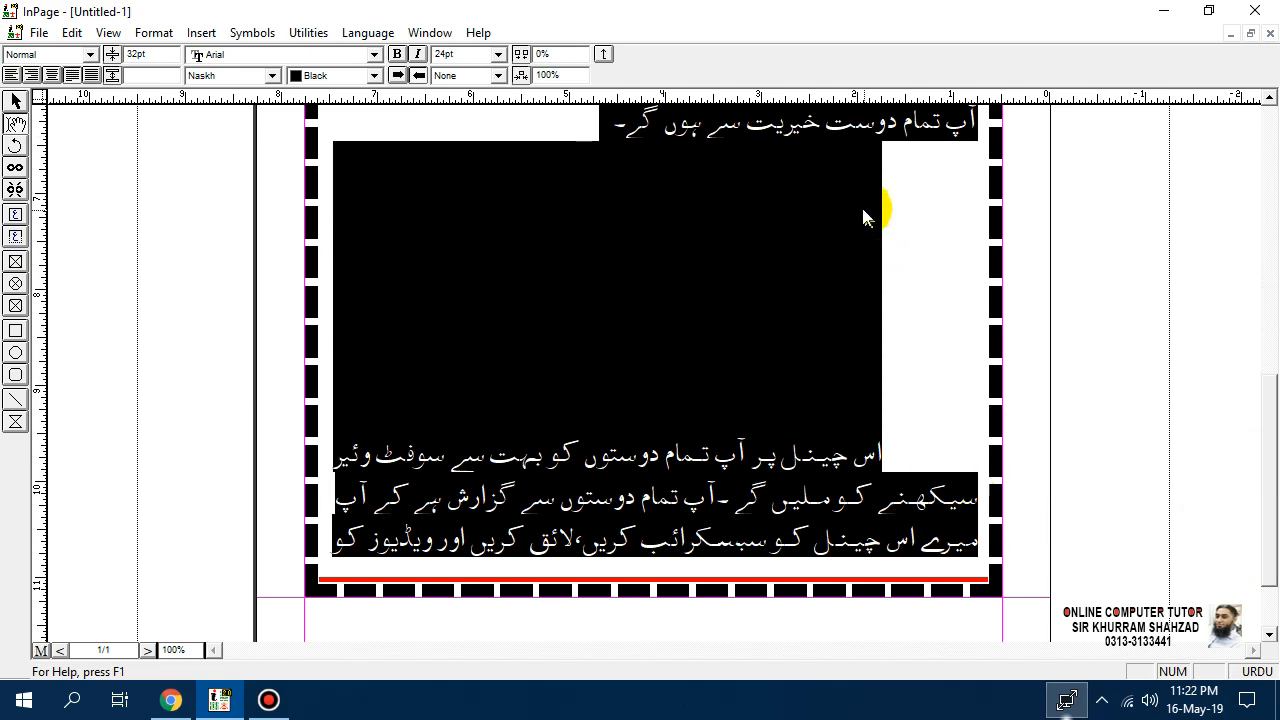
Step: Set the Paragraph Spacing Before value to 1" for the two selected body paragraphs
click(156, 34)
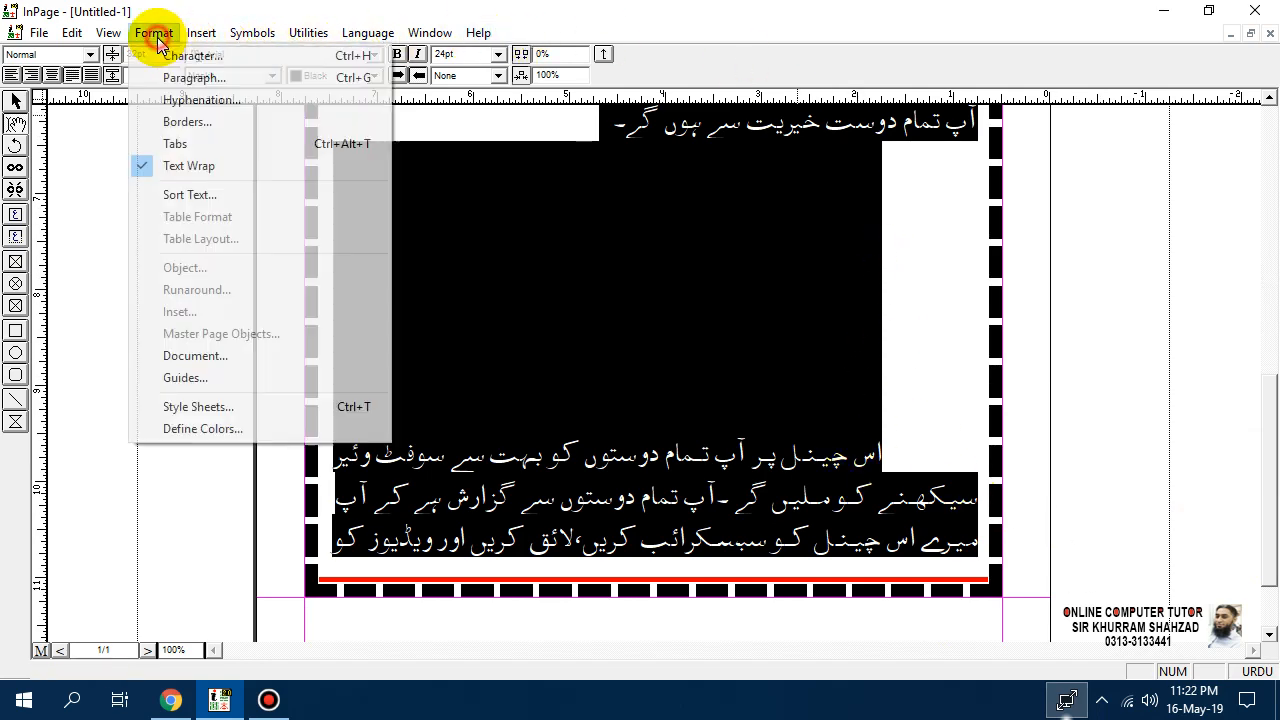
click(171, 77)
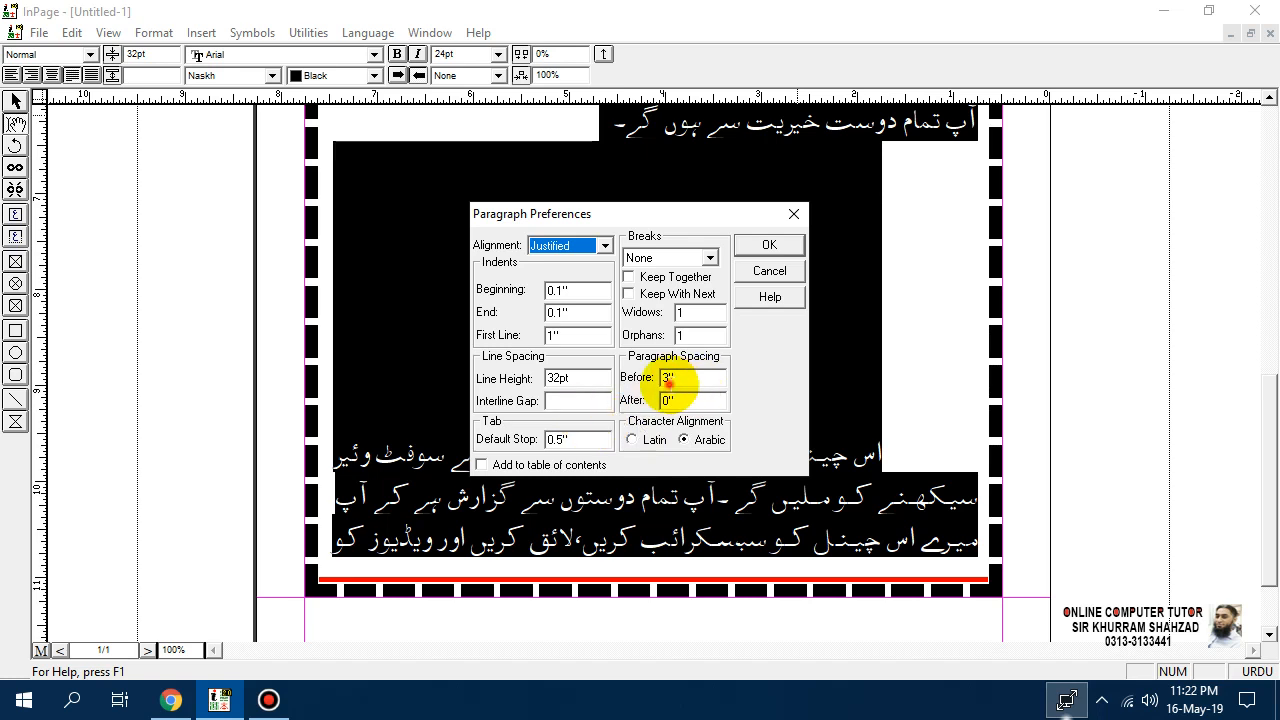
click(667, 380)
key(BackSpace)
text(1)
click(798, 244)
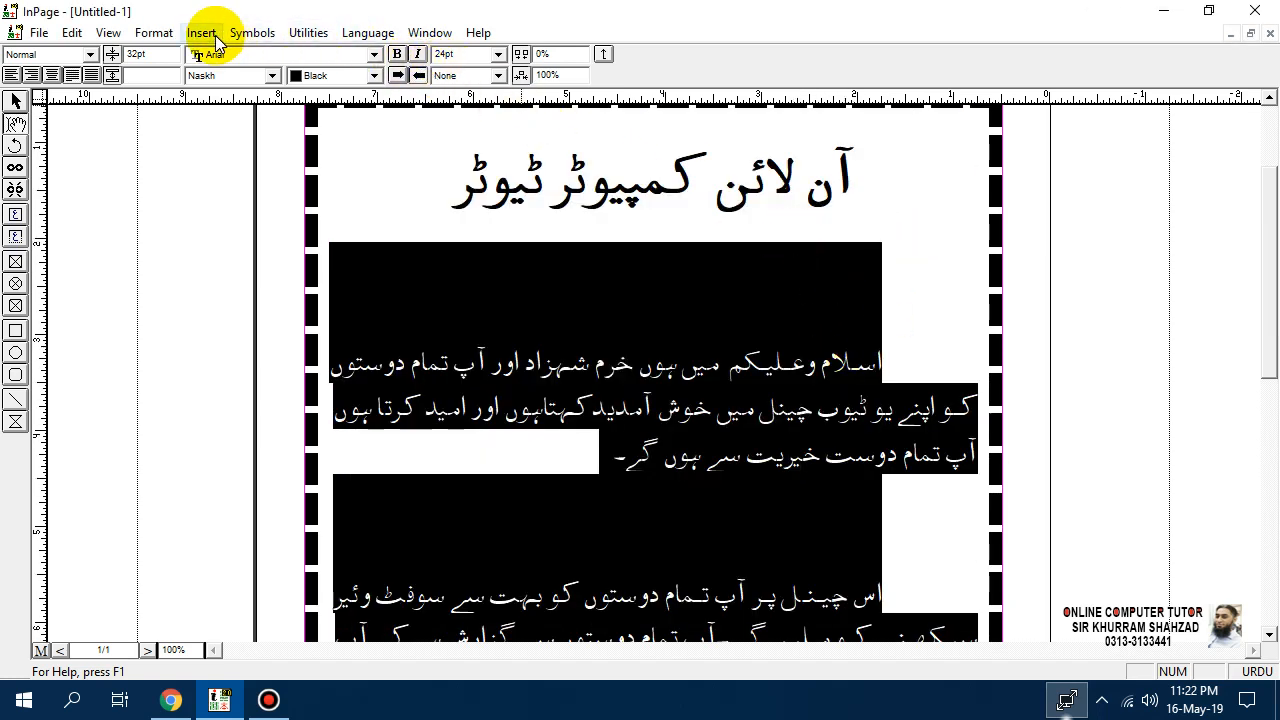
Step: Set the Paragraph Spacing Before value back to 0" for the two selected body paragraphs
click(165, 33)
click(180, 77)
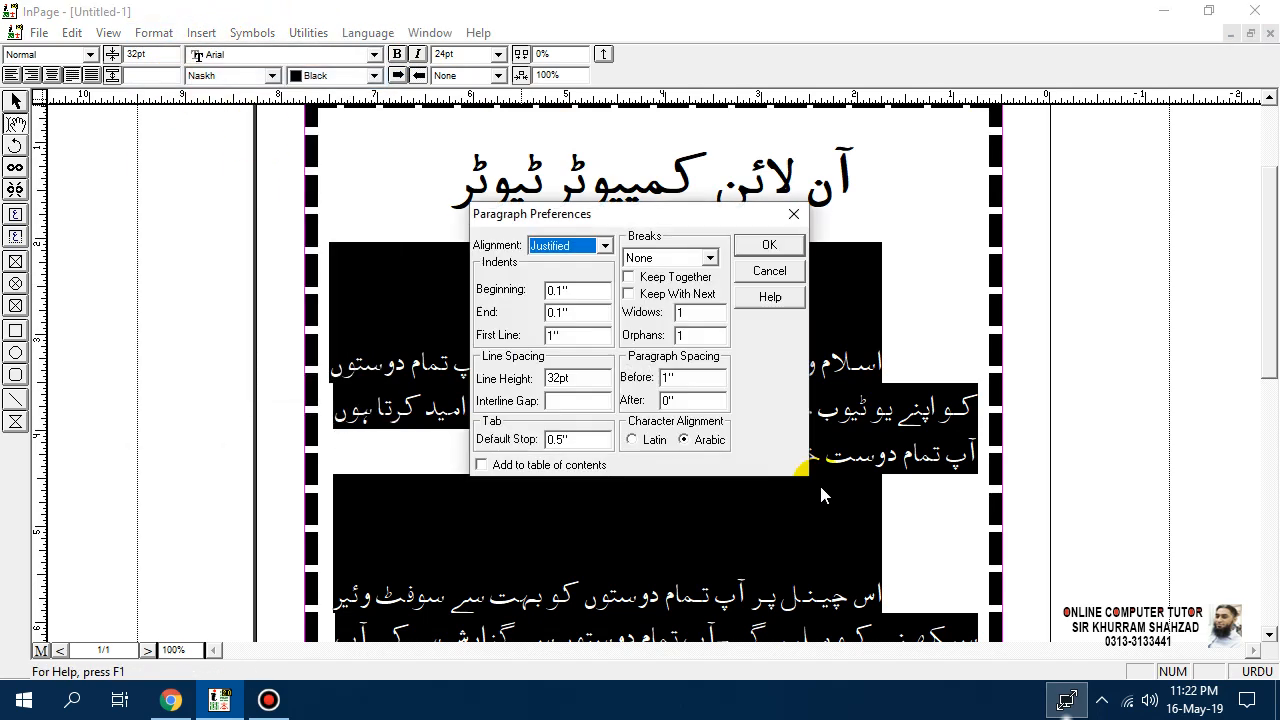
double_click(668, 379)
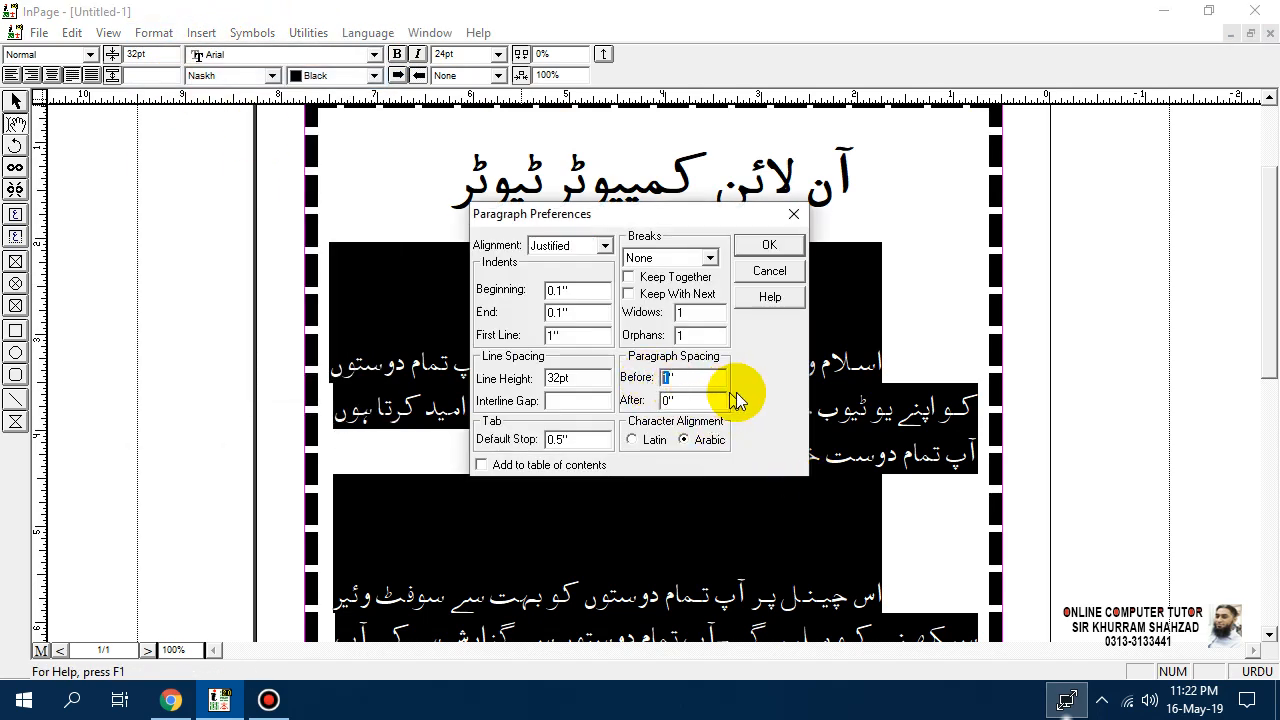
text(0)
click(772, 246)
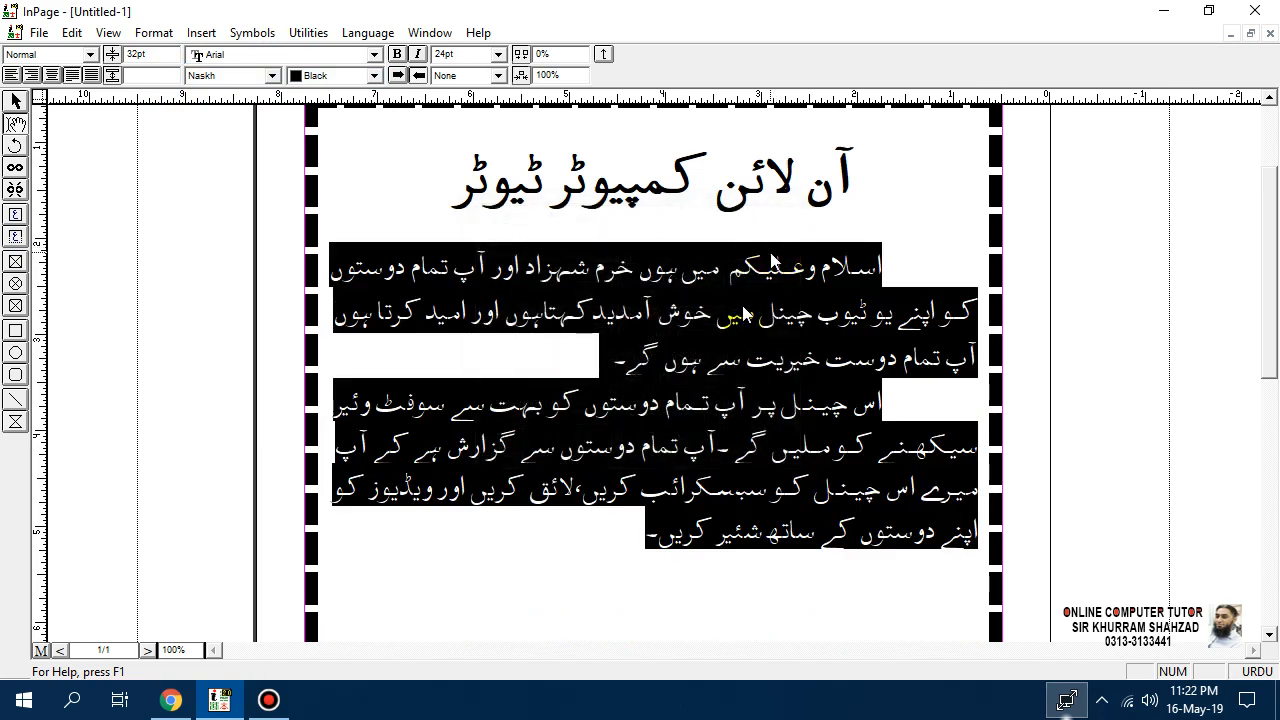
Step: Examine the Latin and Arabic Character Alignment options in the Paragraph Preferences, keeping Arabic for the selected body paragraphs
click(154, 32)
click(160, 78)
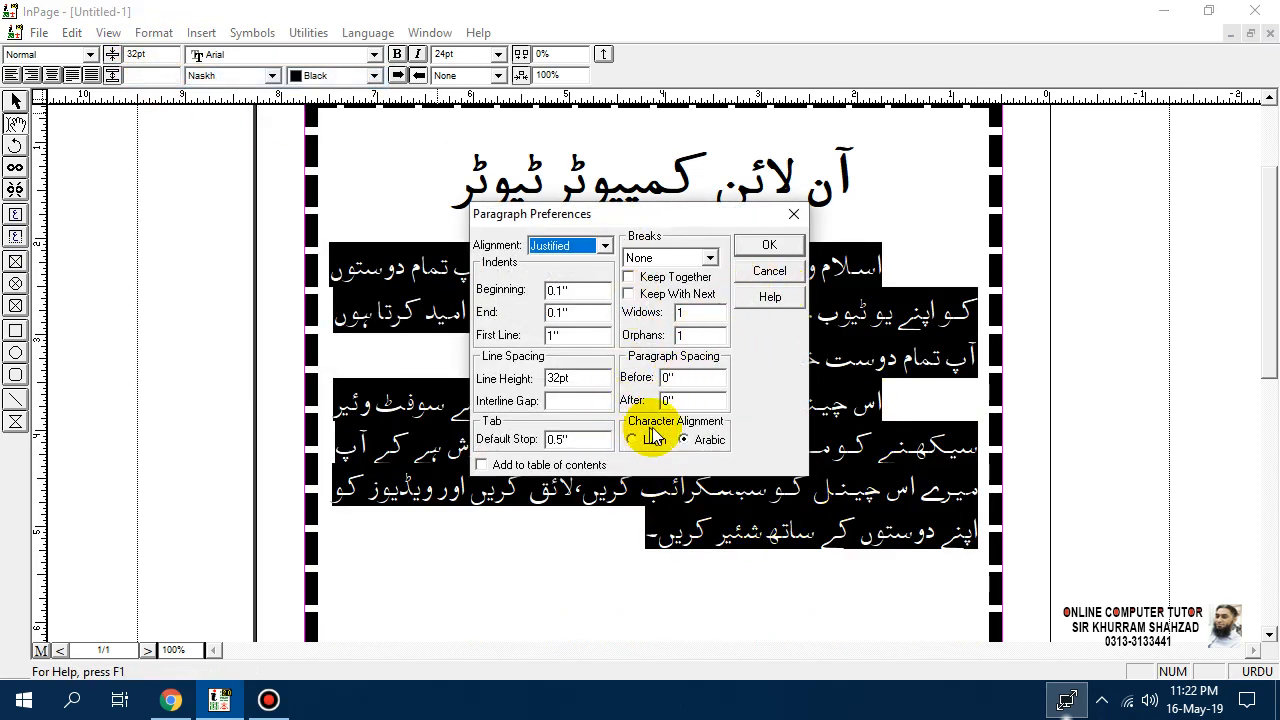
click(703, 442)
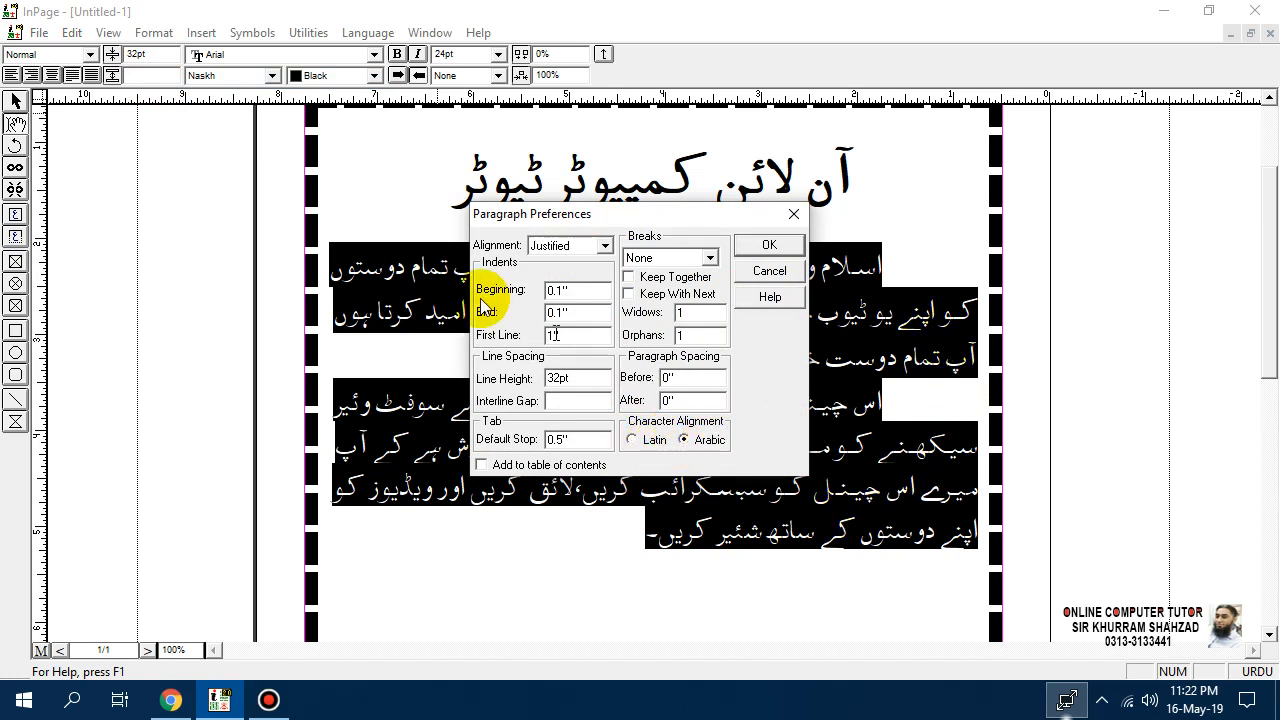
click(528, 247)
click(688, 218)
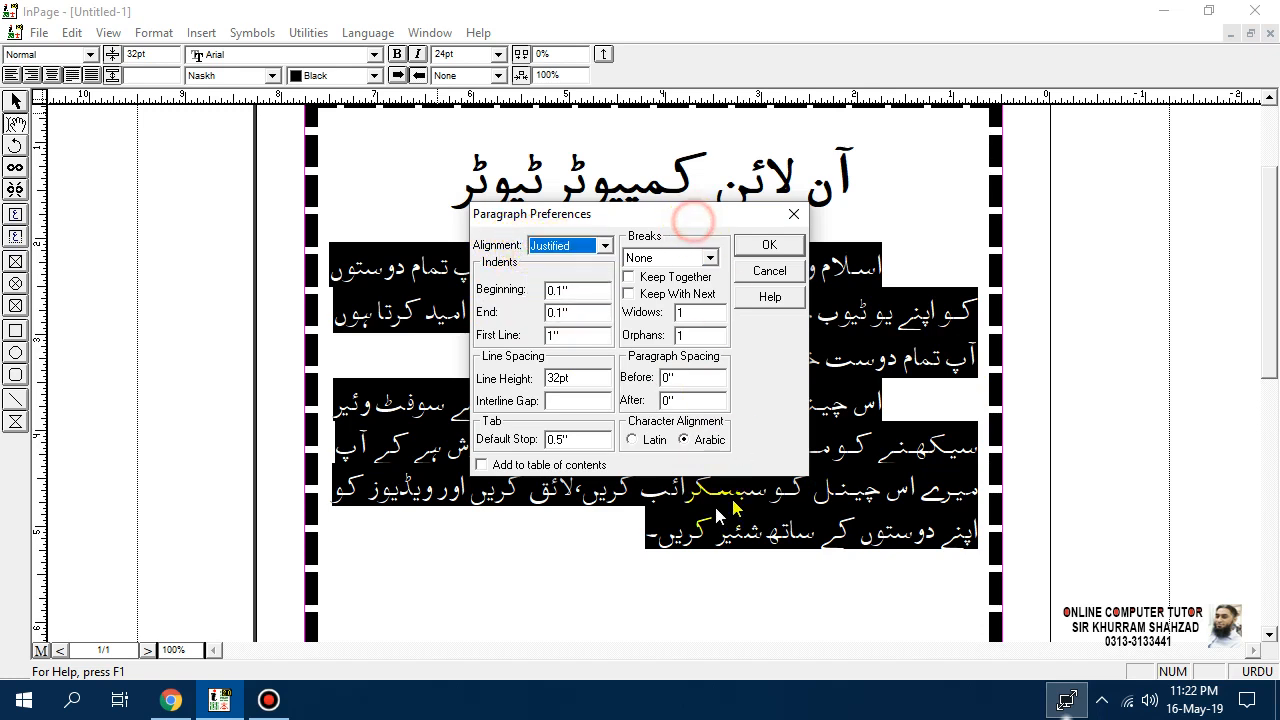
click(633, 440)
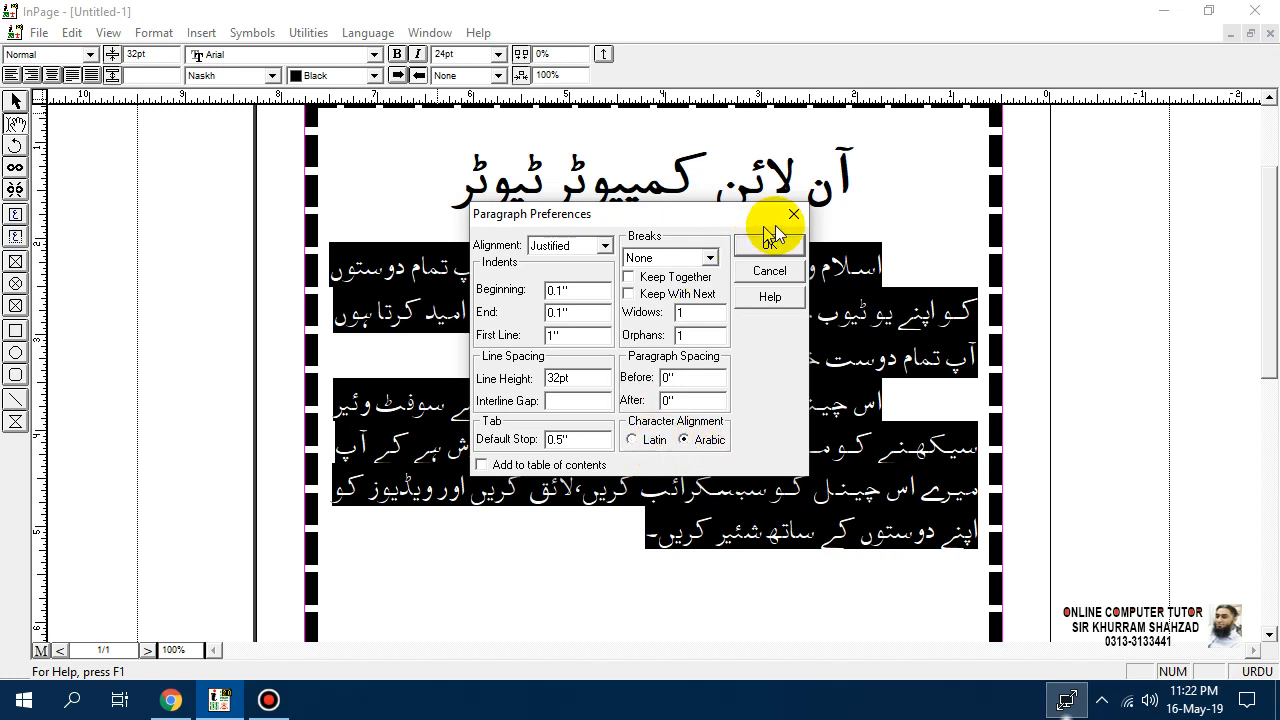
click(778, 250)
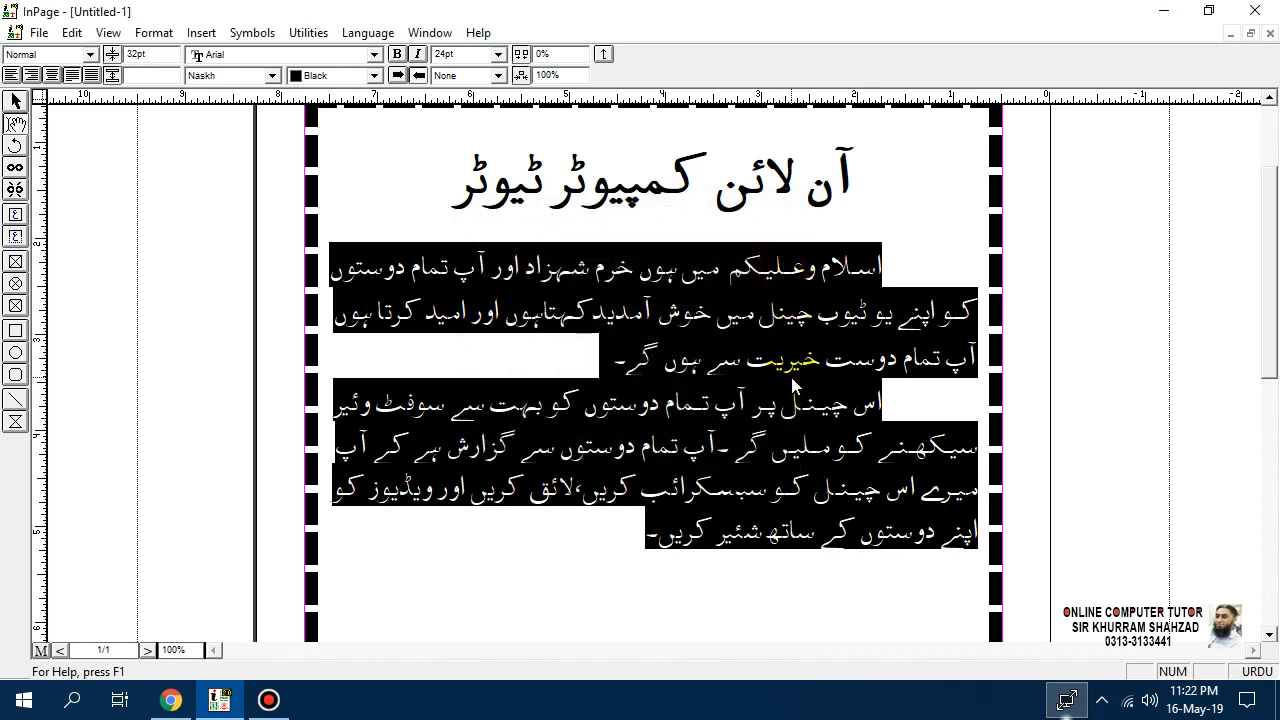